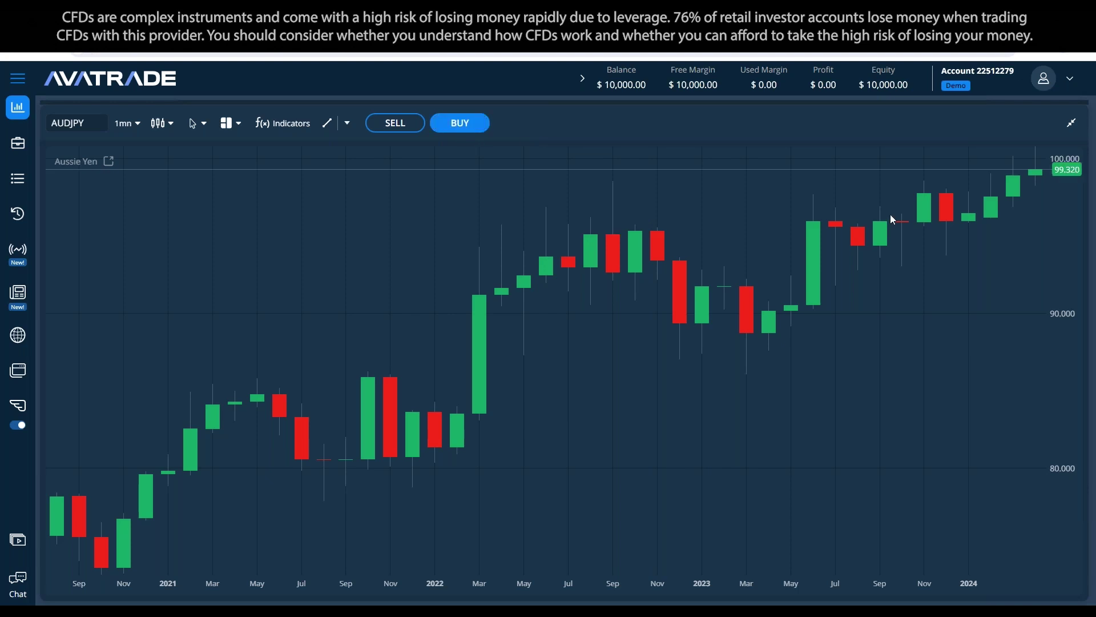
Step: Open the AUDJPY buy ticket from the chart toolbar, review it, then close it
click(455, 124)
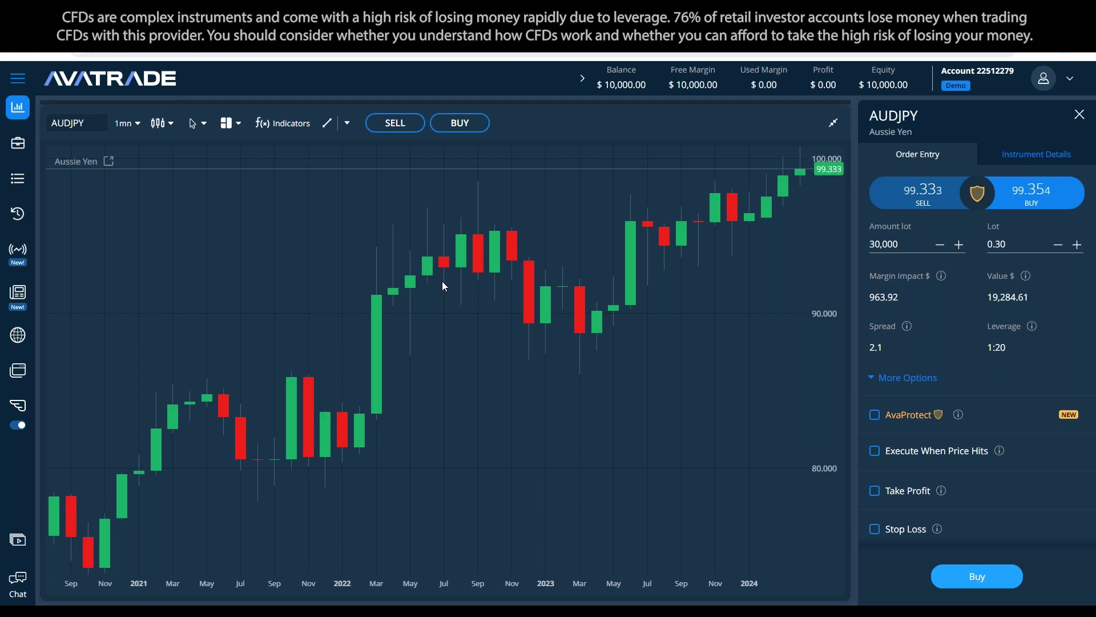
click(1079, 114)
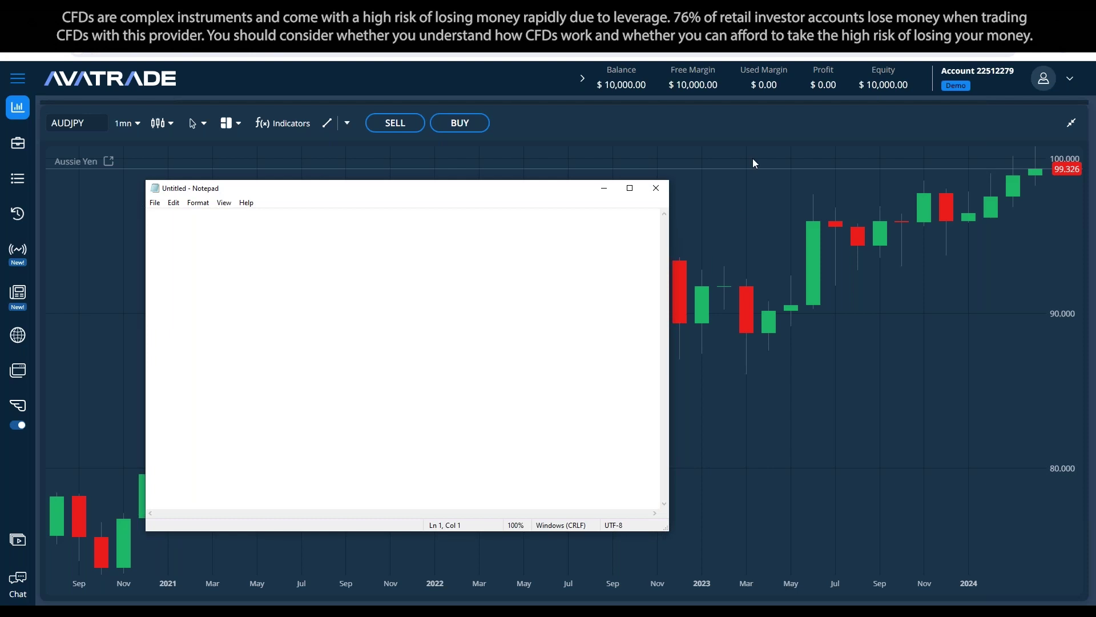
Step: Shrink Notepad and move it right over the chart, then check the chat contact options
drag(667, 528, 584, 518)
drag(406, 193, 619, 203)
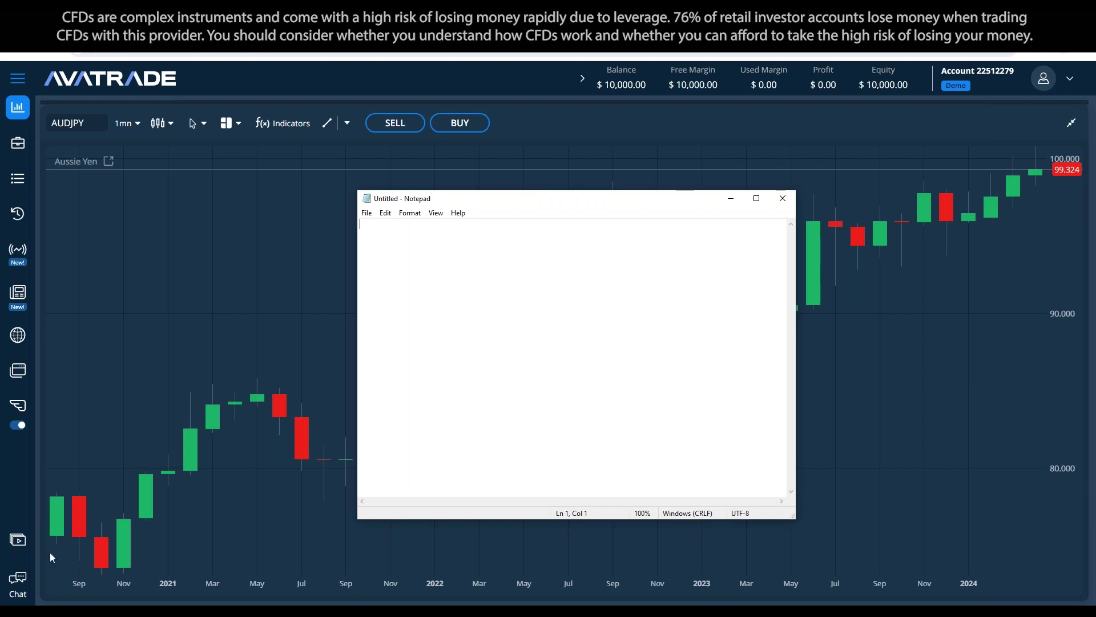
click(731, 200)
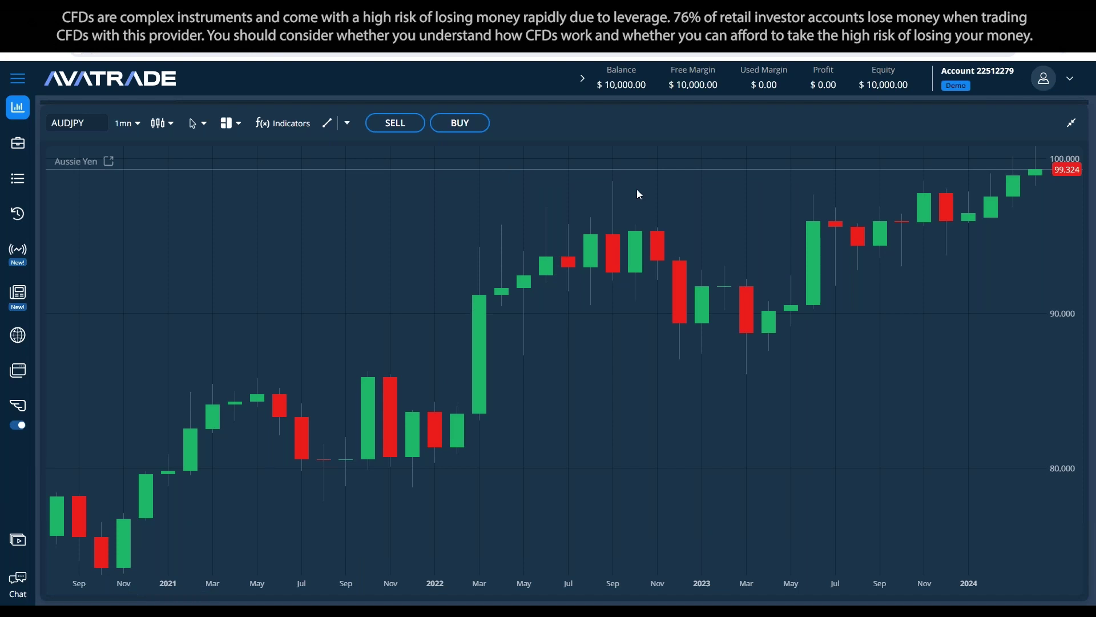
click(28, 590)
click(134, 547)
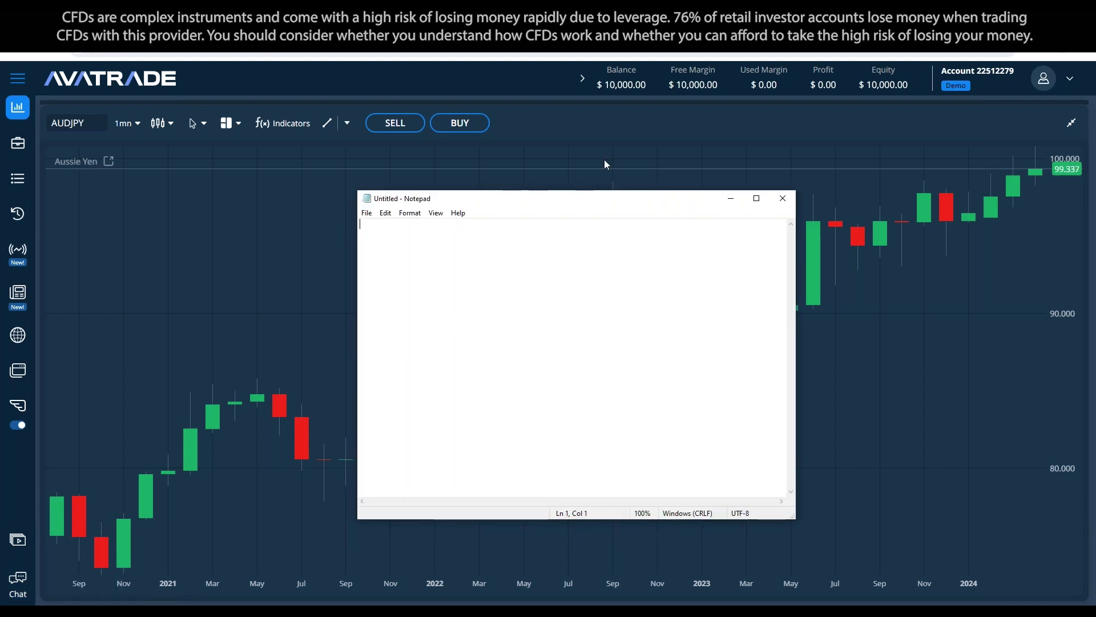
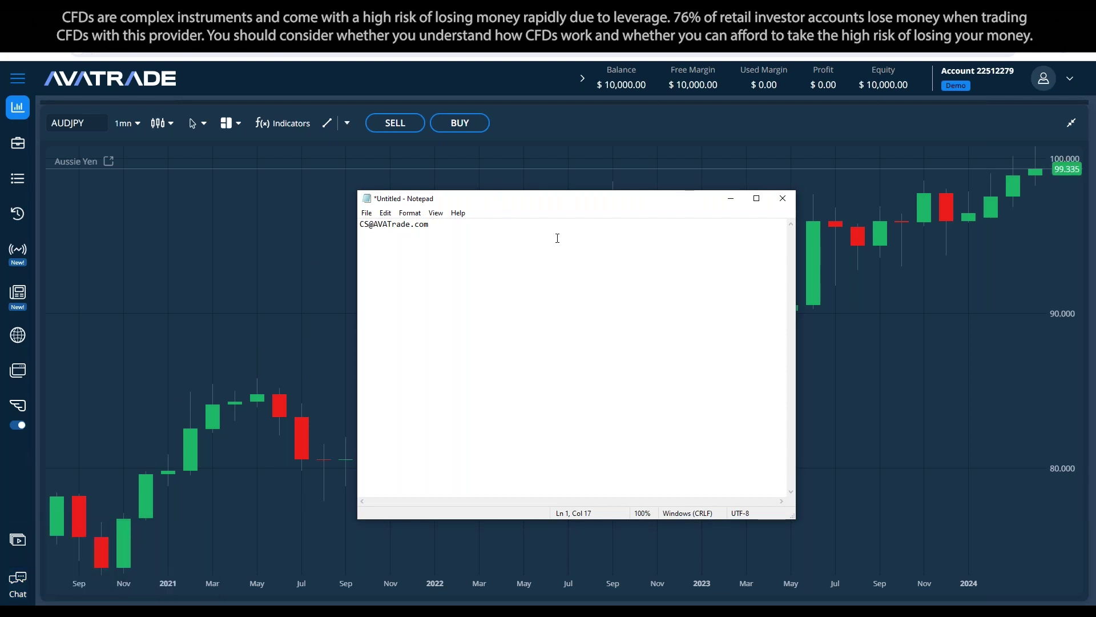
Step: Write the support e-mail address, a divider line and 'Senior account manager' in Notepad
key(Return)
text(-- )
text(Senior a)
text(ccount Man)
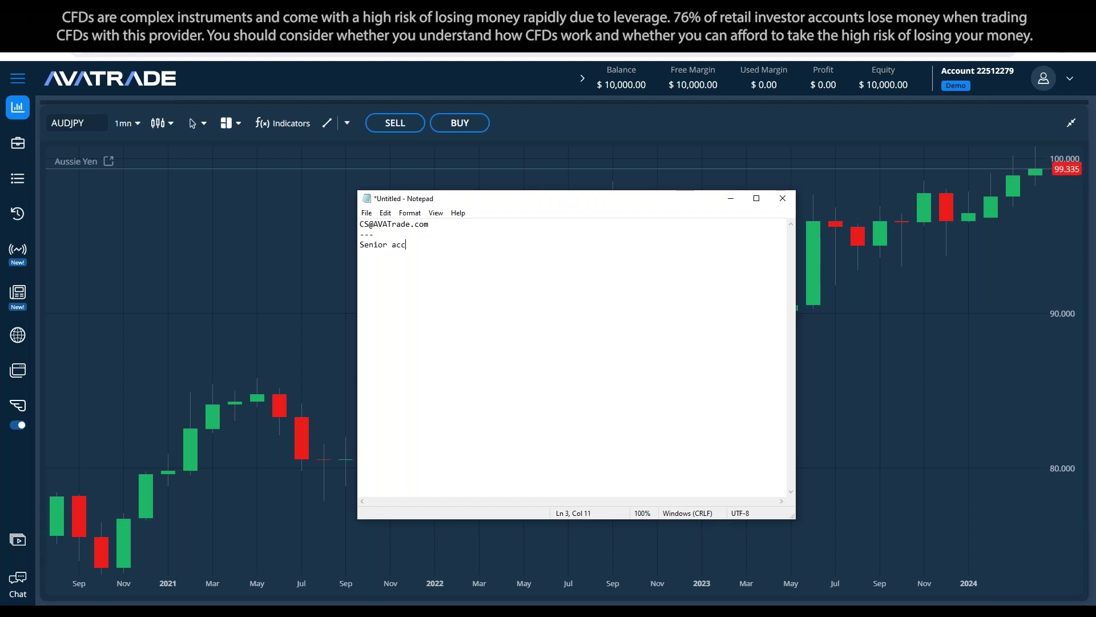
key(BackSpace)
key(BackSpace)
key(BackSpace)
text(ma)
key(BackSpace)
key(BackSpace)
text(manger)
key(BackSpace)
key(BackSpace)
key(BackSpace)
key(BackSpace)
key(BackSpace)
key(BackSpace)
key(BackSpace)
key(BackSpace)
key(BackSpace)
key(BackSpace)
key(BackSpace)
key(BackSpace)
key(BackSpace)
key(BackSpace)
key(BackSpace)
key(BackSpace)
key(BackSpace)
key(BackSpace)
text(nior account manager.)
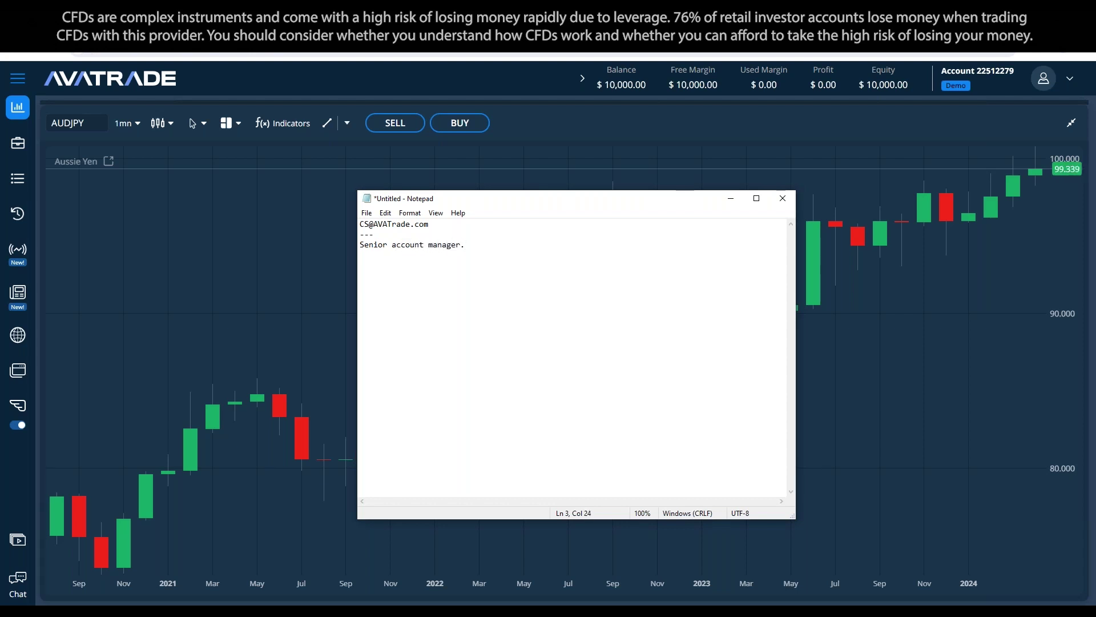
key(BackSpace)
Step: Open the AUDJPY buy ticket and view its Instrument Details before returning to Order Entry
click(480, 127)
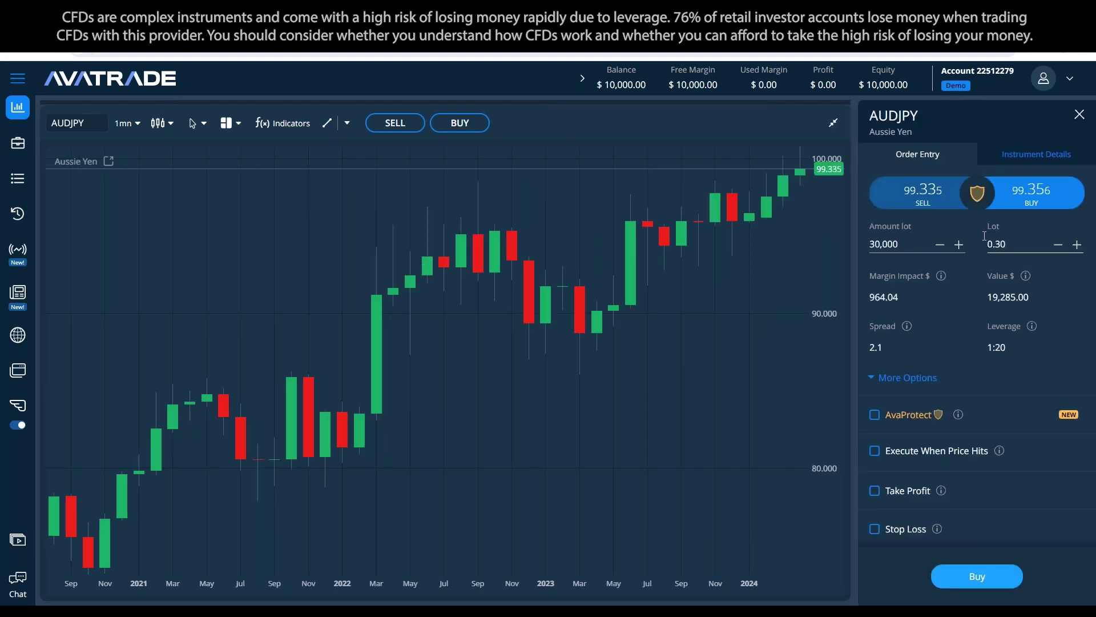
click(1029, 160)
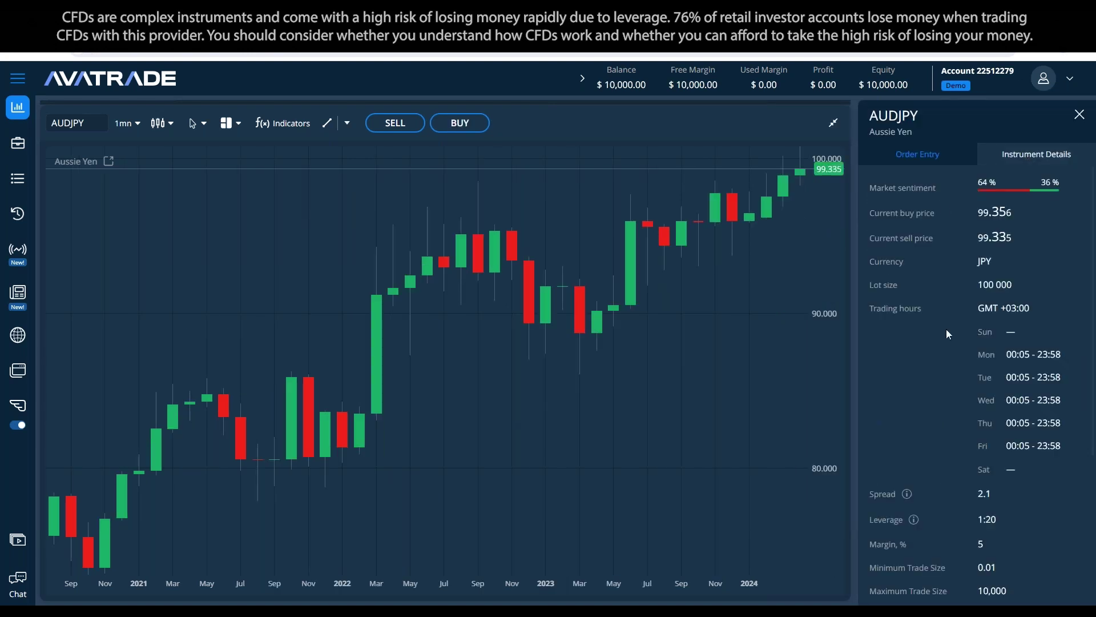
click(918, 154)
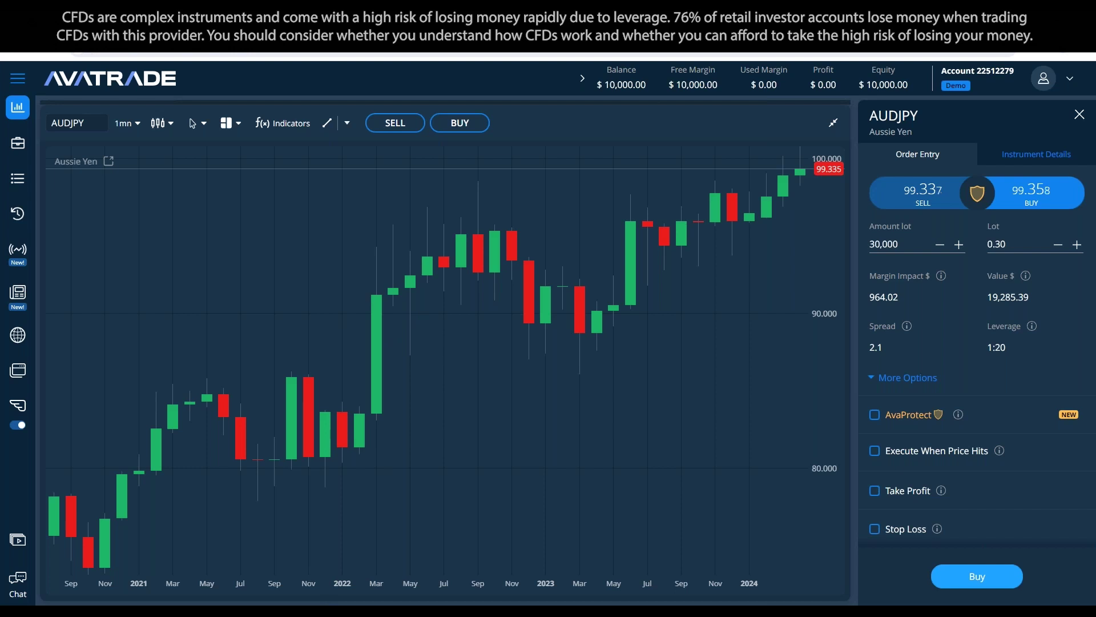
Step: Add 'Webtrader/AVAGO.' a few lines below the Senior account manager line
key(alt+Tab)
key(Return)
key(Return)
key(Return)
key(Return)
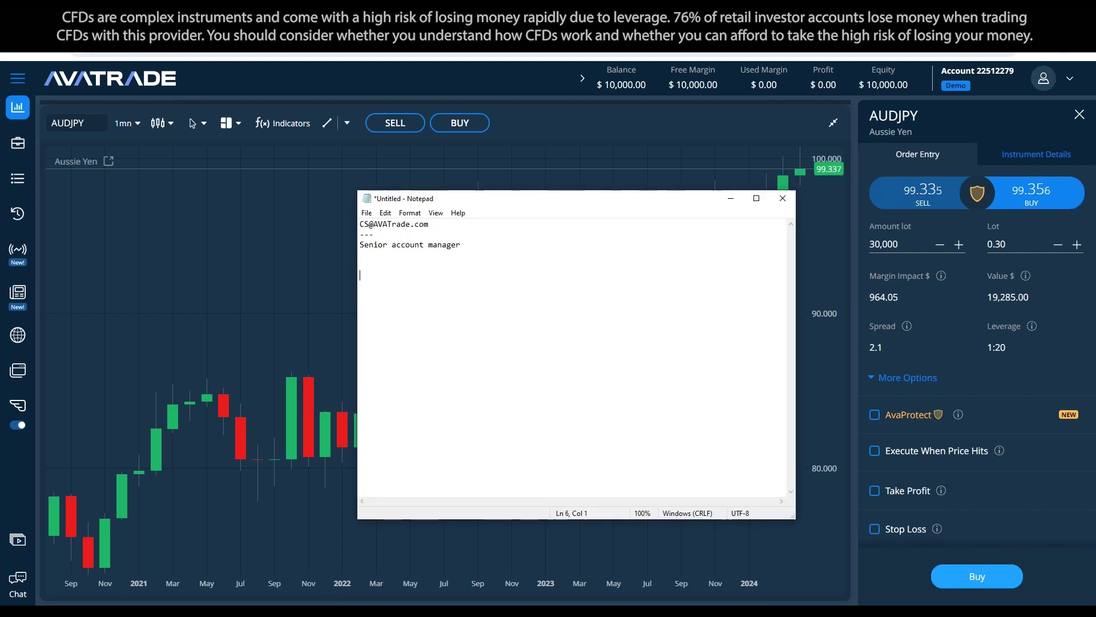
text(Webtrader)
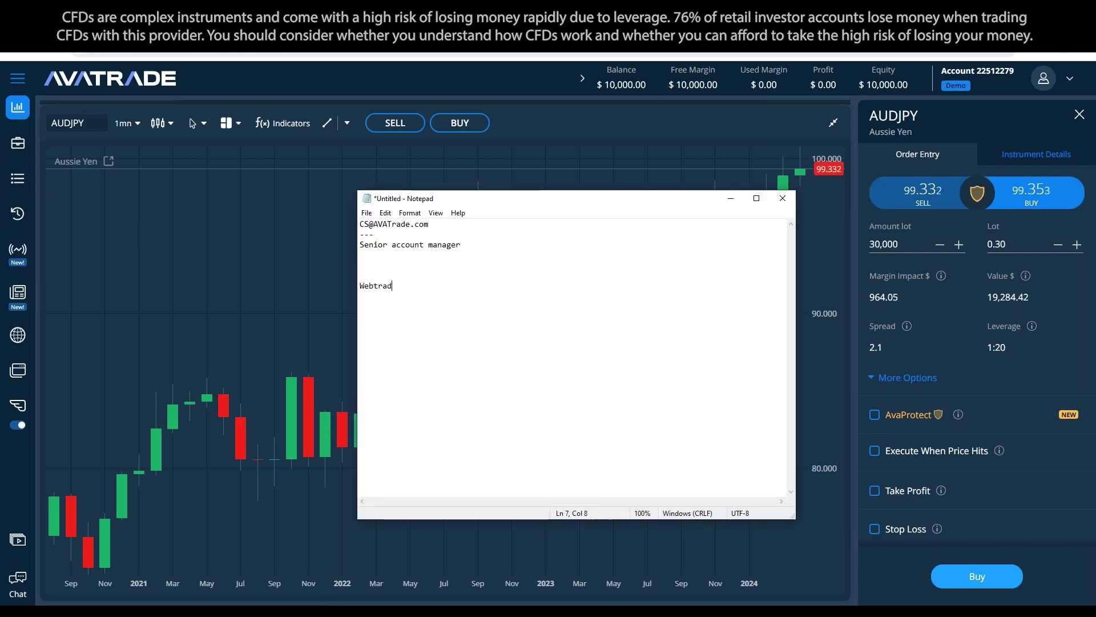
key(Return)
text(/AVAGO.)
key(Return)
key(Return)
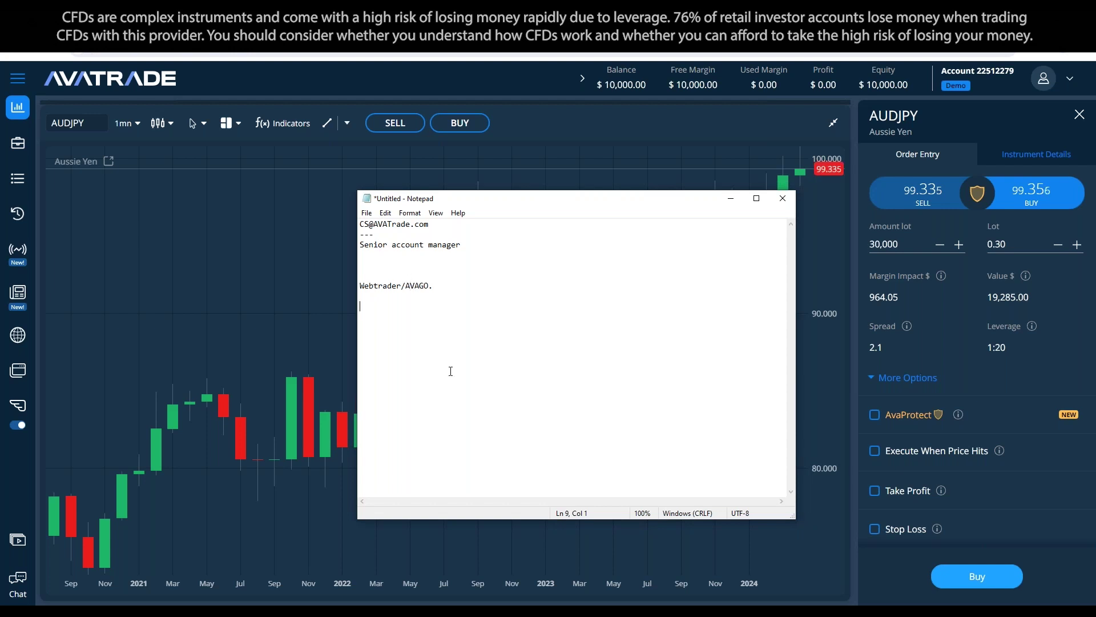
Step: List Metatrader4, Metatrader5, AVASocial and AVAOptions on their own lines, then select AVAOptions
text(Mt4)
key(Return)
key(BackSpace)
key(BackSpace)
key(BackSpace)
key(BackSpace)
text(Metatrader4)
key(Return)
text(Met)
key(BackSpace)
key(BackSpace)
text(eta)
text(trader5 )
text(AVASocial)
key(Return)
text(AV)
key(BackSpace)
key(BackSpace)
text(AVAOptions)
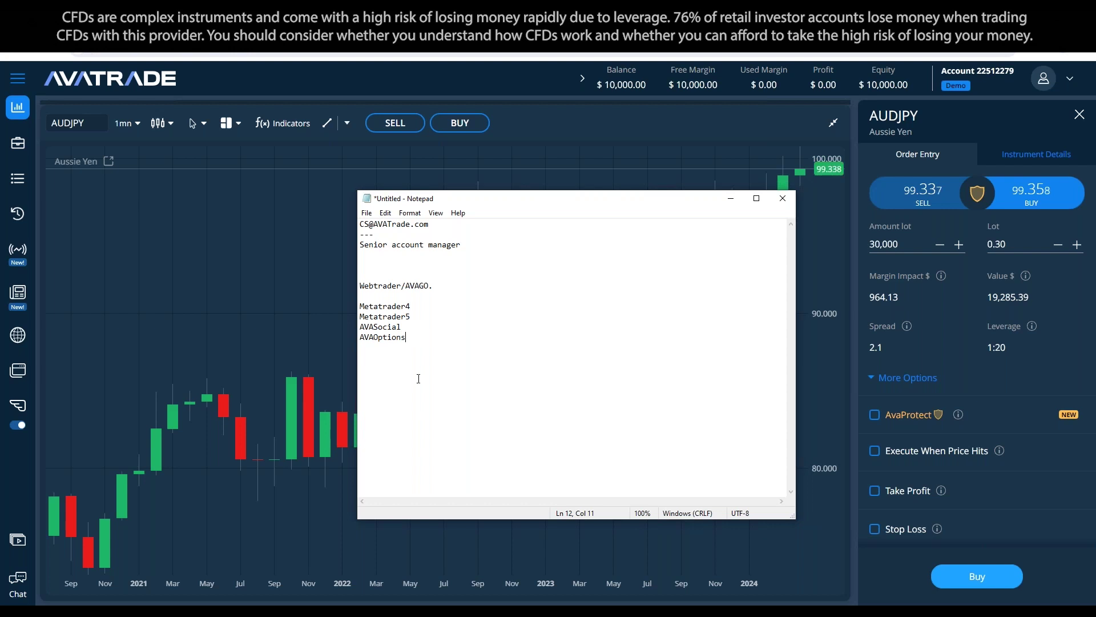
drag(406, 337, 360, 337)
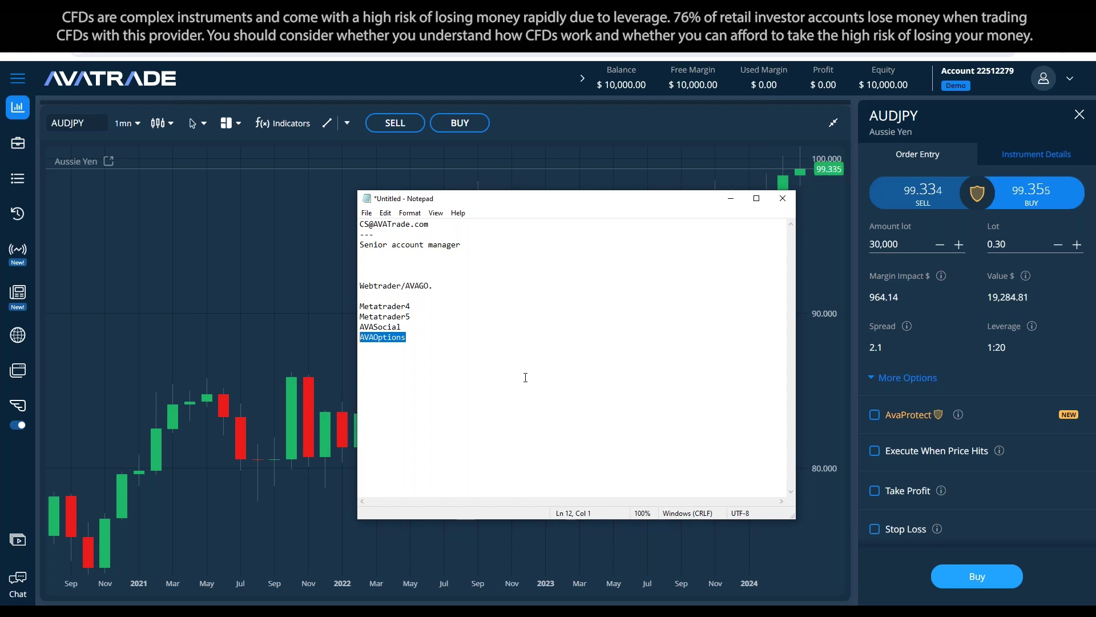
Step: Append ': Follow/Copy' to the AVASocial entry
click(450, 336)
click(451, 324)
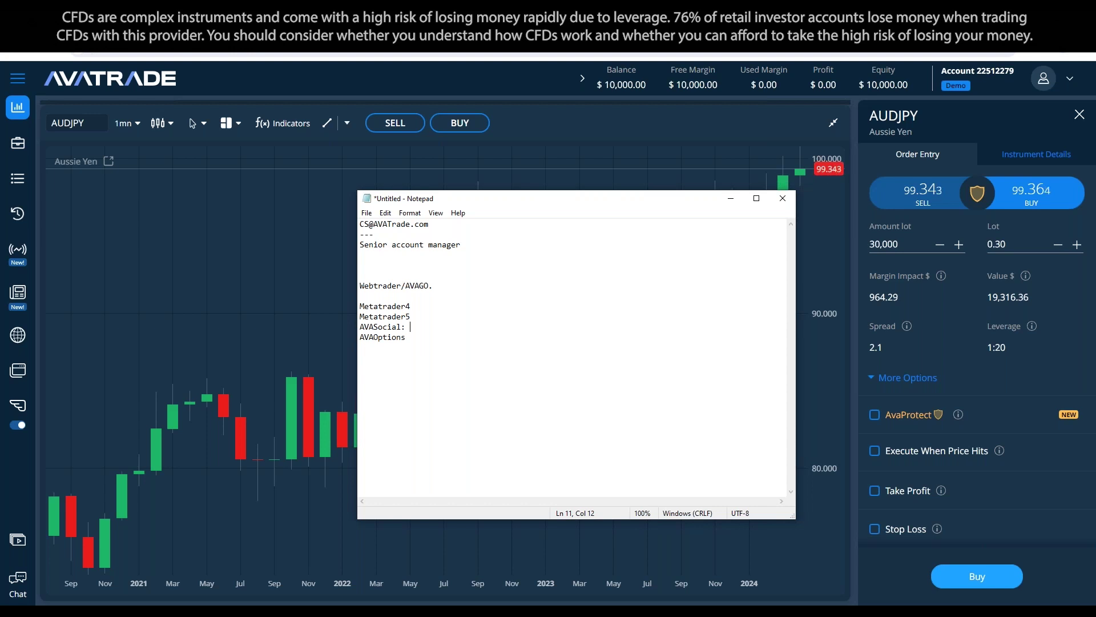
text(Follow/Copy)
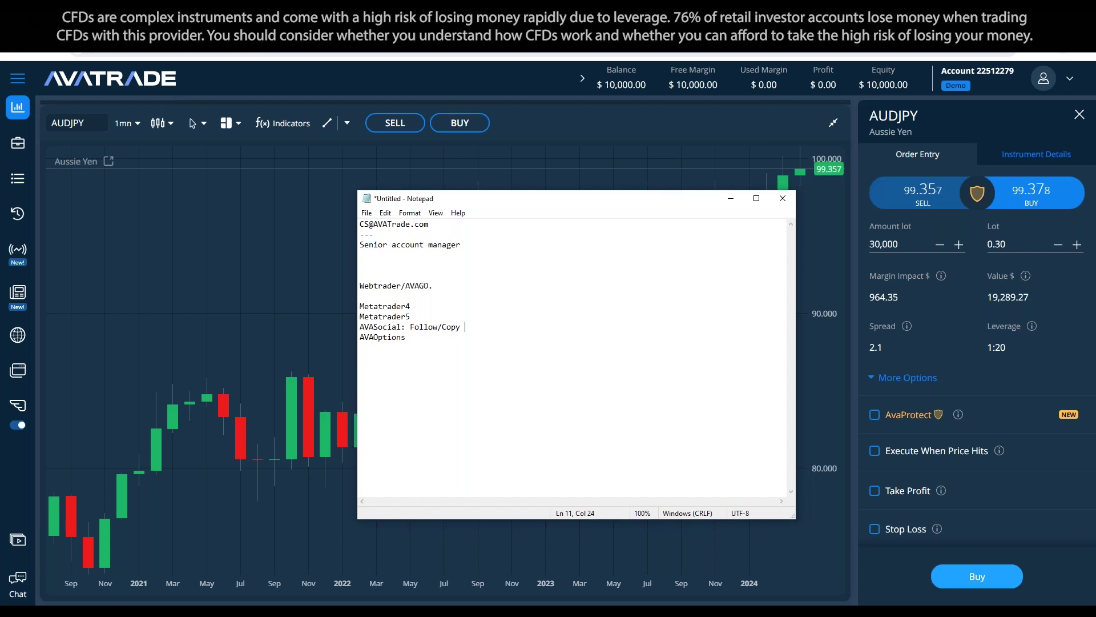
Step: Minimize Notepad, browse the AUDJPY Instrument Details, return to Order Entry and close the ticket
click(731, 200)
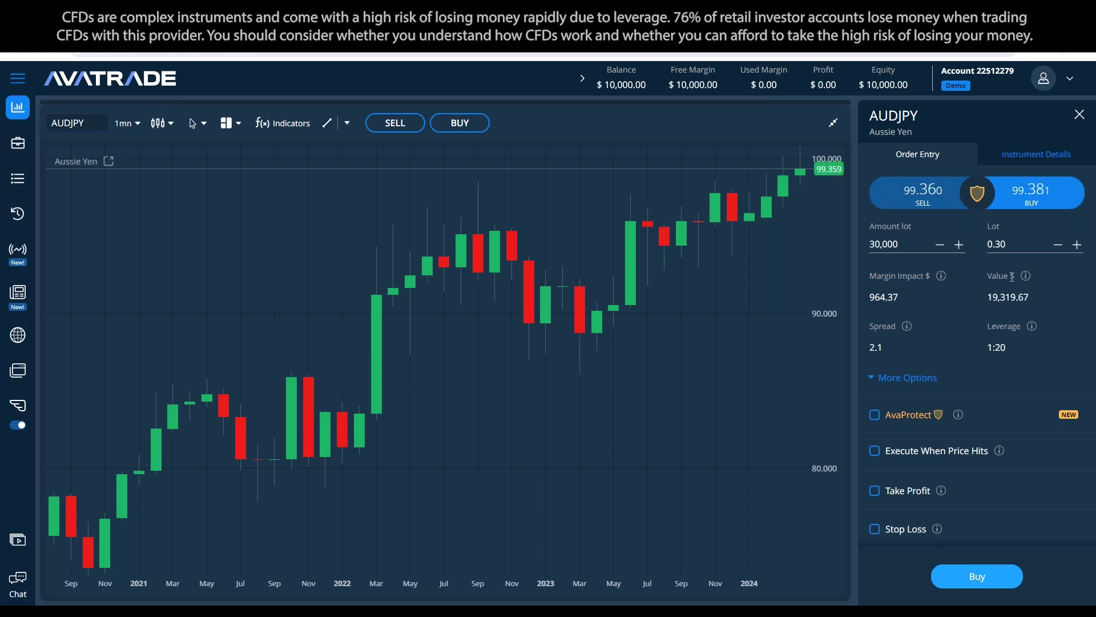
mouse_move(1033, 330)
click(1011, 156)
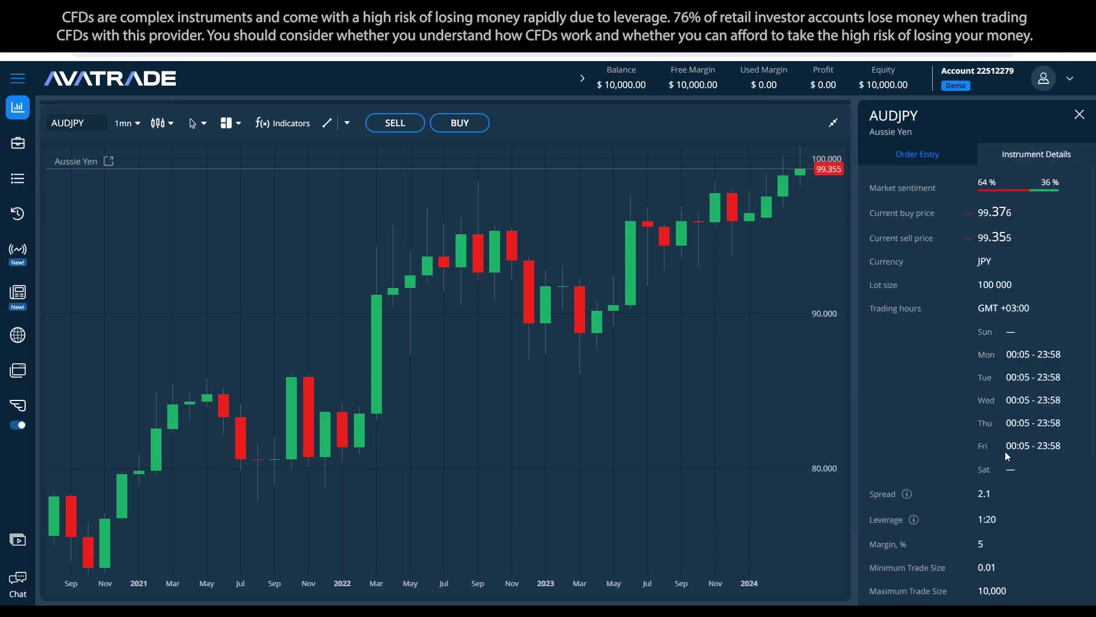
scroll(991, 489, down, 4)
scroll(971, 420, up, 4)
click(913, 154)
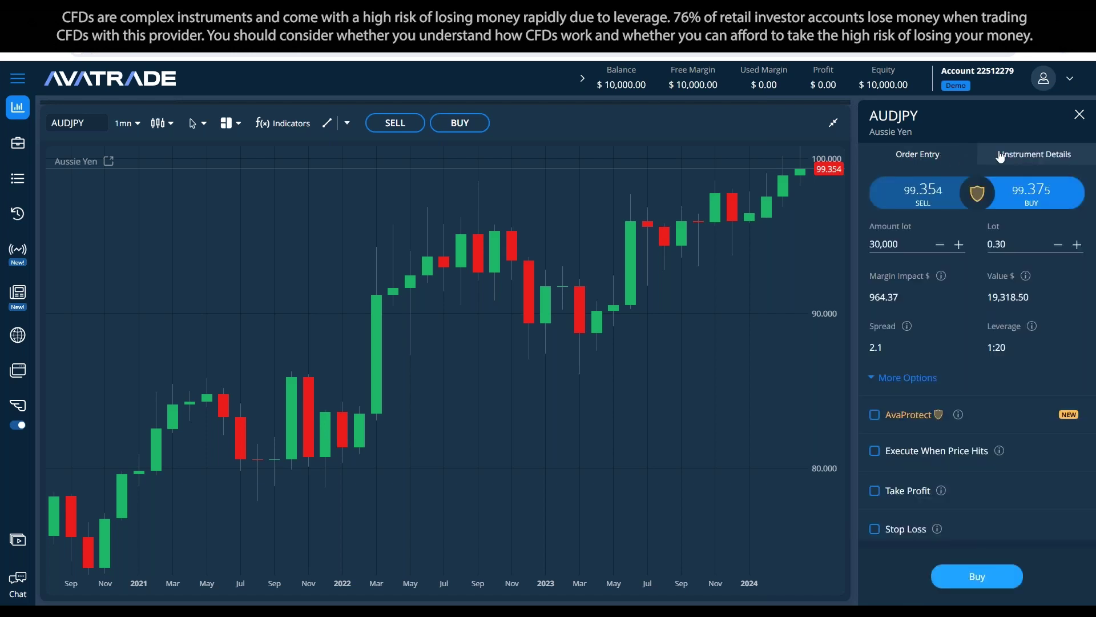
click(1076, 118)
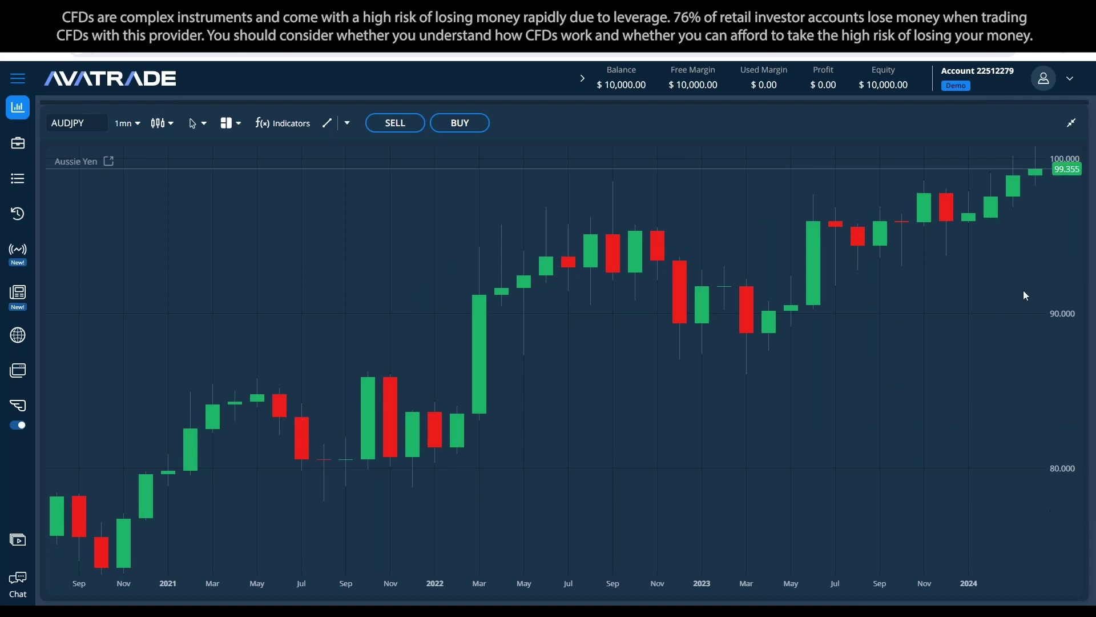
Step: Open and close the AUDJPY buy ticket, then the sell ticket switched to buy
click(469, 128)
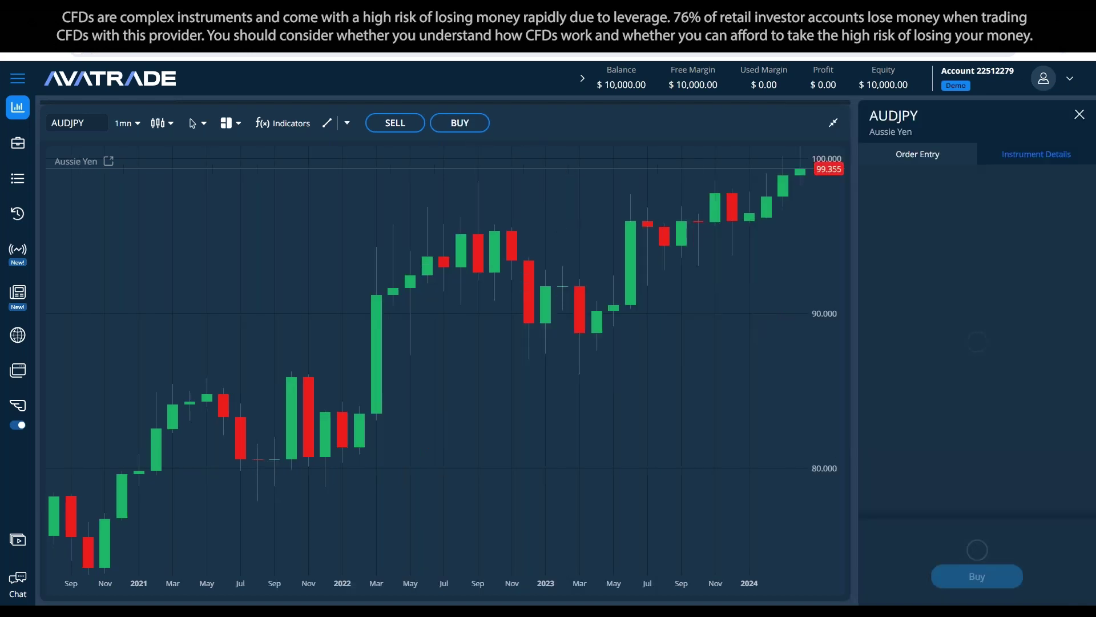
click(1079, 115)
click(401, 125)
click(463, 119)
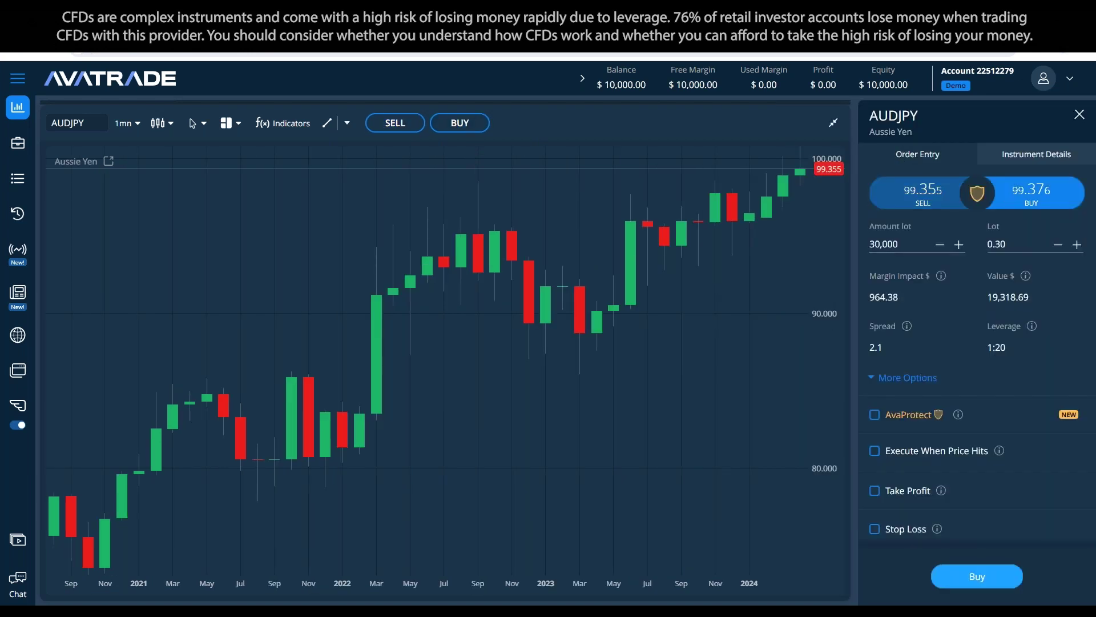
click(1078, 114)
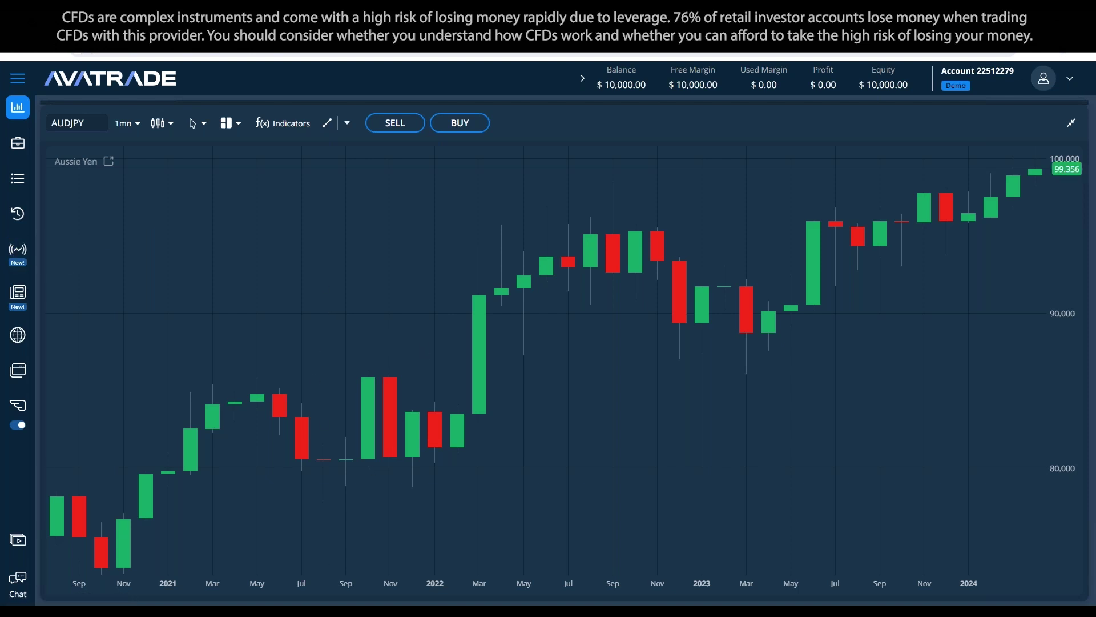
Step: Replace the blank gap after Senior account manager with a --- divider
key(alt+Tab)
click(429, 276)
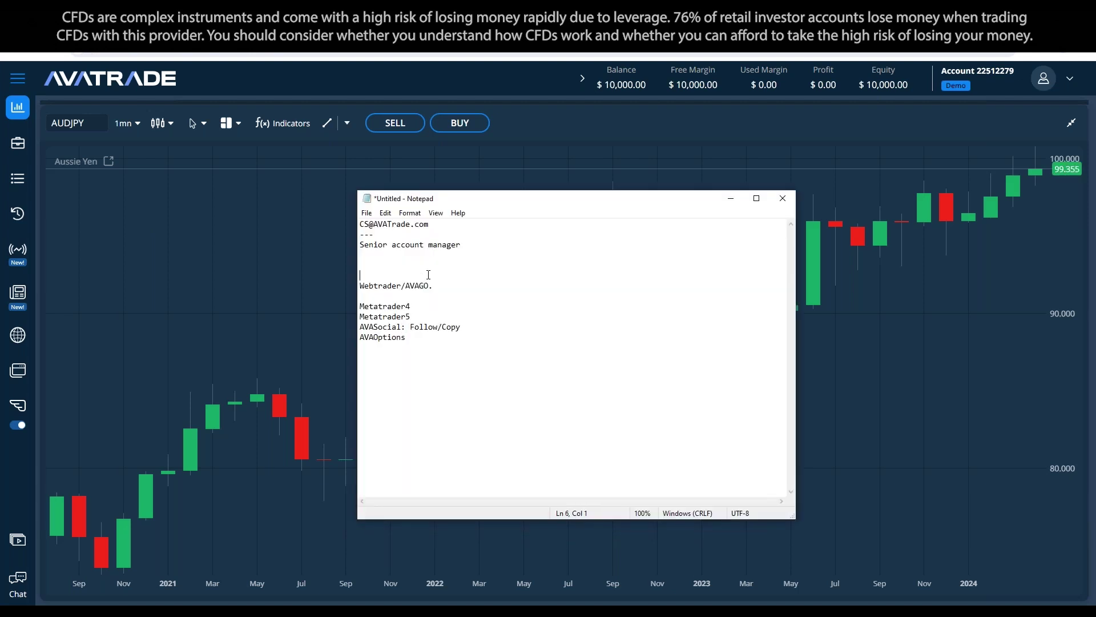
key(BackSpace)
key(BackSpace)
key(BackSpace)
key(Return)
text(---)
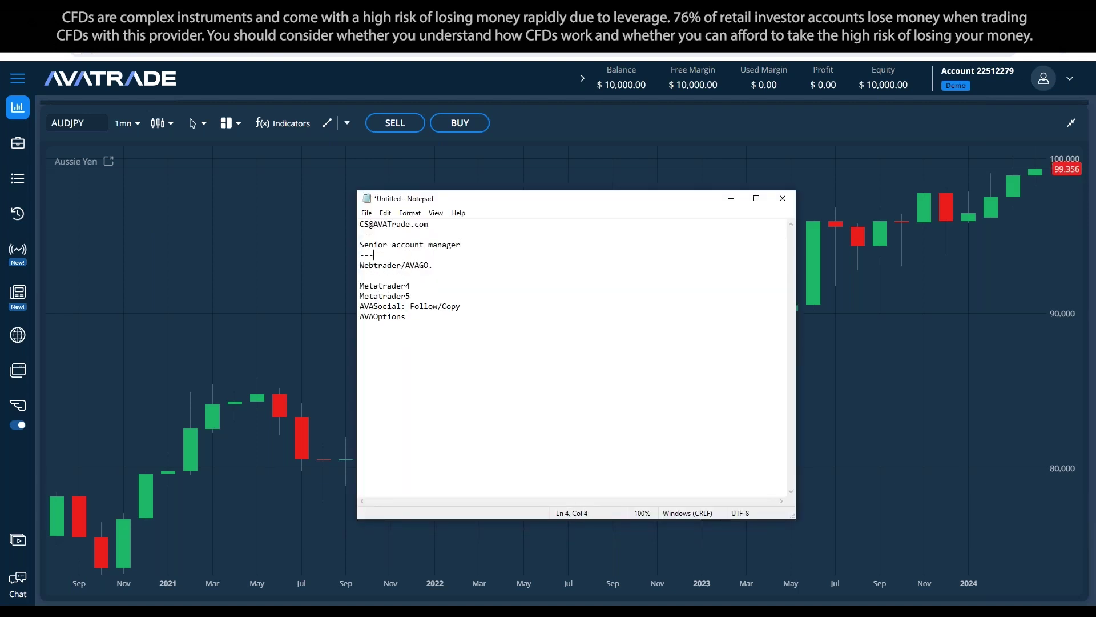
Step: Add another --- divider below AVAOptions and minimize Notepad
click(430, 322)
key(Return)
text(---)
key(BackSpace)
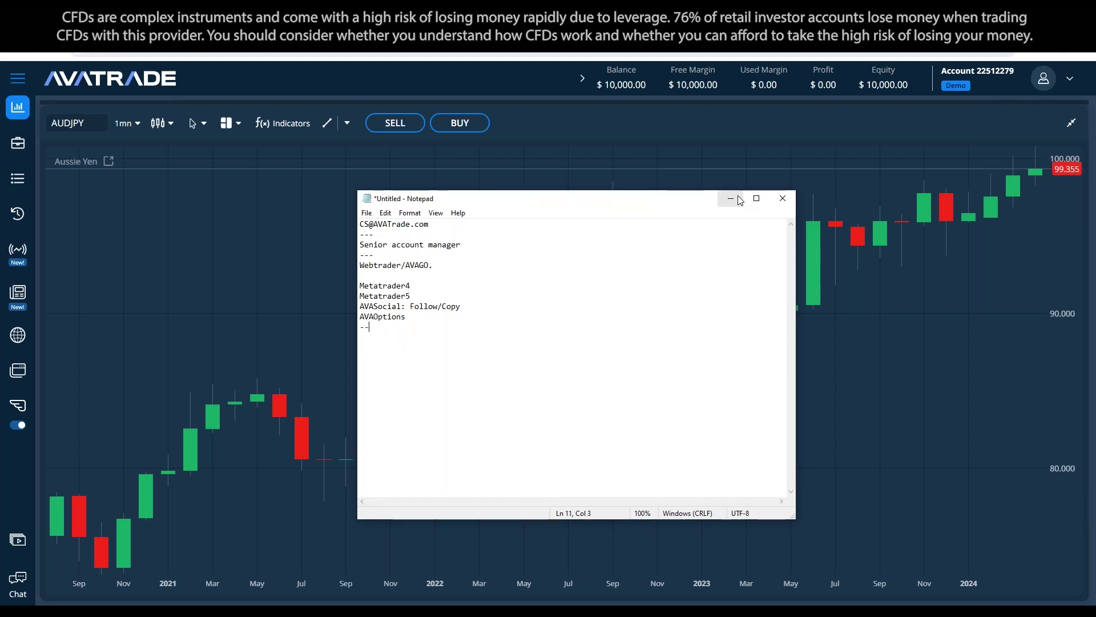
text(*)
key(BackSpace)
text(-)
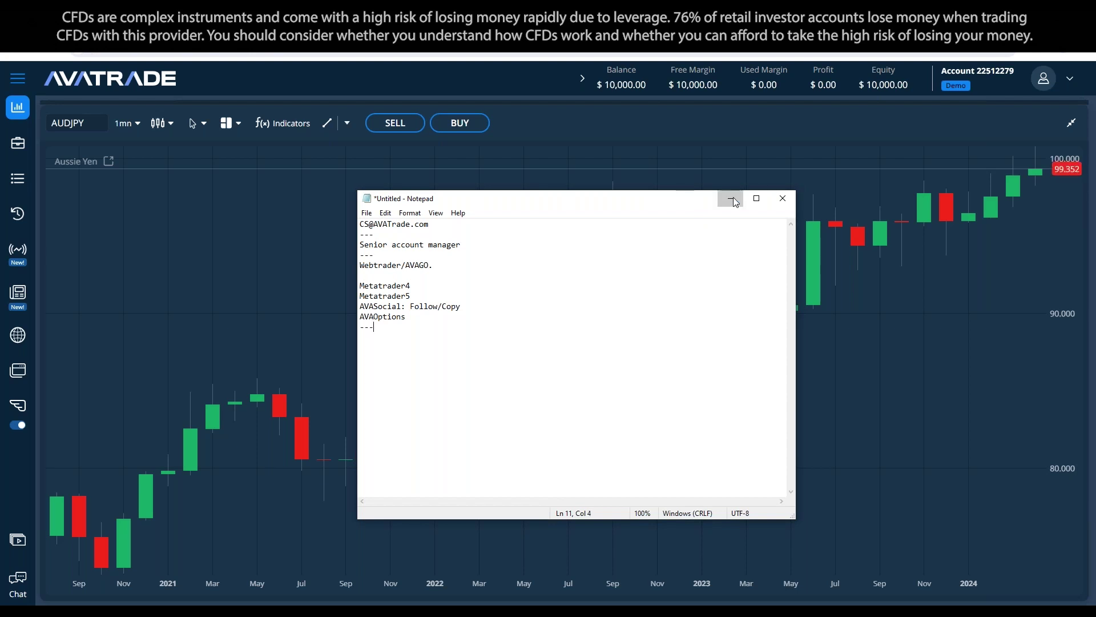
click(731, 200)
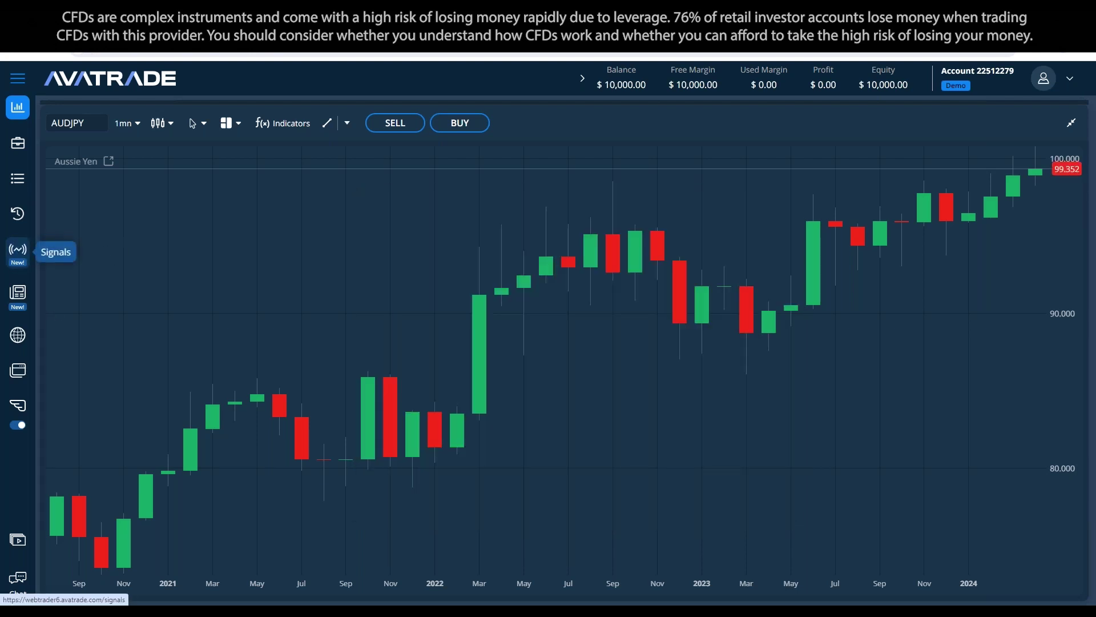
Step: Check the Signals list, restore the chart, enlarge the watchlist, and open the CADJPY signal
click(18, 249)
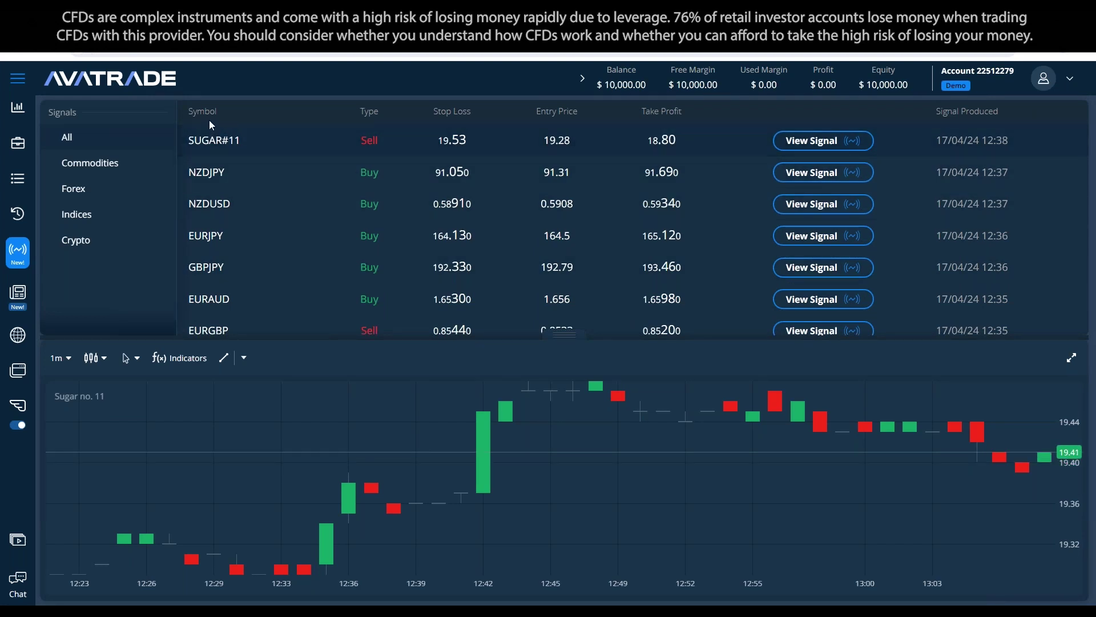
click(151, 79)
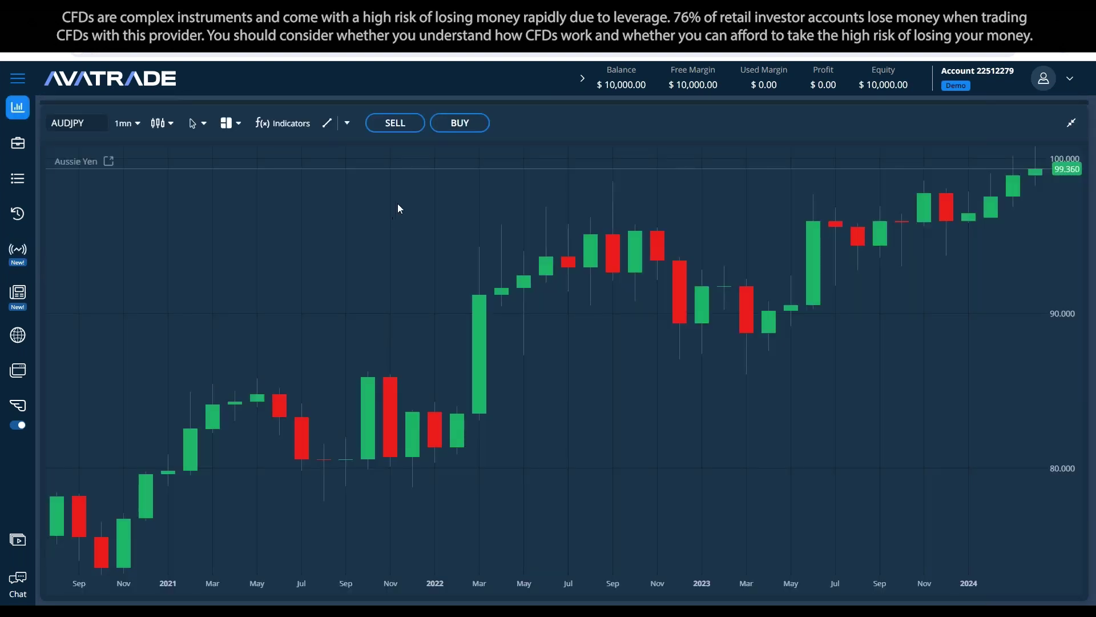
click(1070, 124)
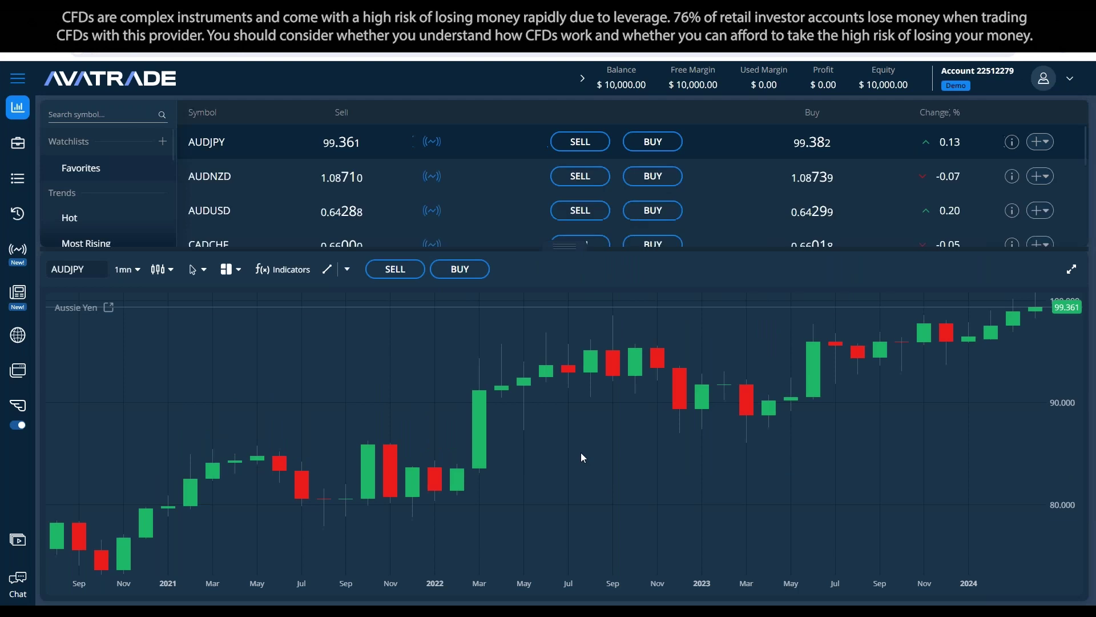
drag(566, 251, 567, 413)
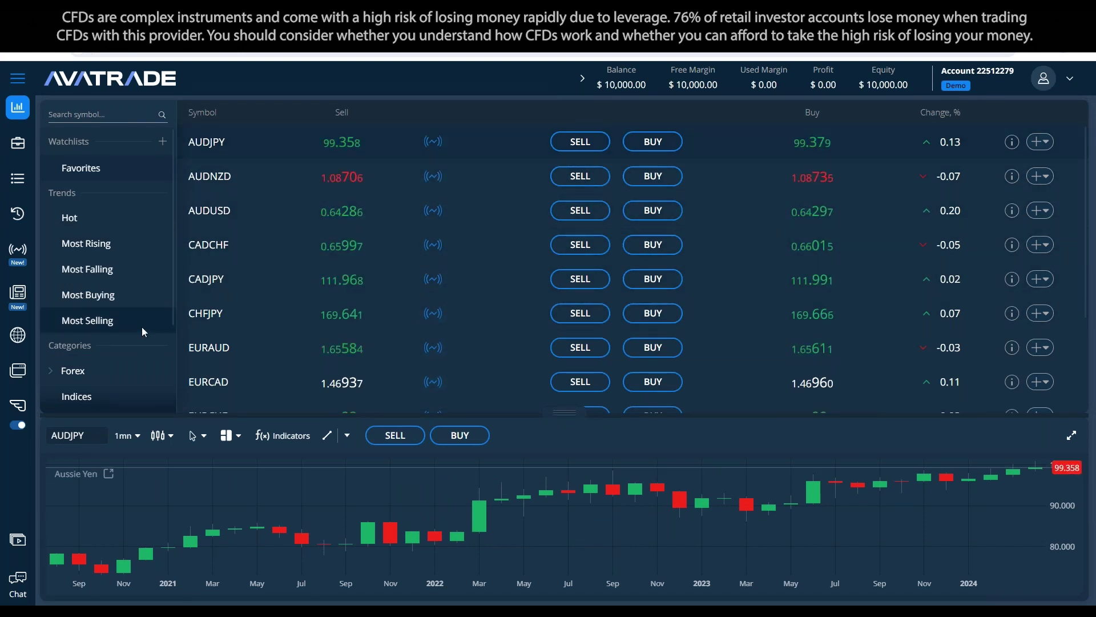
scroll(478, 261, down, 2)
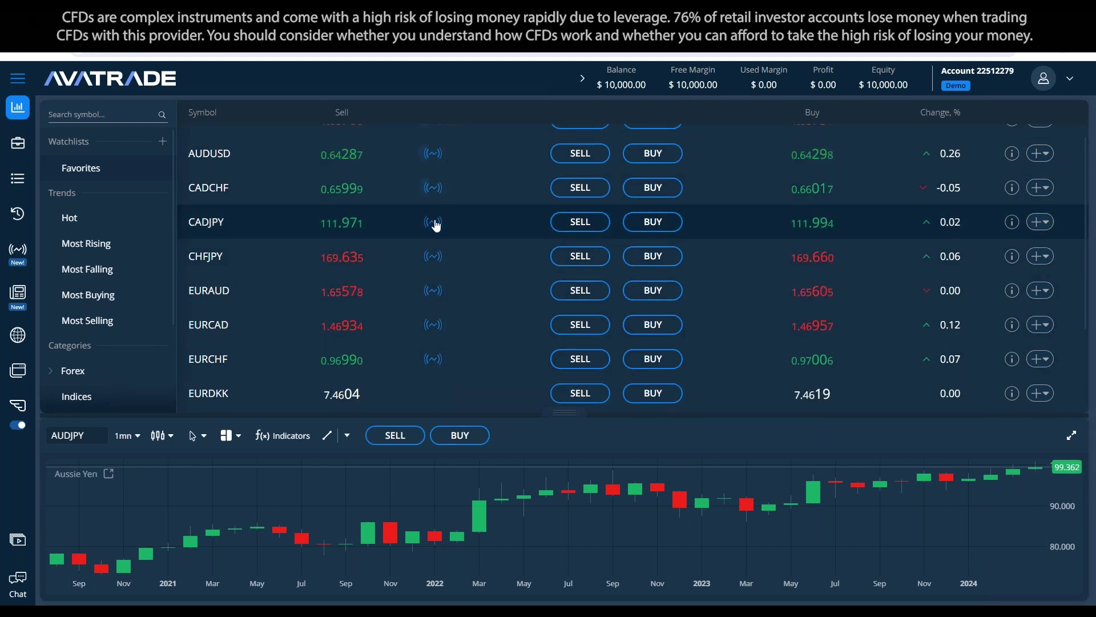
click(432, 222)
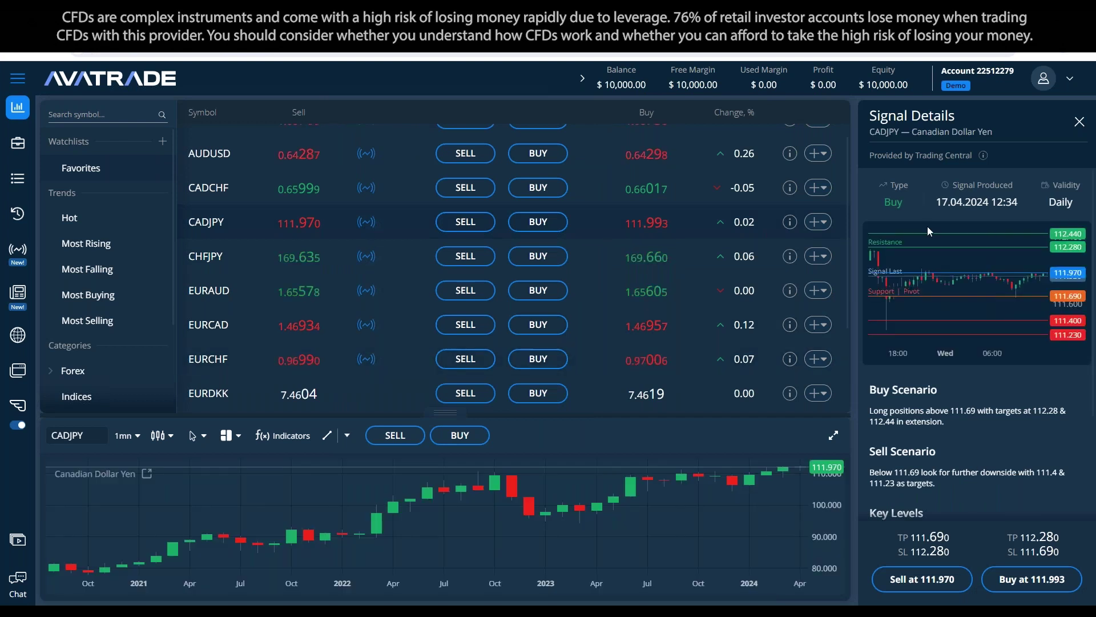
Step: Review the CADJPY Buy signal (pivot 111.69, targets 112.28 and 112.44) and maximize its chart
scroll(965, 308, down, 1)
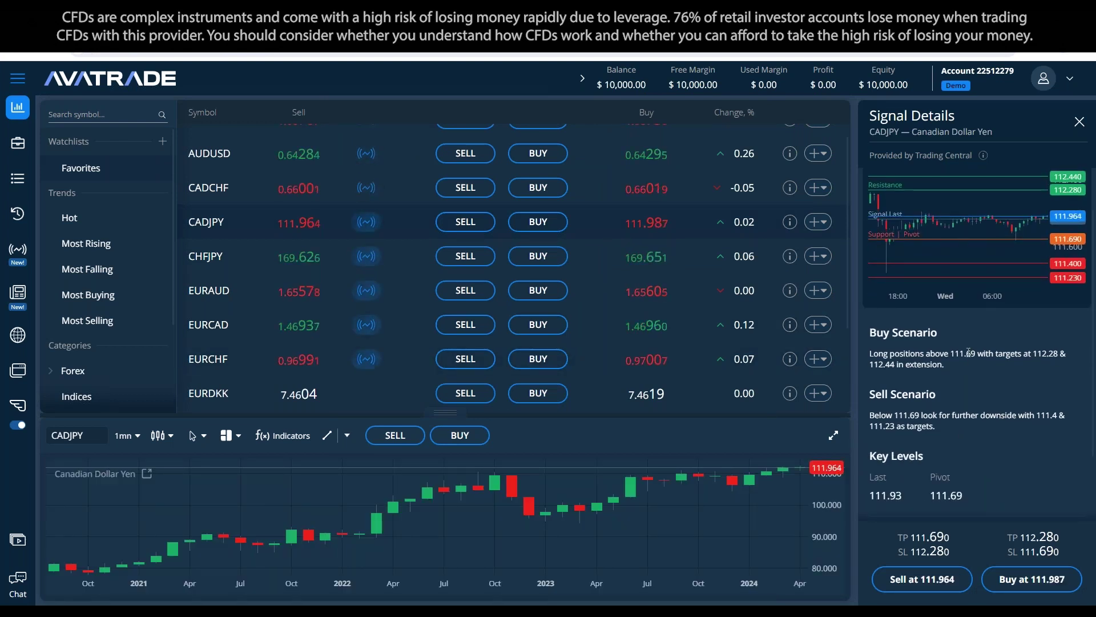
scroll(959, 422, down, 2)
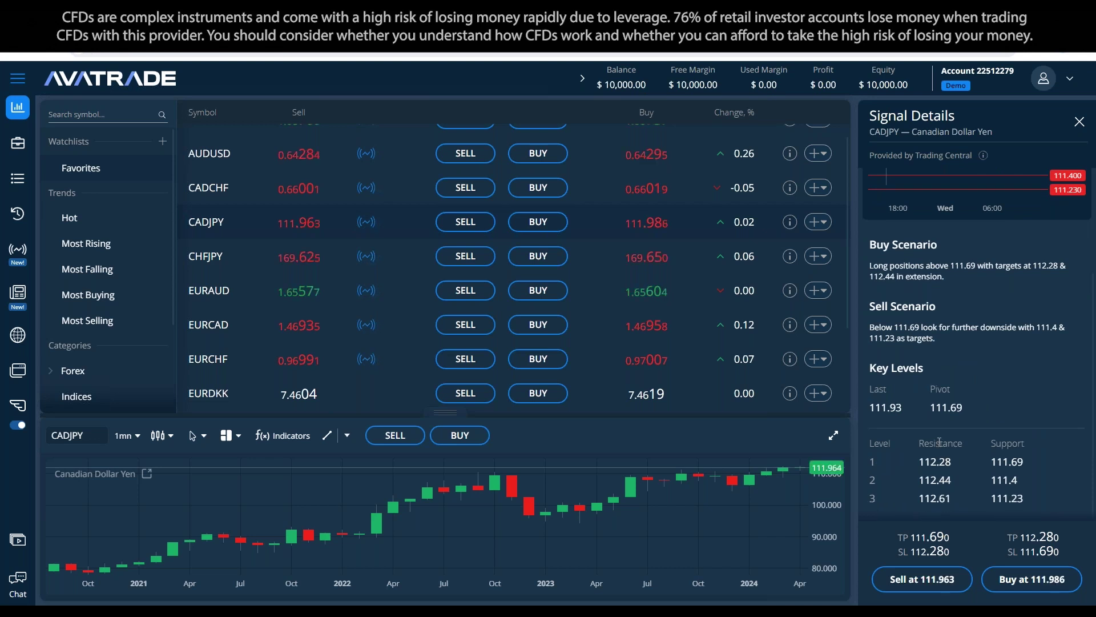
scroll(936, 327, down, 1)
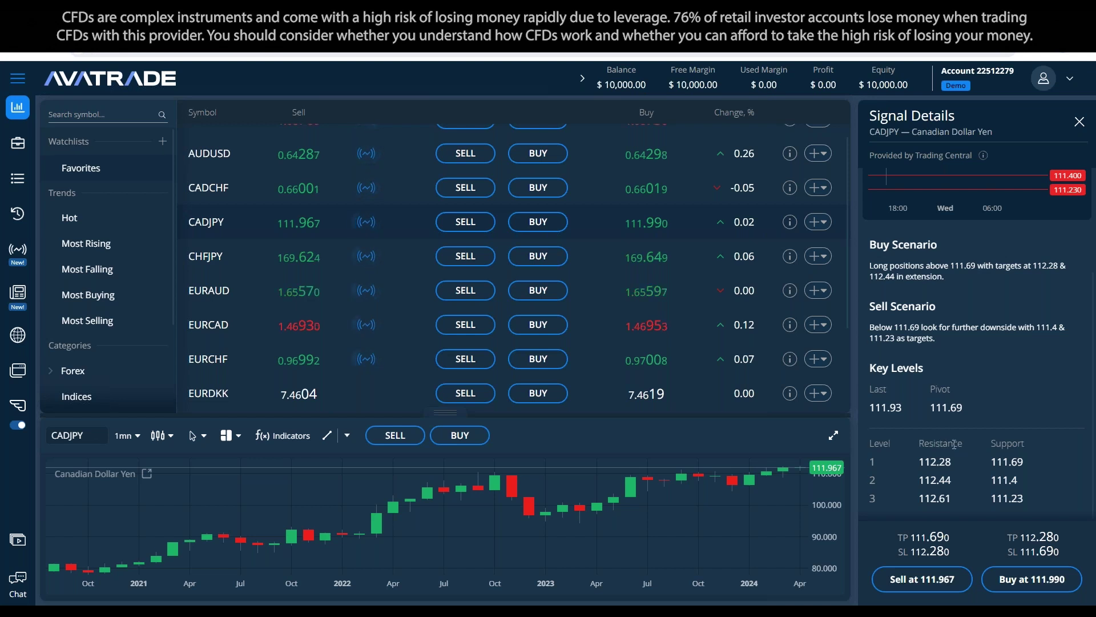
scroll(939, 451, up, 2)
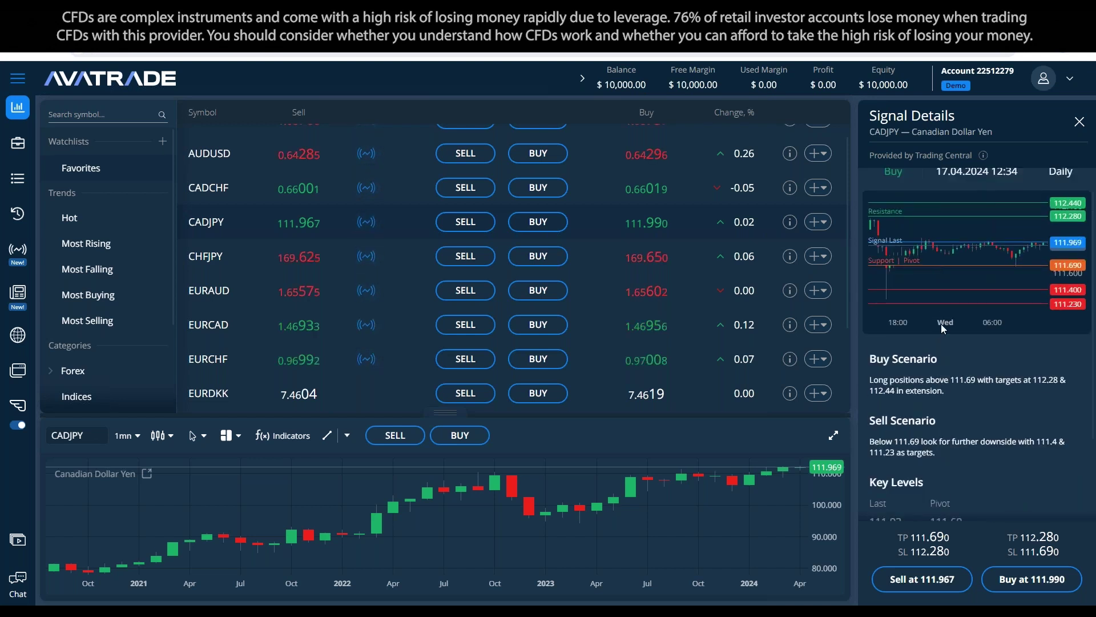
scroll(944, 328, down, 1)
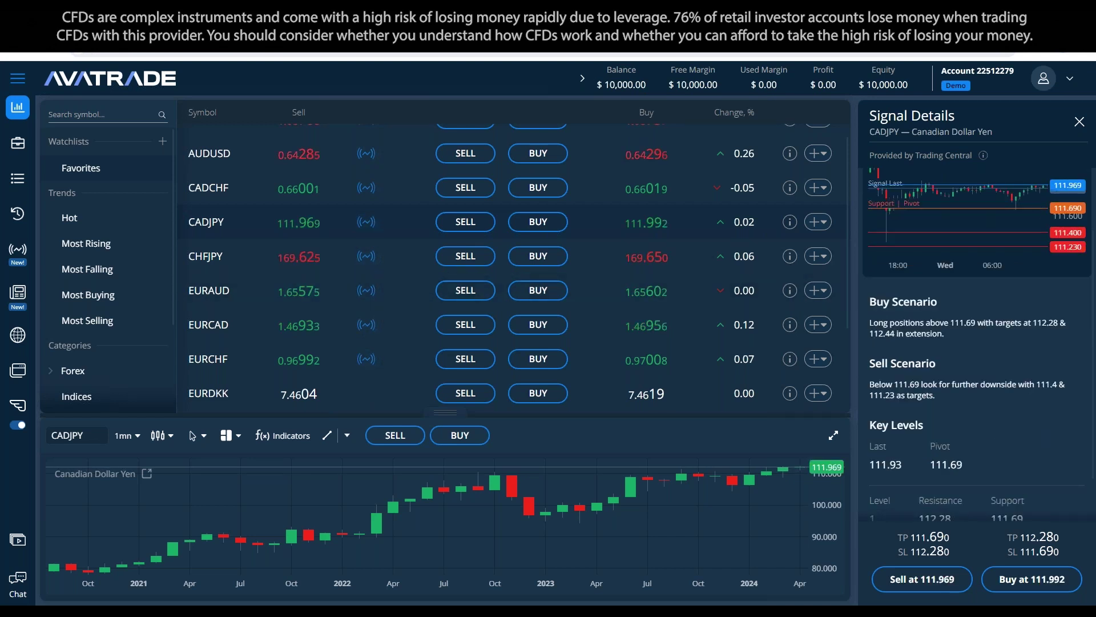
click(833, 435)
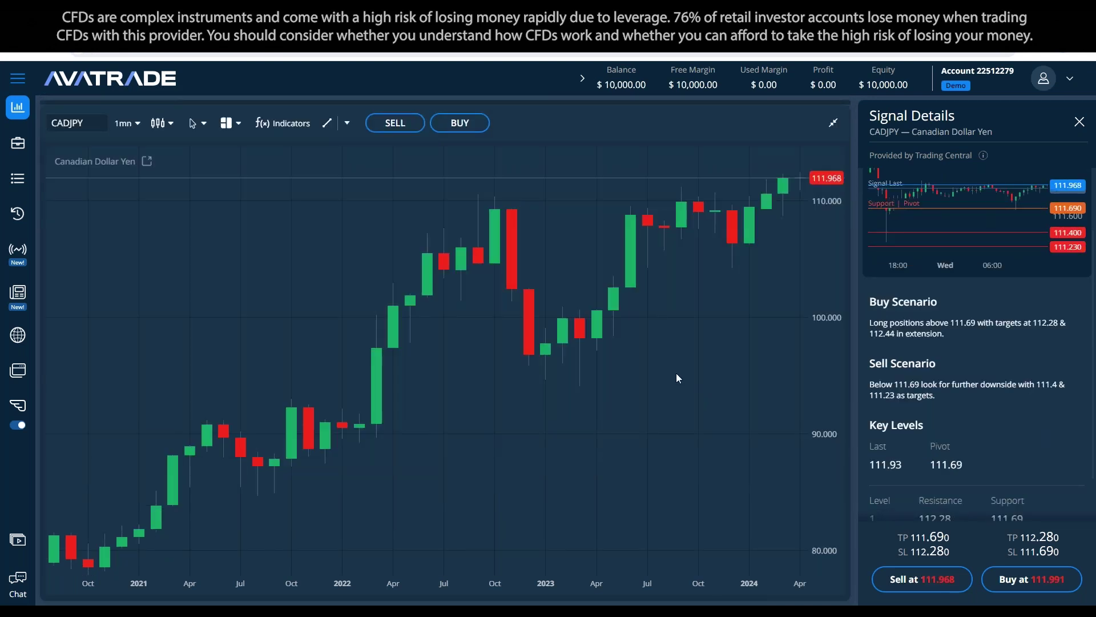
scroll(1036, 315, up, 2)
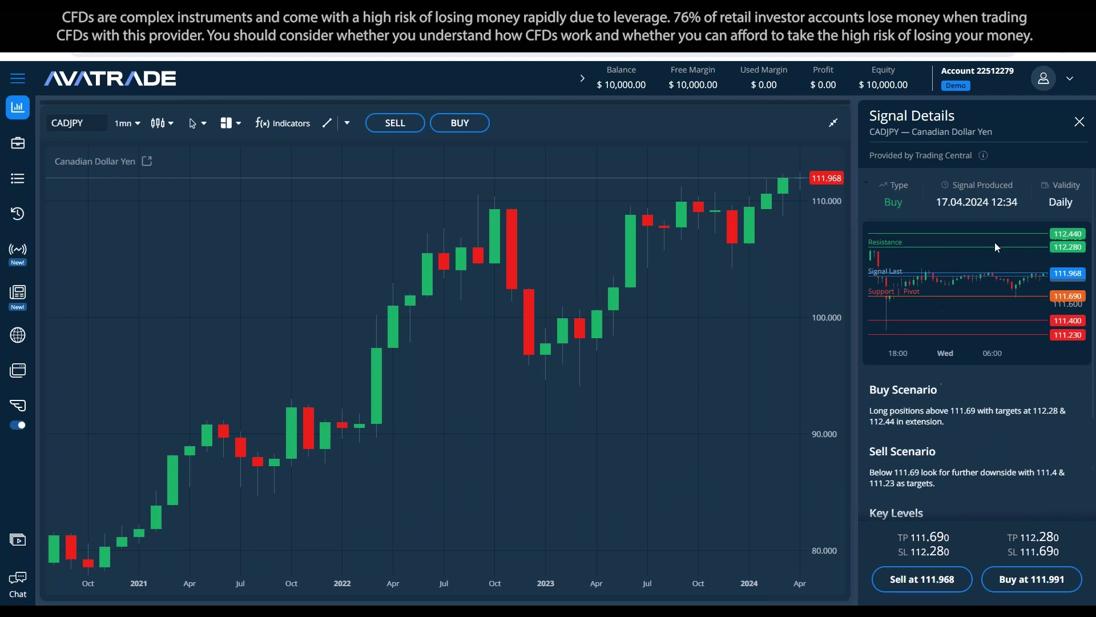
scroll(1036, 315, down, 3)
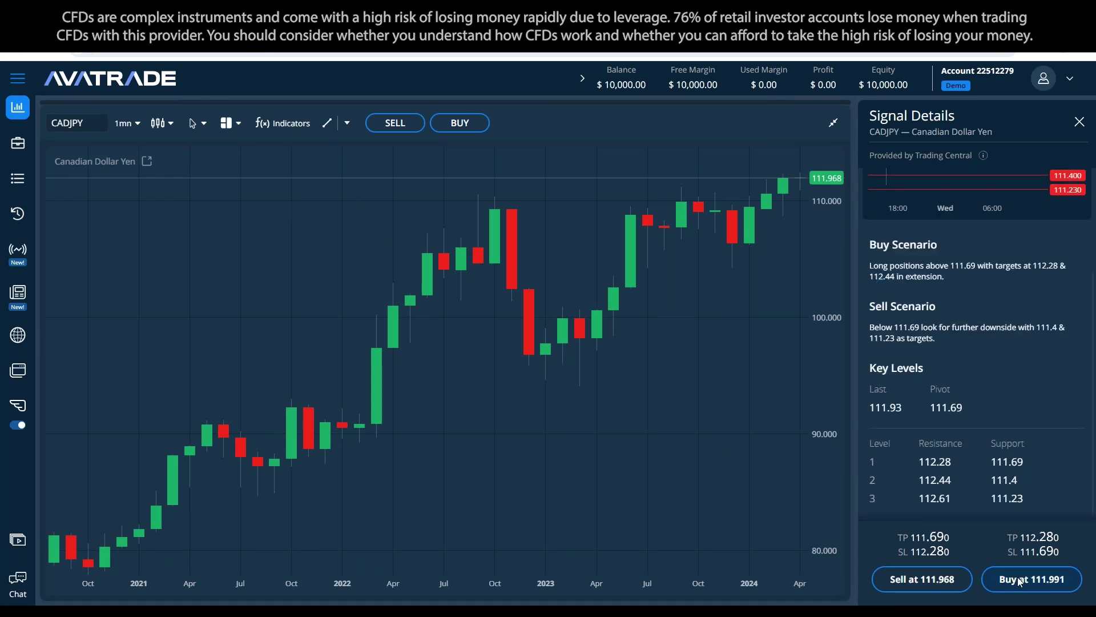
drag(692, 344, 697, 420)
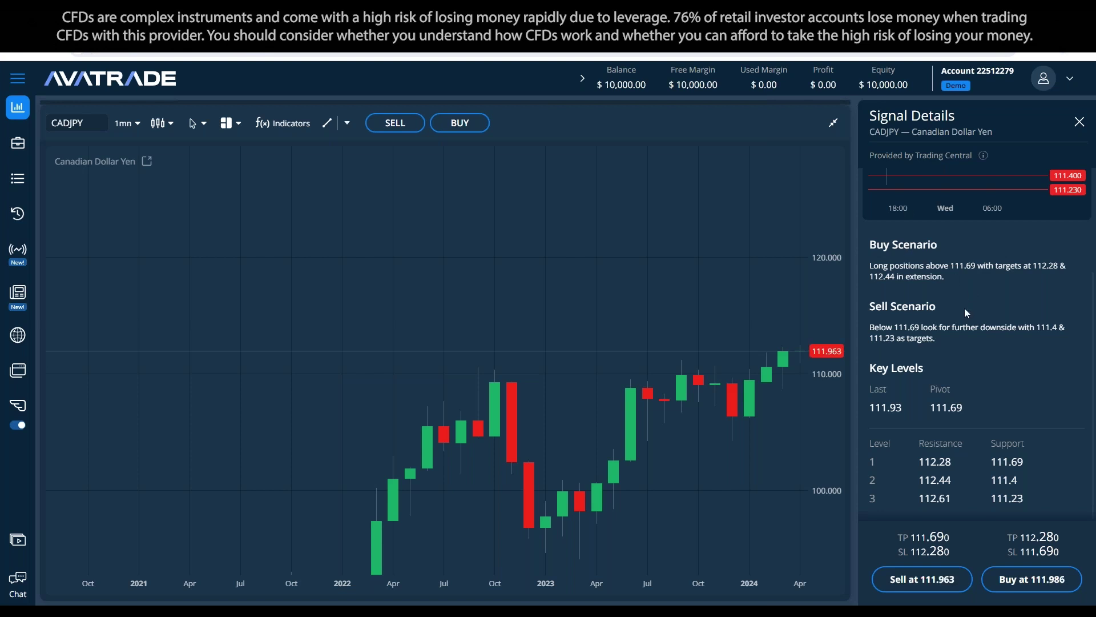
scroll(965, 307, up, 2)
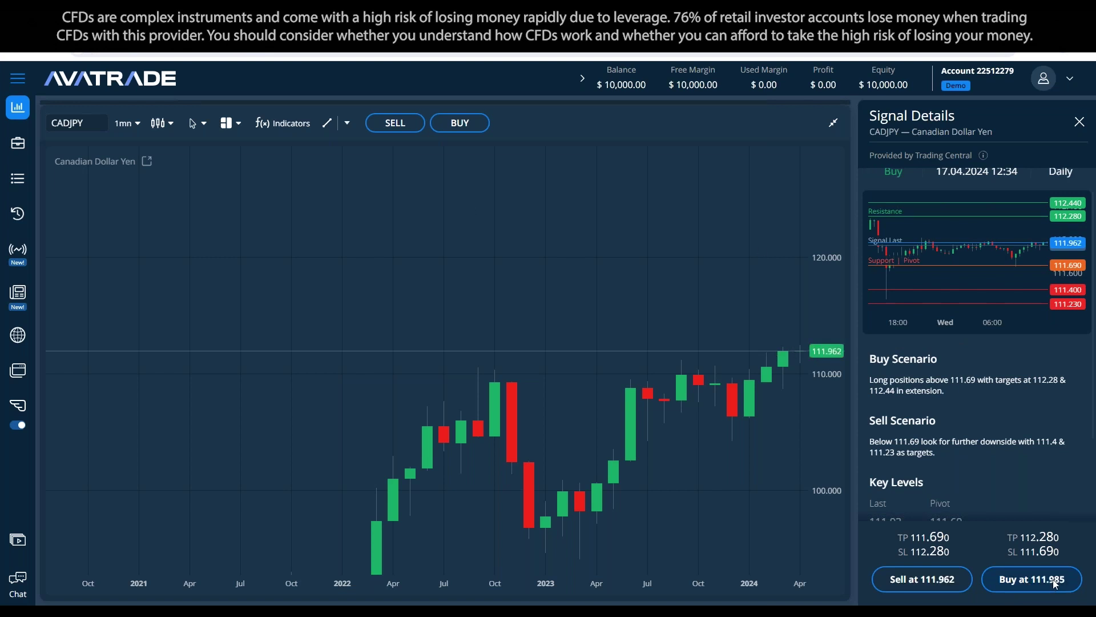
Step: Start a CADJPY buy at 111.985 from the signal, with take profit 112.280 and stop loss 111.690
click(1031, 579)
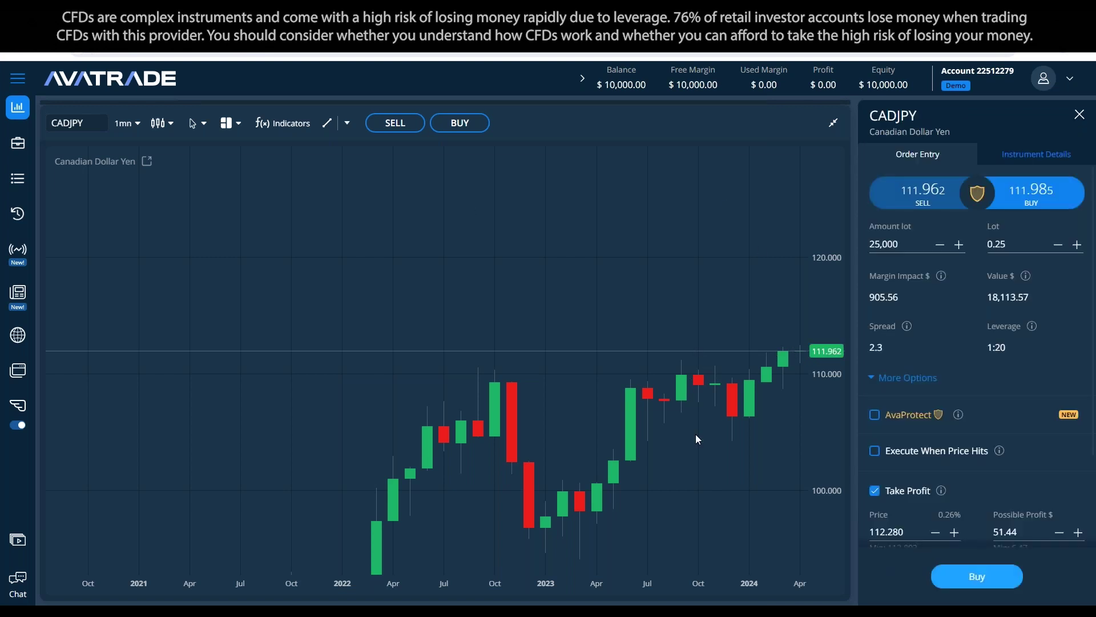
scroll(946, 321, down, 3)
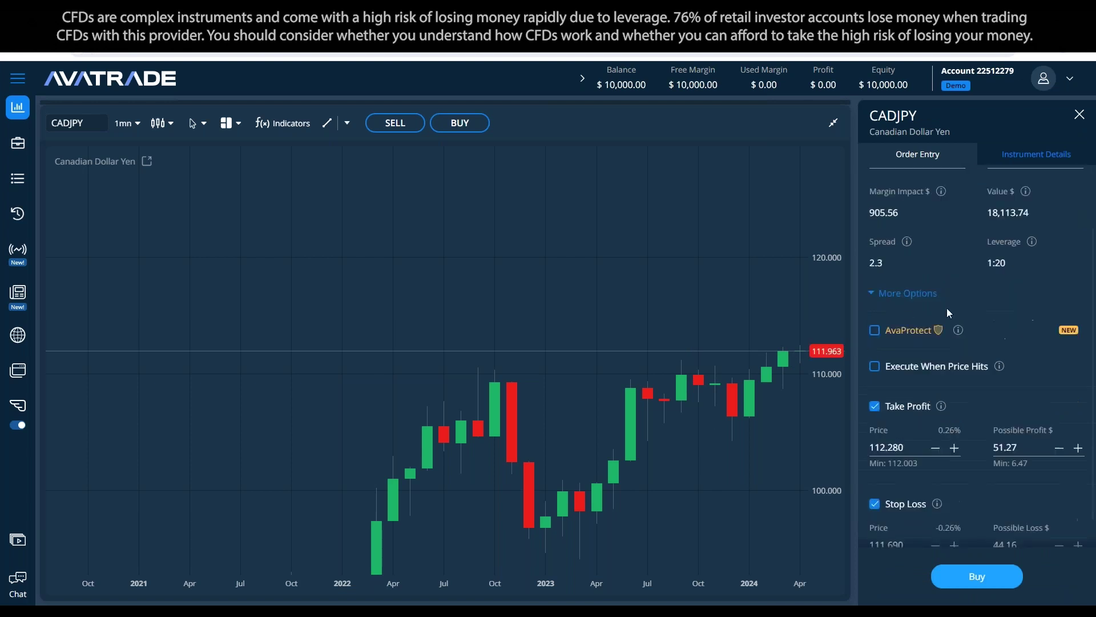
mouse_move(942, 372)
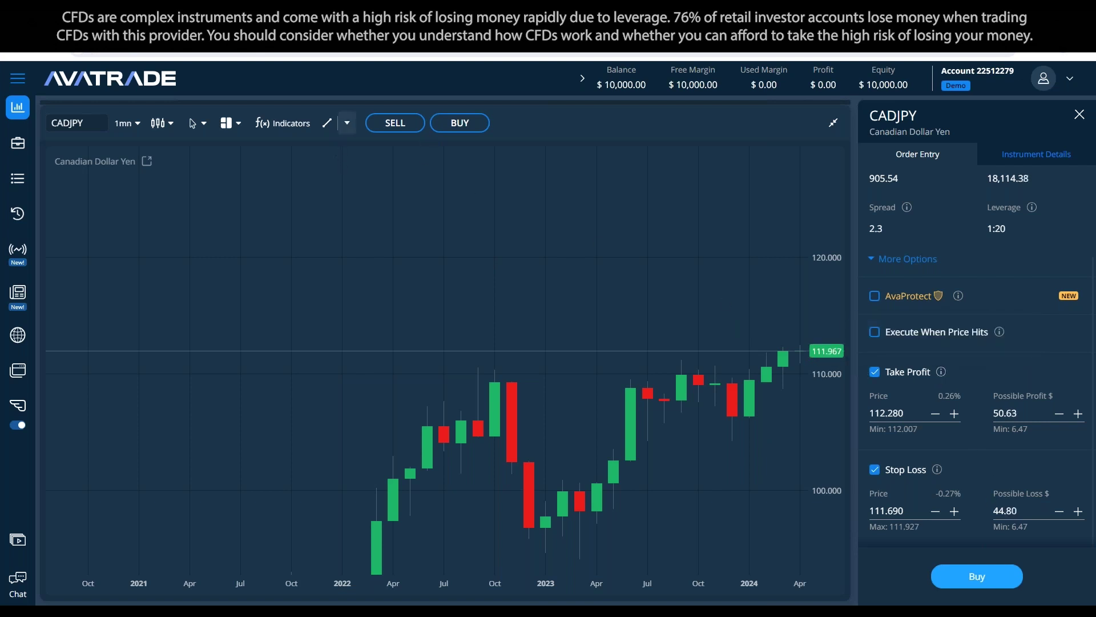
Step: Draw a price line near 115.9 and set the CADJPY take profit to 115.000
click(346, 123)
click(343, 164)
click(664, 272)
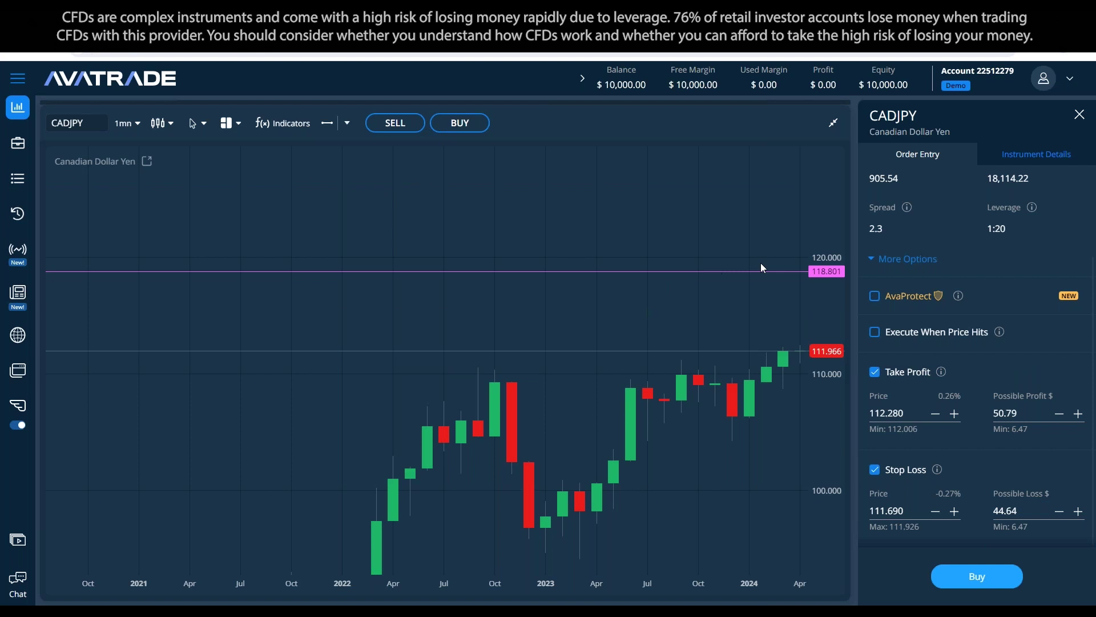
drag(745, 273, 757, 307)
click(916, 412)
text(115)
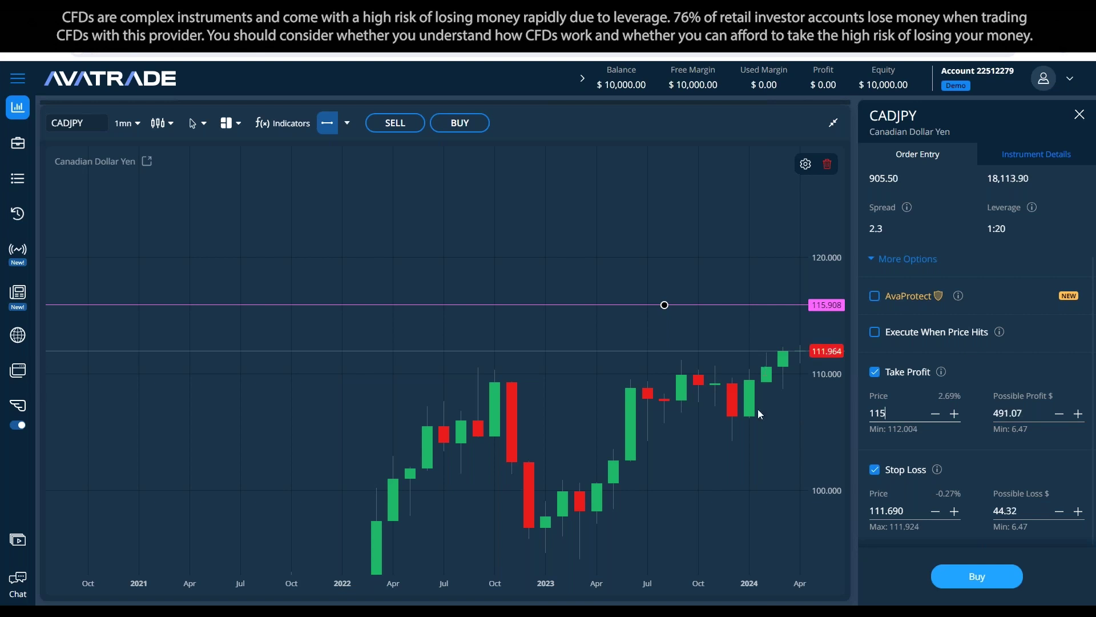
click(759, 409)
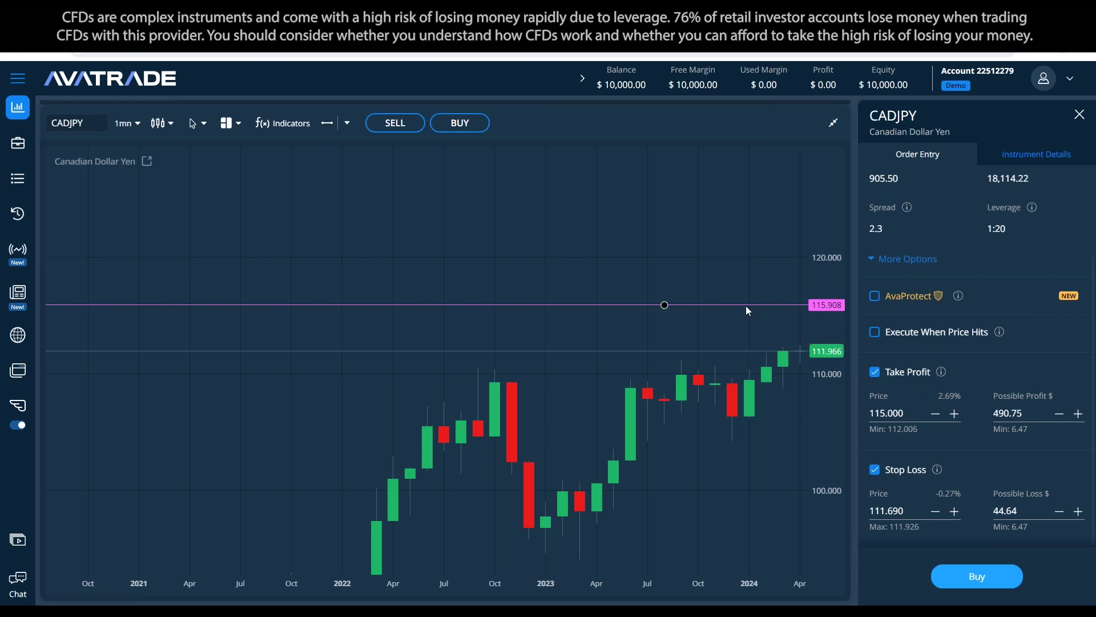
Step: Add a second price line near 107.28 and set the stop loss to 107.000
click(327, 122)
click(648, 405)
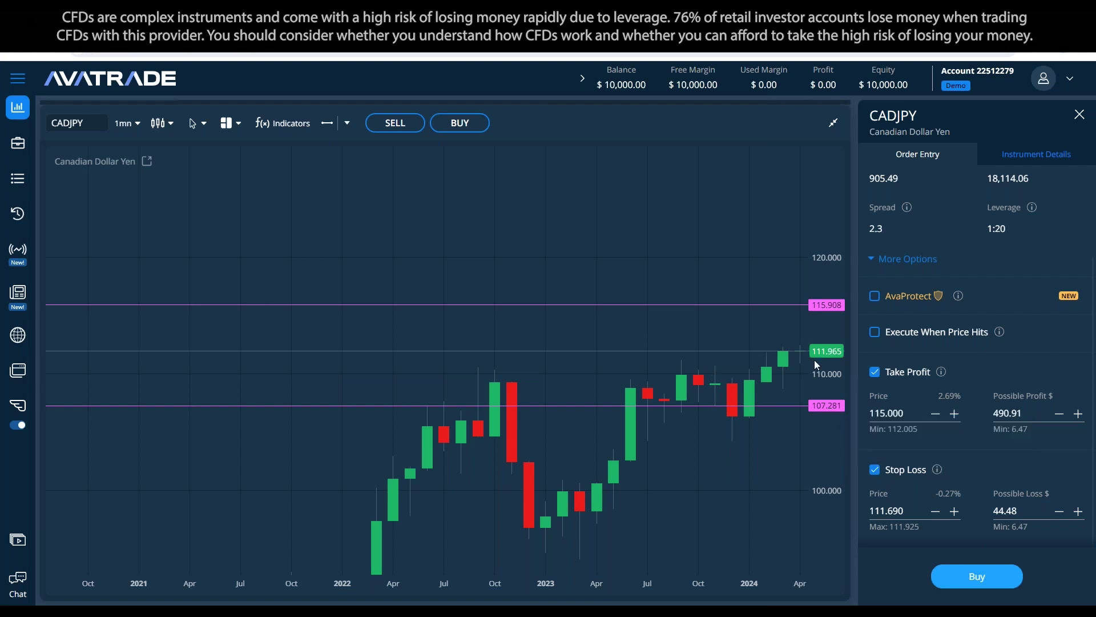
mouse_move(936, 473)
key(Tab)
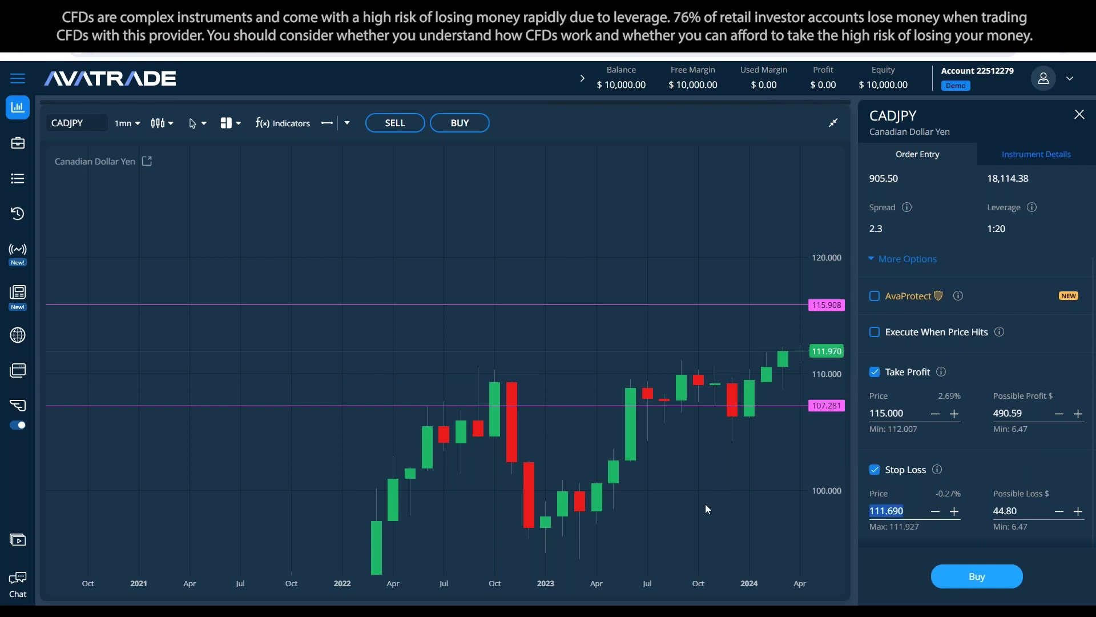
text(107)
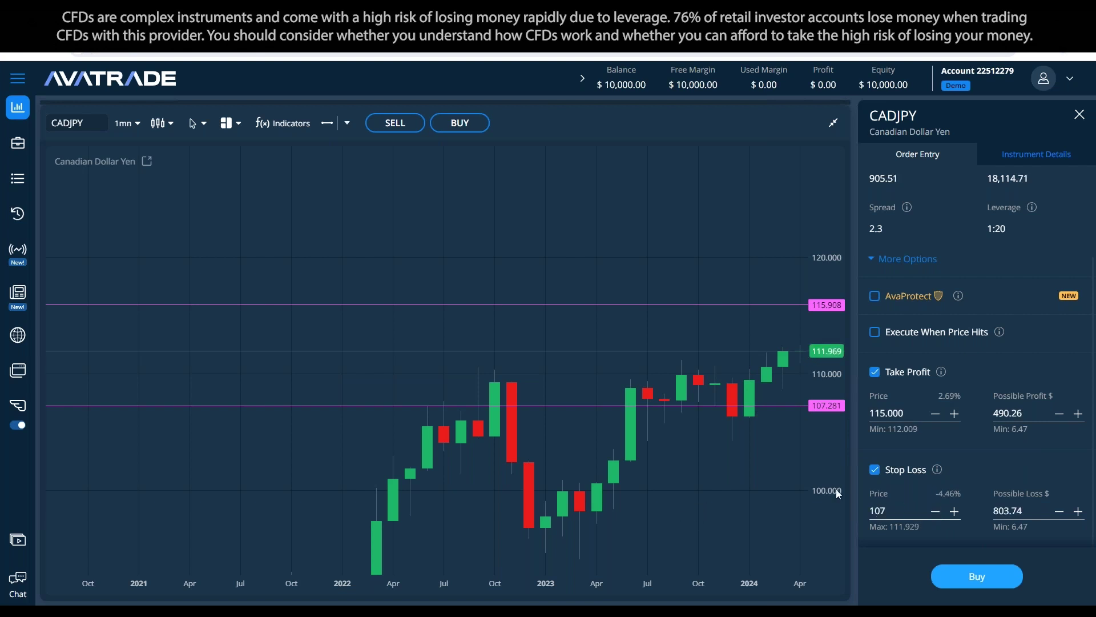
key(Tab)
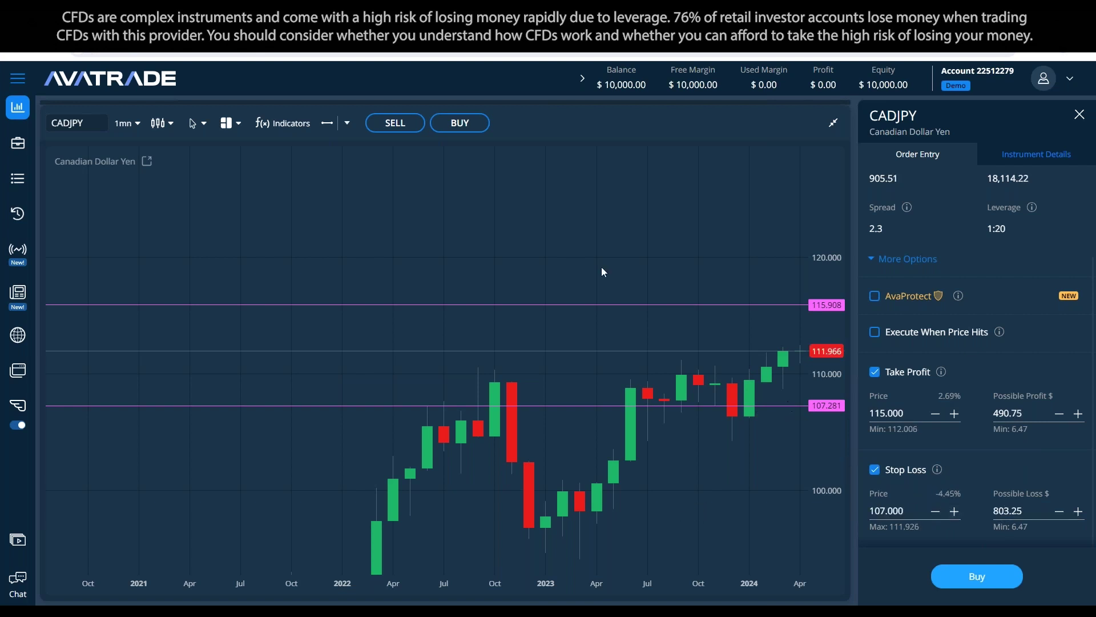
Step: Clear all drawn price lines and bring the watchlist back above the chart
click(348, 123)
click(394, 442)
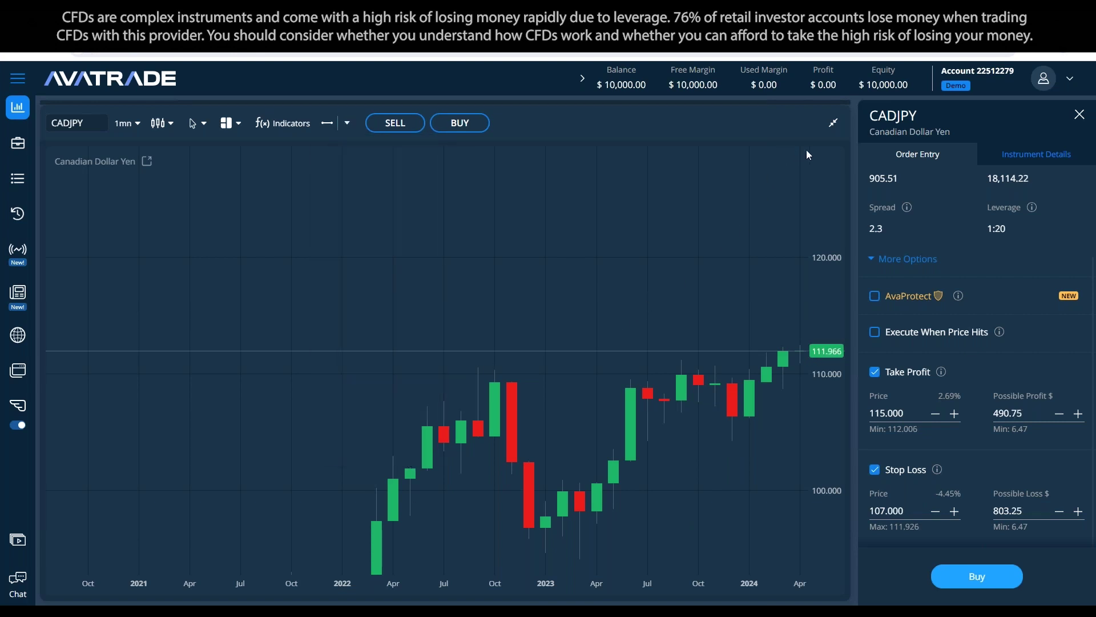
click(826, 125)
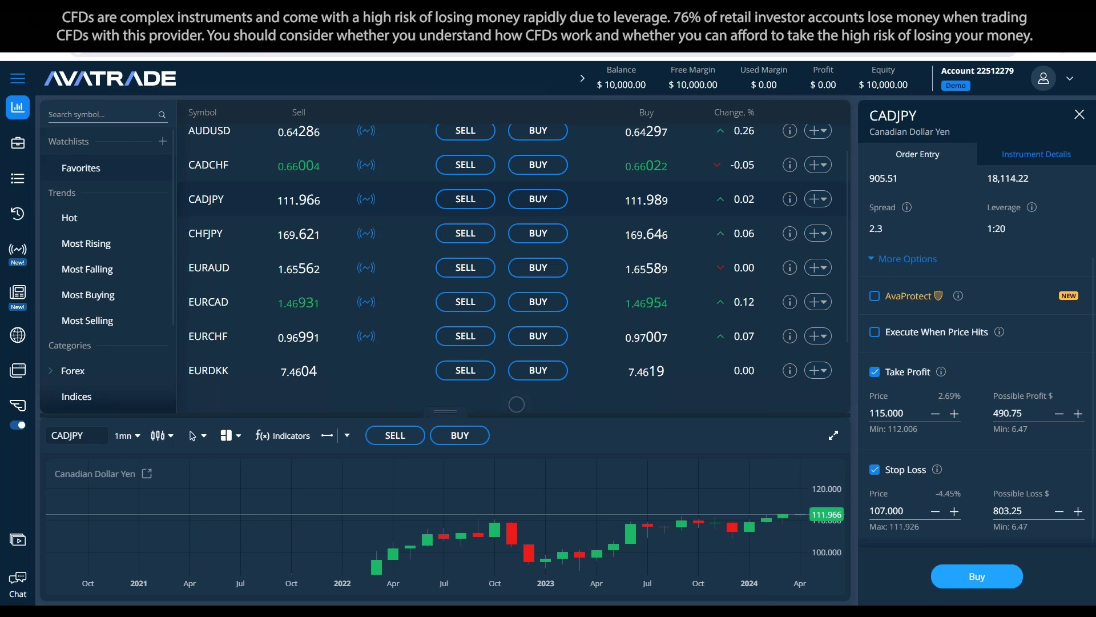
Step: Scroll to EUROPE_50 and view its Daily Sell signal below 4914, targeting 4851 and 4819
drag(588, 113, 535, 113)
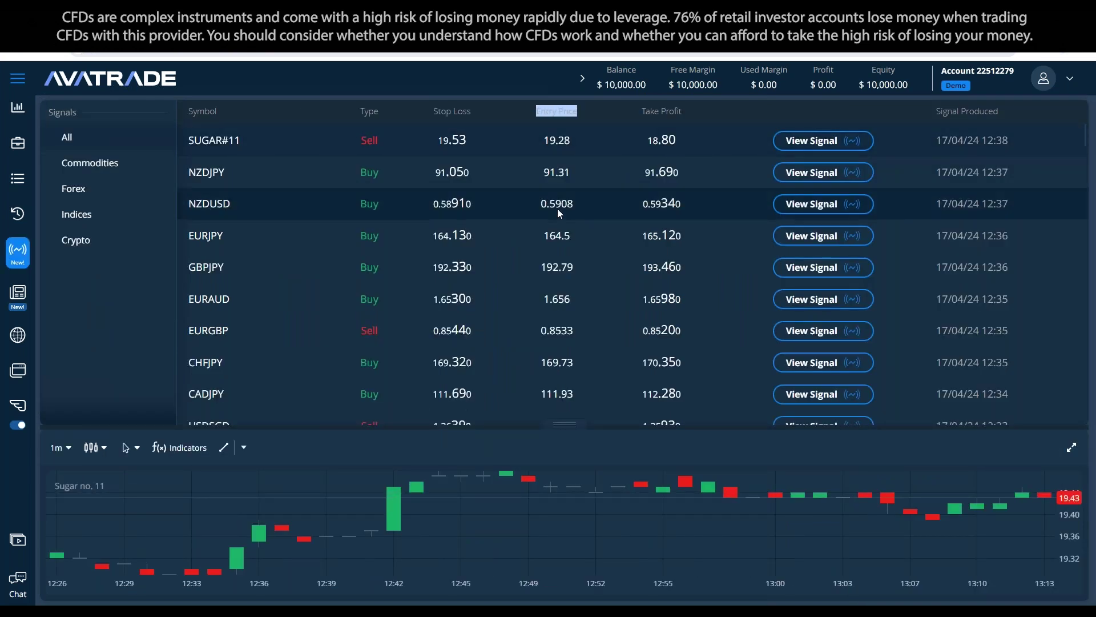
click(572, 137)
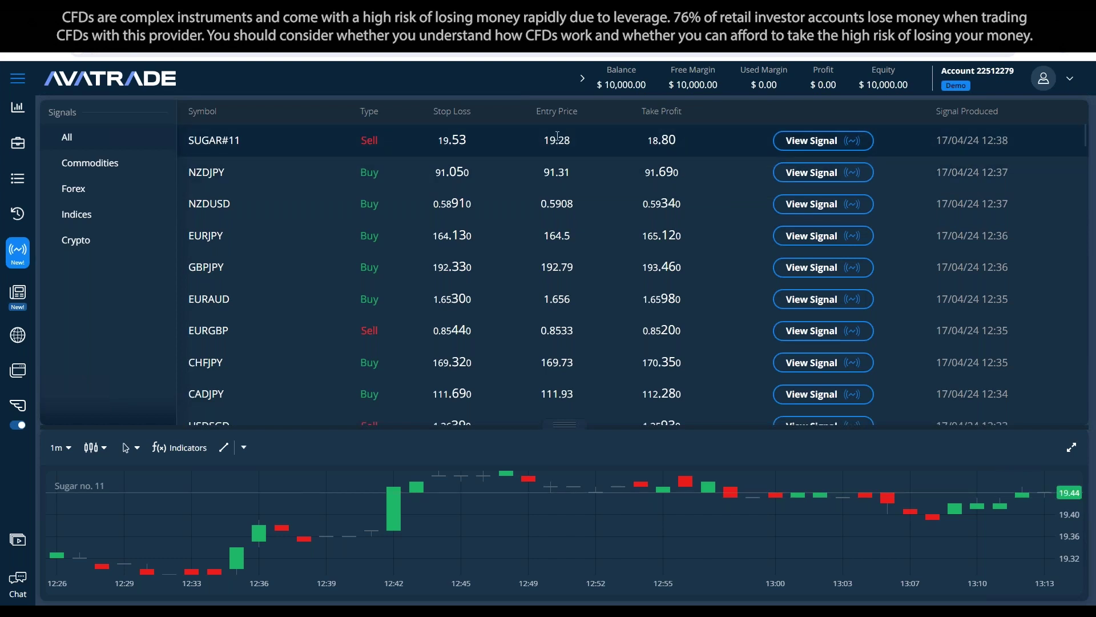
scroll(603, 303, down, 3)
scroll(602, 300, down, 8)
scroll(583, 208, down, 5)
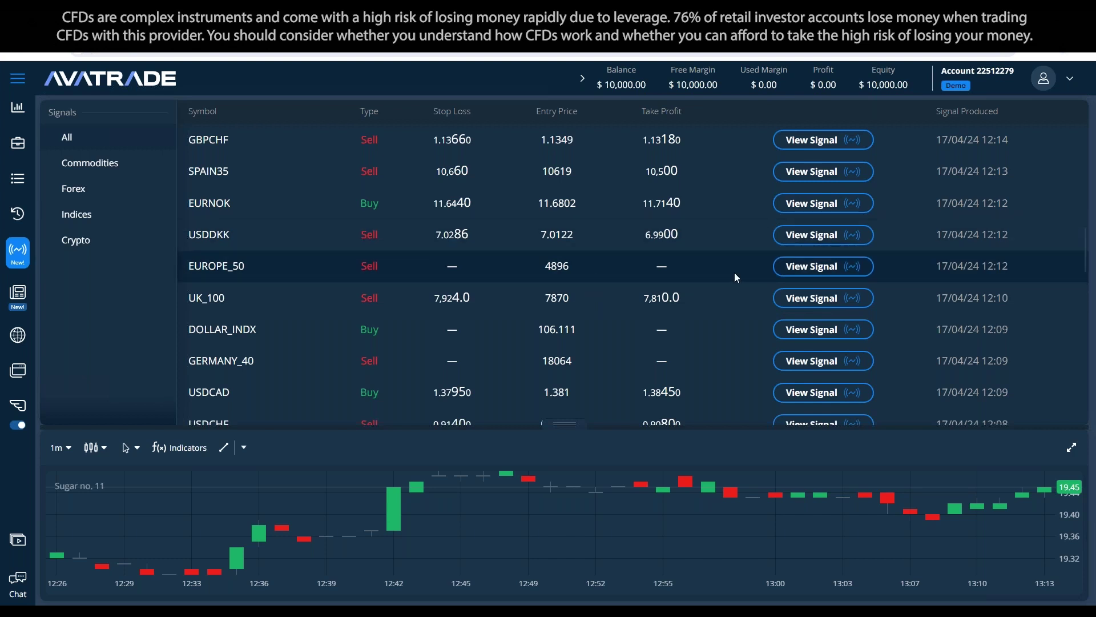
click(810, 268)
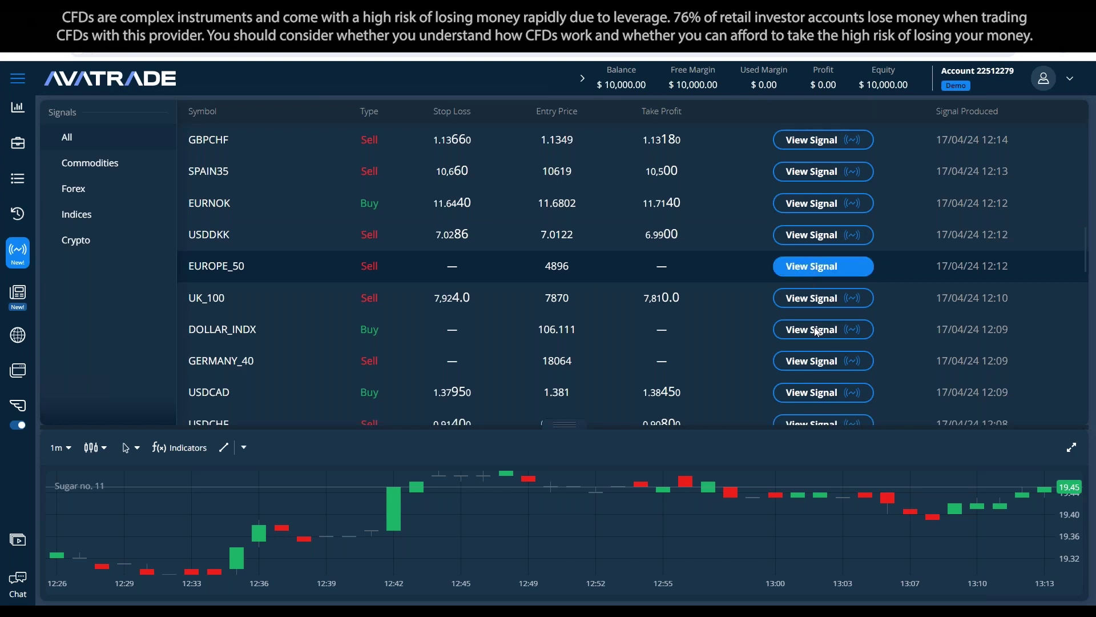
drag(1040, 380, 898, 386)
click(932, 389)
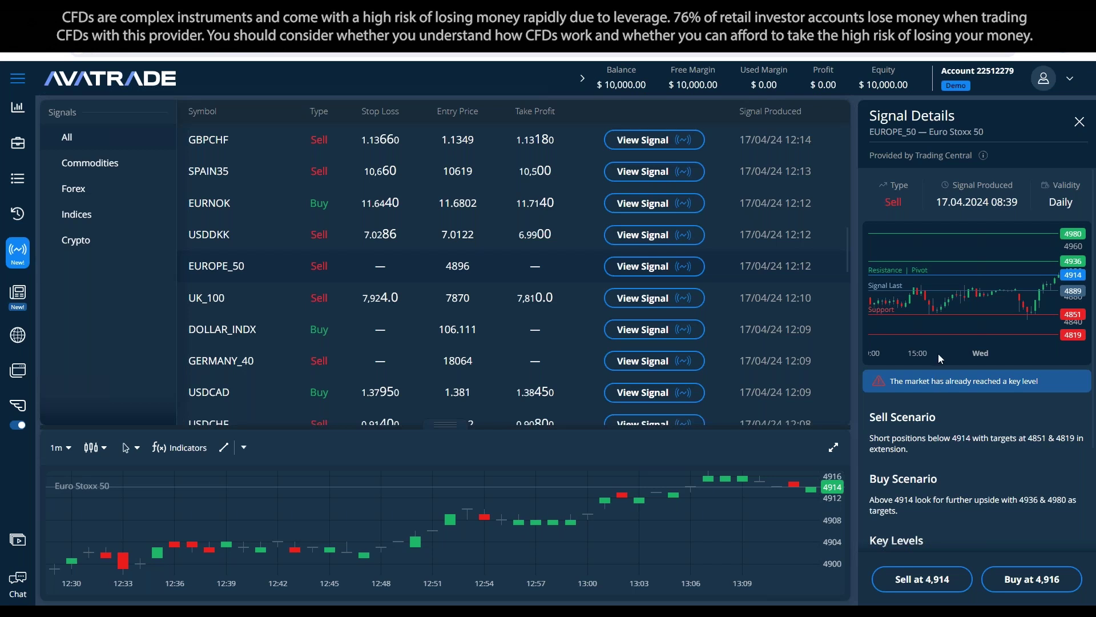
Step: Start a EUROPE_50 buy order at 4,916, then open the CrudeOIL signal details
scroll(943, 275, down, 3)
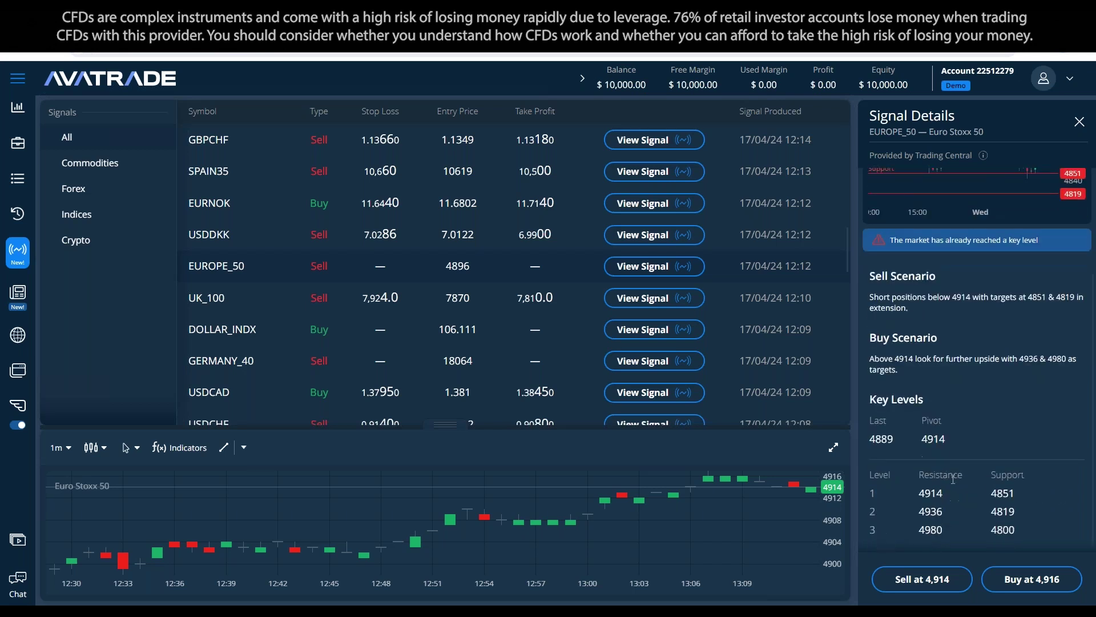
click(1032, 589)
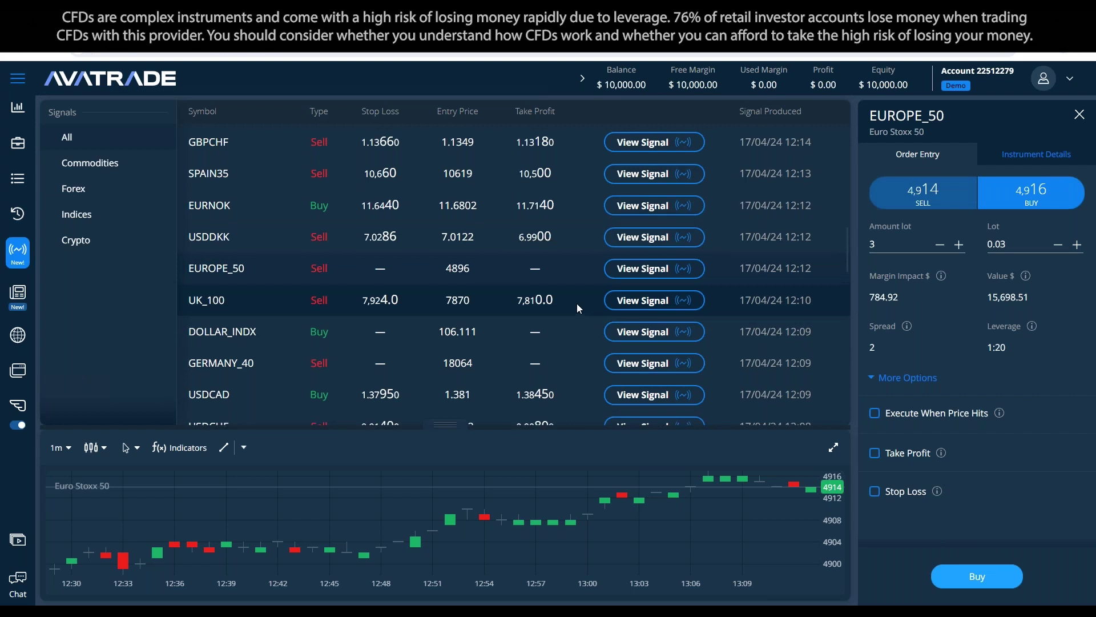
scroll(577, 308, up, 10)
scroll(577, 314, down, 3)
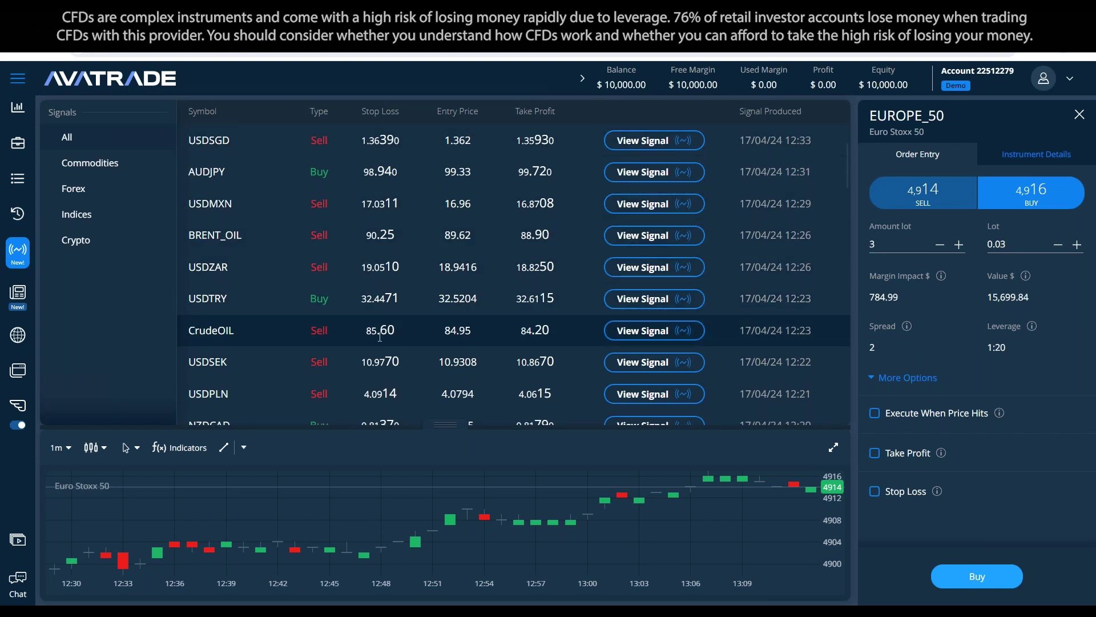
click(646, 335)
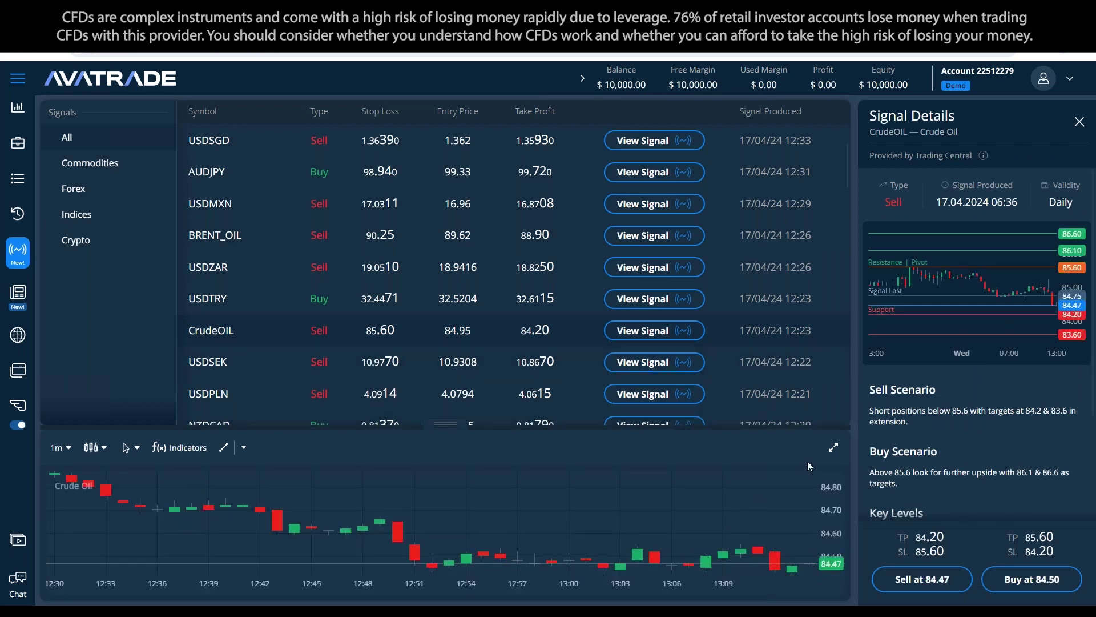
Step: Maximize the Crude Oil chart to fill the main area
click(836, 447)
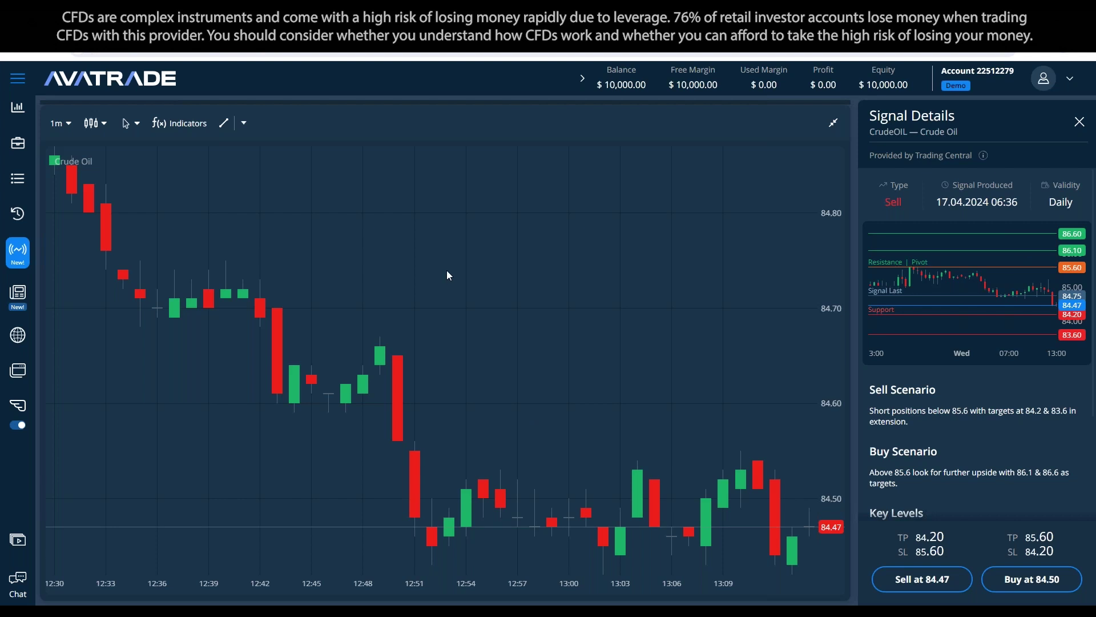
Step: Place a horizontal price line on the Crude Oil chart at 84.80
click(244, 123)
click(292, 160)
click(432, 168)
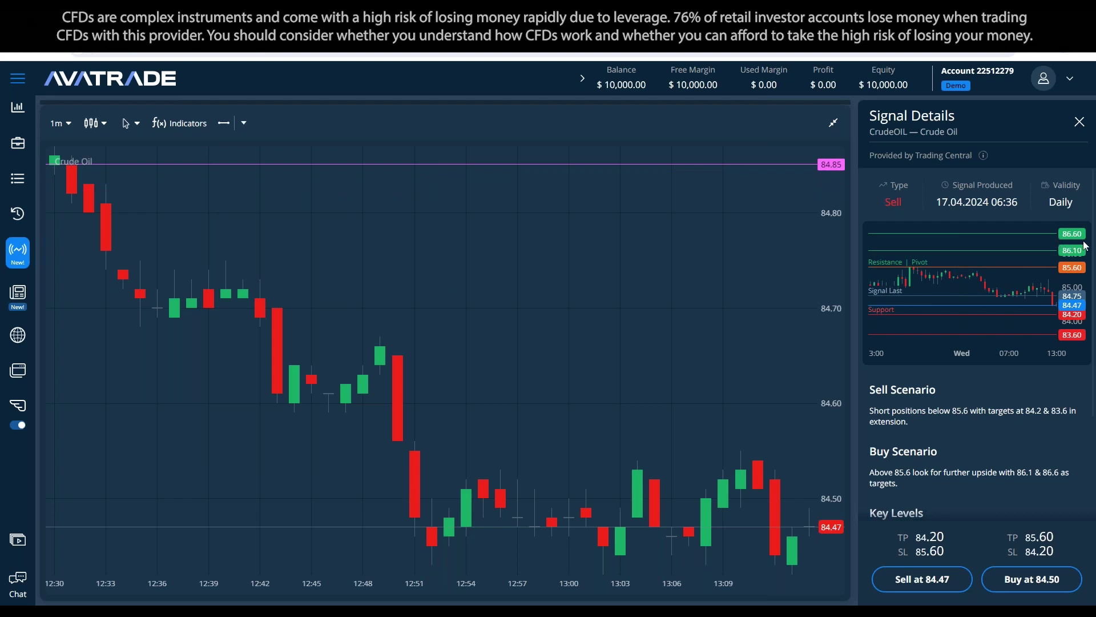
drag(618, 166, 623, 209)
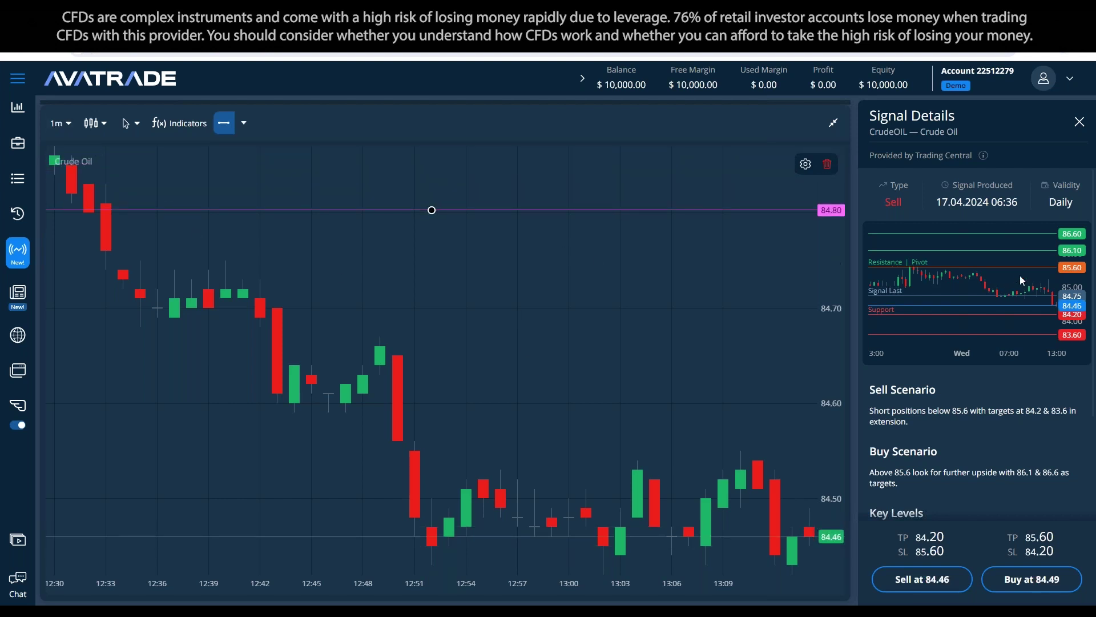
Step: Switch the chart to daily candles and raise the price line to 86.61
click(59, 123)
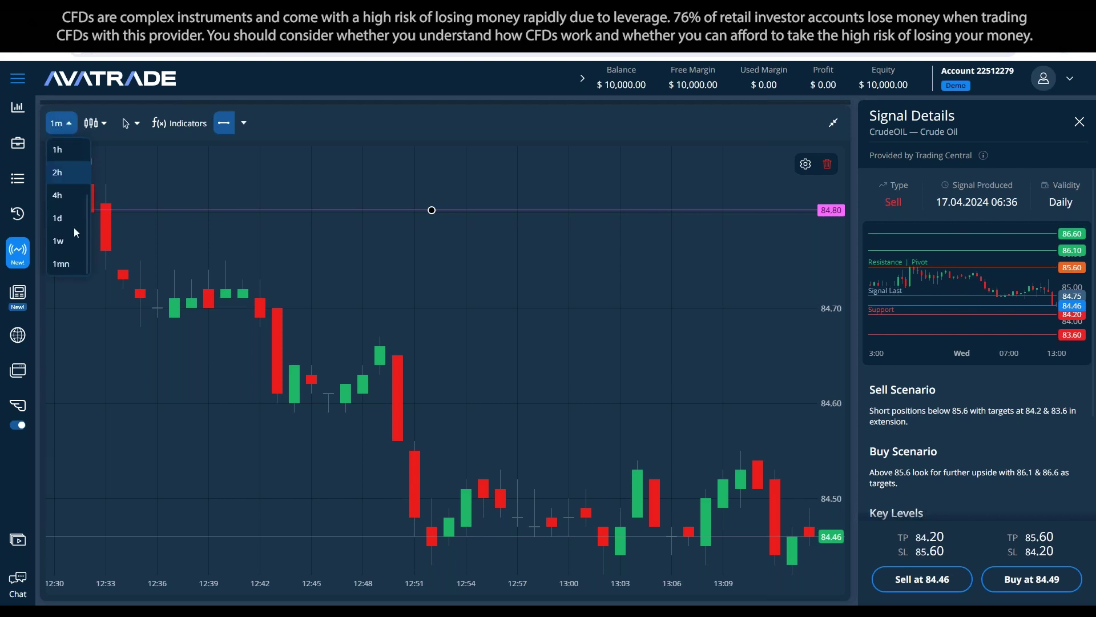
click(70, 226)
click(59, 123)
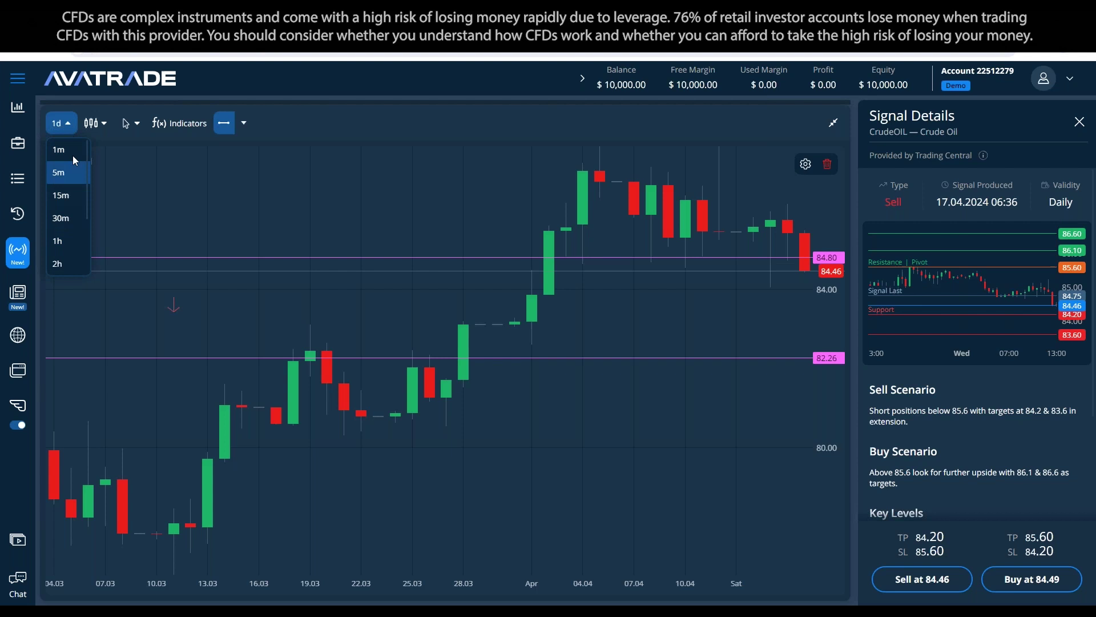
scroll(72, 234, down, 2)
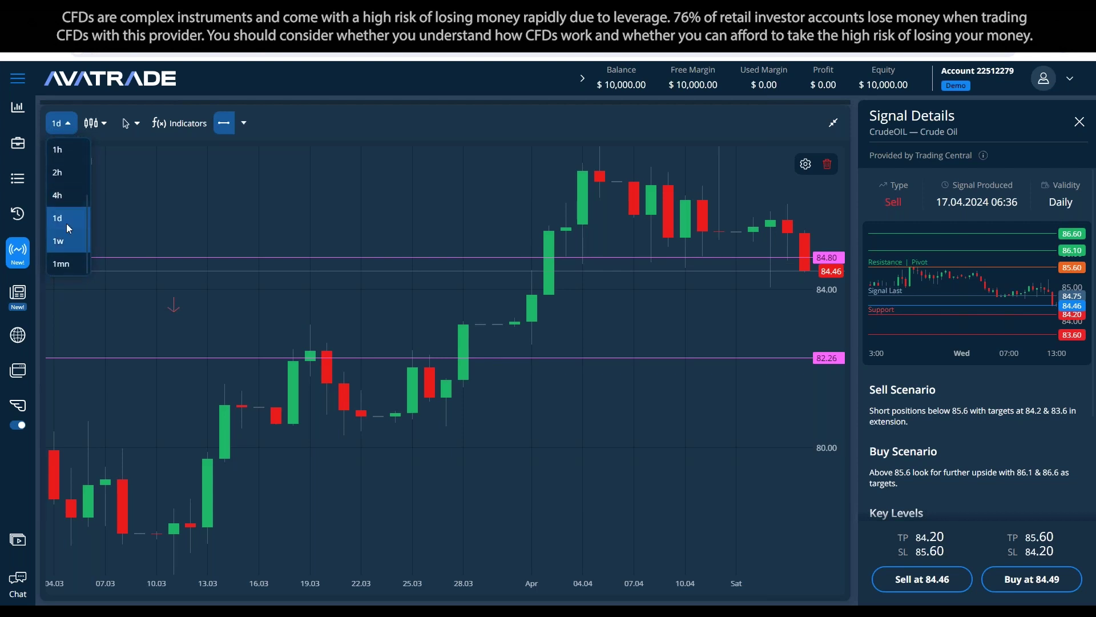
click(654, 286)
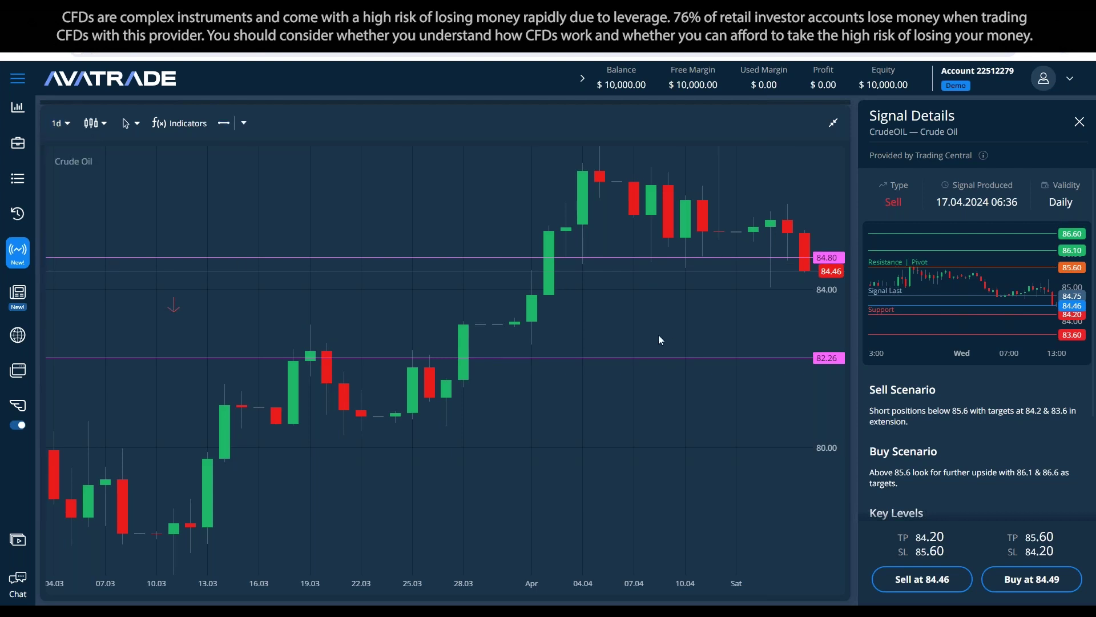
drag(775, 257, 796, 186)
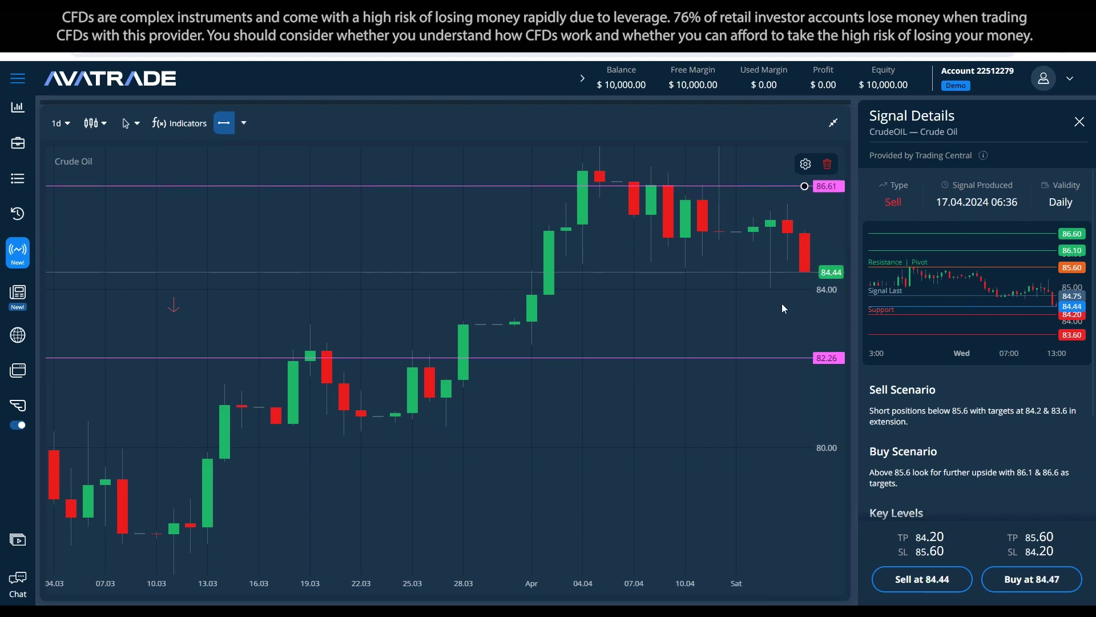
click(775, 271)
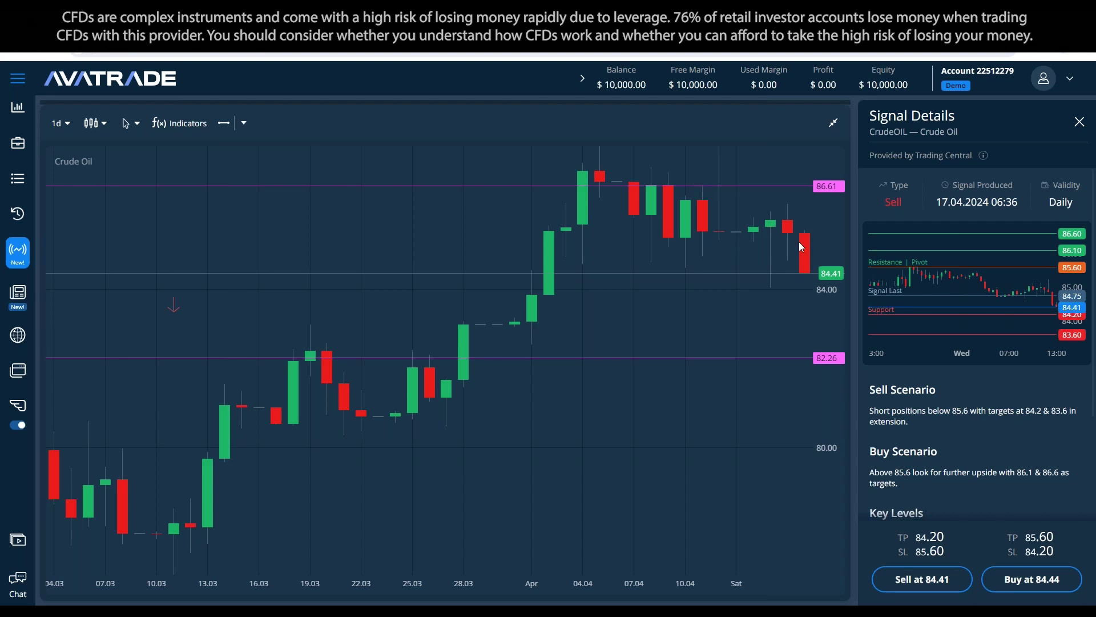
Step: Scroll Signal Details to Key Levels and start a CrudeOIL sell order at 84.41
scroll(972, 322, down, 2)
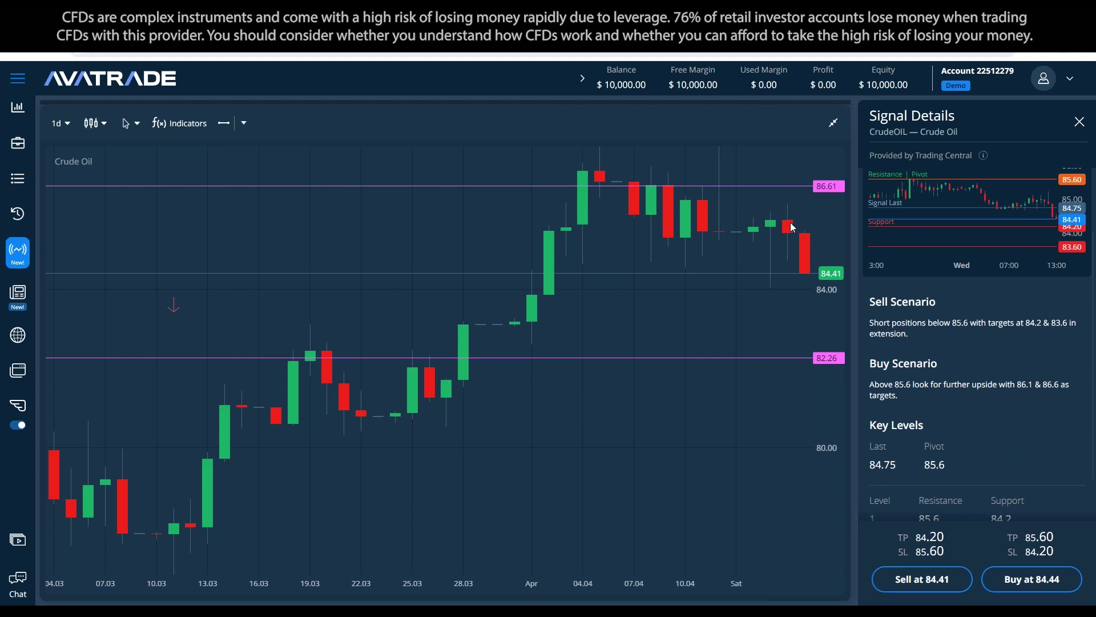
scroll(987, 337, down, 1)
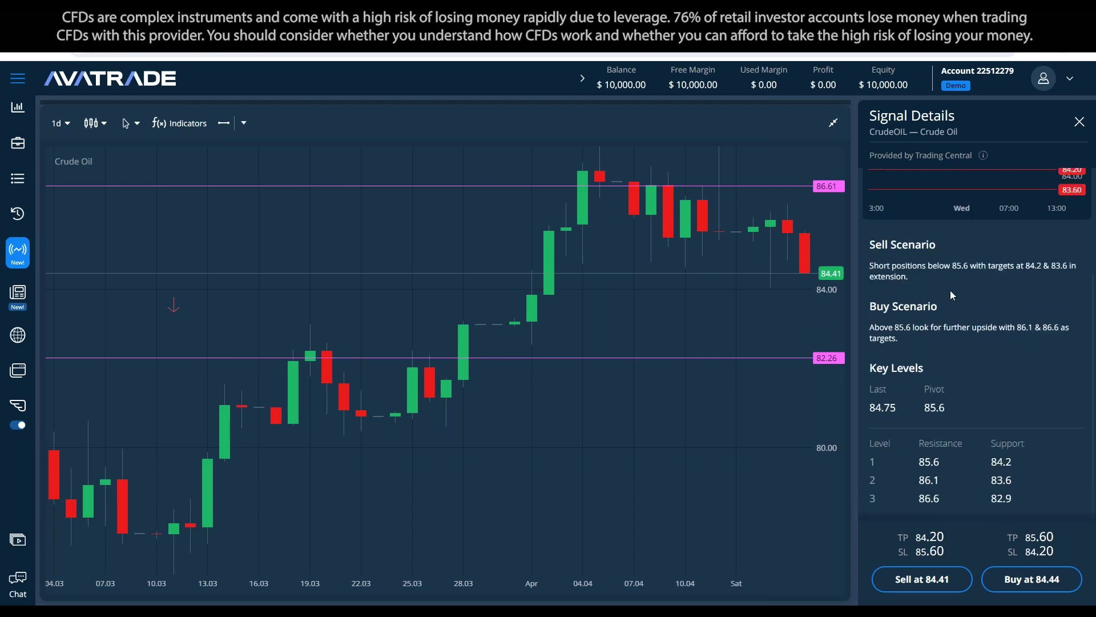
click(929, 587)
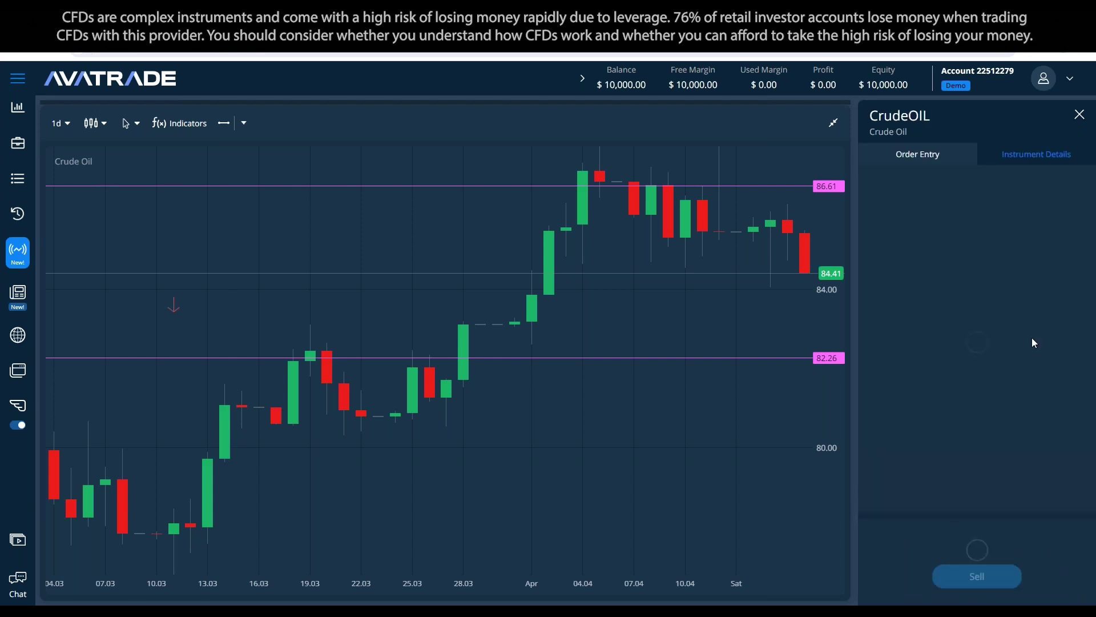
Step: Change the CrudeOIL sell ticket's take-profit price from 84.20 to 83.00
scroll(990, 334, down, 1)
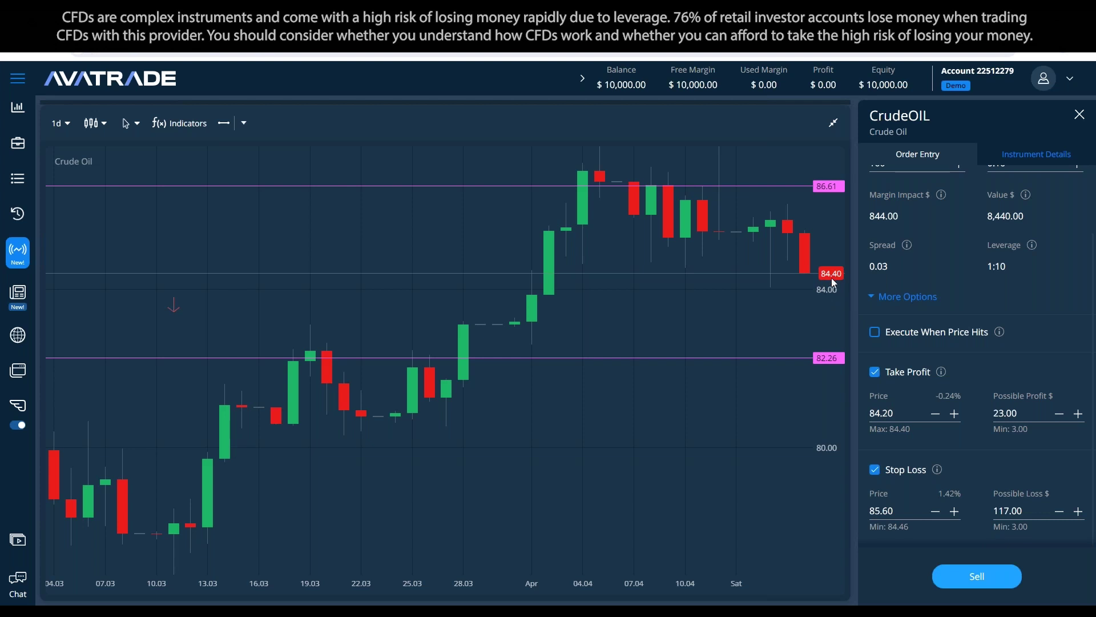
scroll(993, 364, up, 3)
scroll(1004, 320, down, 3)
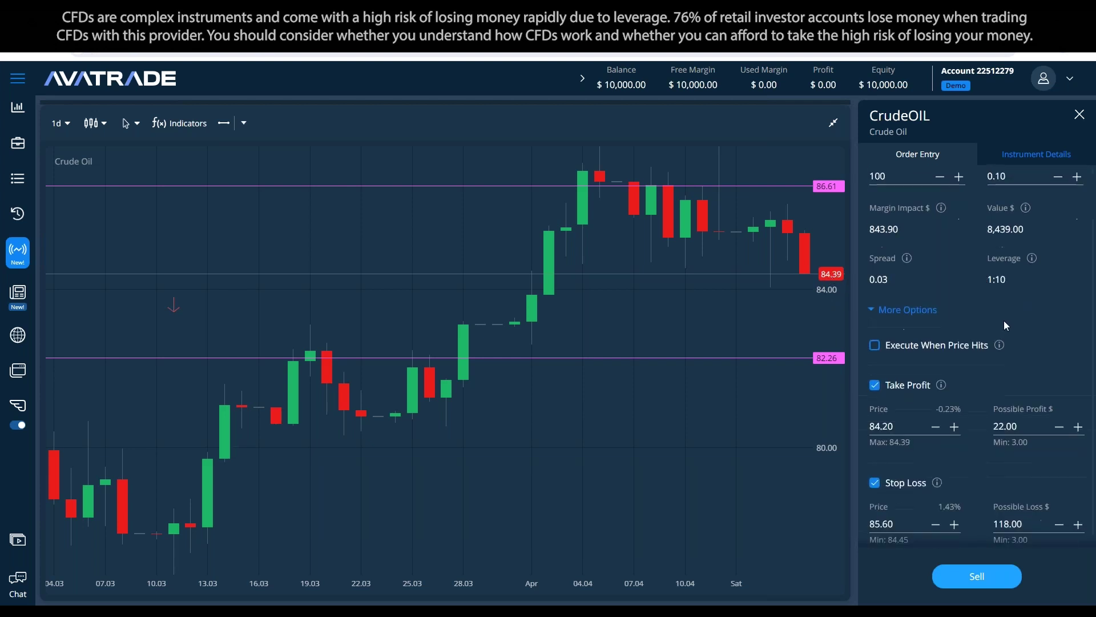
double_click(1006, 412)
double_click(881, 413)
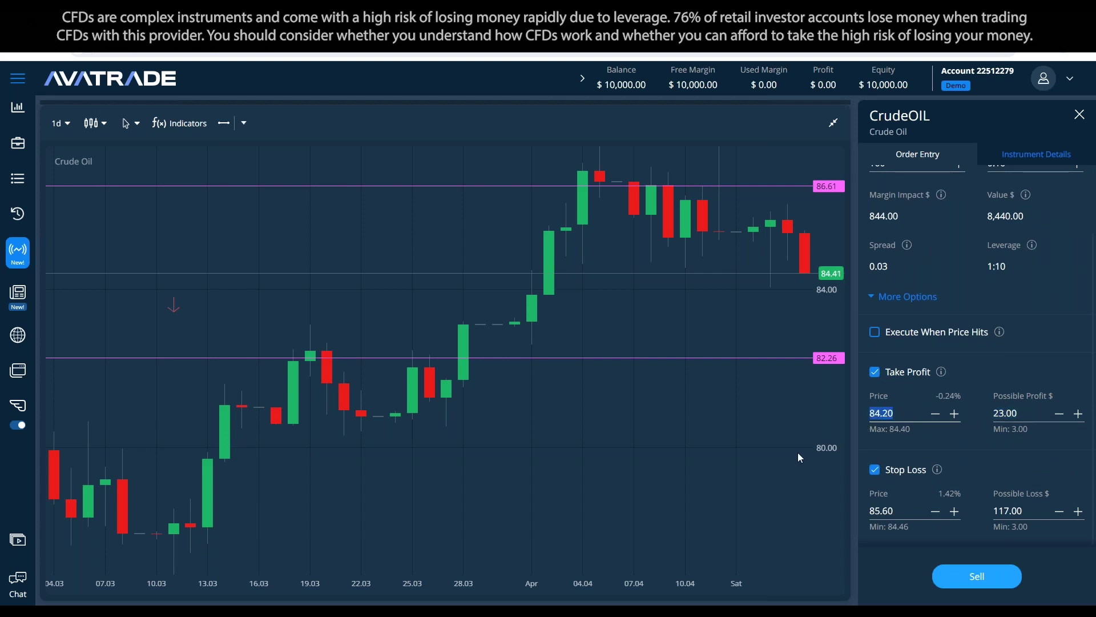
text(81)
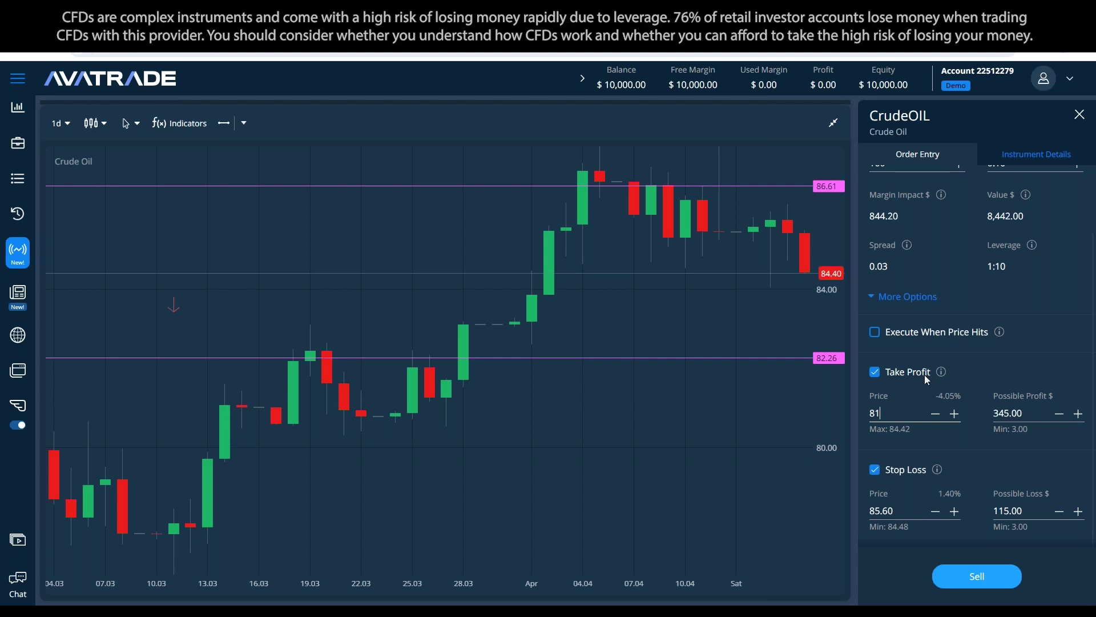
key(BackSpace)
text(3)
click(970, 440)
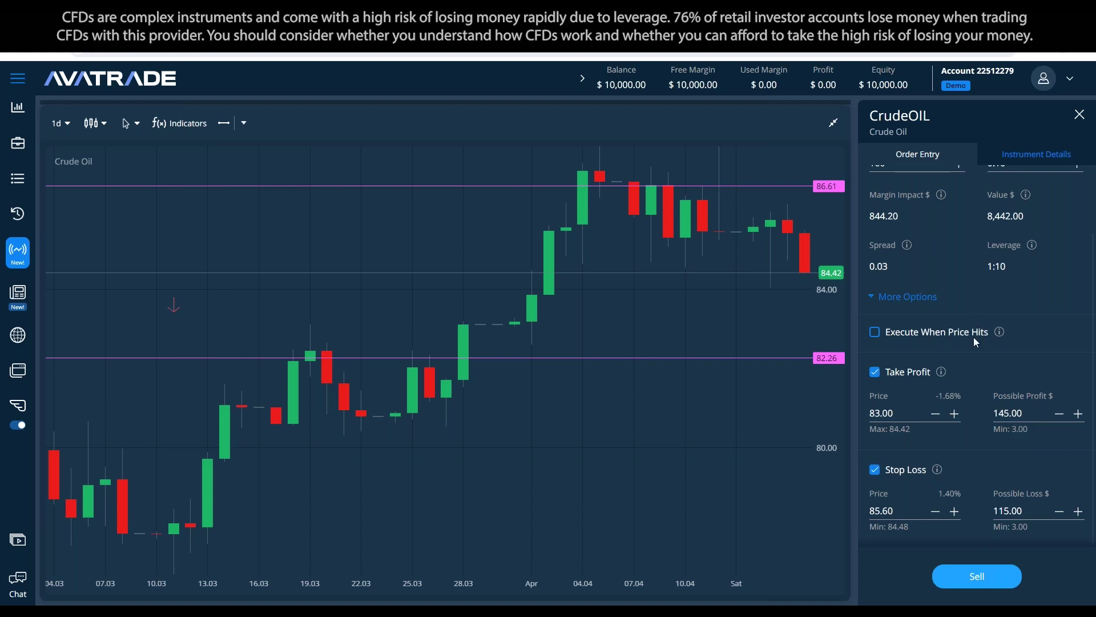
scroll(955, 376, up, 1)
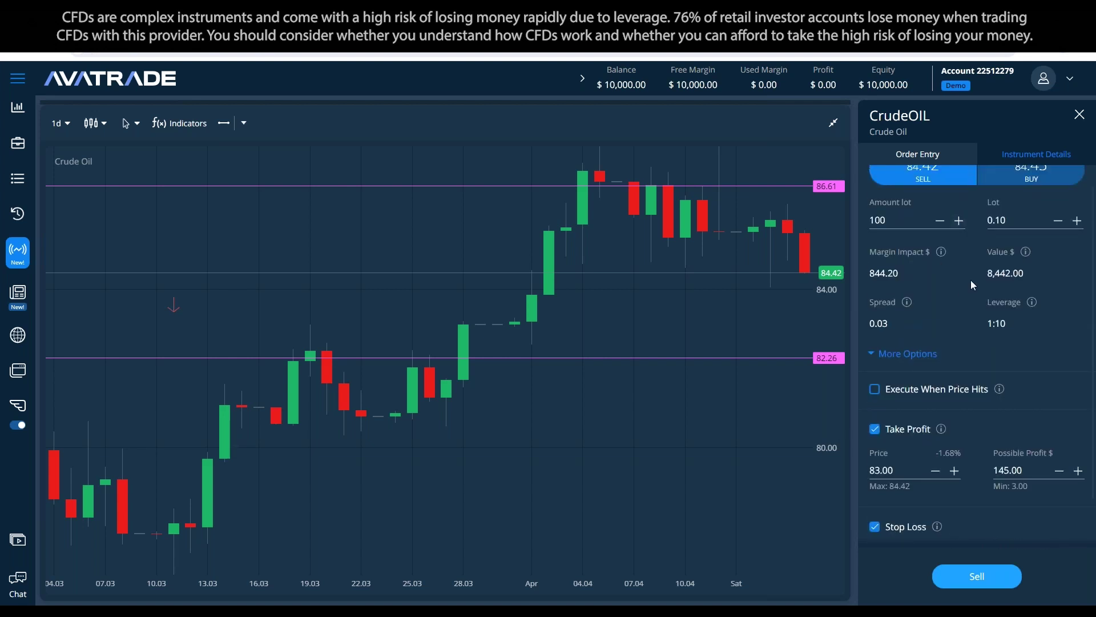
scroll(963, 284, up, 1)
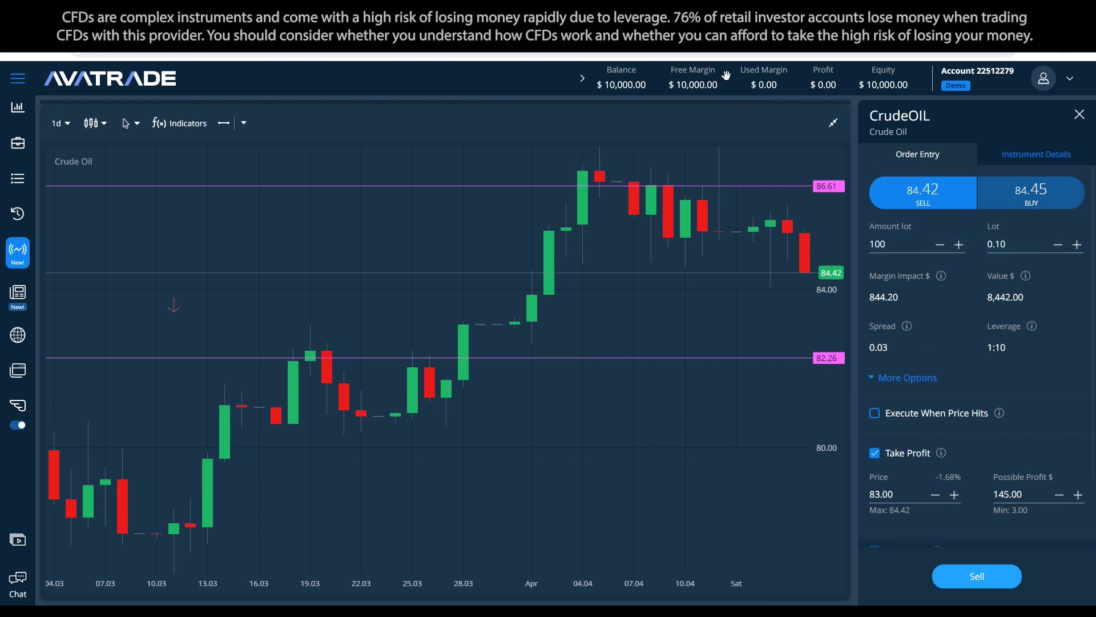
mouse_move(941, 277)
Step: Change the sell ticket's Lot value from 0.10 to 0.05
click(1005, 249)
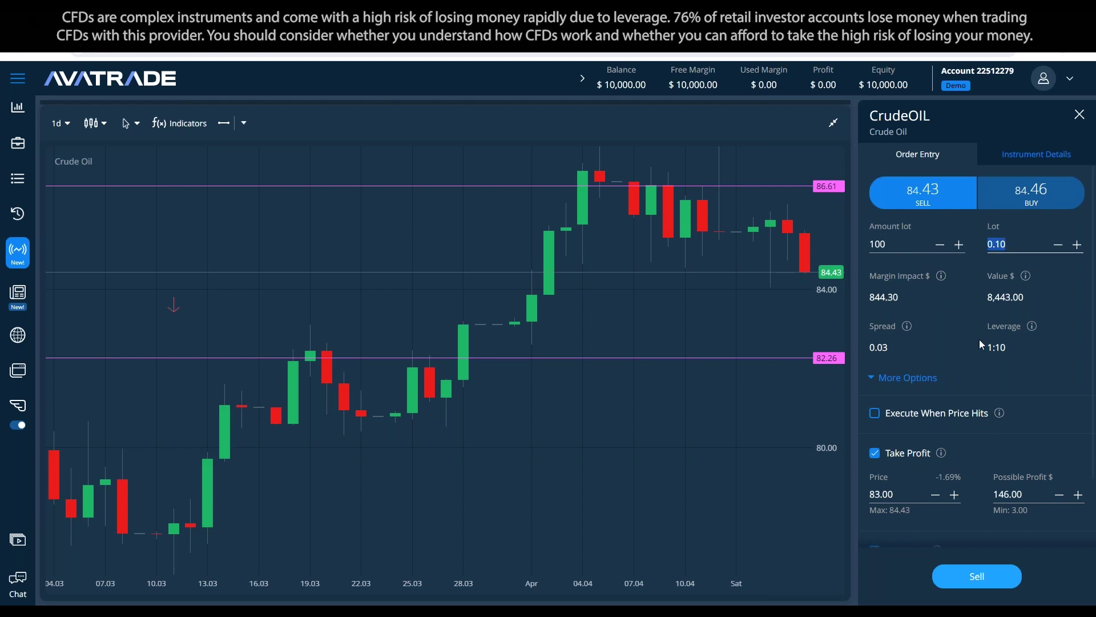
mouse_move(914, 333)
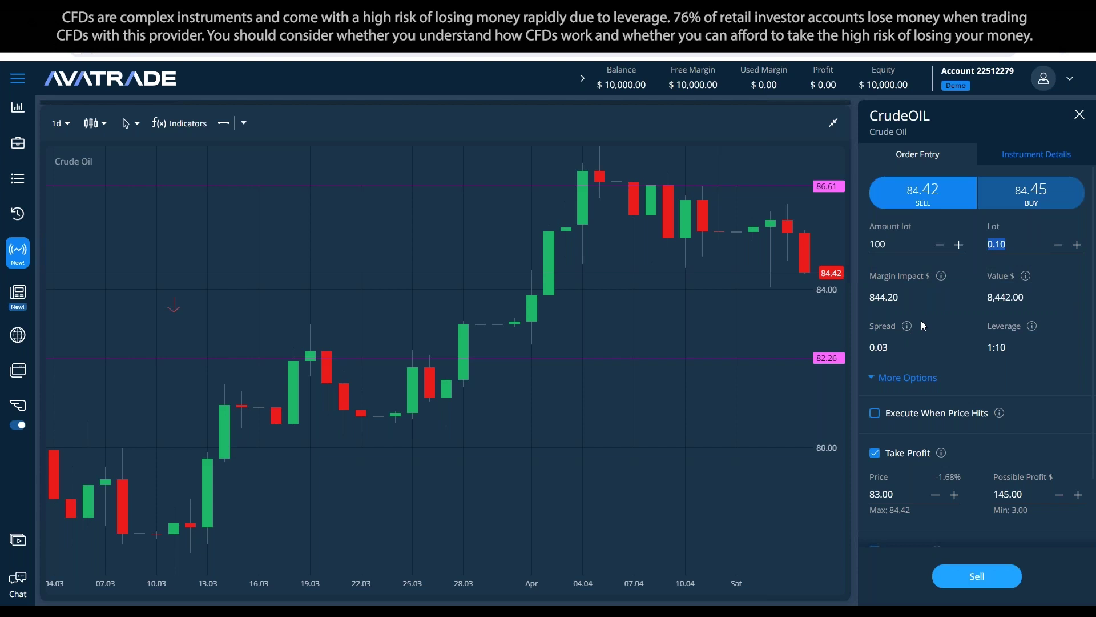
text(0.5)
key(BackSpace)
text(05)
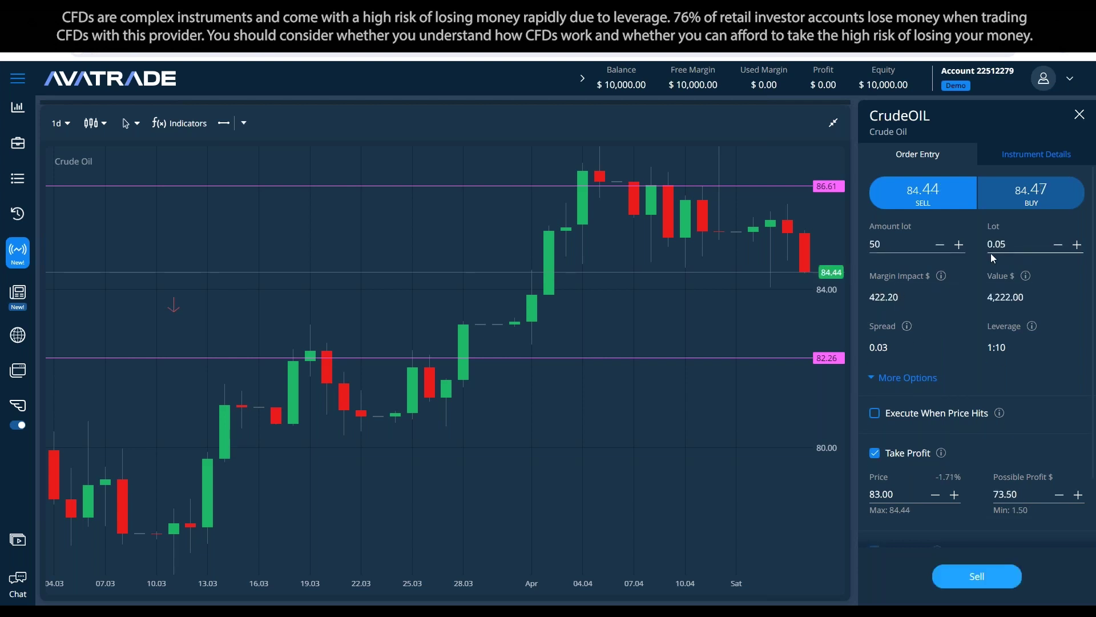
key(ctrl+a)
text(0.1)
key(ctrl+a)
text(0.05)
scroll(970, 305, down, 2)
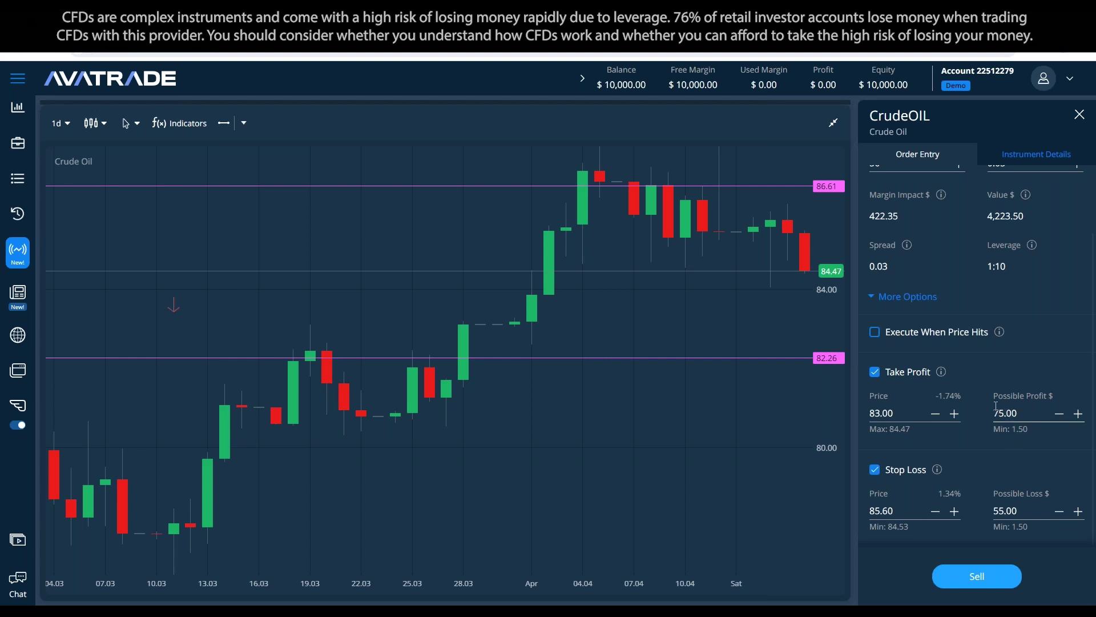
Step: Set the stop loss price to 85.00 and shrink the chart back below the signals list
click(1014, 486)
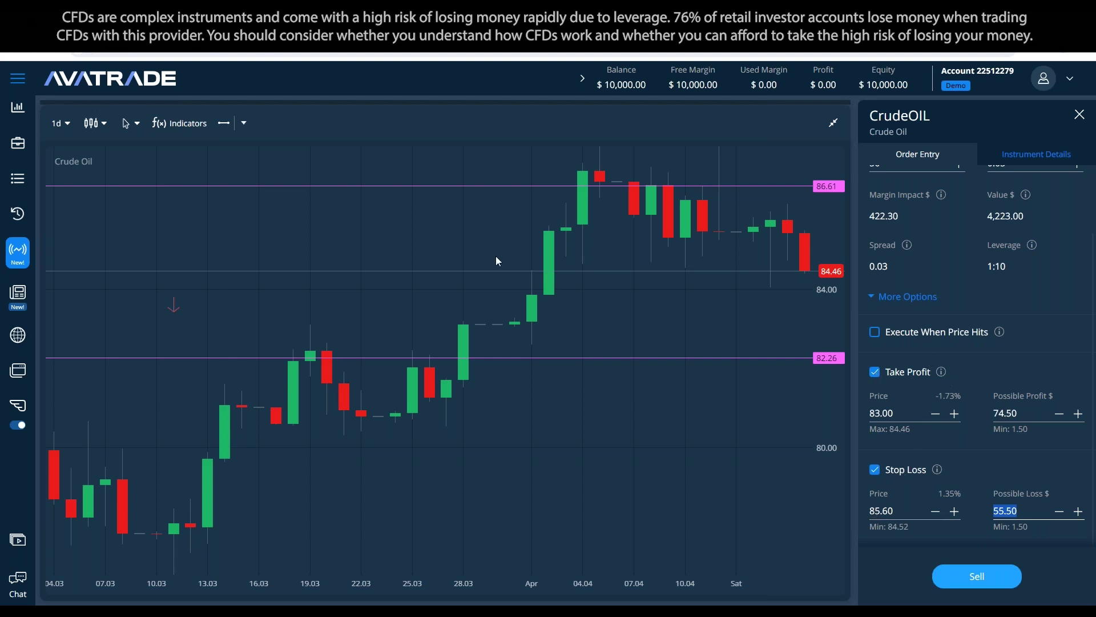
click(901, 510)
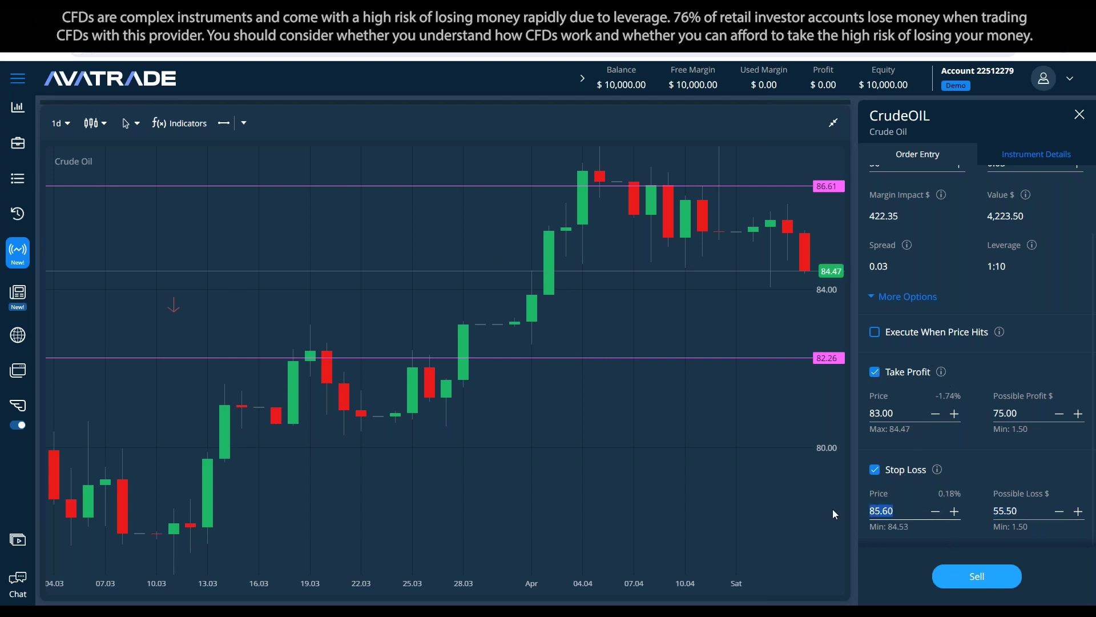
text(86)
key(BackSpace)
text(7)
key(BackSpace)
text(5)
click(978, 468)
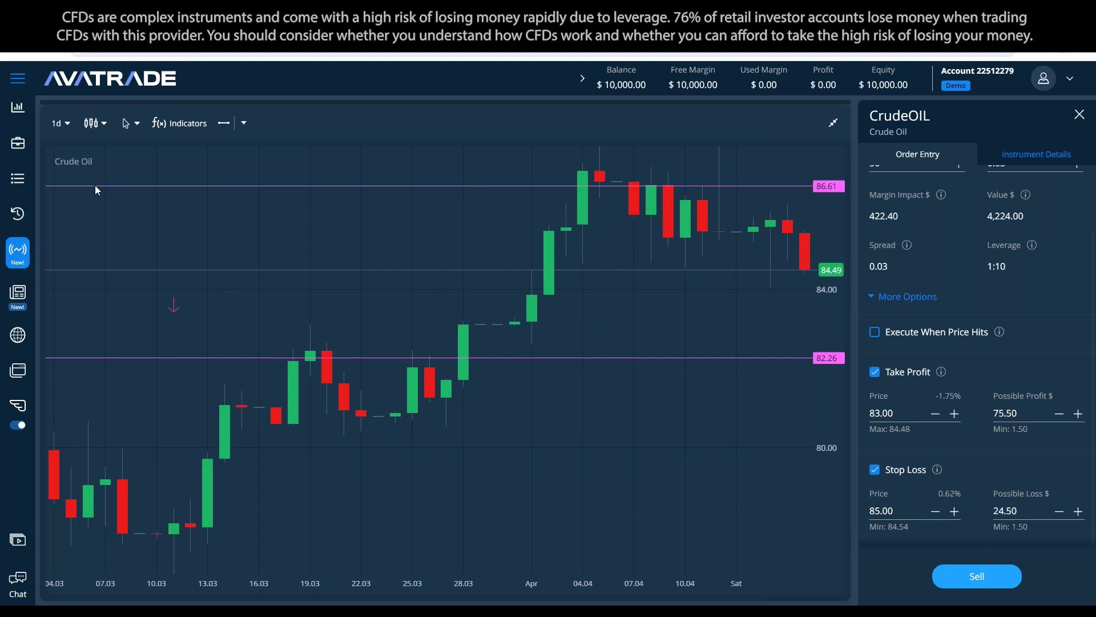
click(834, 123)
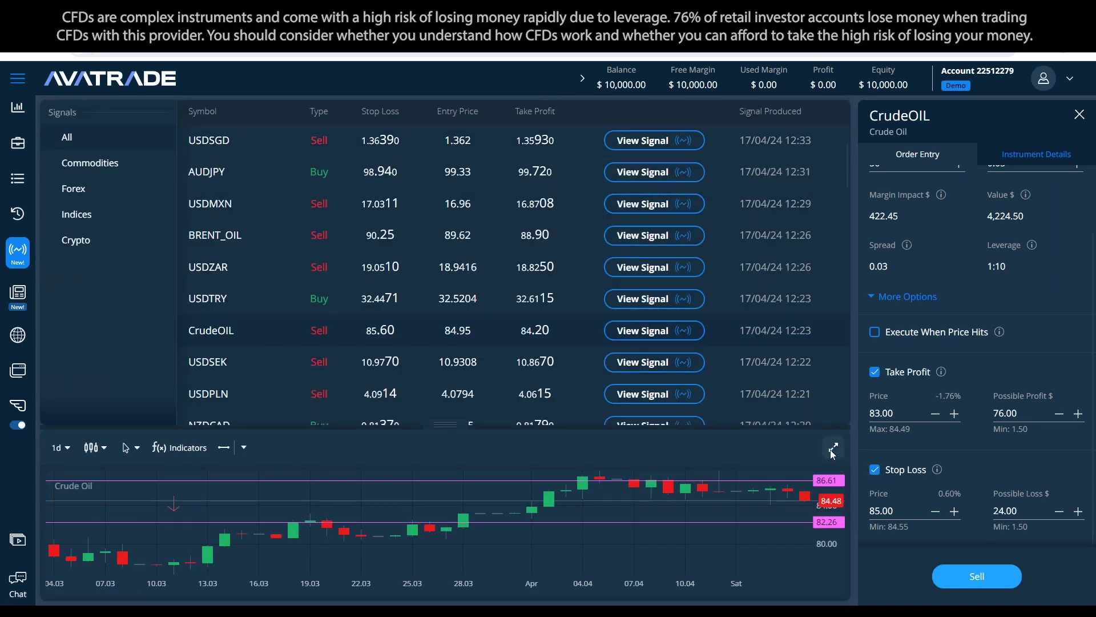
click(834, 447)
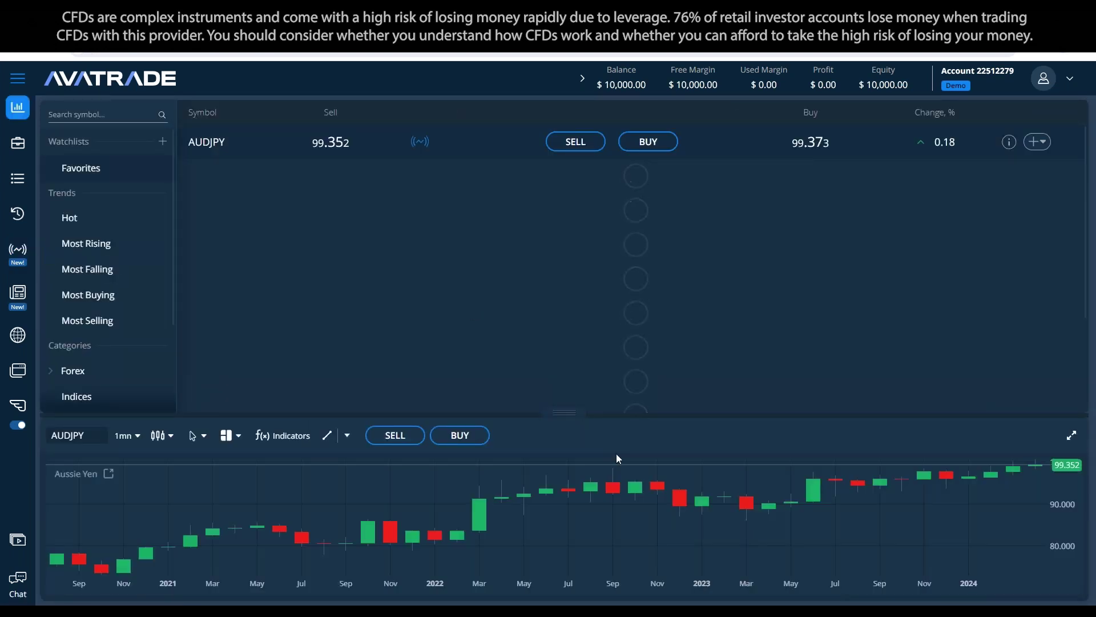
click(1072, 435)
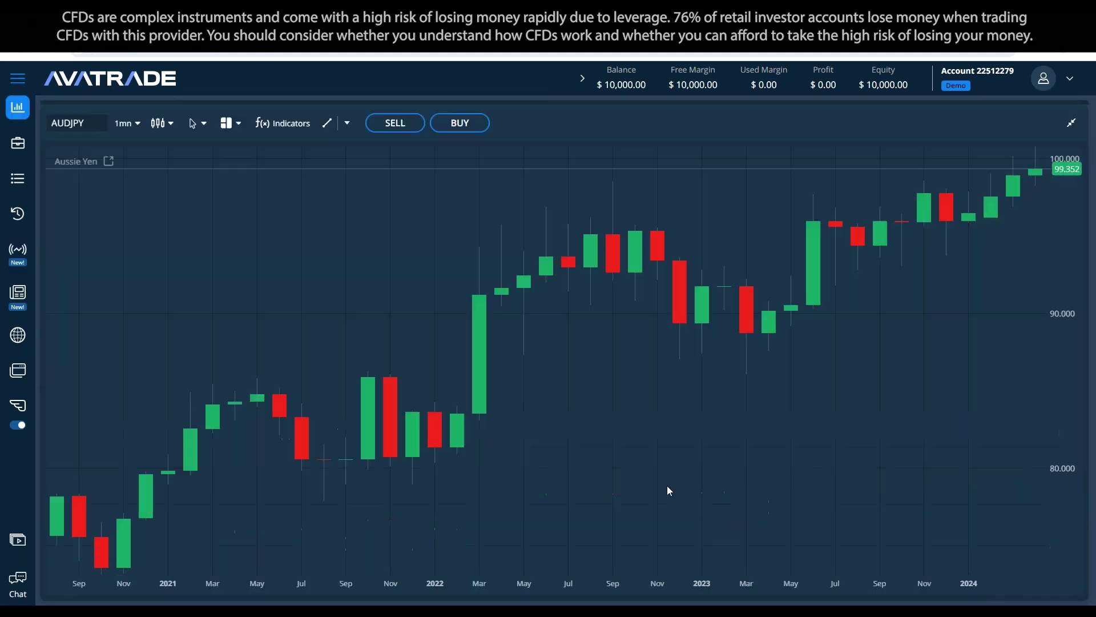
click(1072, 123)
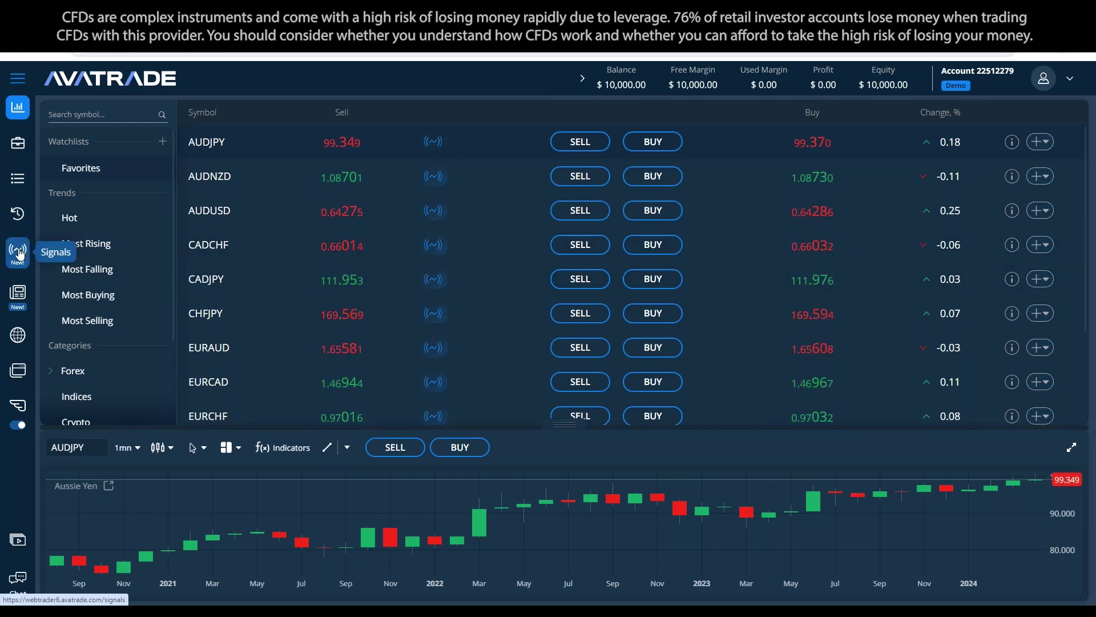
key(alt+Tab)
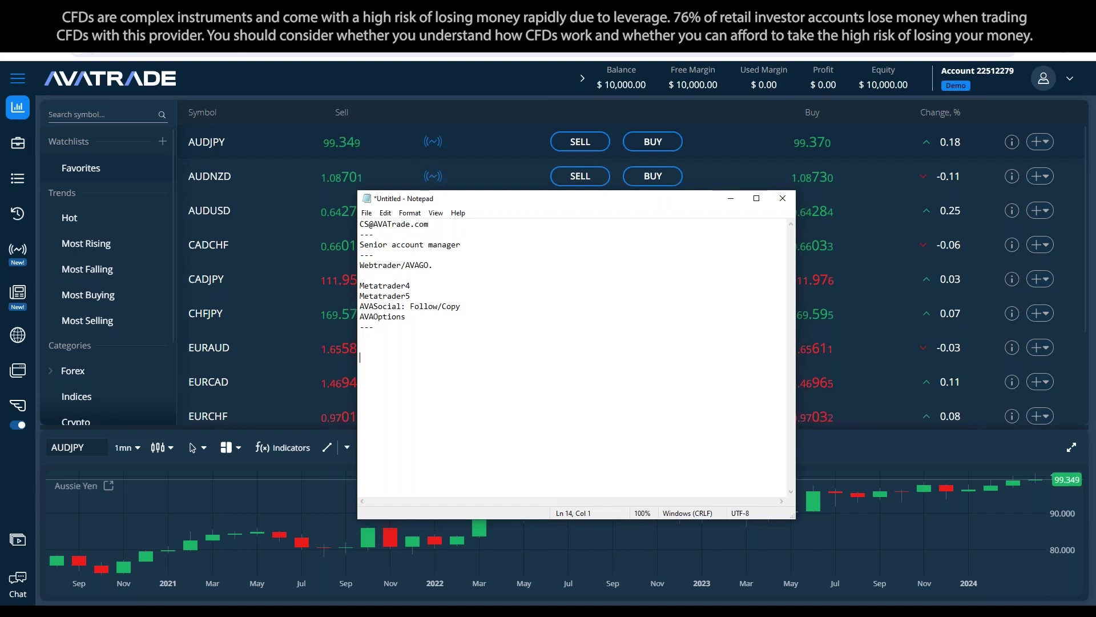
Step: Type '2 kinds of analysis' and 'Technical and fundamental.' on consecutive lines, then return to the browser
text(2 kinds o)
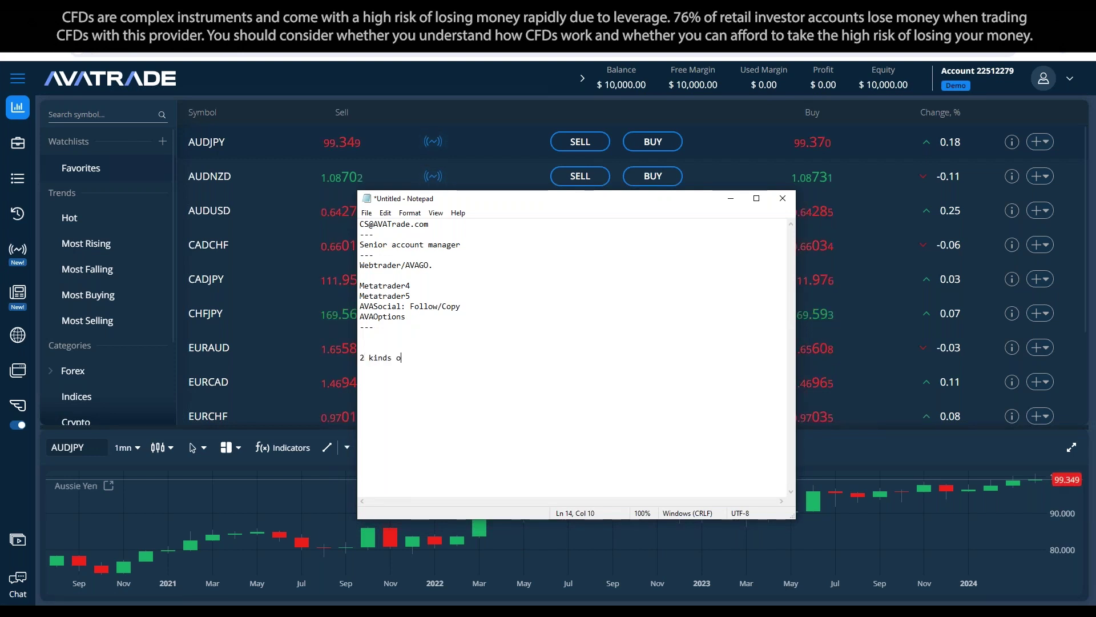
text(f analysis)
key(Return)
key(Return)
text(Technica)
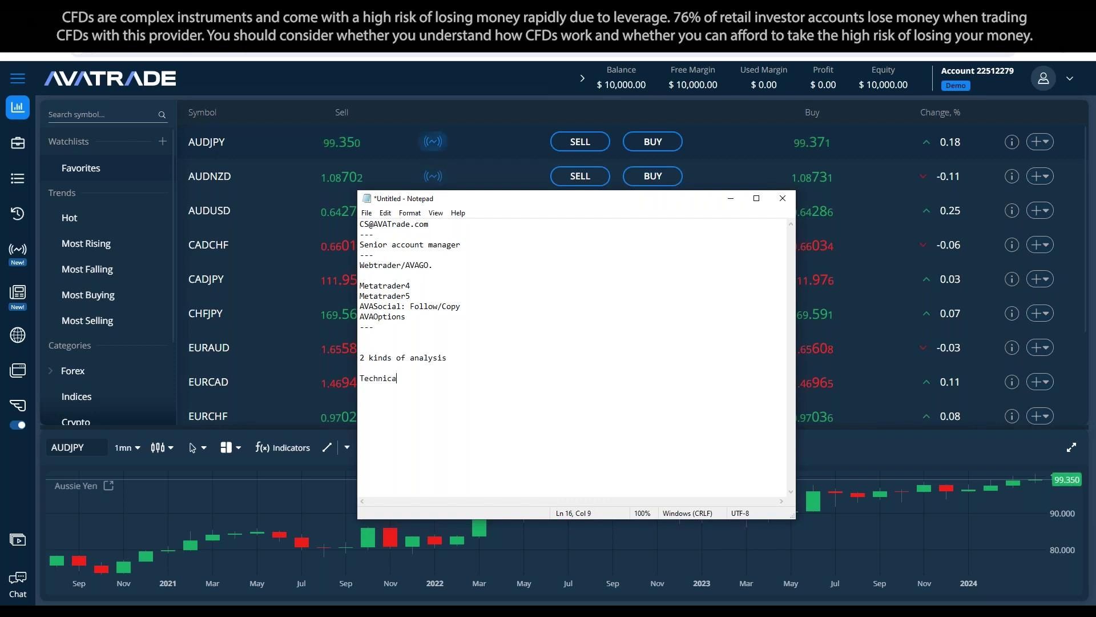
text(l and fundamental.)
click(360, 368)
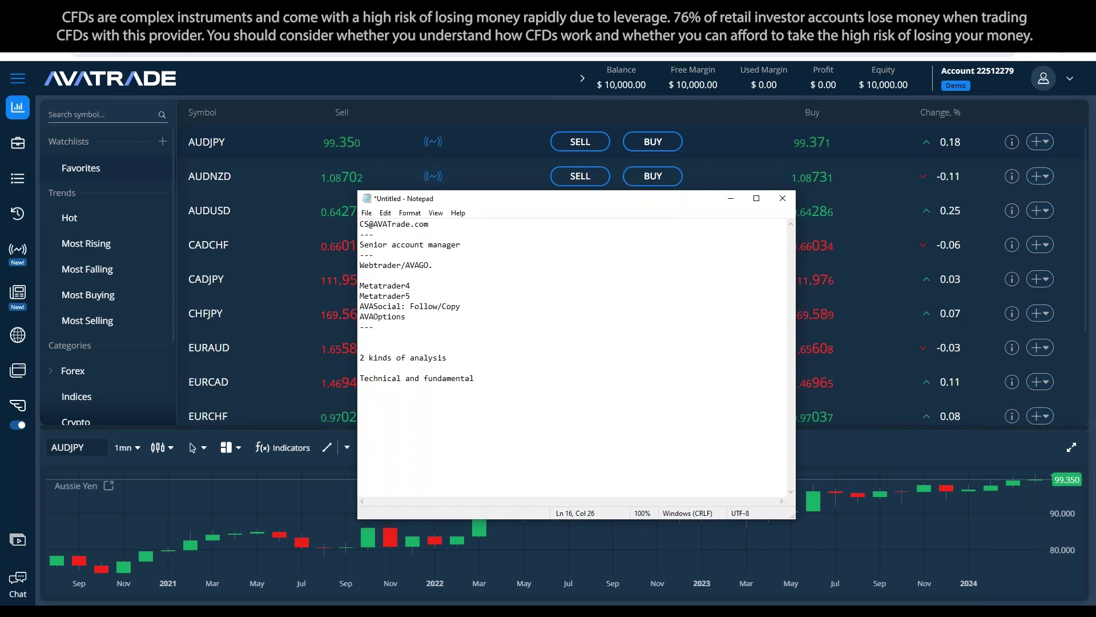
key(BackSpace)
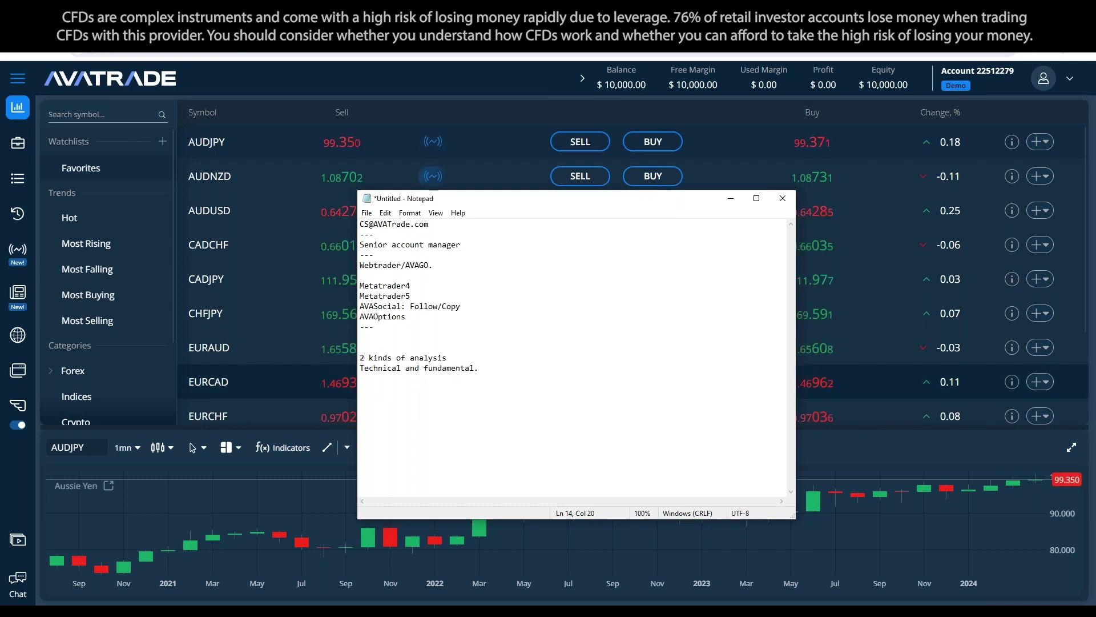
drag(400, 368, 361, 366)
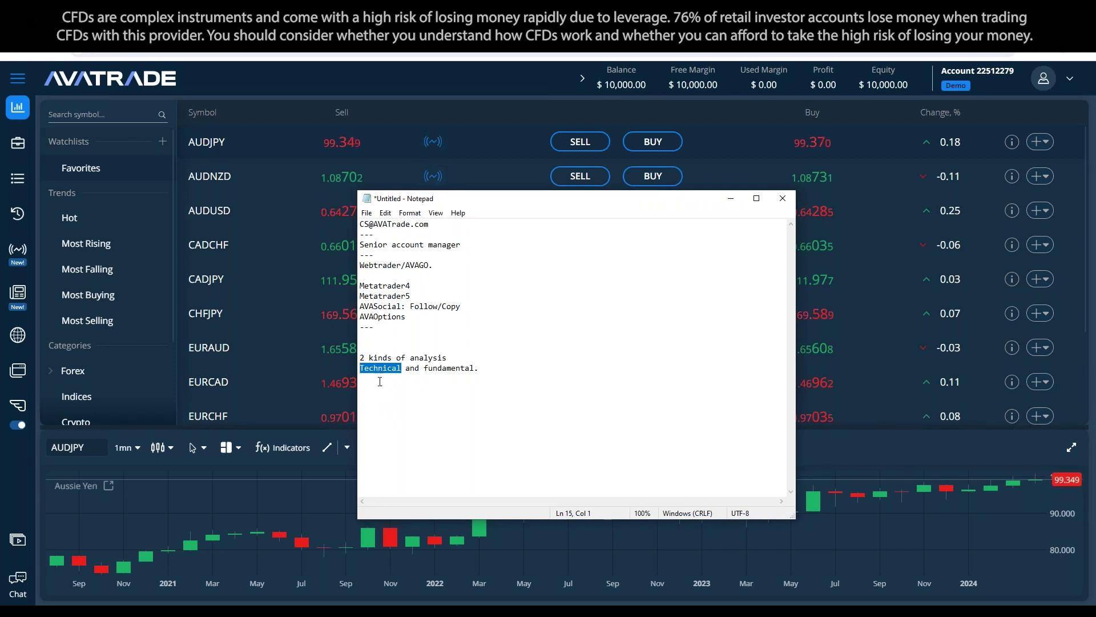
click(398, 396)
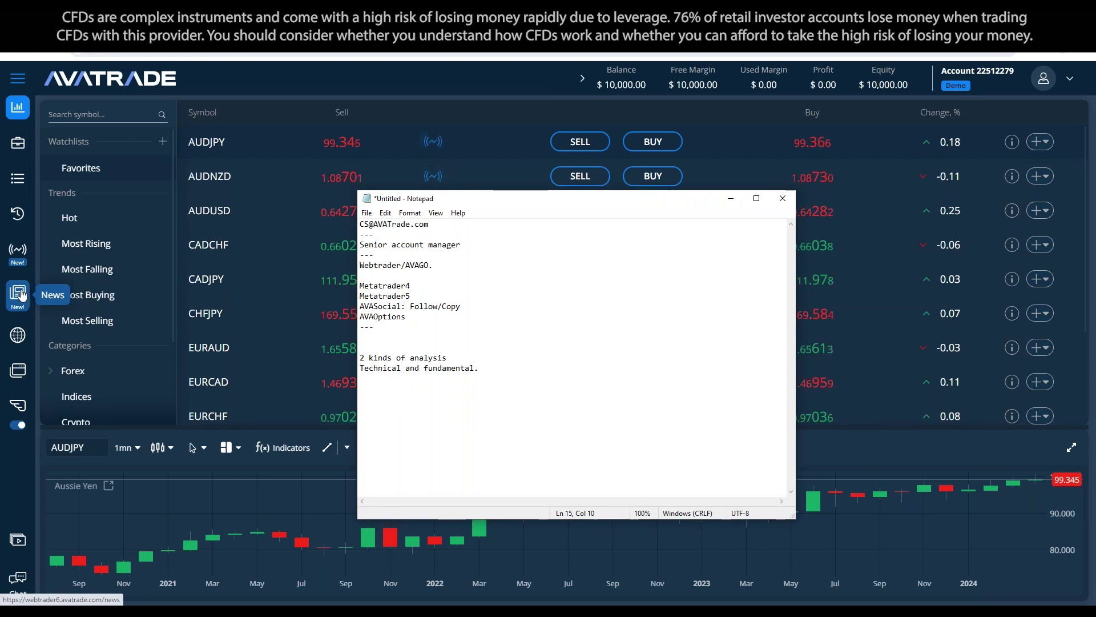
key(alt+Tab)
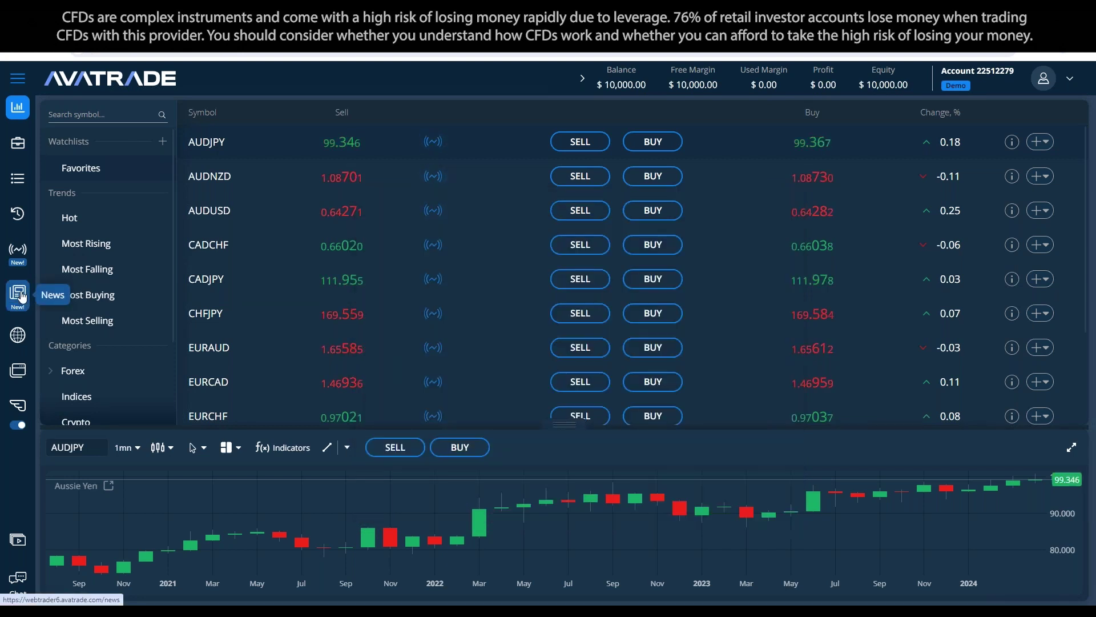
Step: Open the Latest News feed filtered to Forex and show an article's related instruments
click(21, 295)
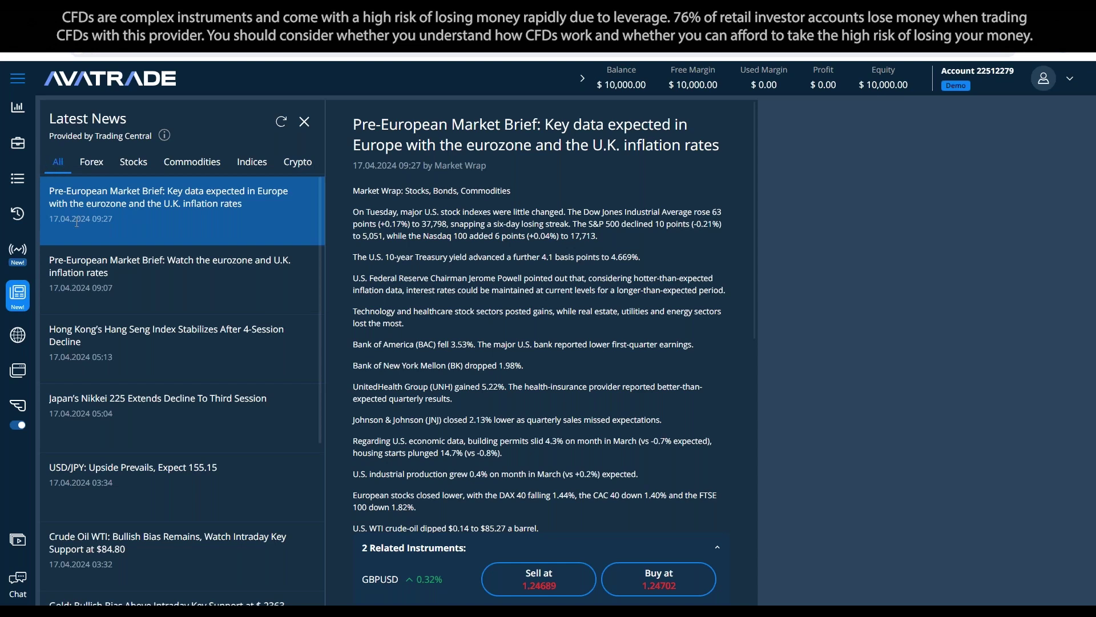
click(93, 165)
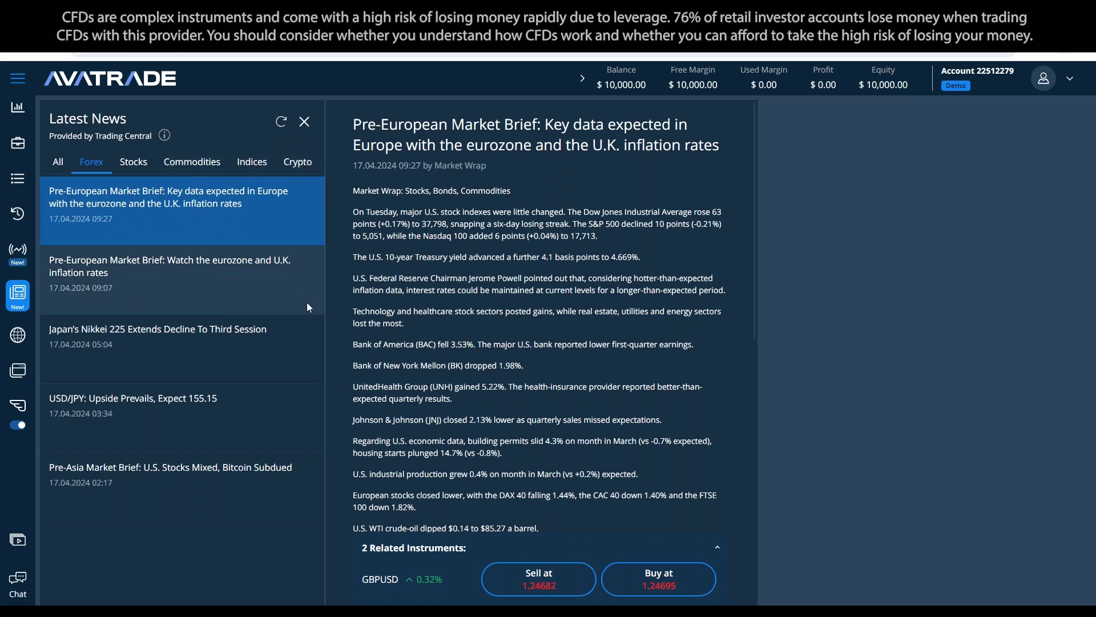
scroll(501, 299, down, 2)
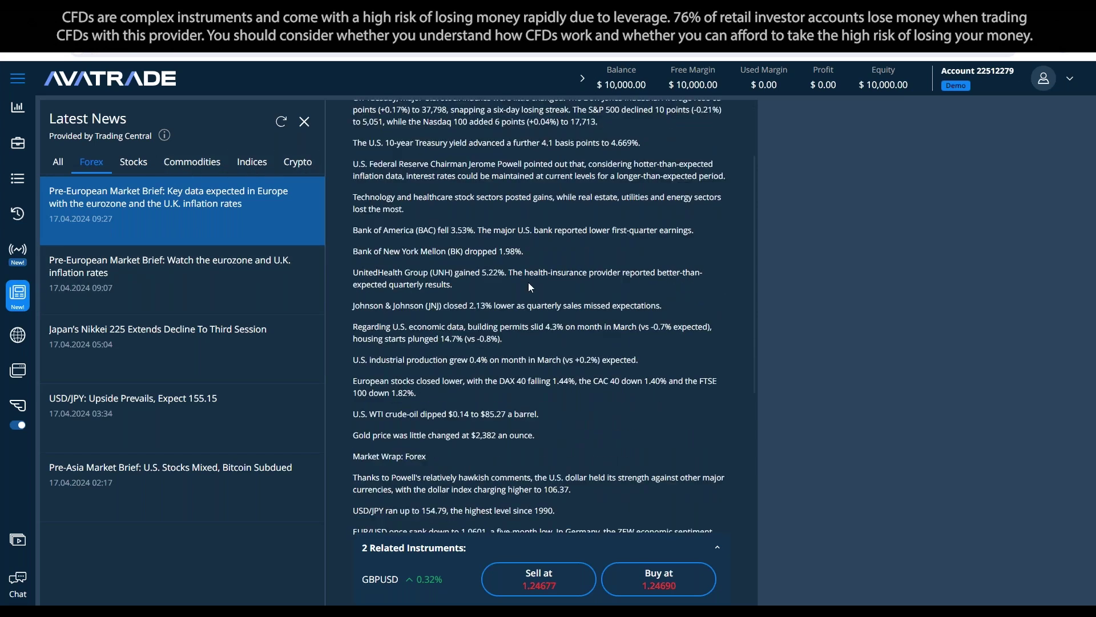
scroll(546, 394, up, 2)
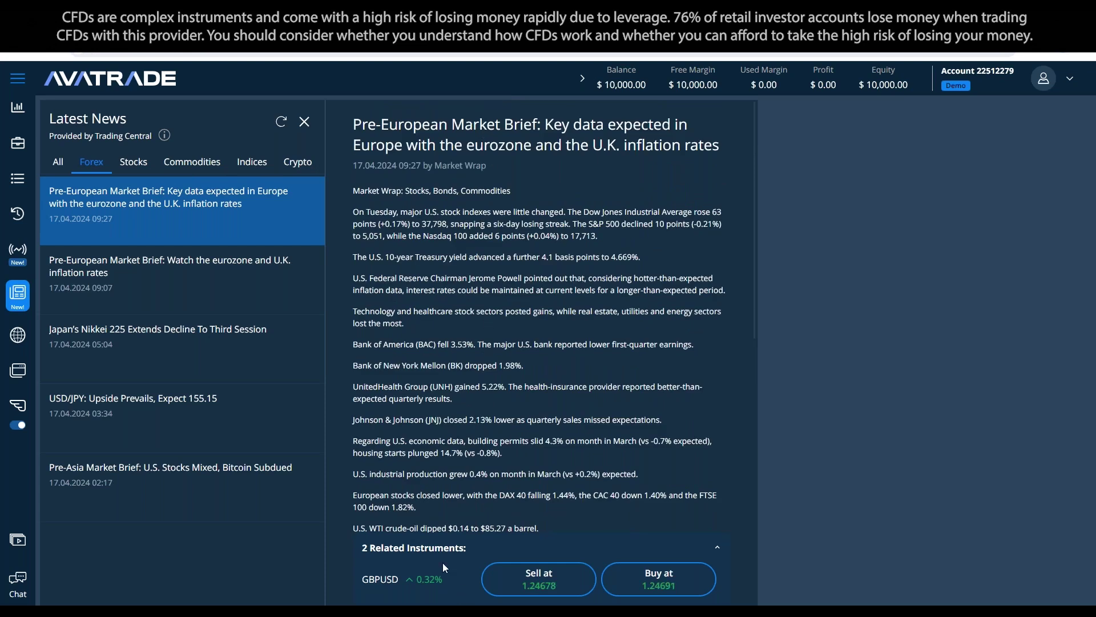
click(428, 552)
scroll(442, 343, down, 1)
scroll(449, 197, up, 1)
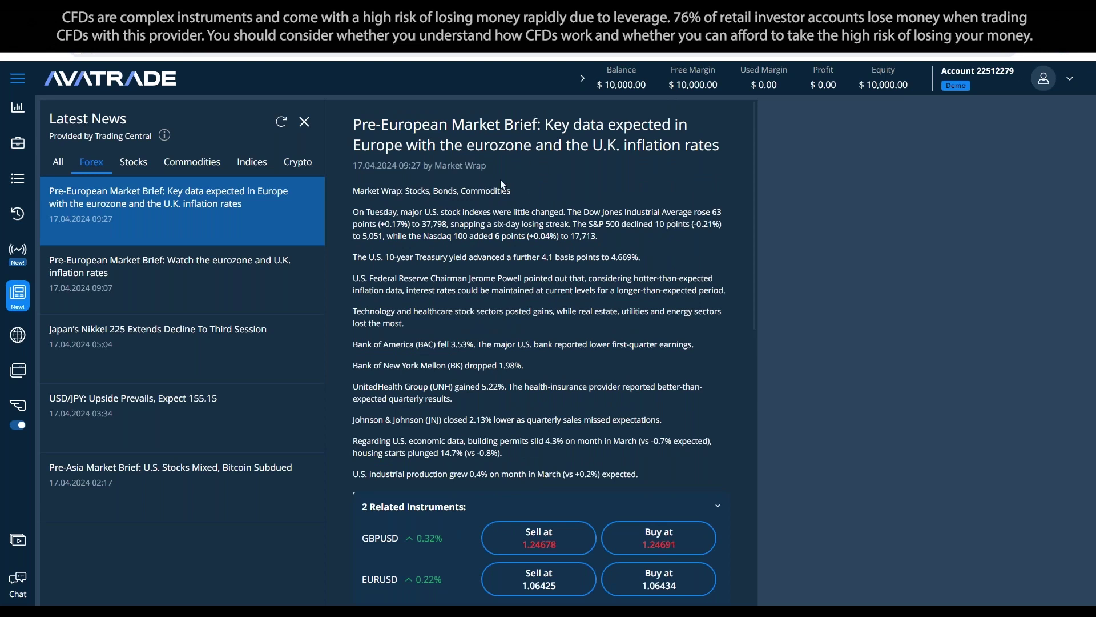
Step: Browse the Forex articles, viewing Pre-Asia Market Brief's four related instruments, then refresh the feed
click(107, 293)
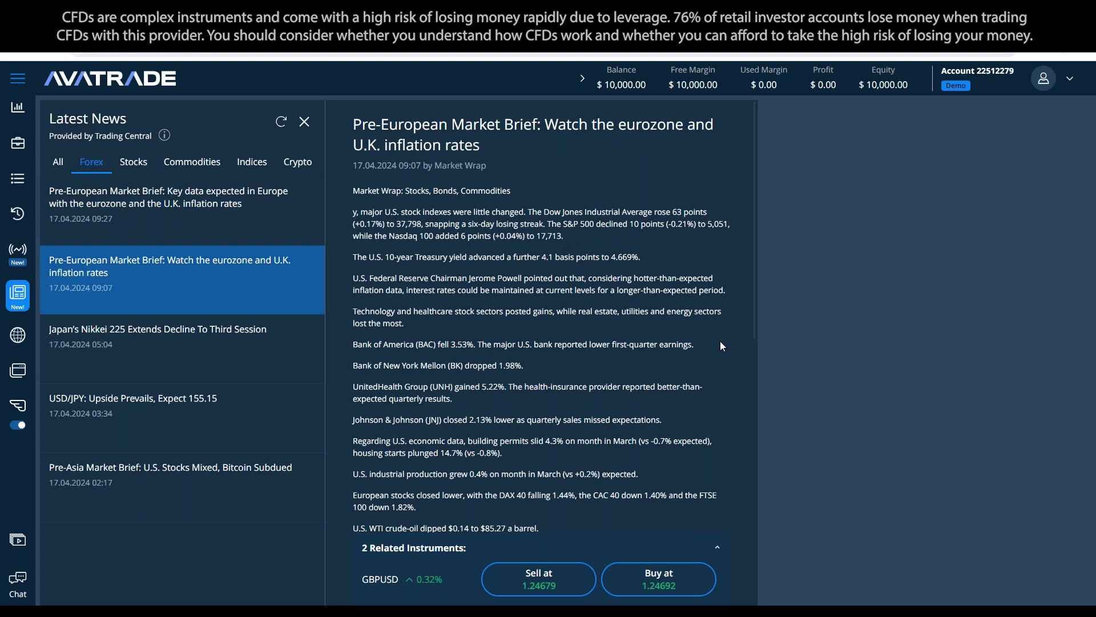
click(161, 331)
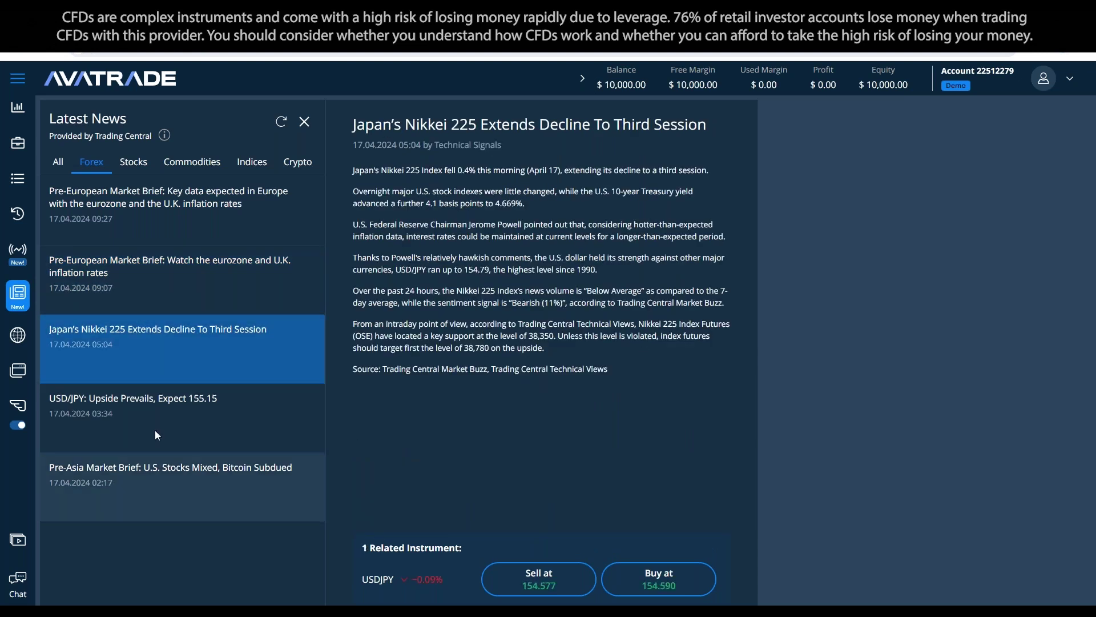
click(162, 422)
click(180, 480)
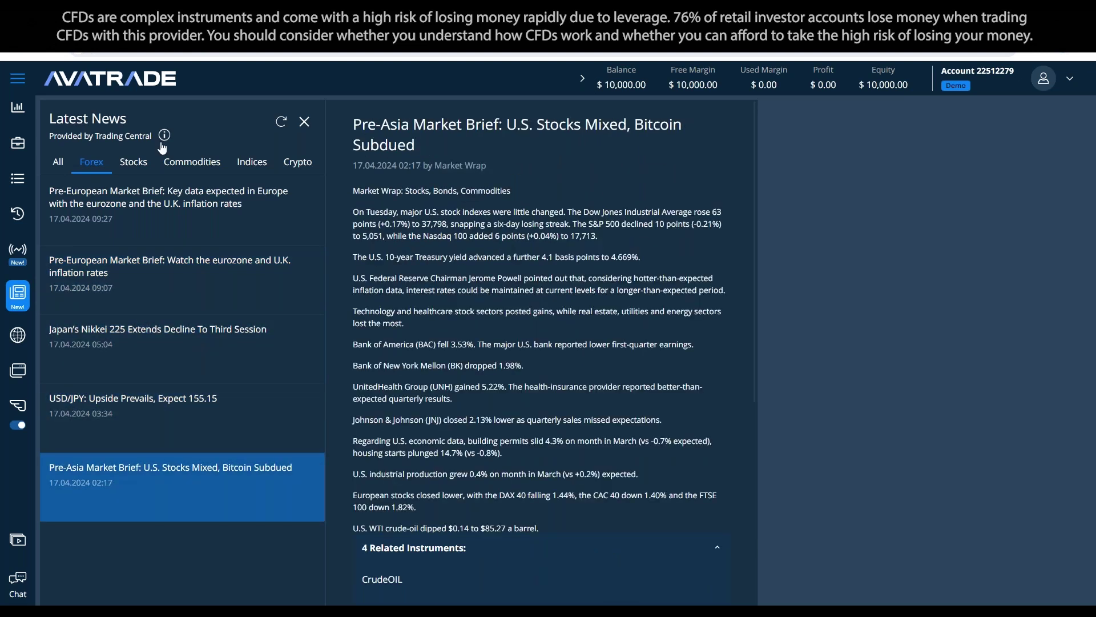
click(133, 161)
click(92, 161)
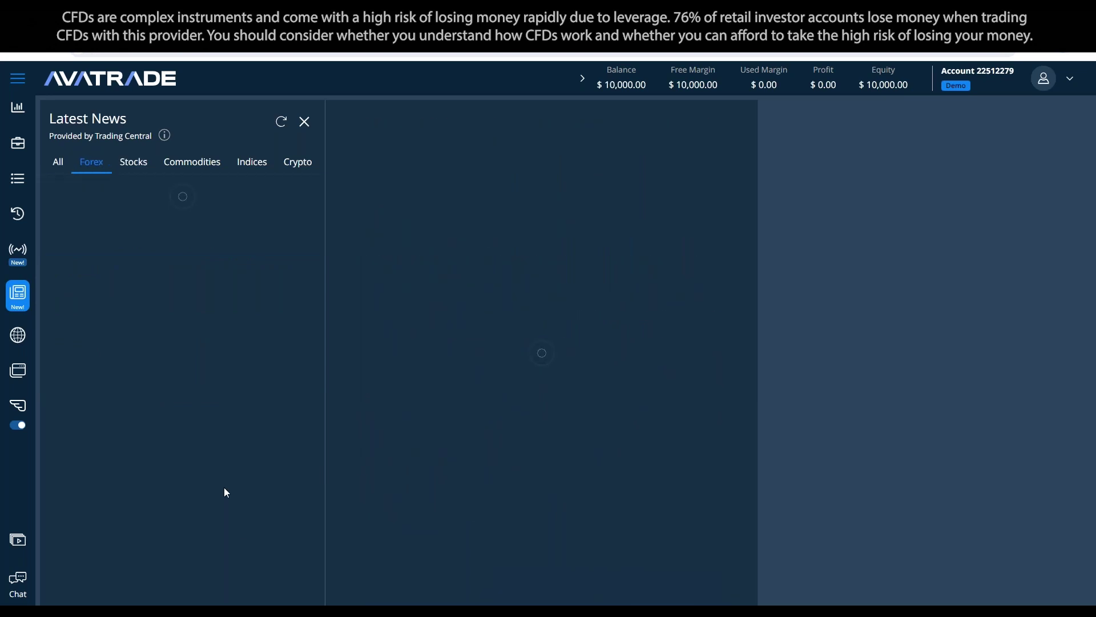
click(218, 492)
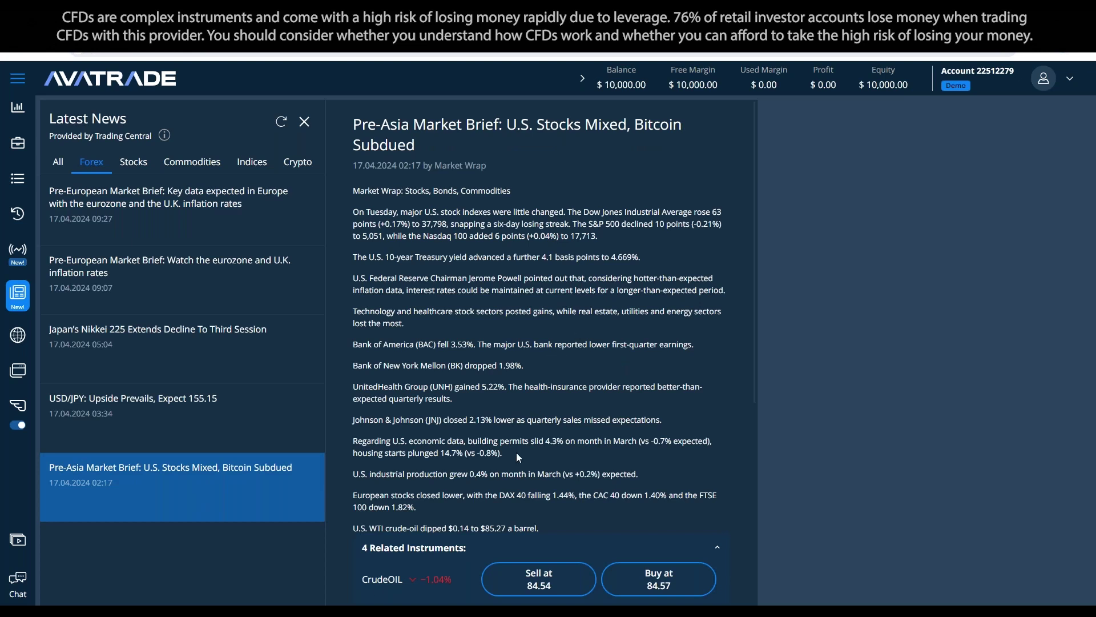
click(394, 553)
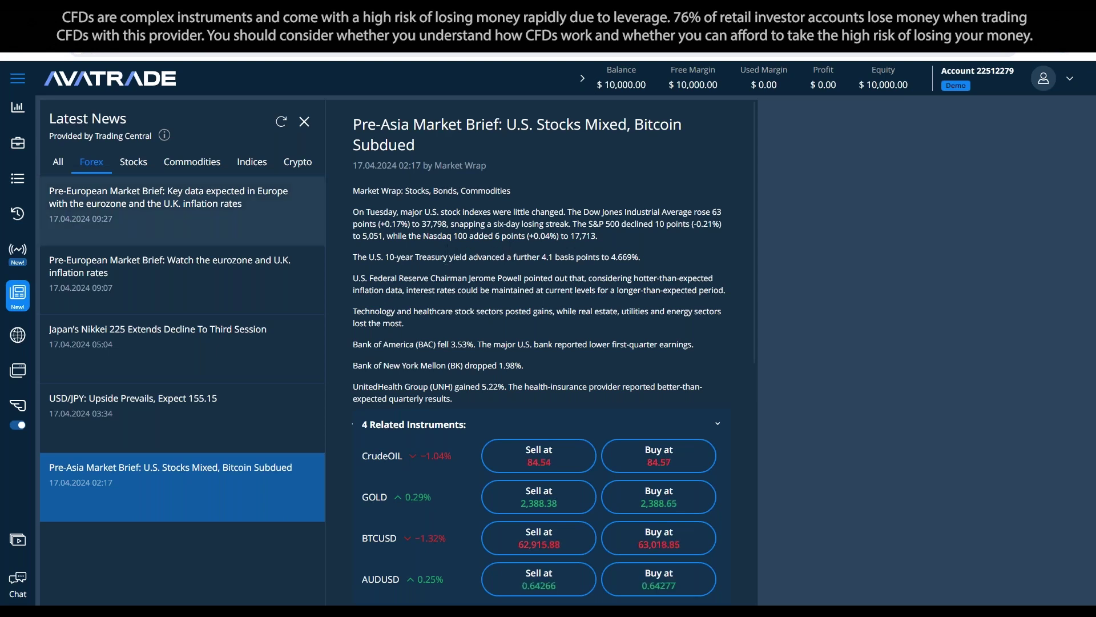
click(281, 122)
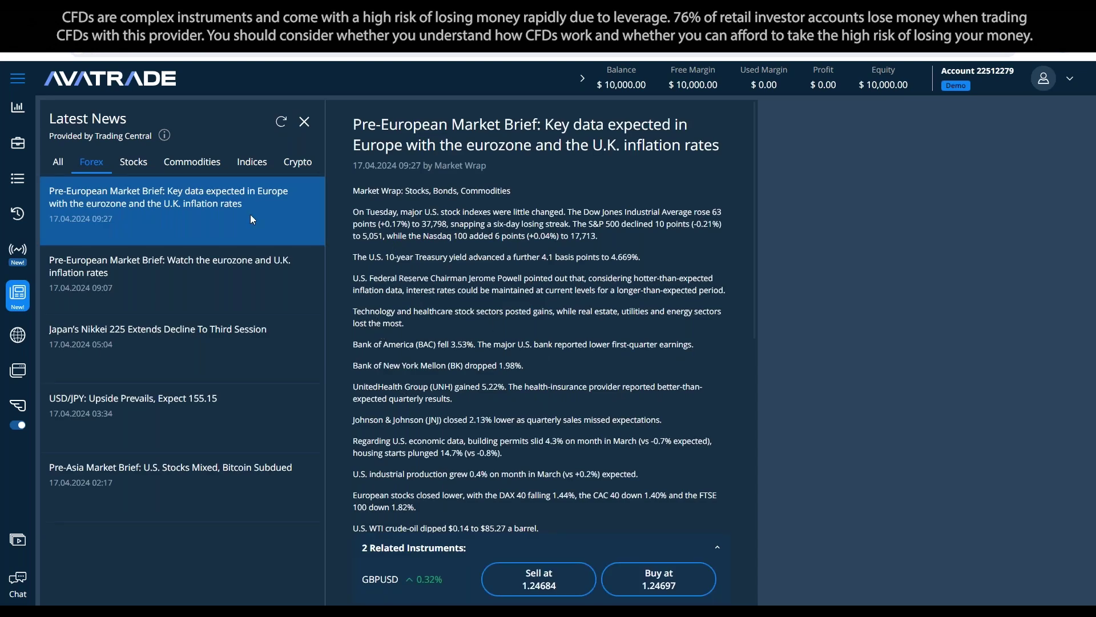
Step: Read and dismiss the Trading Central content disclaimer, then open Market Buzz
click(166, 136)
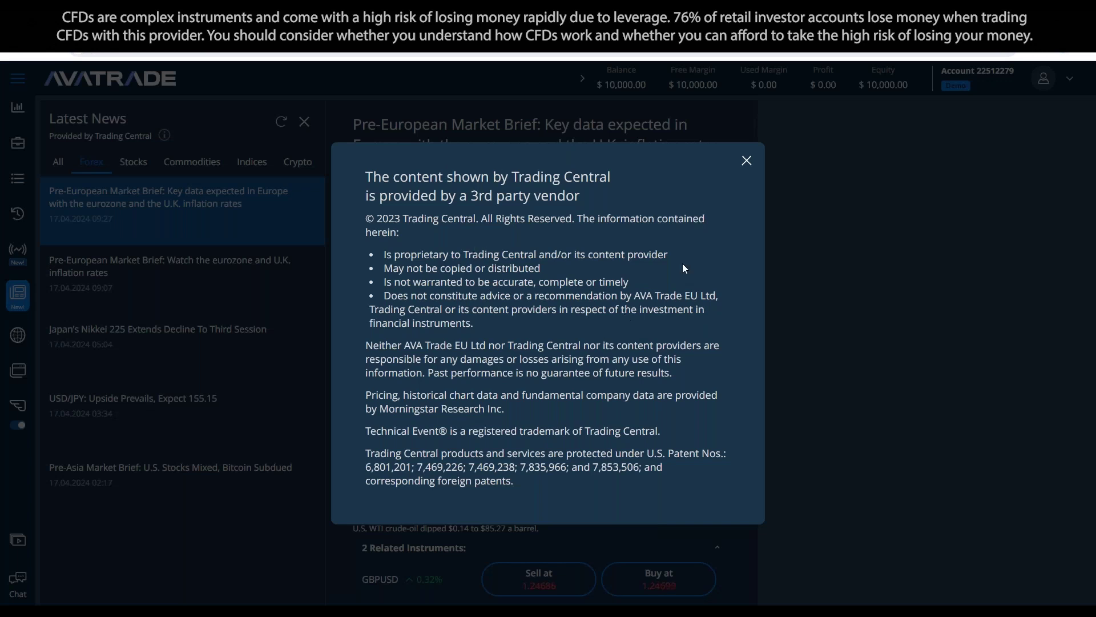
click(746, 160)
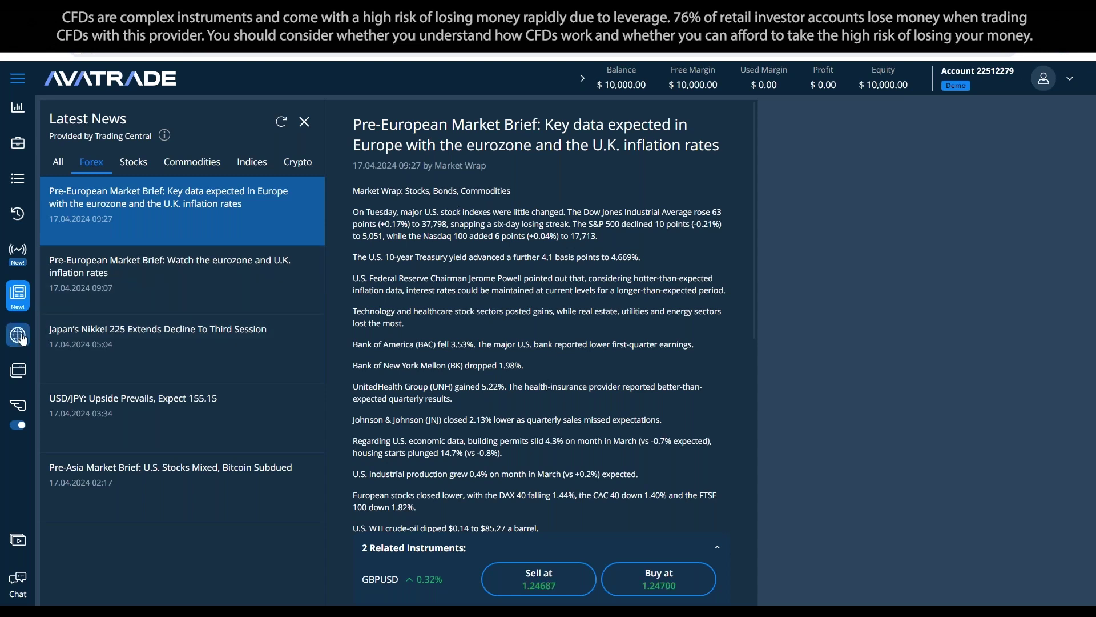
mouse_move(17, 335)
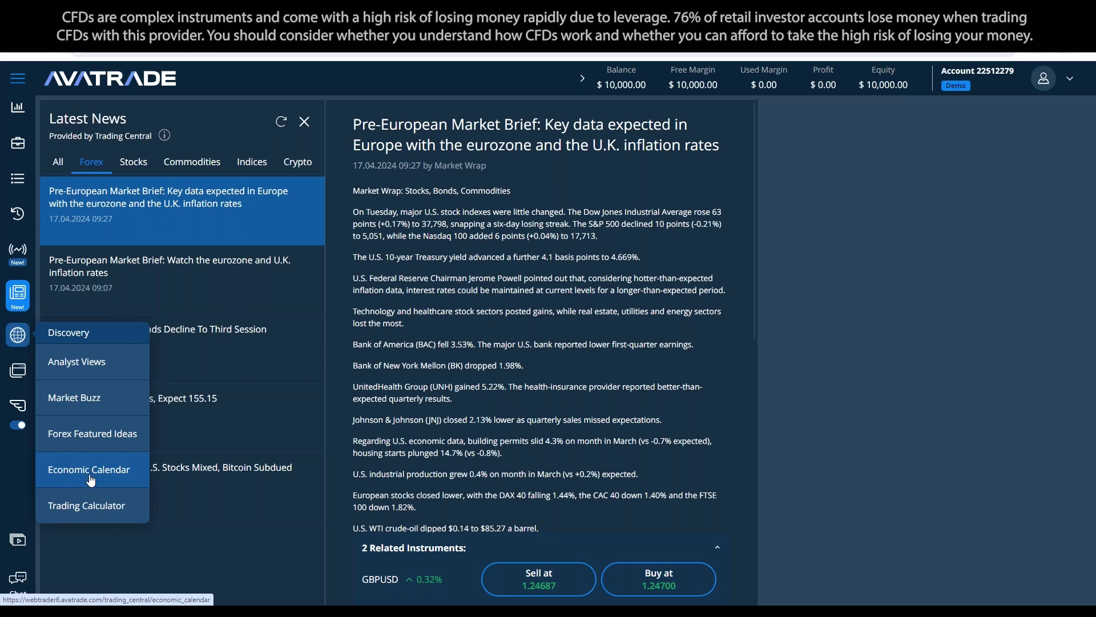
click(94, 399)
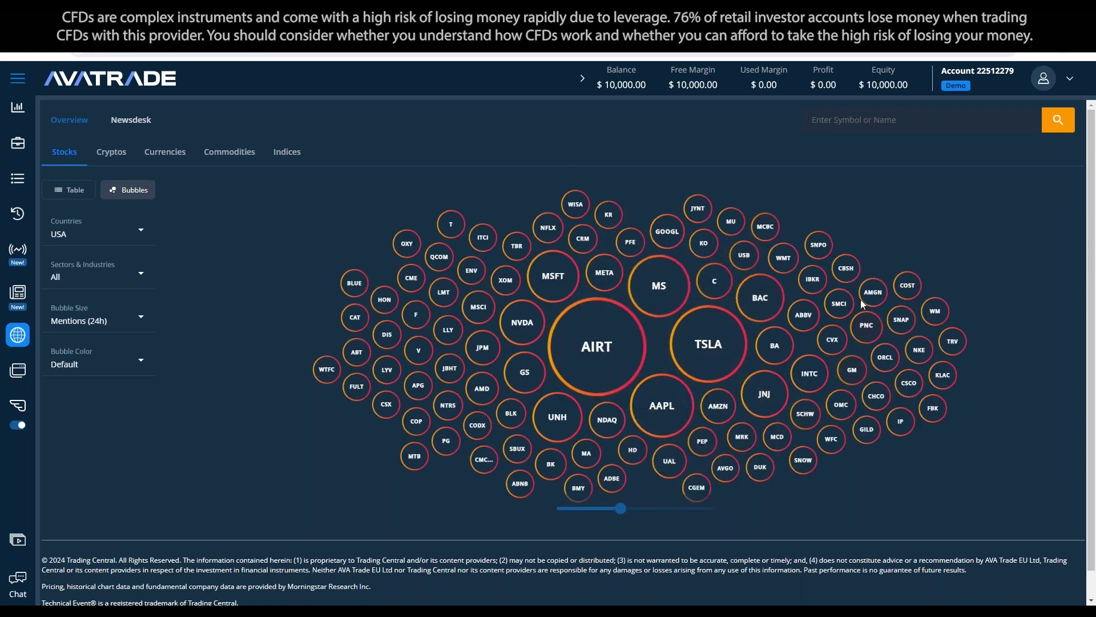
Step: Inspect the Market Buzz bubble map of top-mentioned US stocks such as AIRT, TSLA and MS
mouse_move(526, 292)
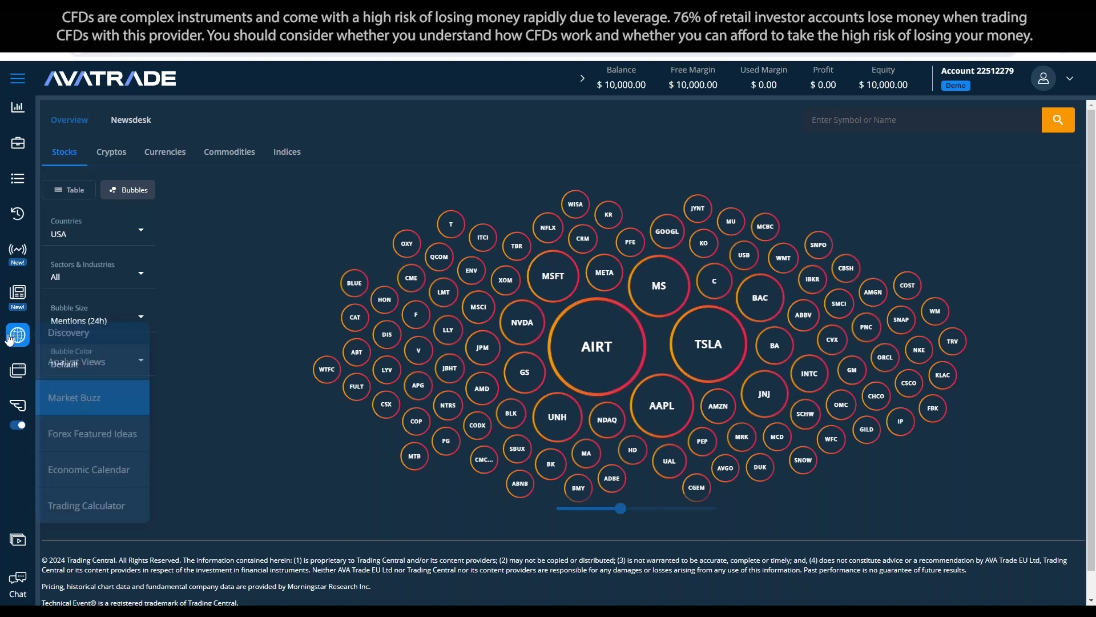
Step: Open the Economic Calendar and clear the importance filter to list all events
mouse_move(18, 341)
click(91, 472)
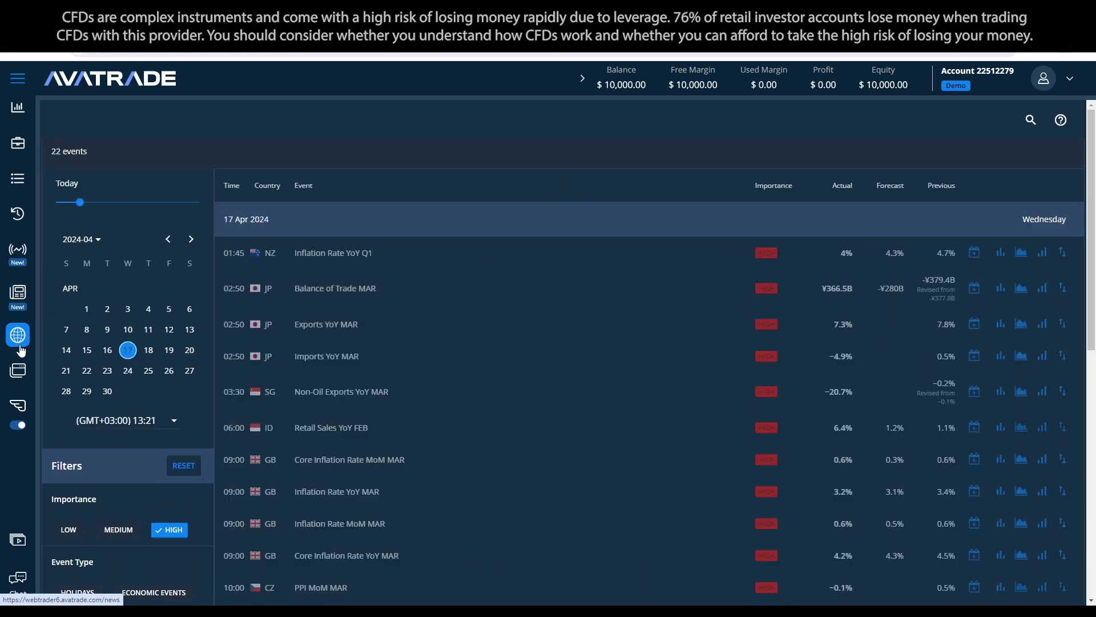
mouse_move(18, 335)
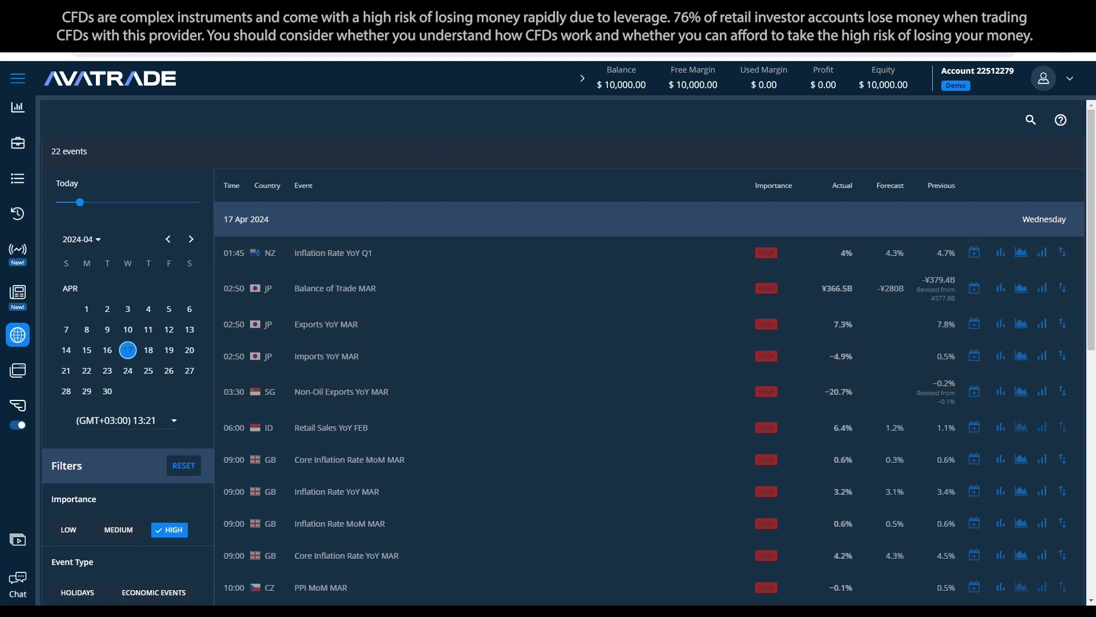
scroll(174, 316, down, 2)
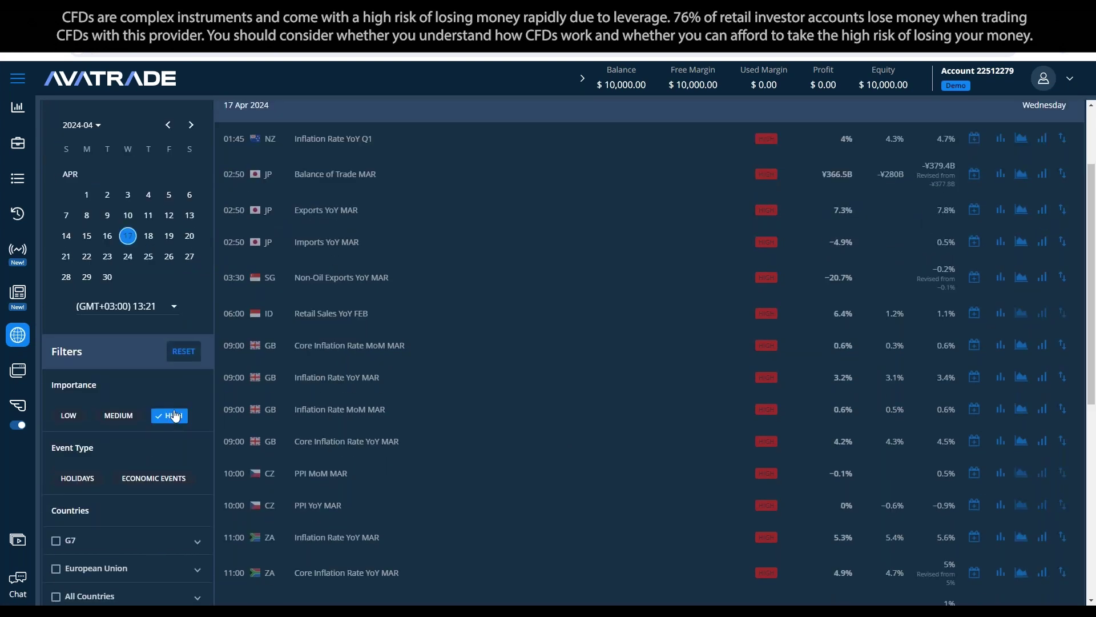
click(177, 352)
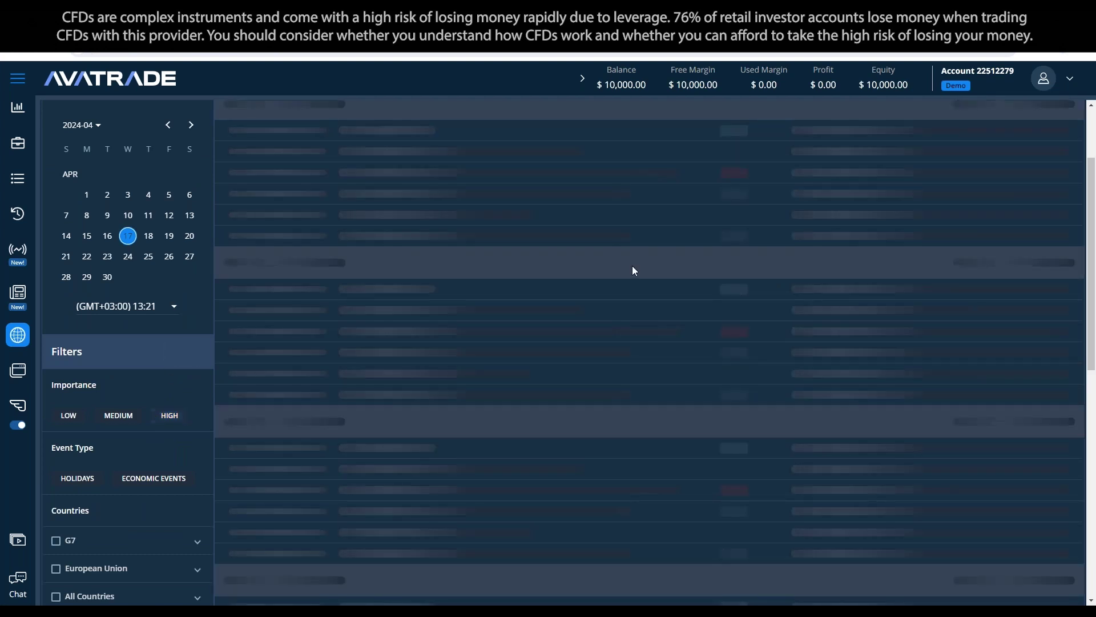
Step: Load more events until all 82 events for 17 Apr 2024 are listed
scroll(666, 421, up, 2)
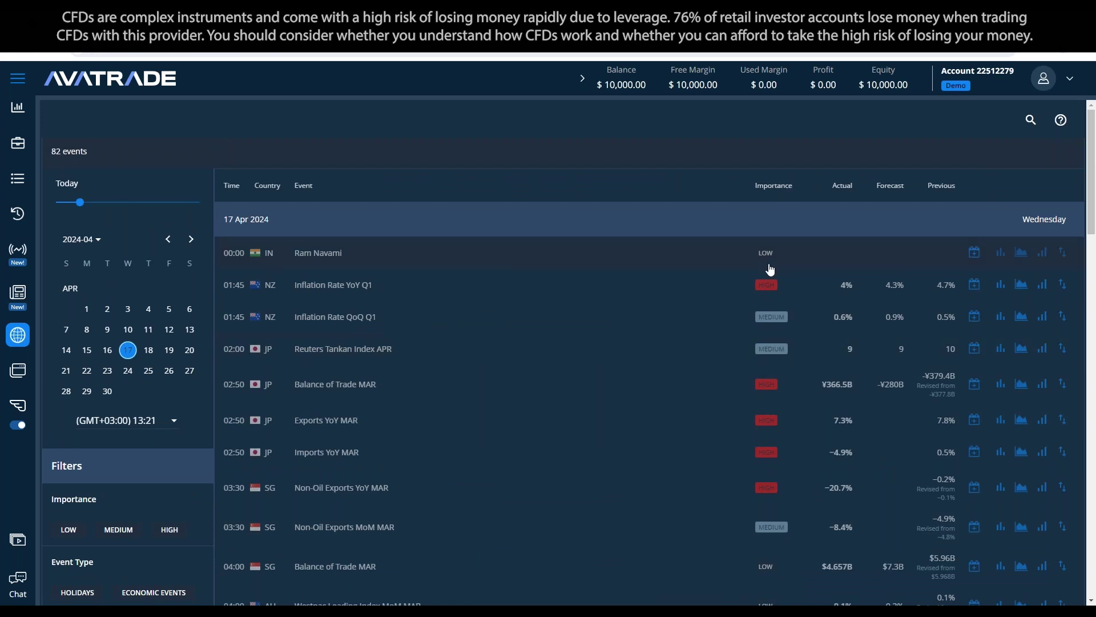
scroll(771, 258, down, 1)
scroll(771, 258, down, 5)
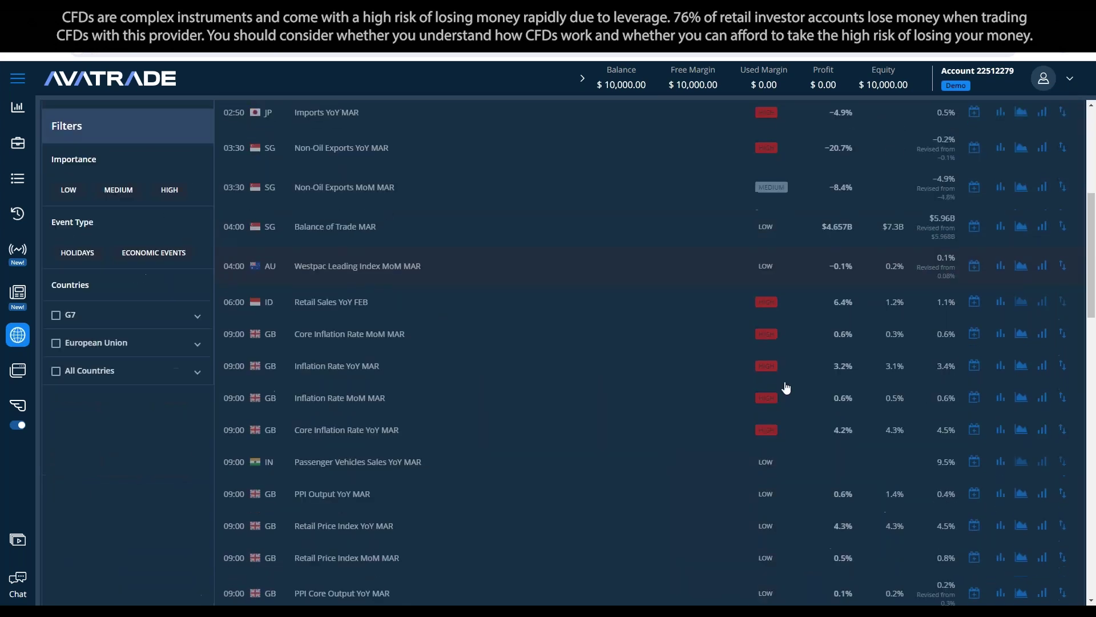
scroll(795, 259, up, 1)
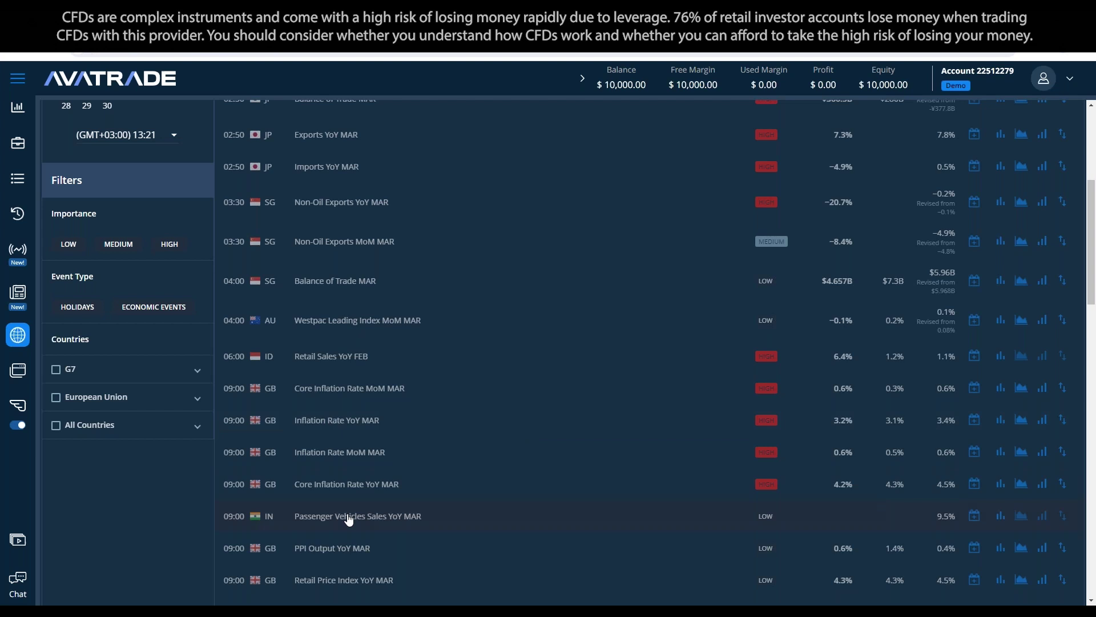
scroll(408, 371, up, 5)
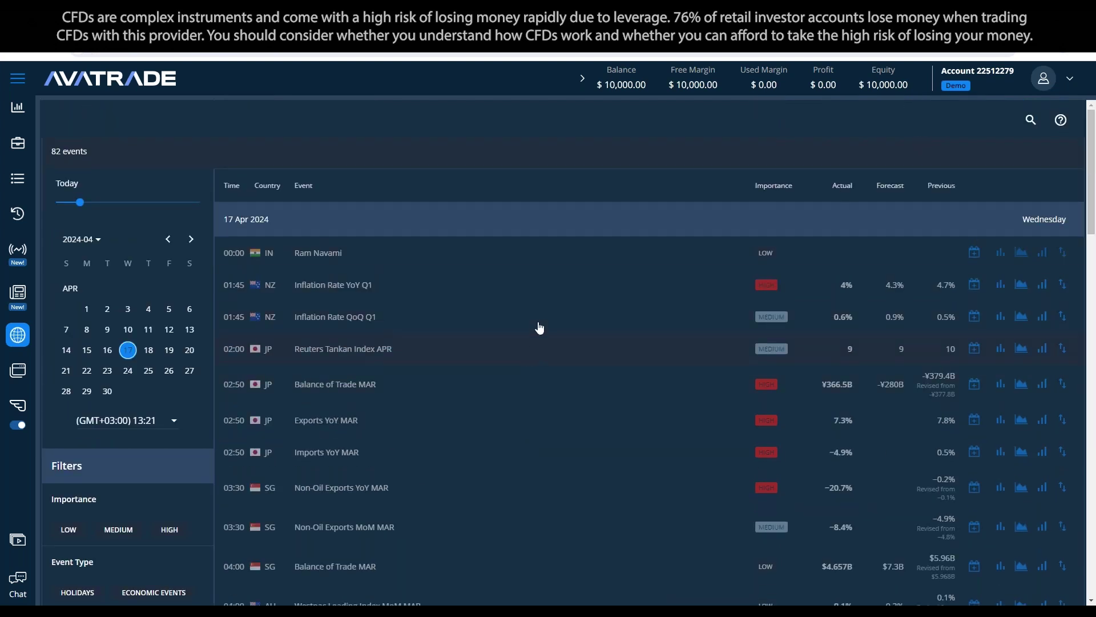
scroll(126, 349, down, 1)
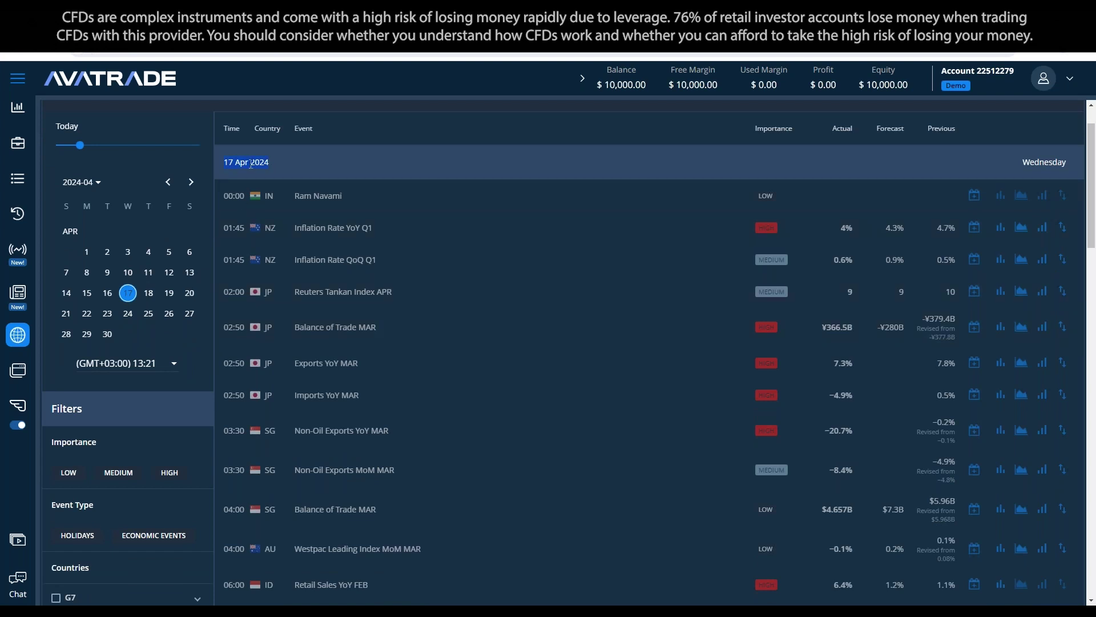
scroll(381, 318, down, 5)
scroll(313, 255, up, 5)
scroll(478, 384, down, 12)
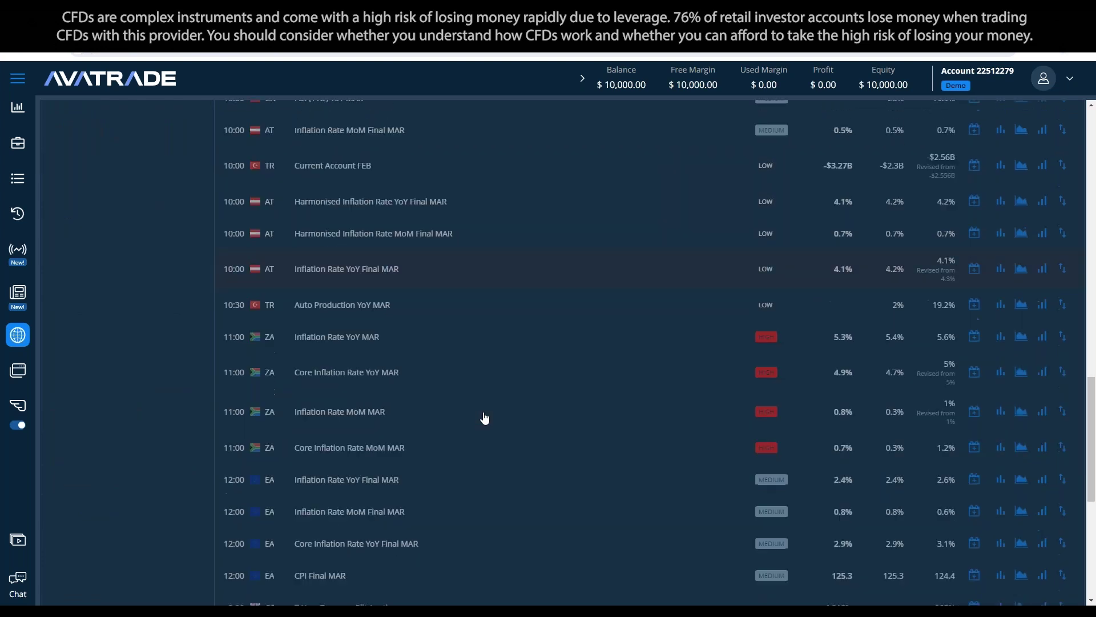
scroll(485, 419, down, 7)
click(659, 484)
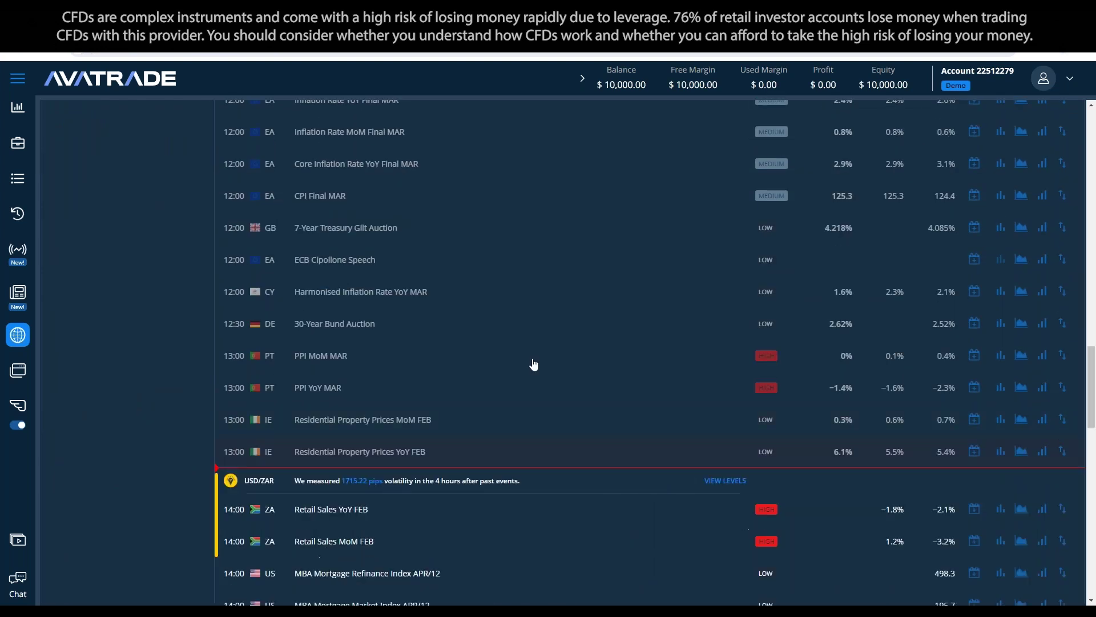
scroll(339, 451, down, 8)
scroll(339, 451, down, 15)
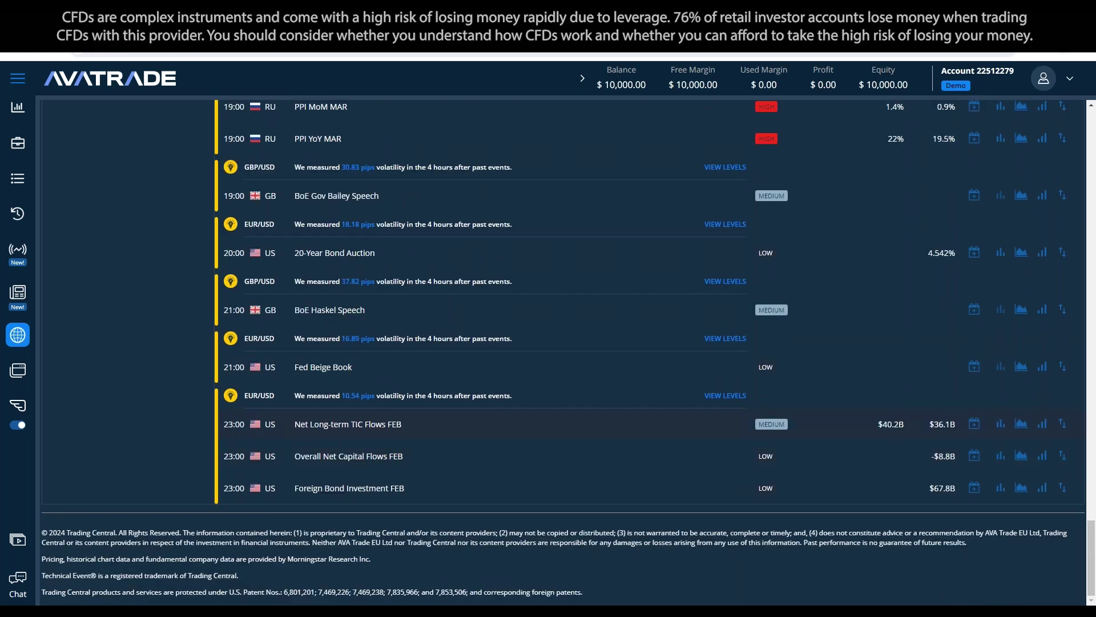
scroll(1054, 456, up, 20)
scroll(451, 457, up, 20)
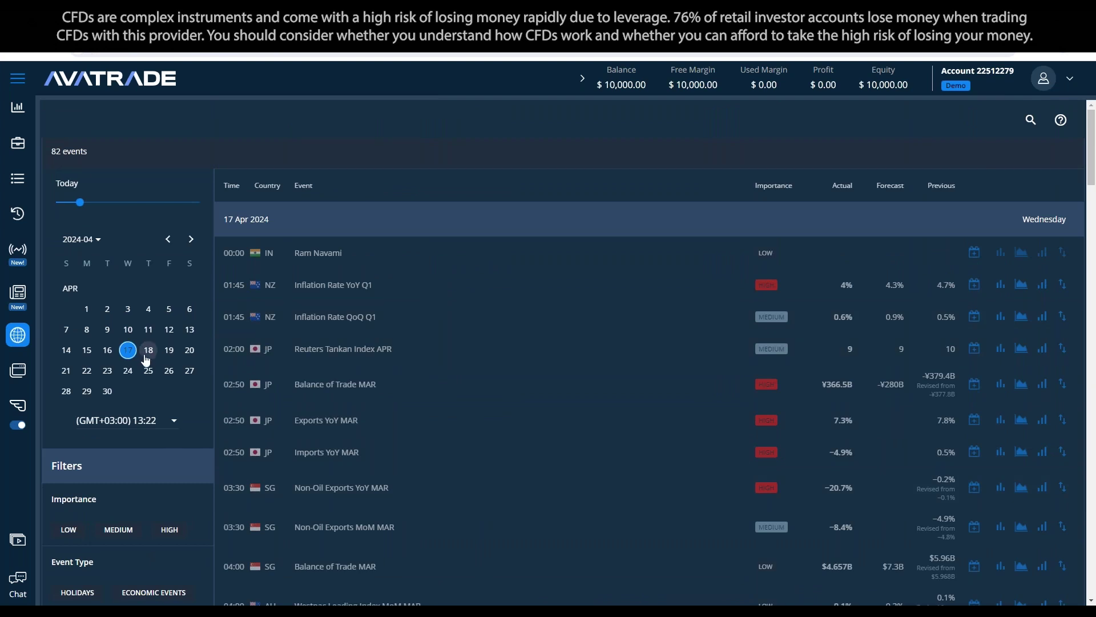
Step: Set a custom calendar date range from 17 to 24 April
click(128, 350)
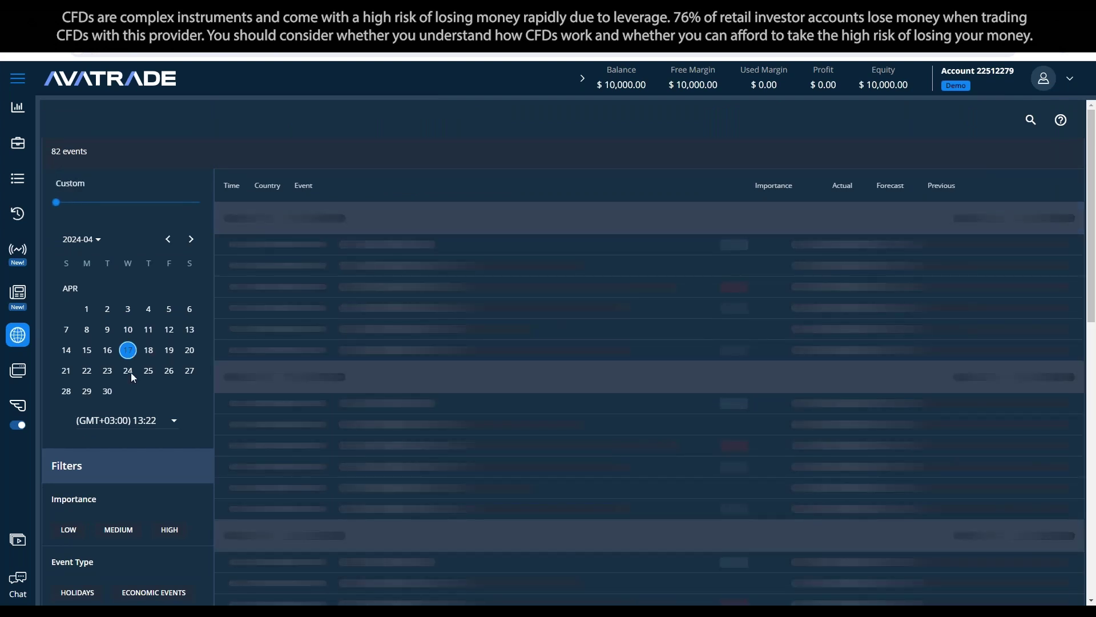
click(128, 370)
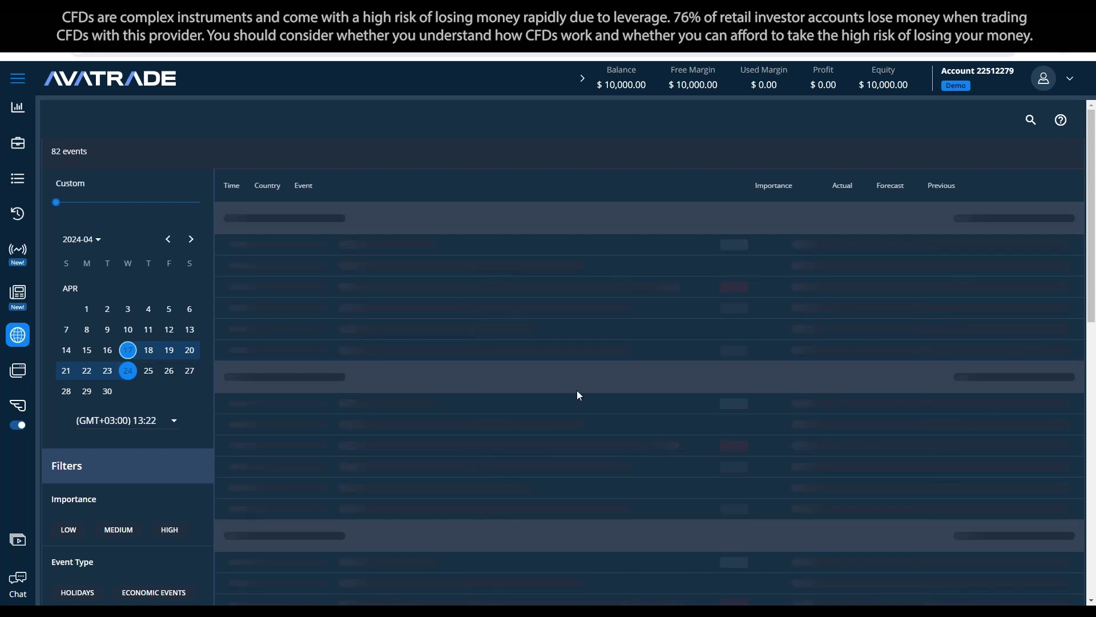
scroll(576, 394, down, 15)
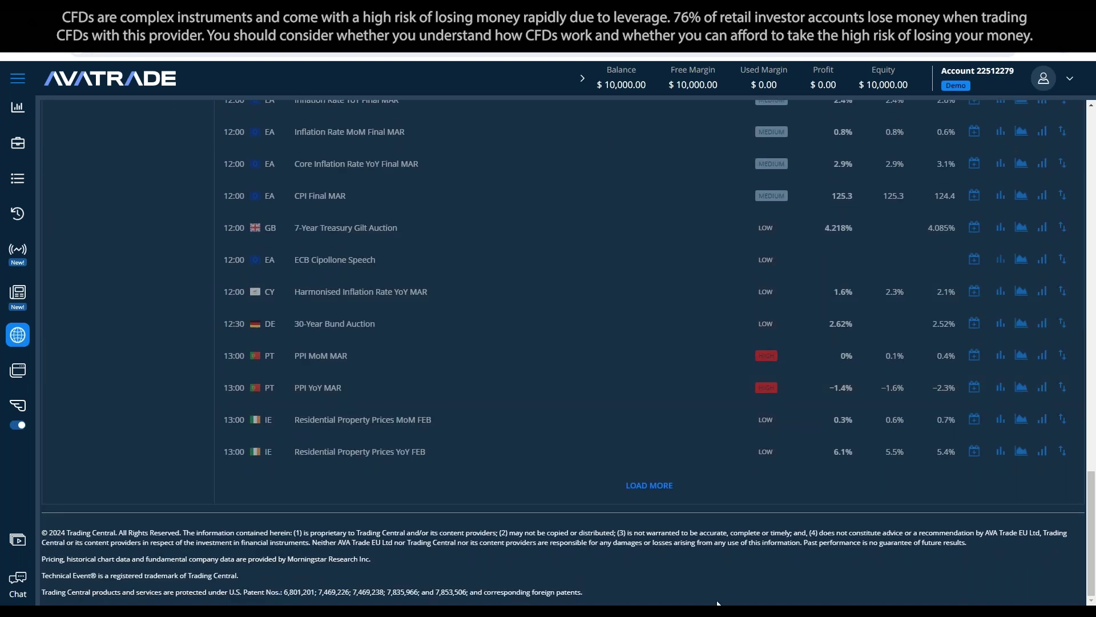
scroll(680, 323, up, 15)
scroll(135, 397, down, 4)
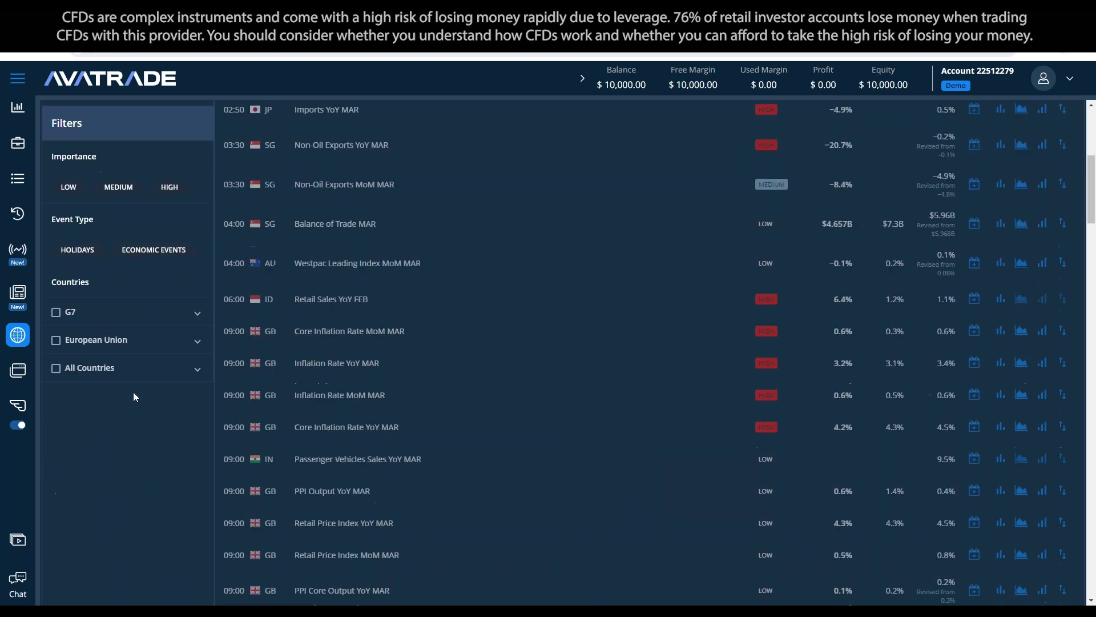
scroll(131, 406, up, 1)
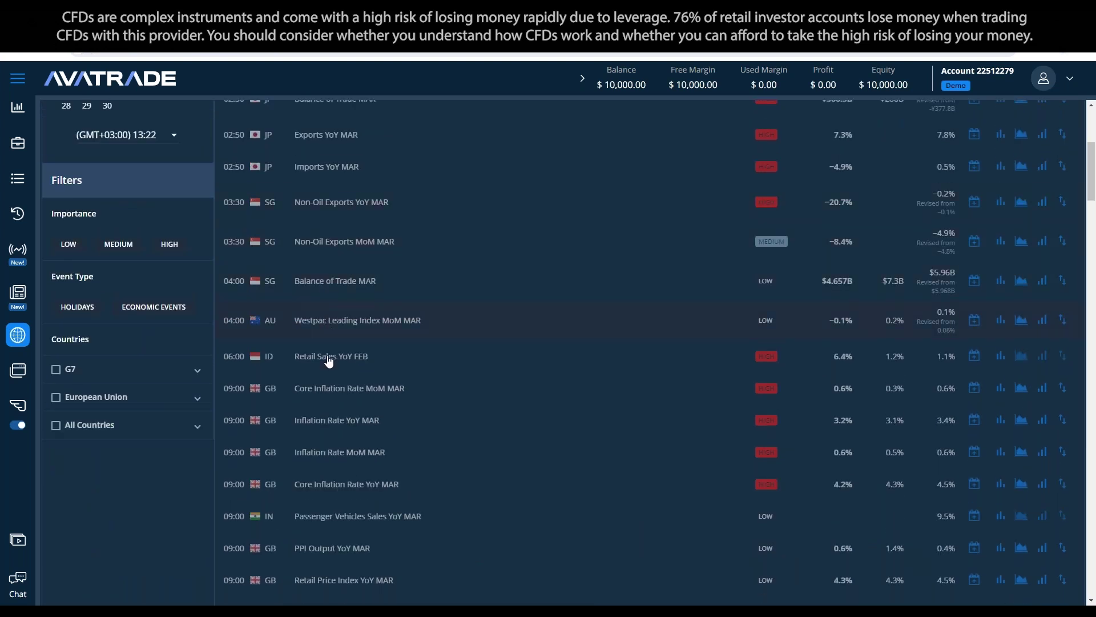
Step: Filter the calendar to Singapore events only
click(125, 426)
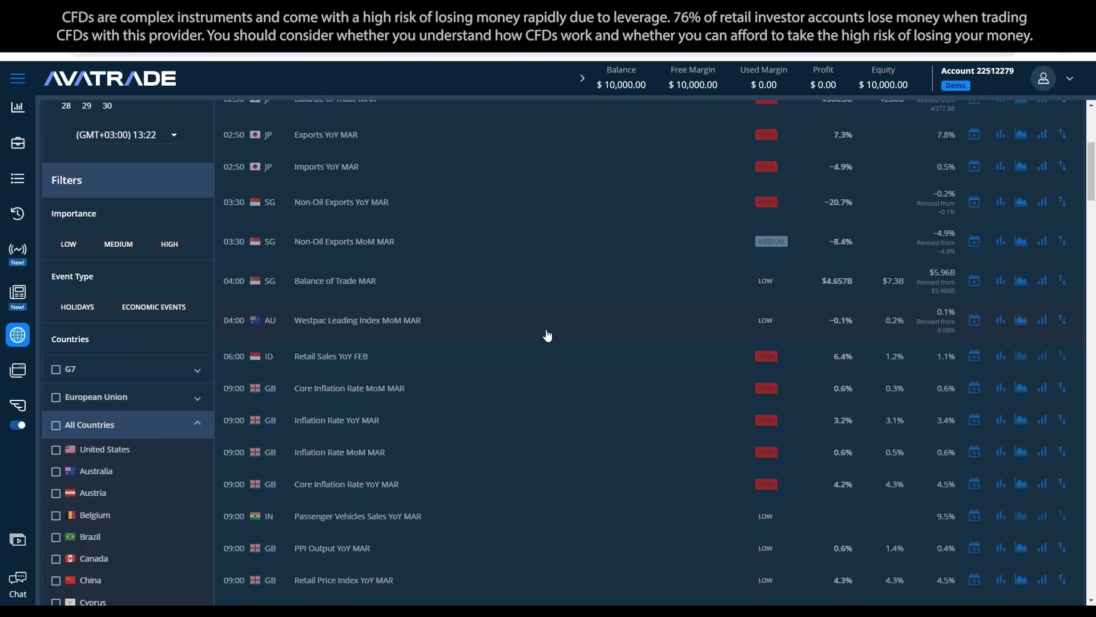
scroll(125, 454, down, 2)
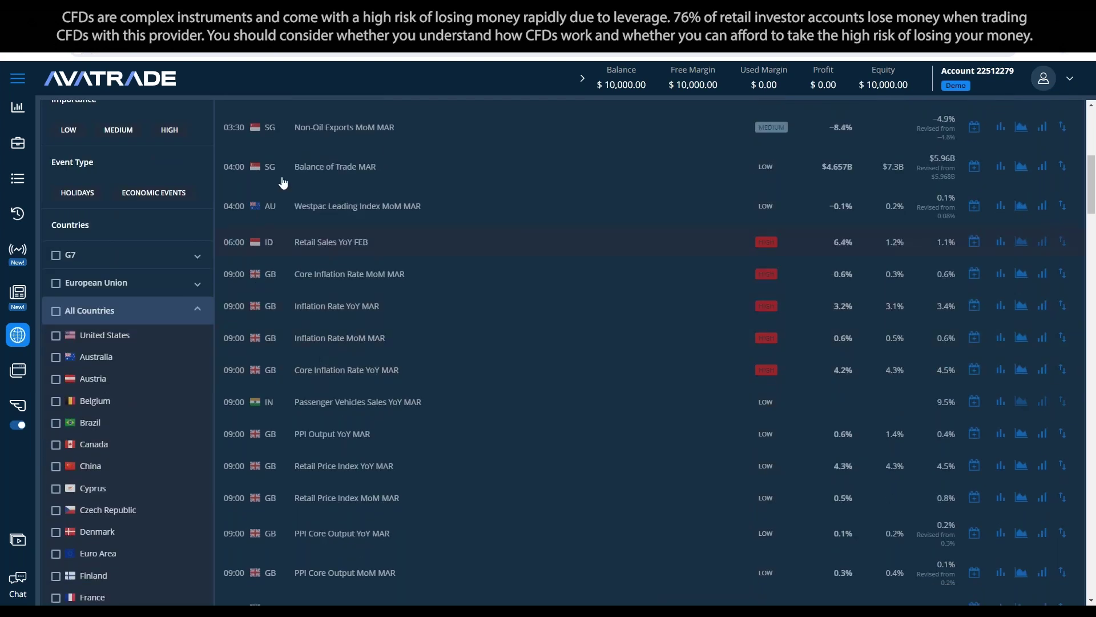
scroll(158, 452, down, 8)
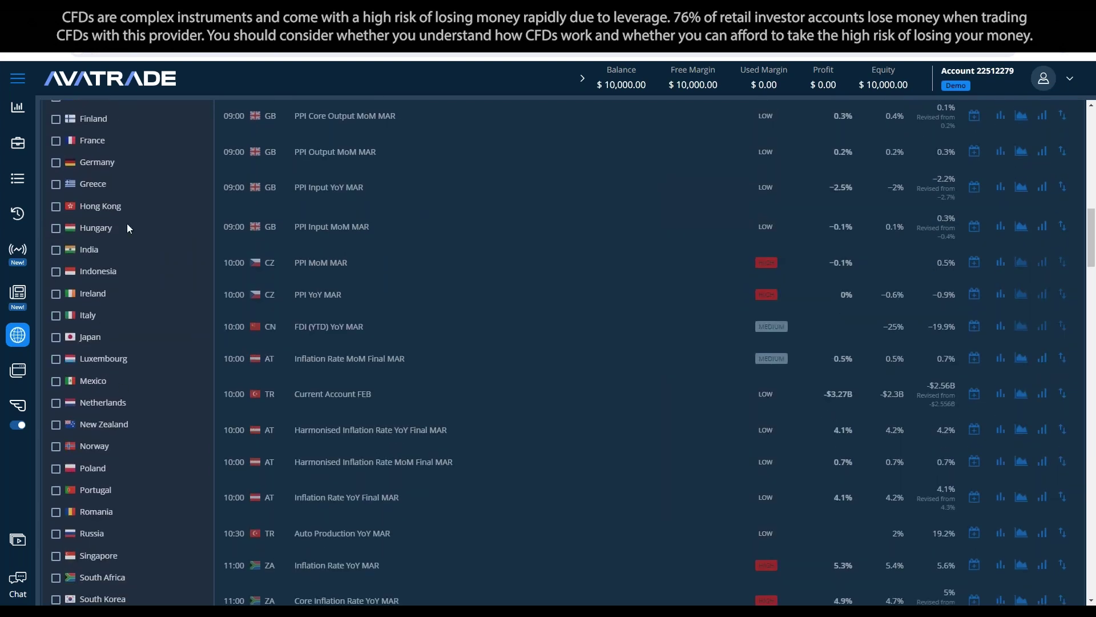
scroll(126, 224, down, 3)
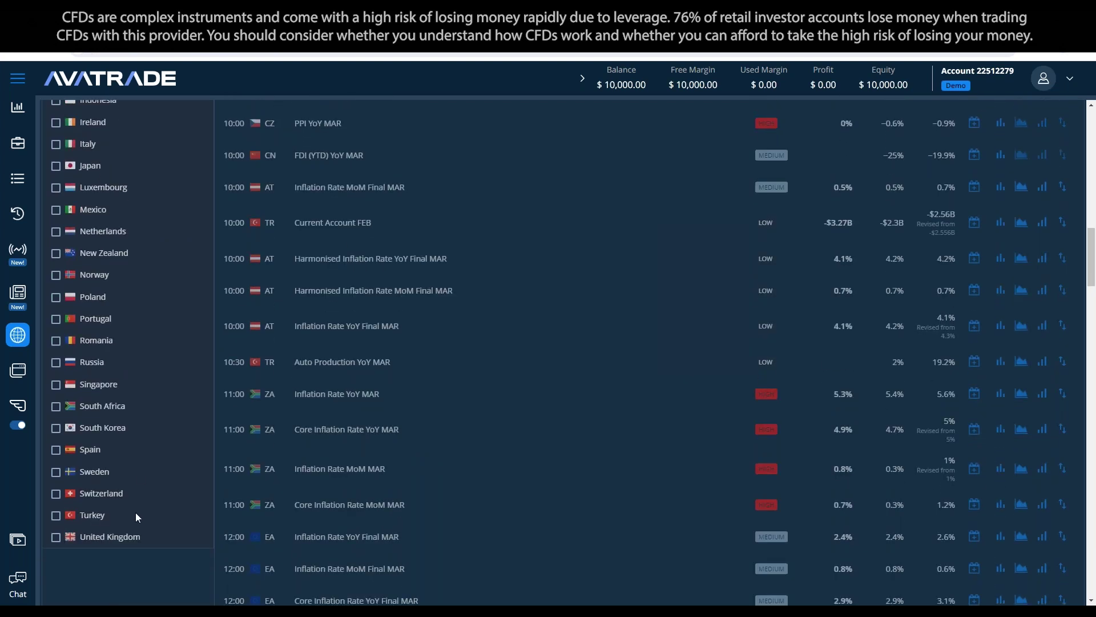
click(57, 387)
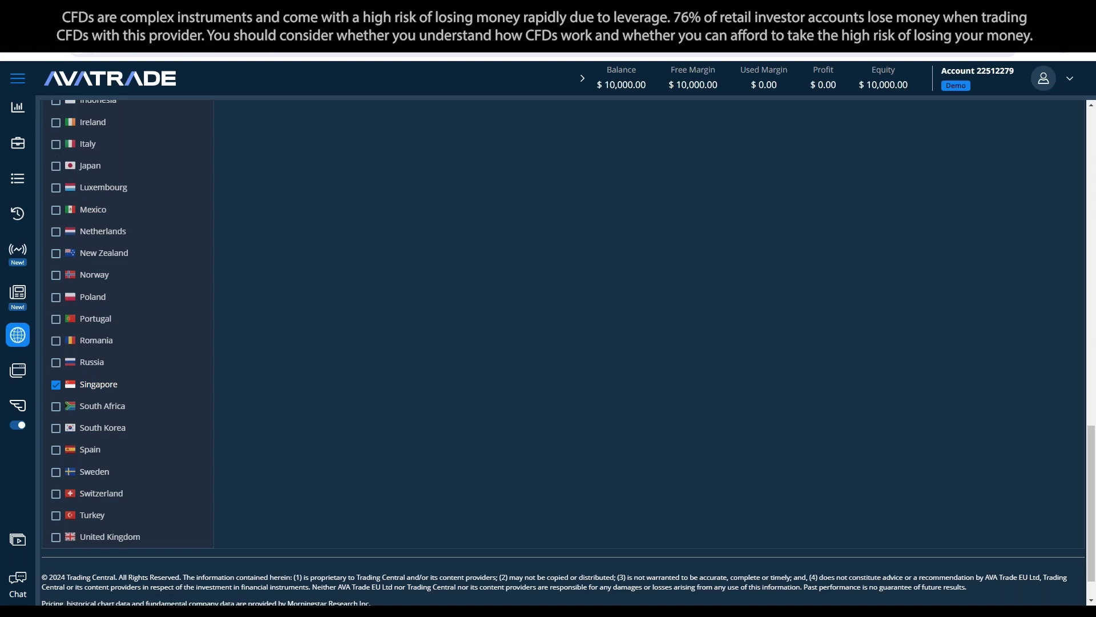
Step: Extend the date range from 17 April to a later end date in May 2024
scroll(662, 308, up, 15)
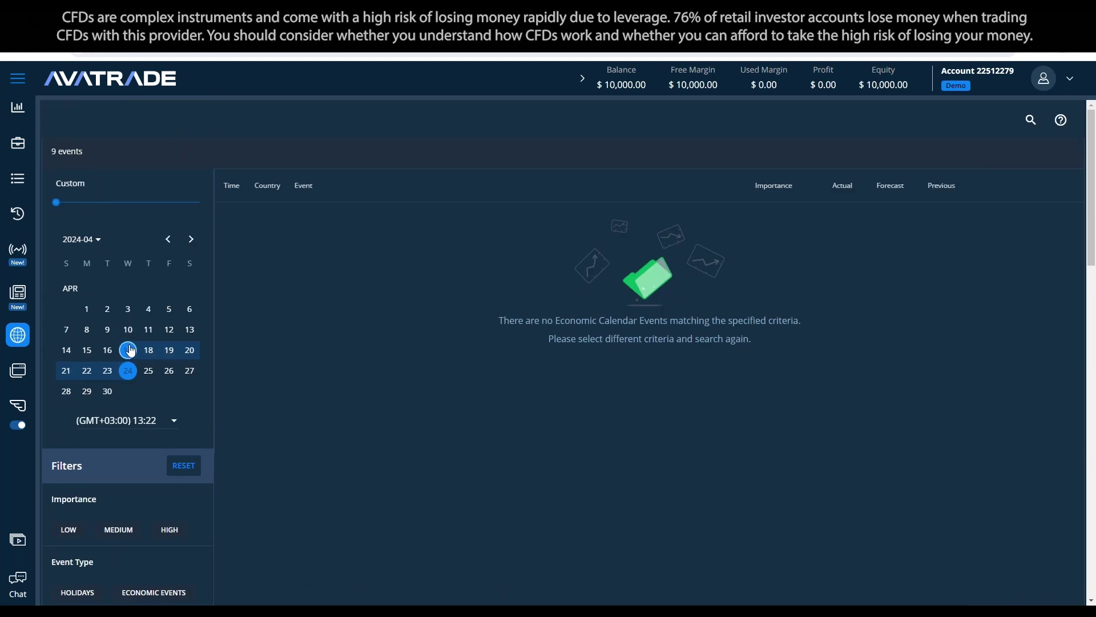
click(128, 350)
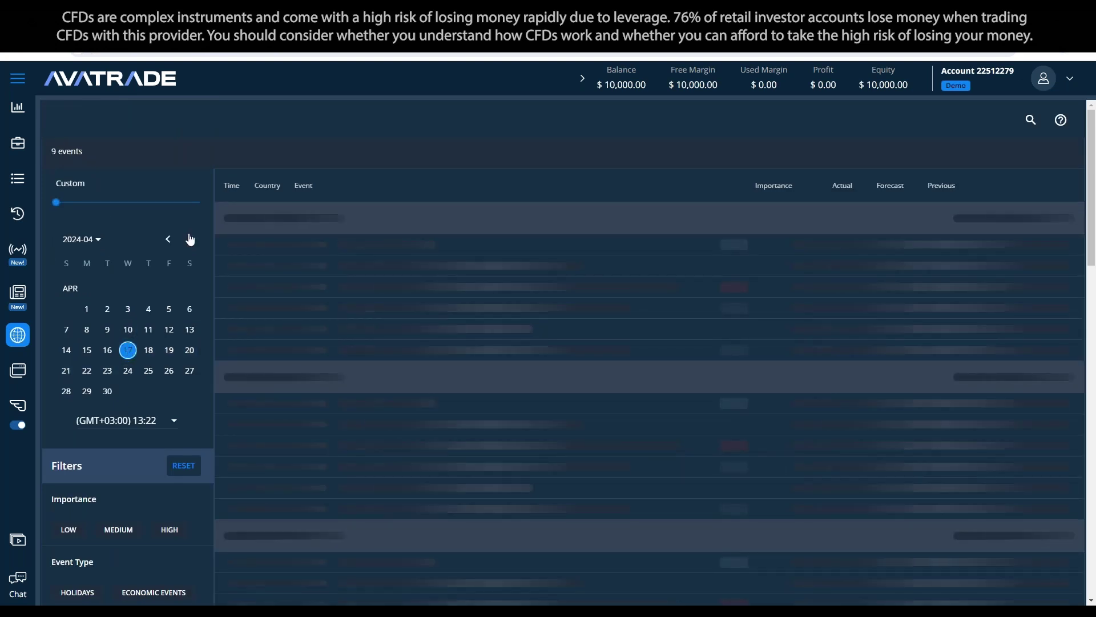
click(191, 238)
click(169, 370)
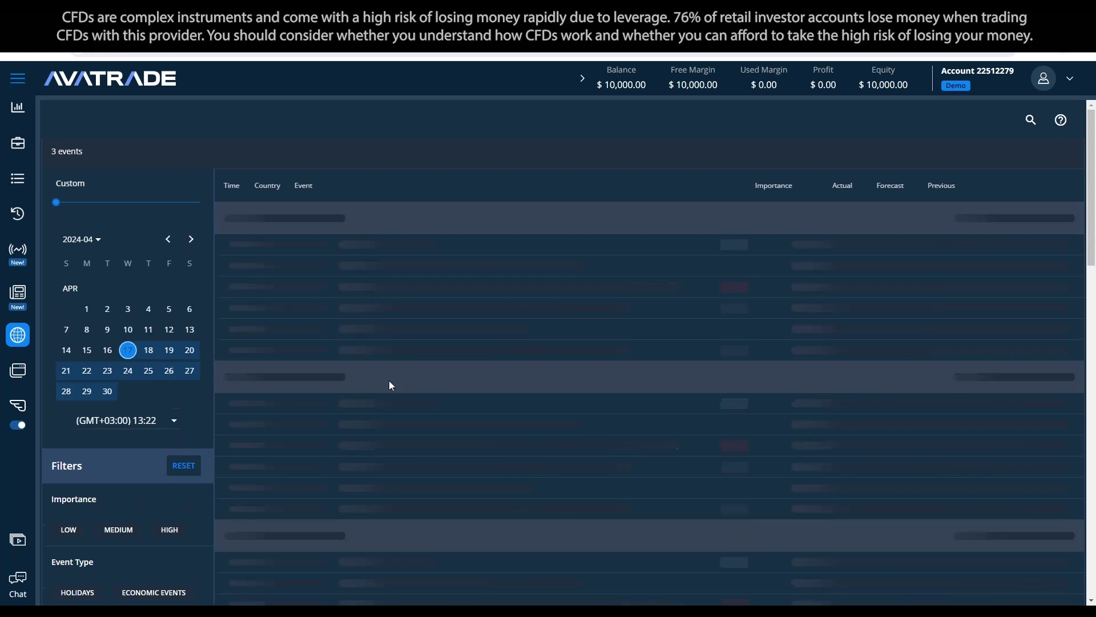
click(398, 393)
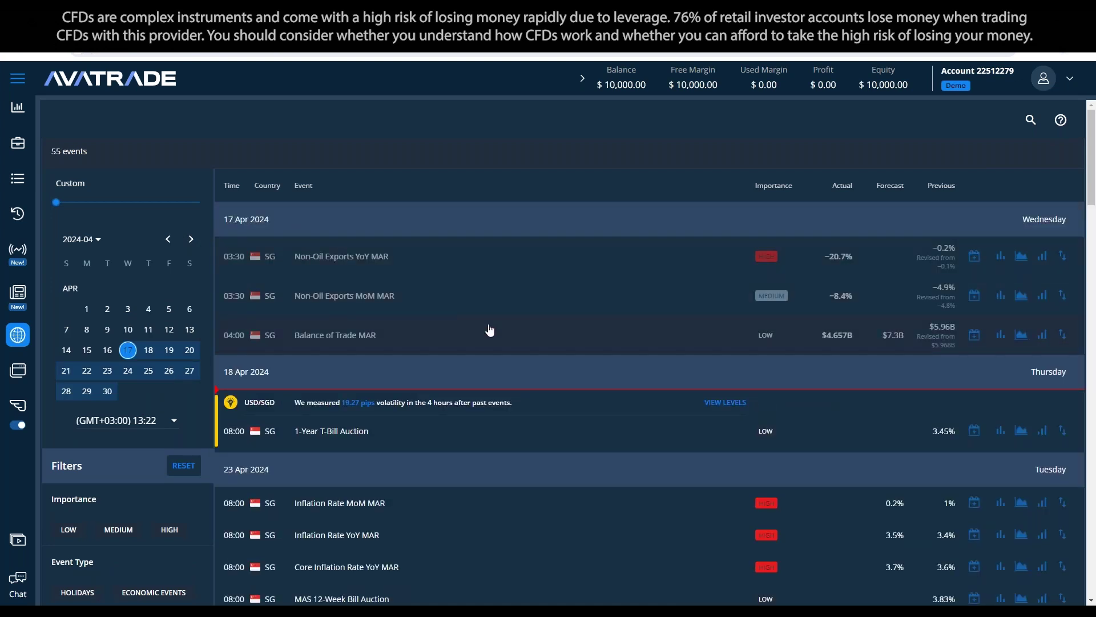
Step: Show only high-importance Singapore events
scroll(560, 345, down, 2)
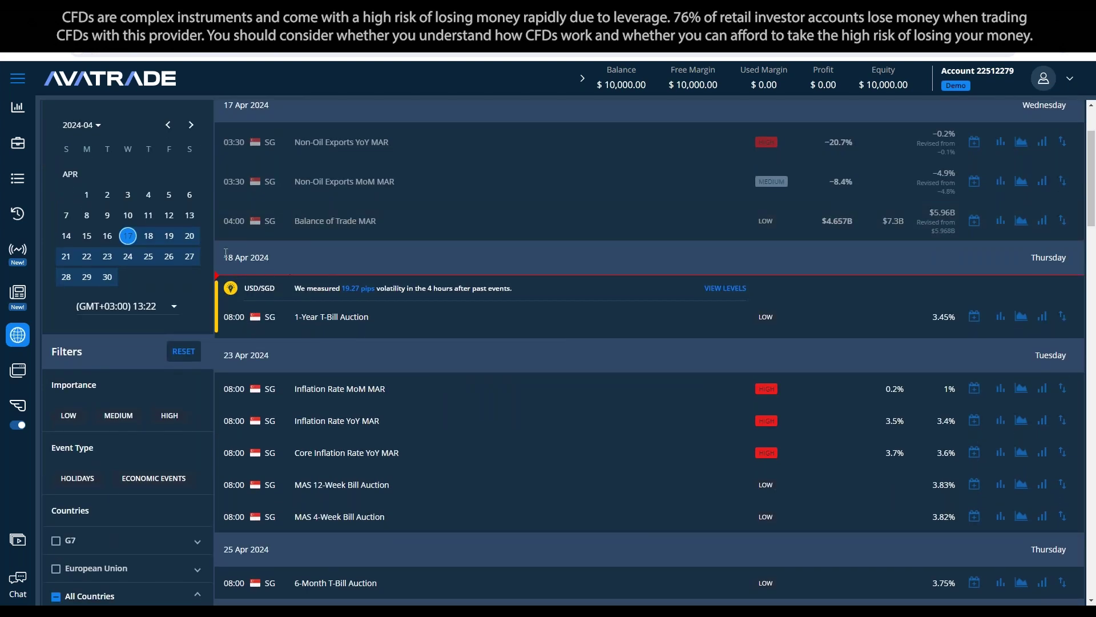
scroll(431, 411, down, 2)
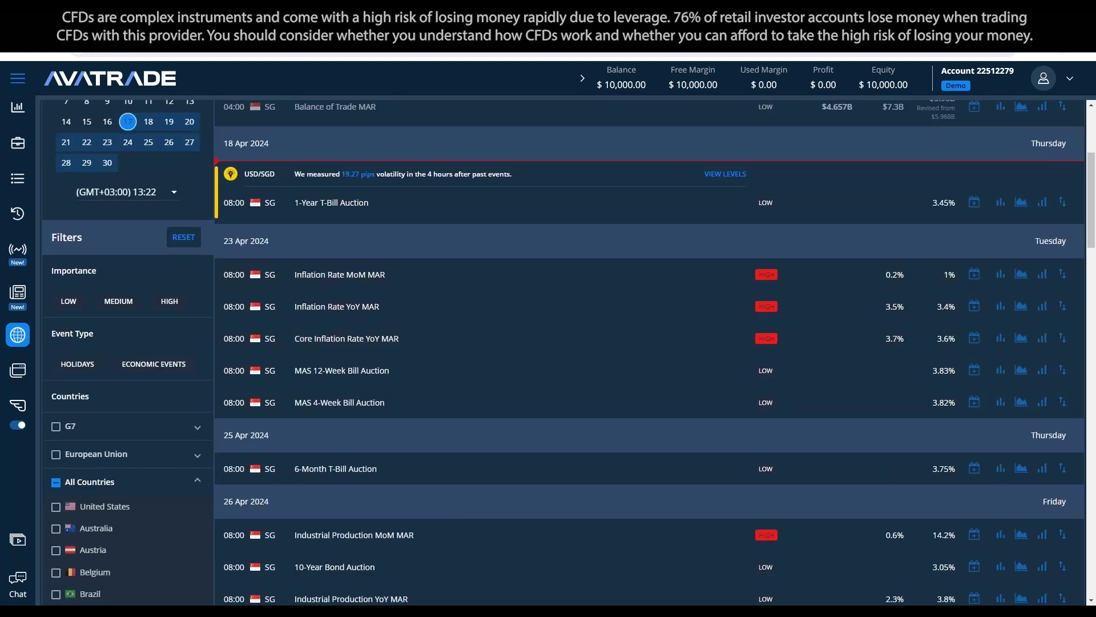
scroll(587, 372, up, 4)
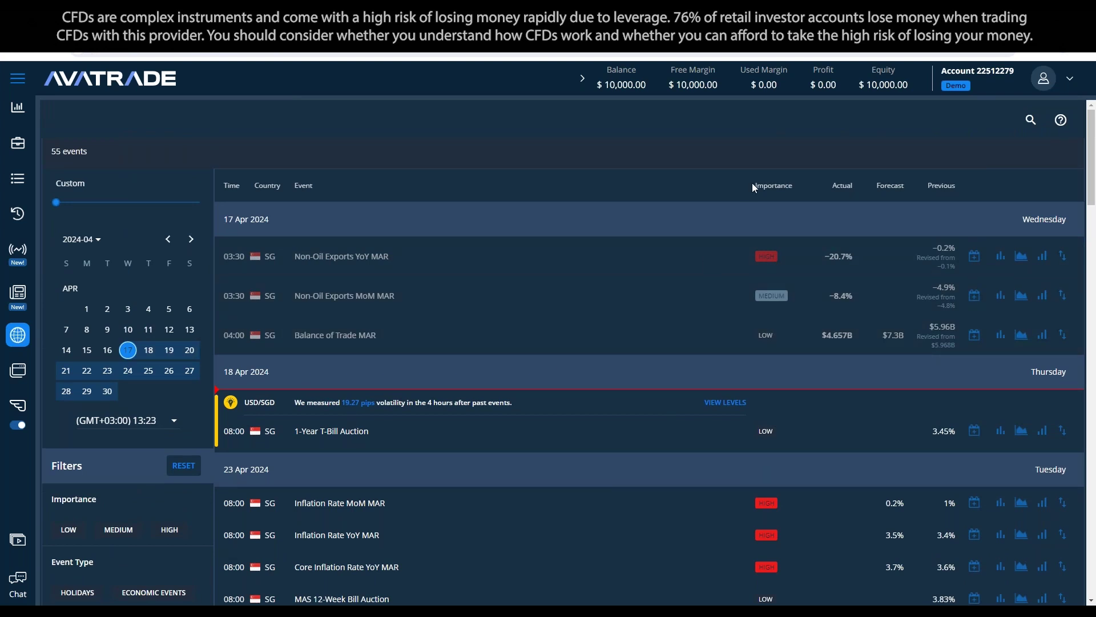
scroll(185, 405, down, 3)
click(178, 360)
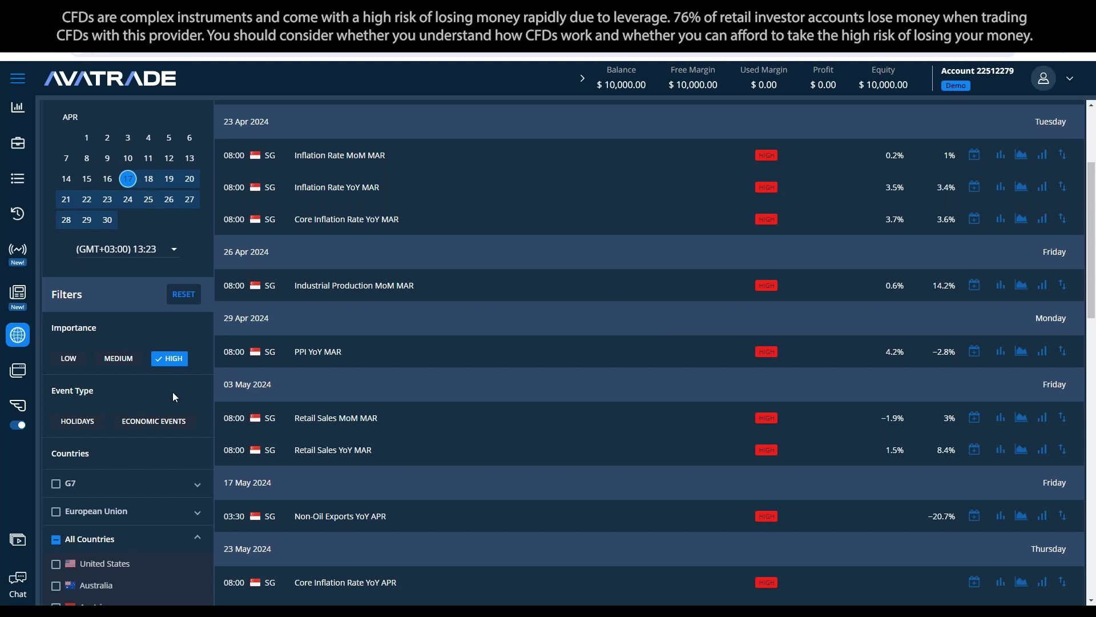
Step: Switch the importance filter from high to low and search events for 'Bi'
click(181, 367)
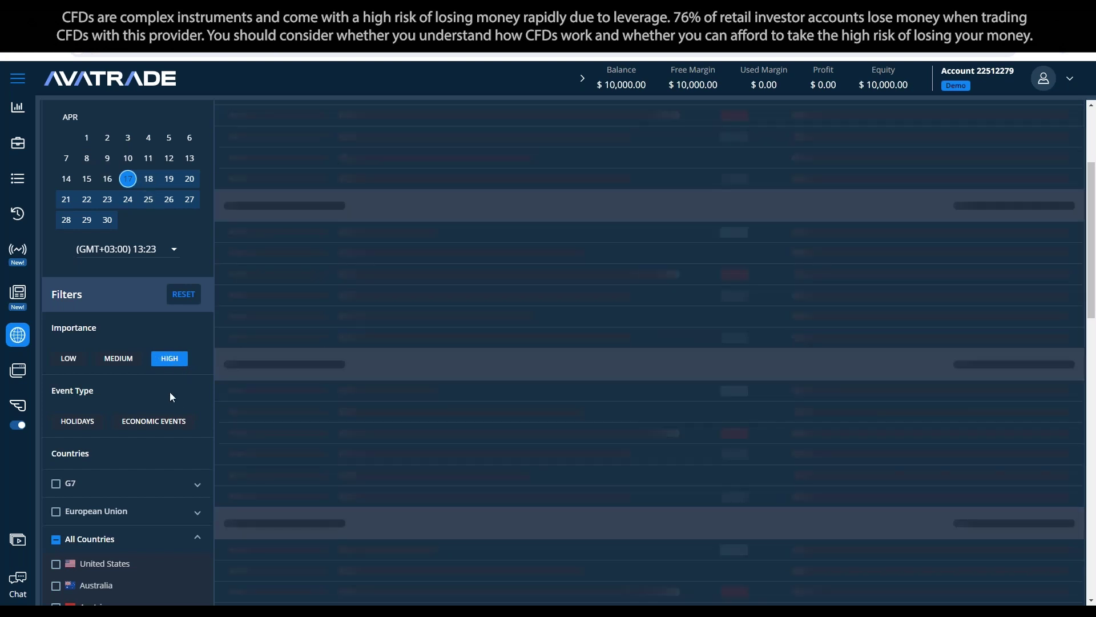
click(70, 360)
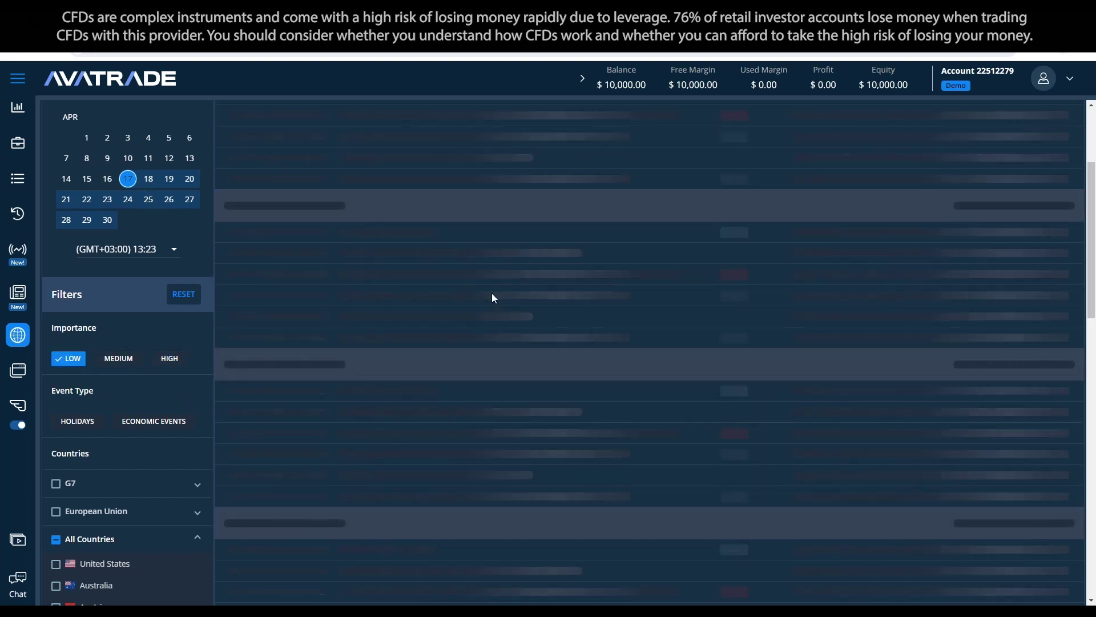
scroll(703, 280, up, 2)
scroll(696, 290, up, 2)
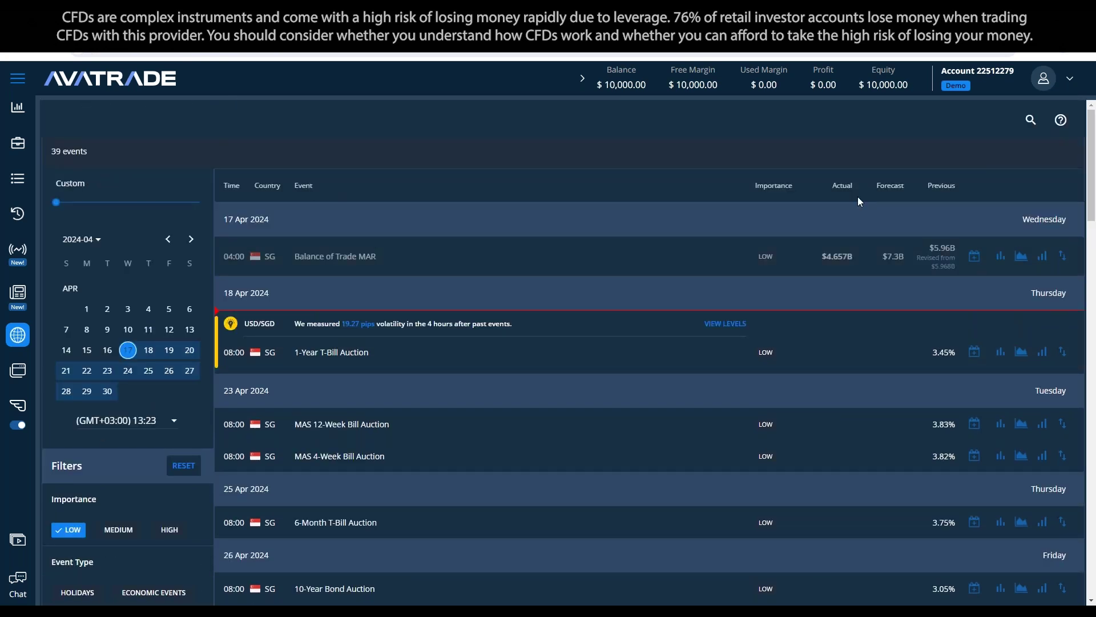
click(1030, 119)
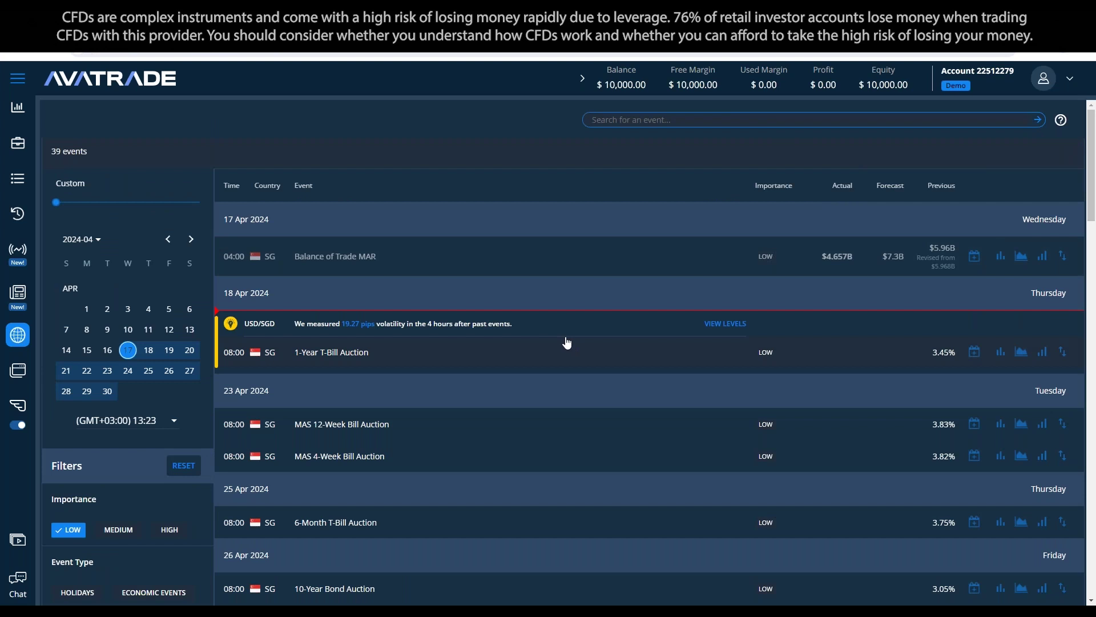
text(Bill)
key(Return)
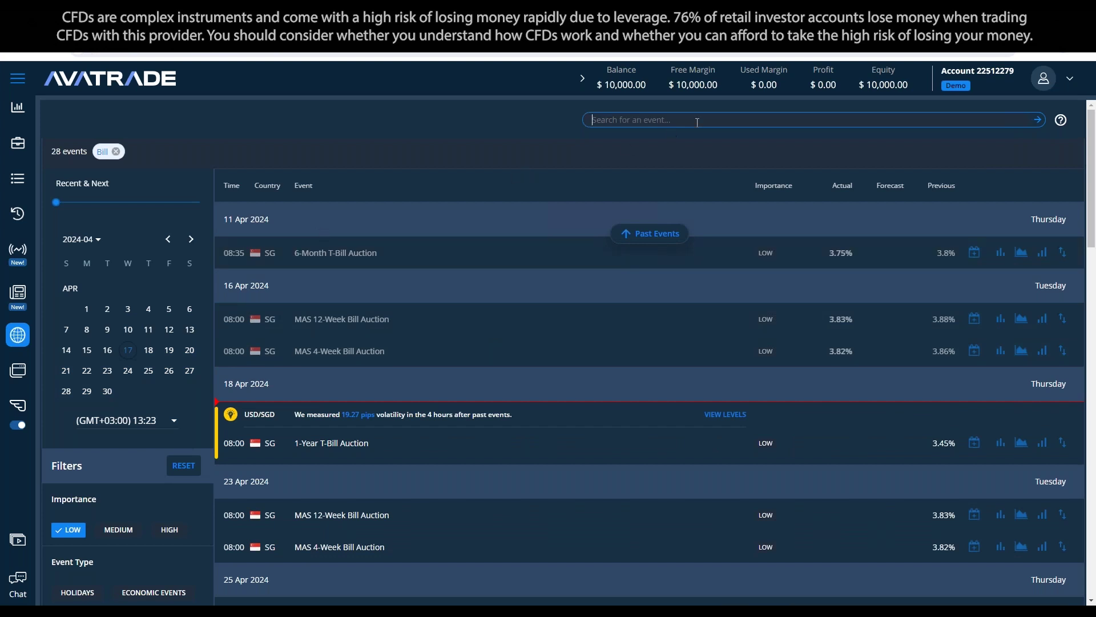
Step: Expand the 18 Apr 1-Year T-Bill Auction to show its charts and impact options
scroll(371, 354, down, 4)
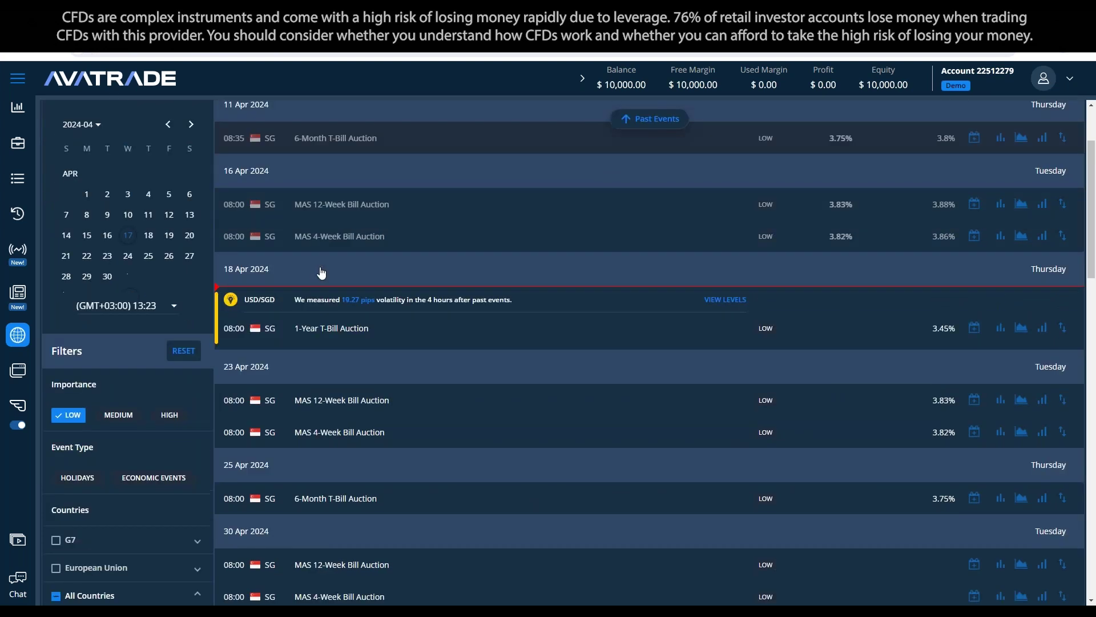
scroll(384, 391, down, 3)
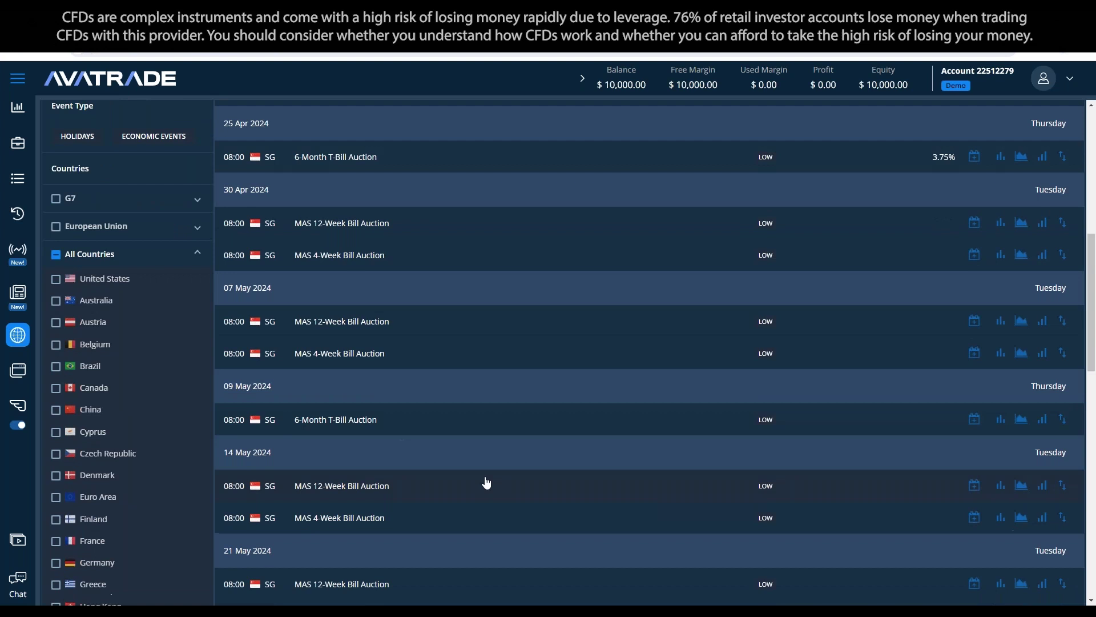
scroll(503, 463, up, 6)
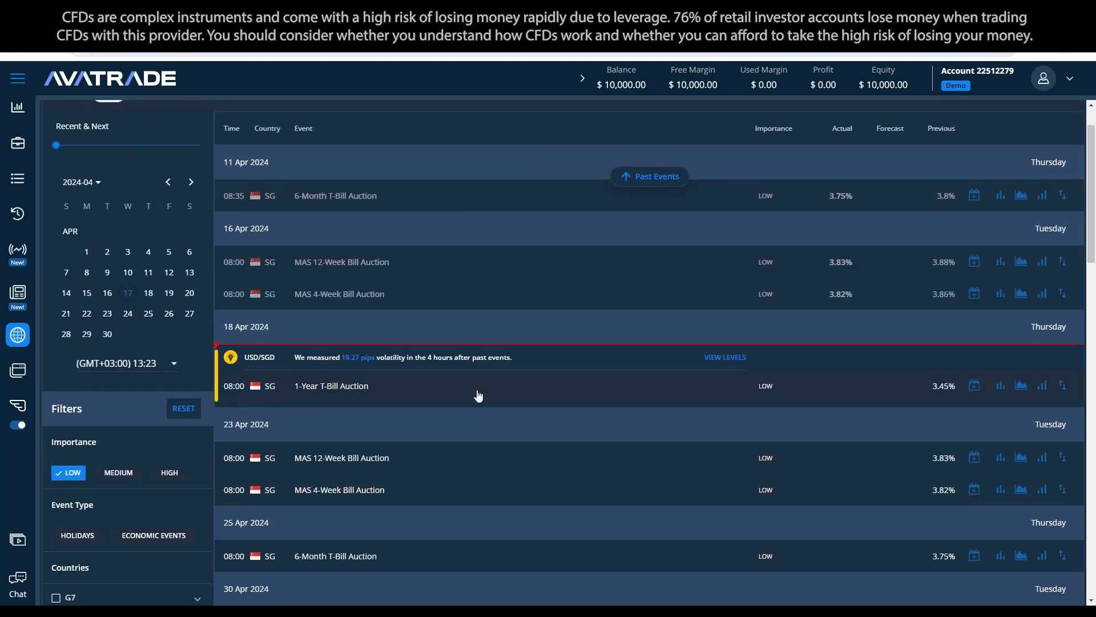
click(477, 394)
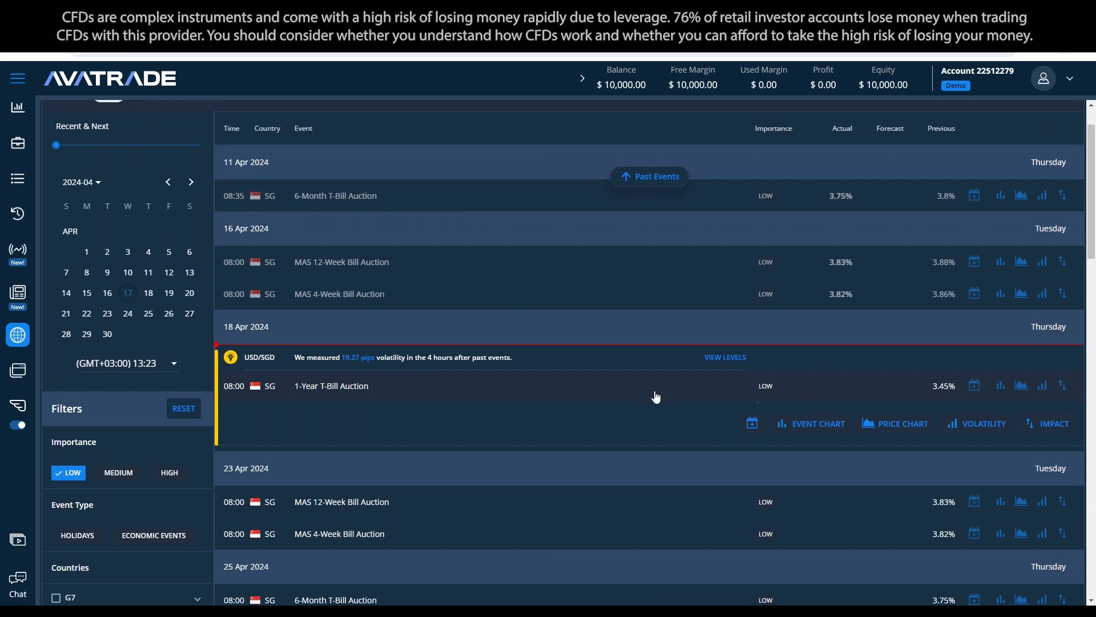
Step: Collapse the T-Bill Auction row and remove the Bill keyword filter
click(411, 392)
scroll(118, 181, up, 1)
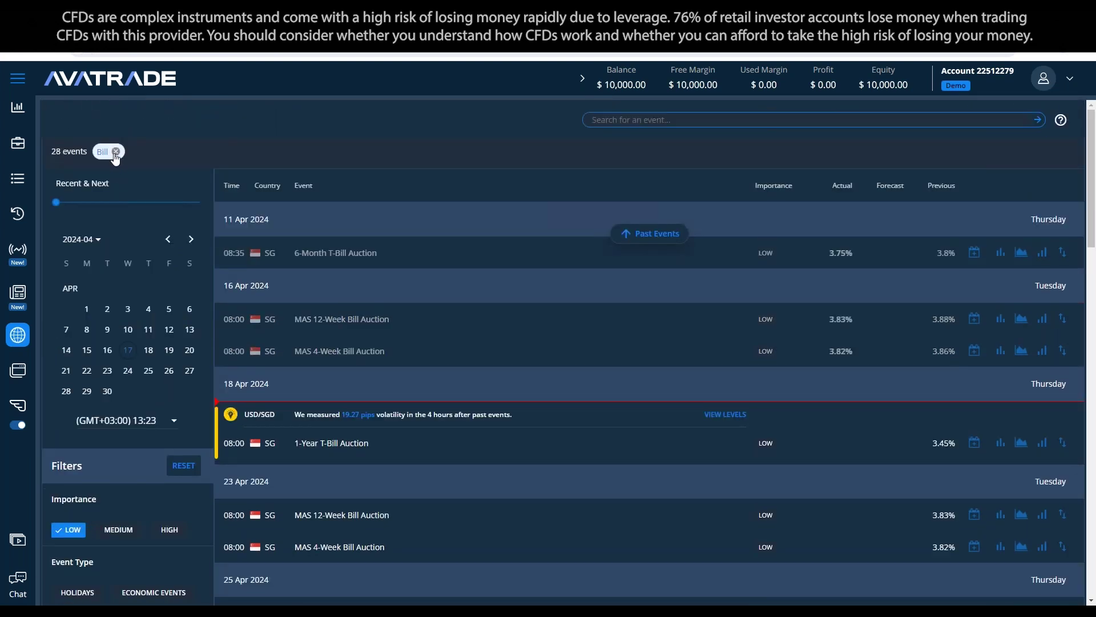
click(116, 151)
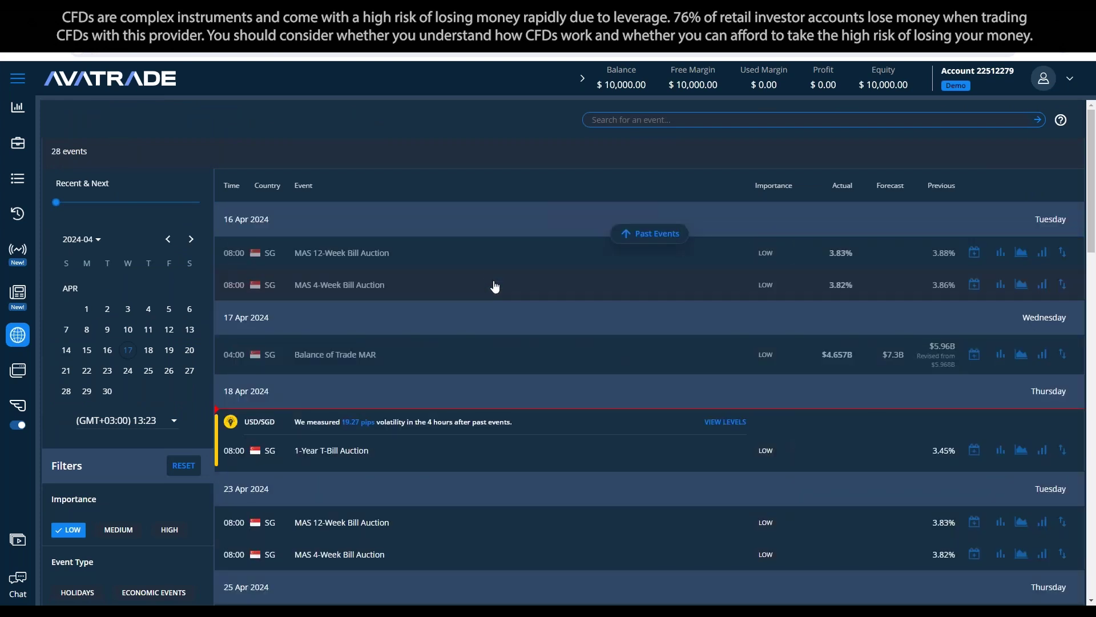
scroll(494, 283, down, 8)
Step: Expand and collapse the URA Property Index and Unemployment Rate Prel Q1 descriptions
click(486, 331)
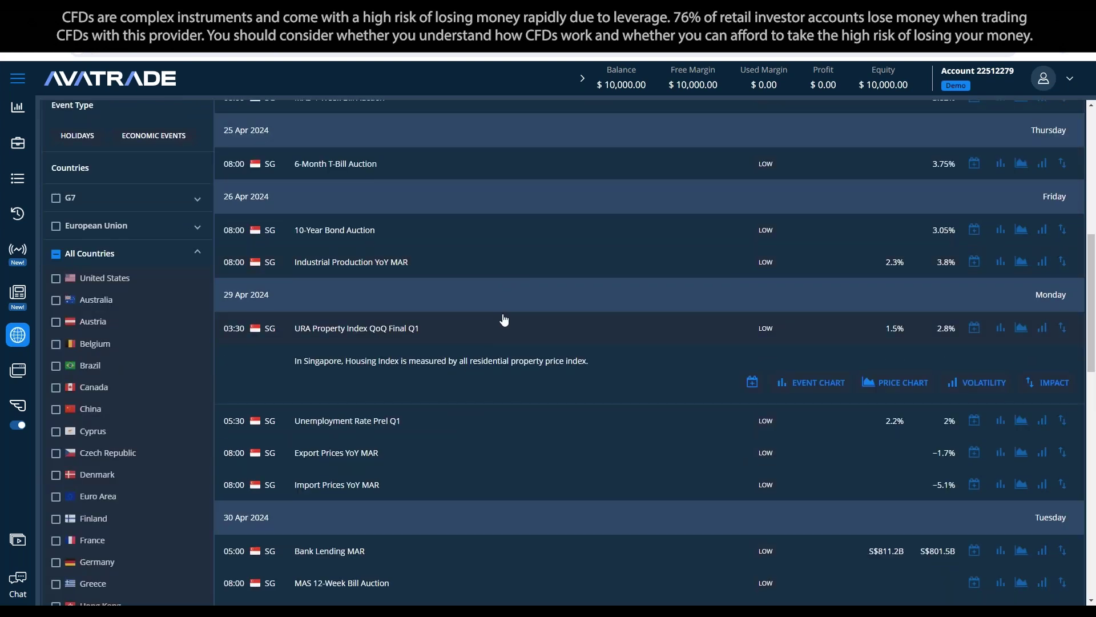
click(507, 327)
click(510, 361)
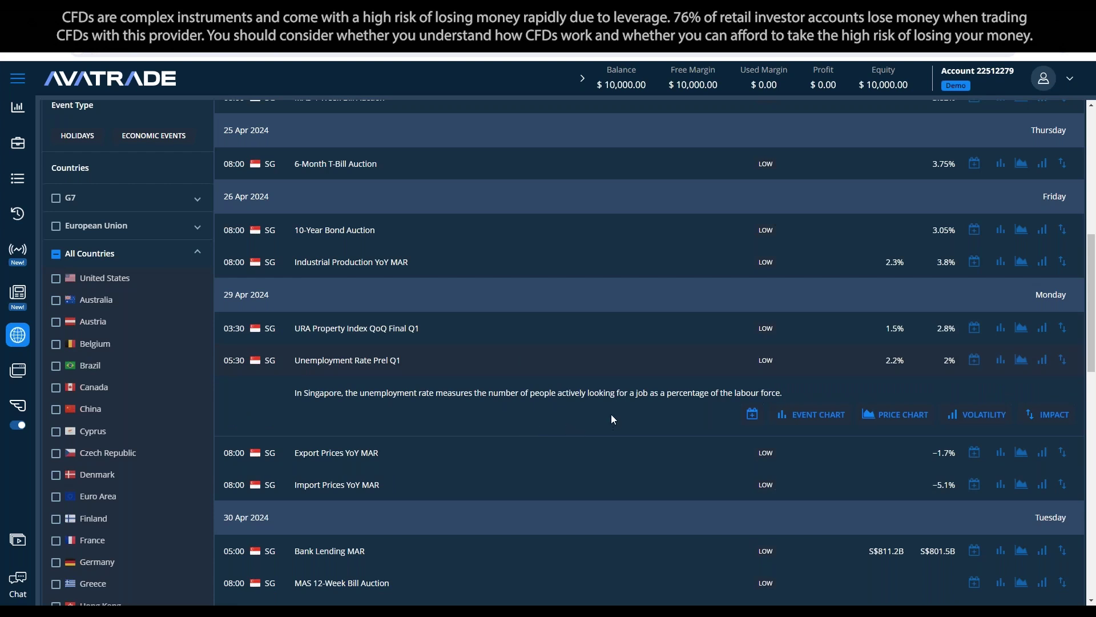
click(339, 361)
click(339, 361)
click(756, 367)
click(701, 357)
Step: Highlight the Actual column heading and look over the event list
scroll(921, 249, up, 6)
scroll(968, 338, up, 2)
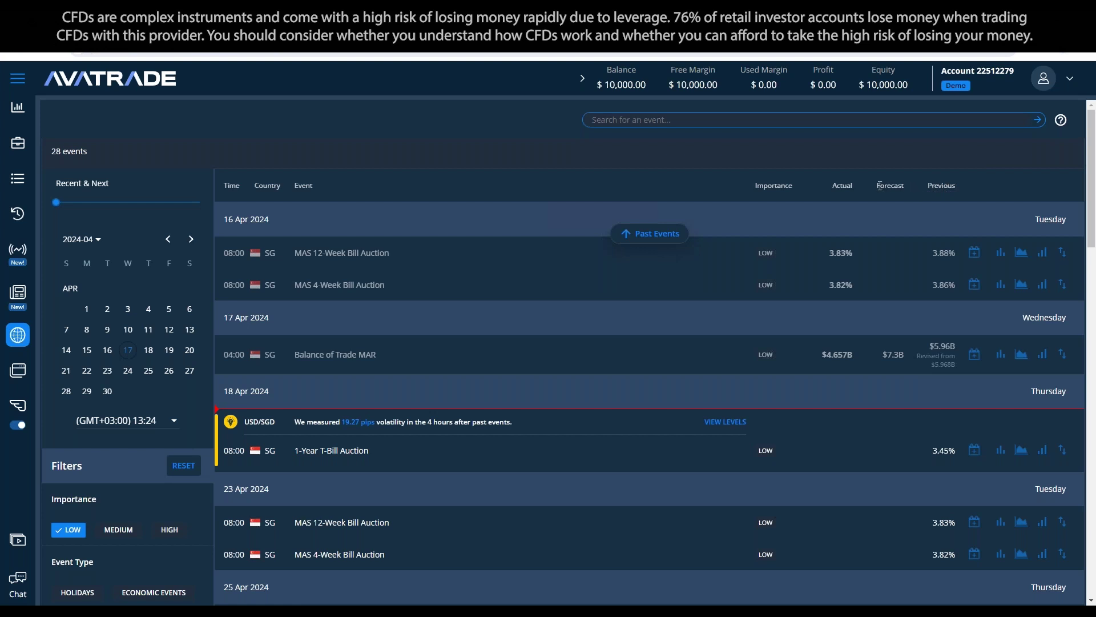
double_click(842, 185)
scroll(172, 296, down, 4)
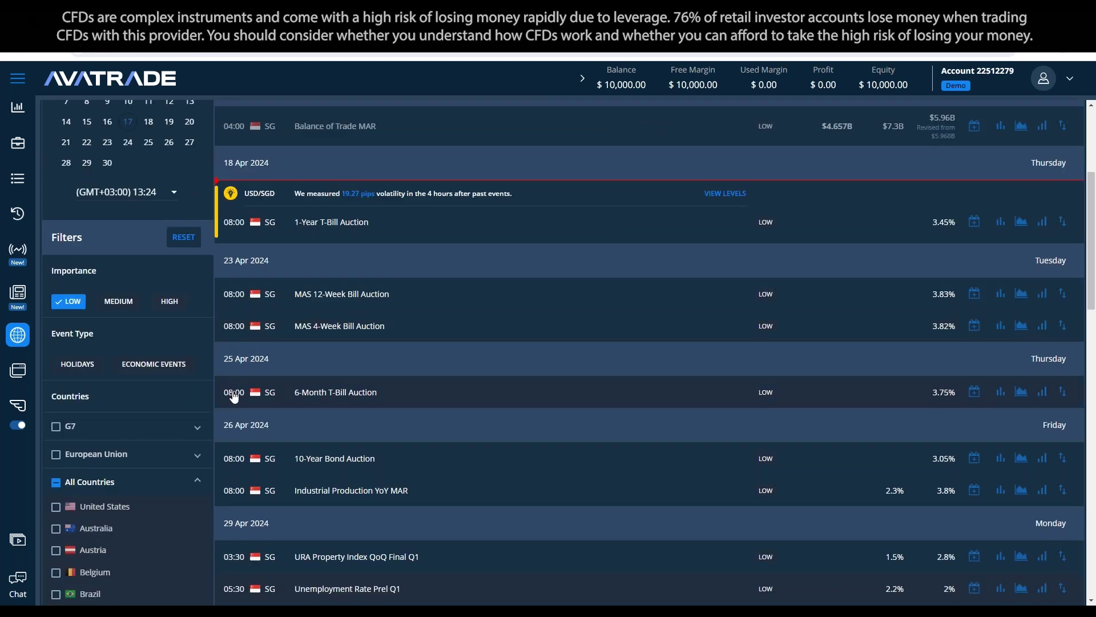
scroll(501, 336, up, 3)
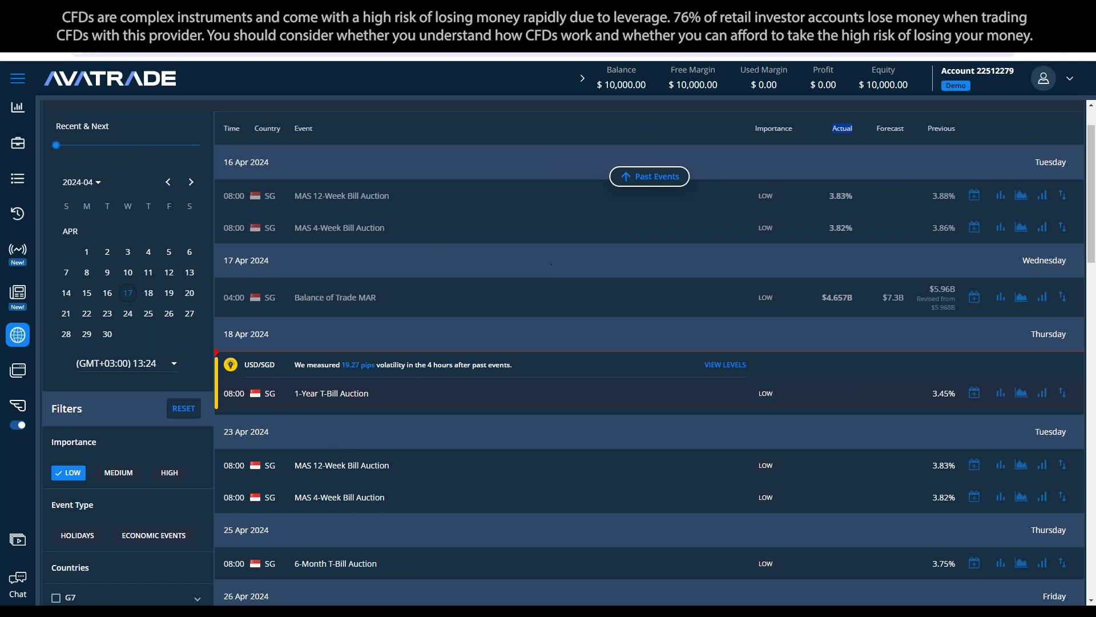
scroll(557, 423, up, 1)
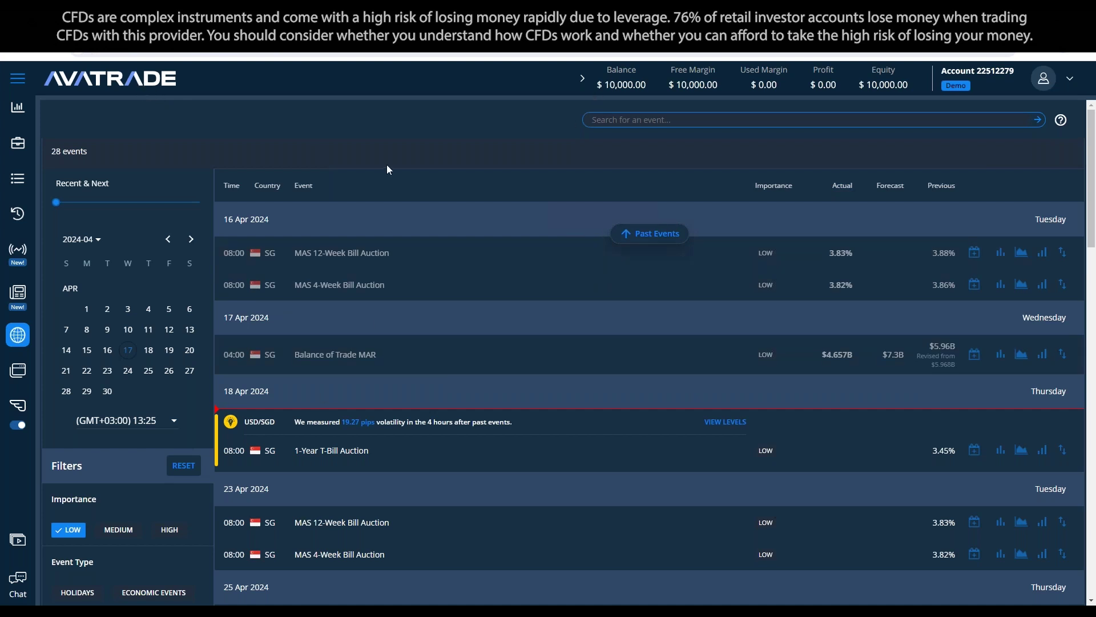
Step: Delete all text in the Notepad notes with Ctrl+A, then minimise Notepad
key(alt+Tab)
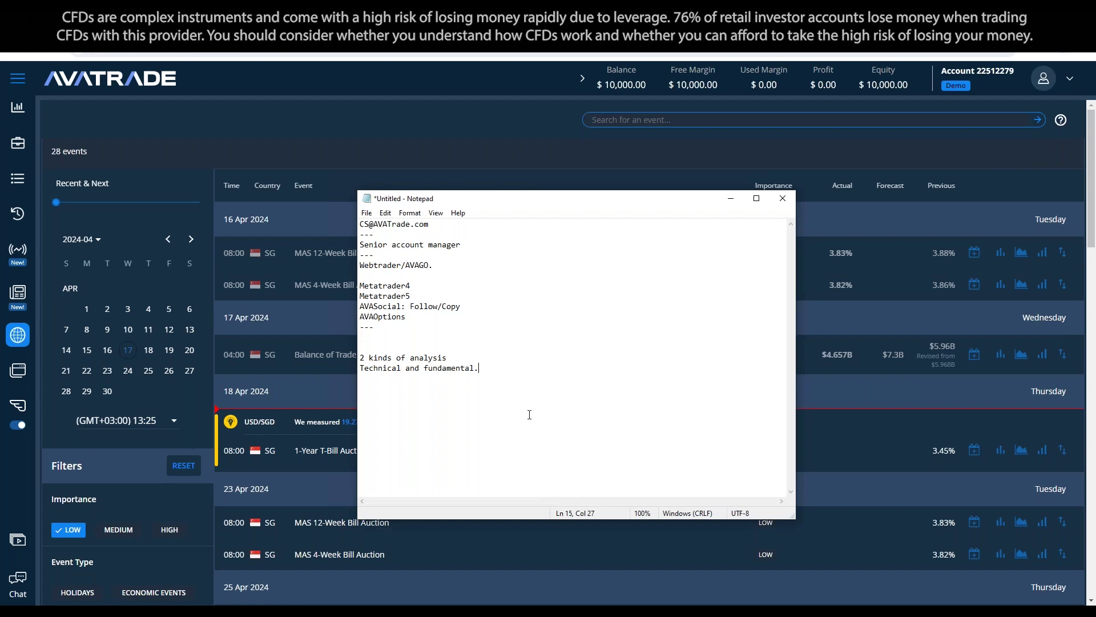
key(ctrl+a)
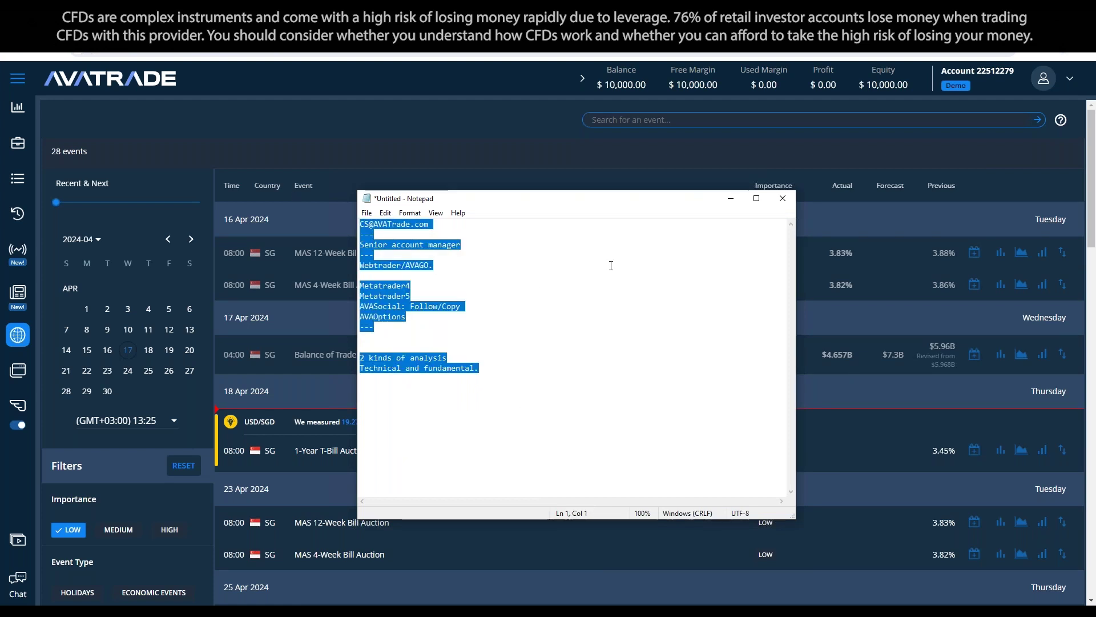
key(BackSpace)
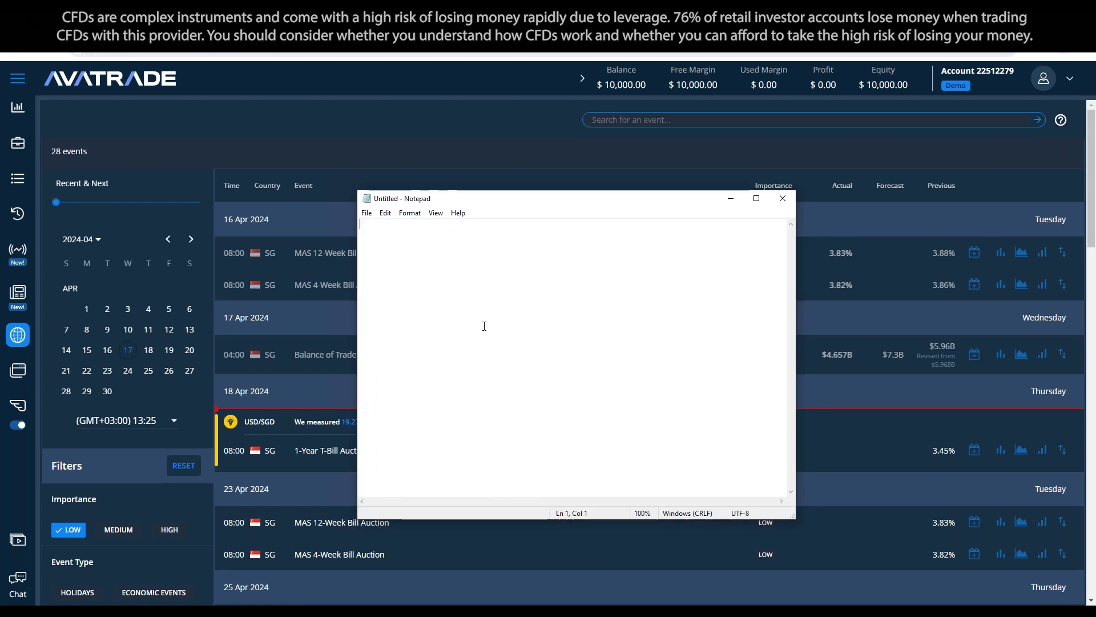
click(193, 122)
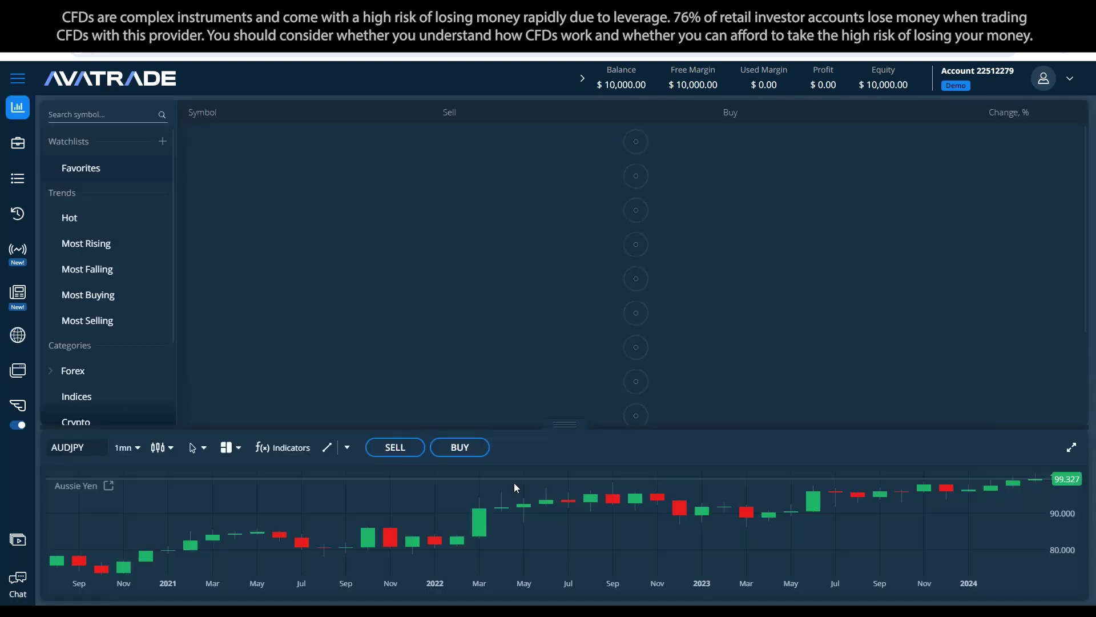
Step: Expand Commodities, list the Energies instruments, and start a CrudeOIL buy order
scroll(86, 257, down, 2)
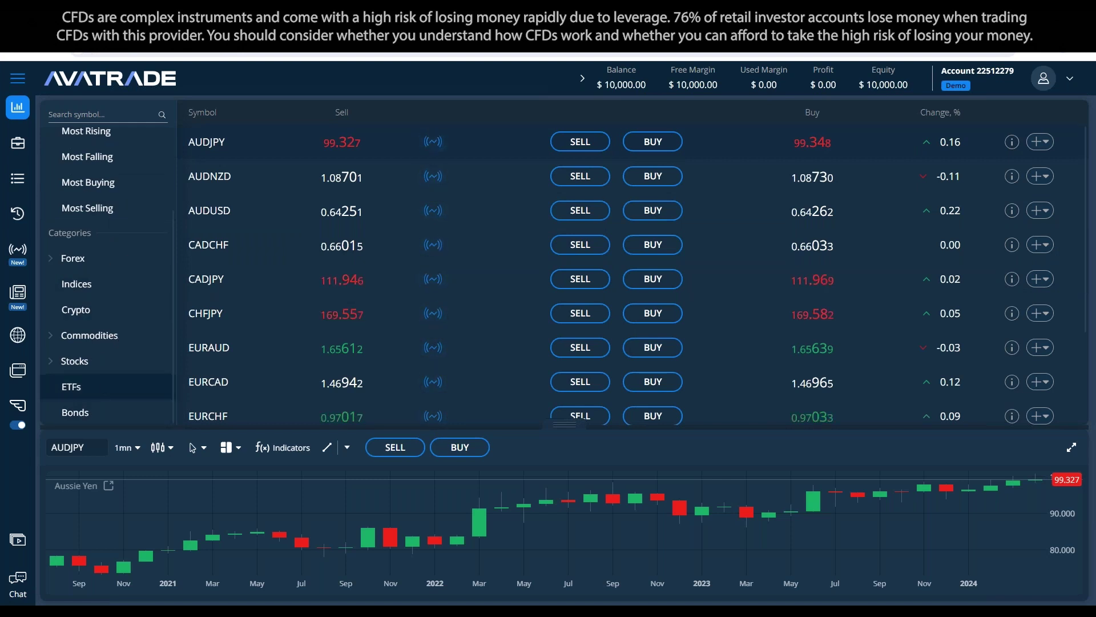
click(85, 335)
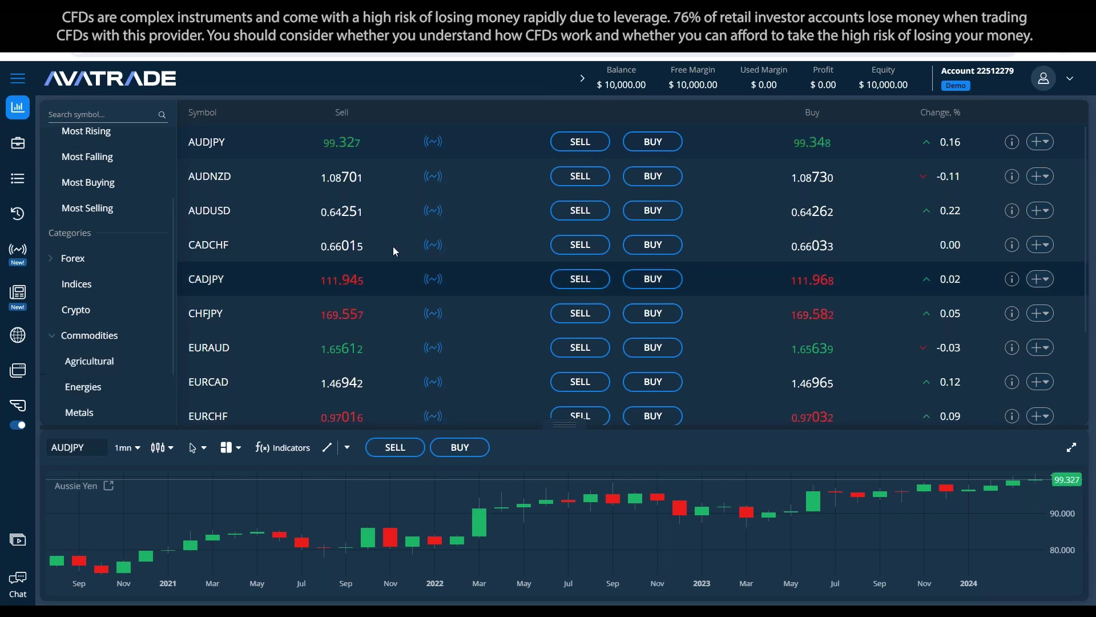
scroll(85, 335, down, 2)
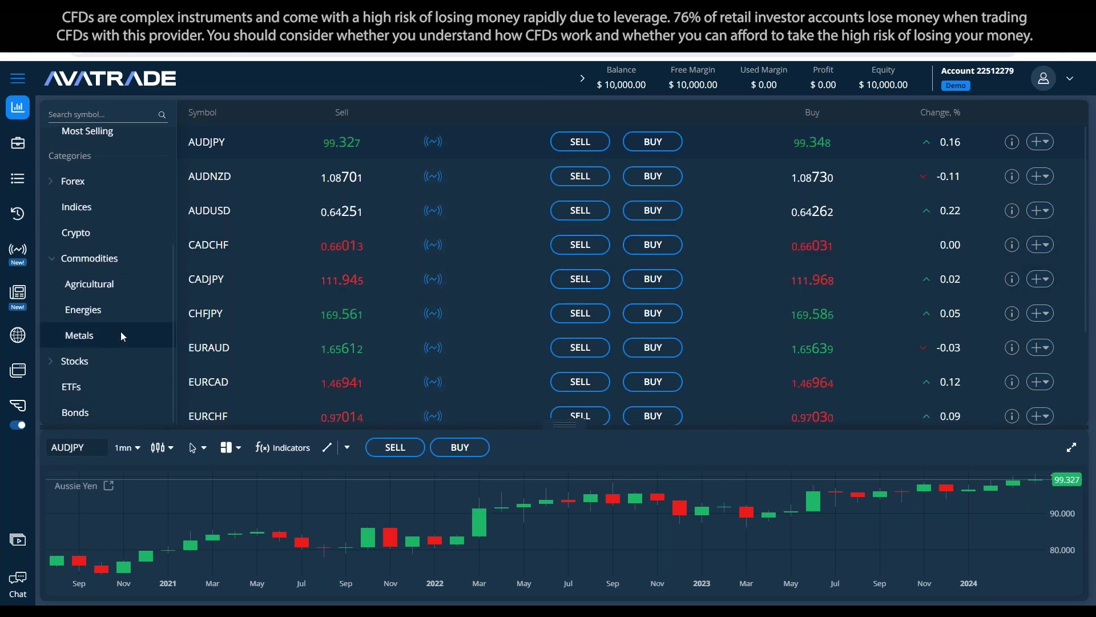
click(109, 312)
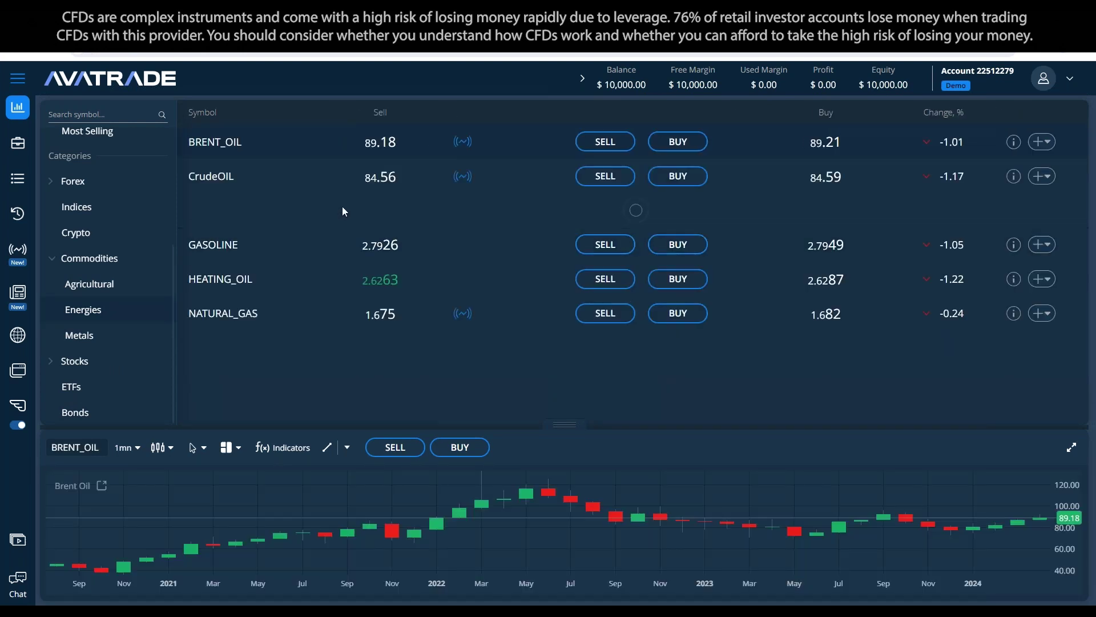
click(691, 176)
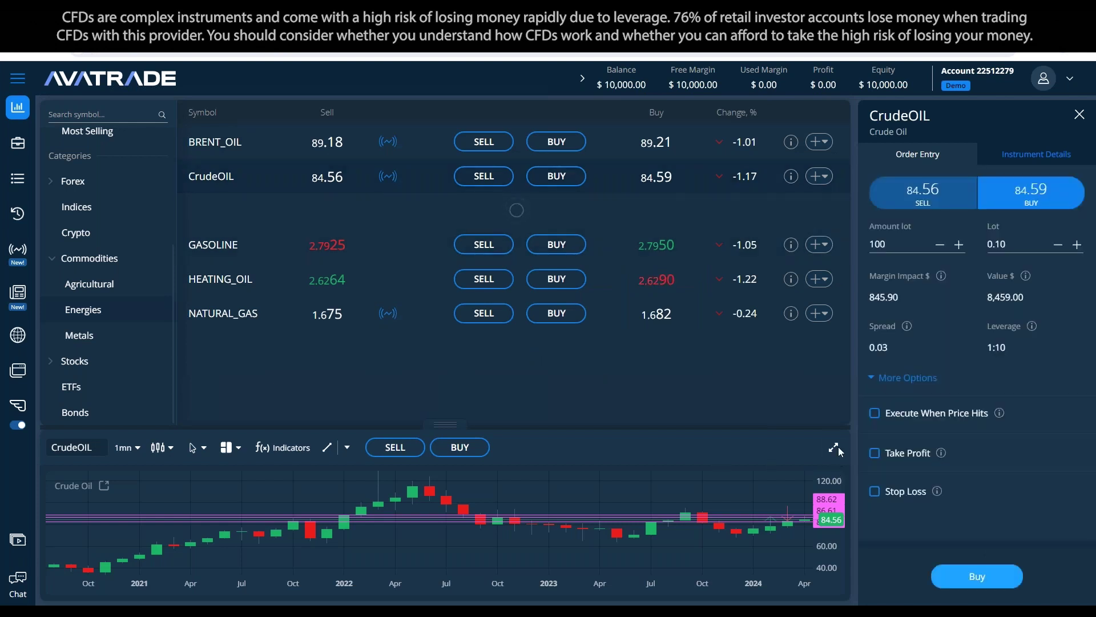
Step: Maximise the chart and clear all drawn price lines from it
click(835, 447)
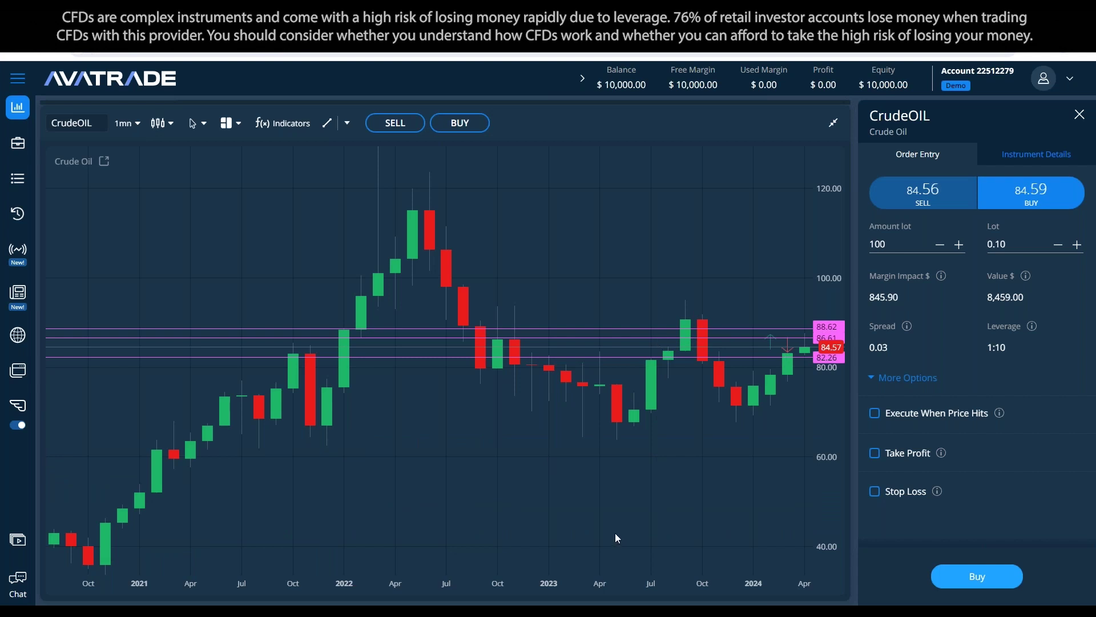
click(347, 124)
click(359, 444)
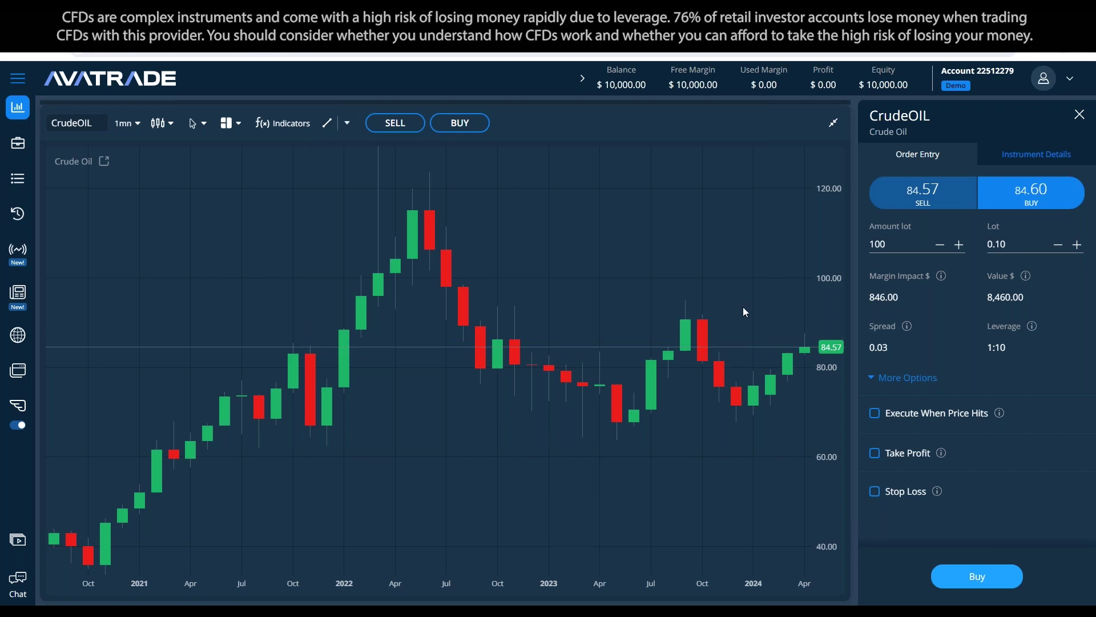
scroll(728, 335, down, 3)
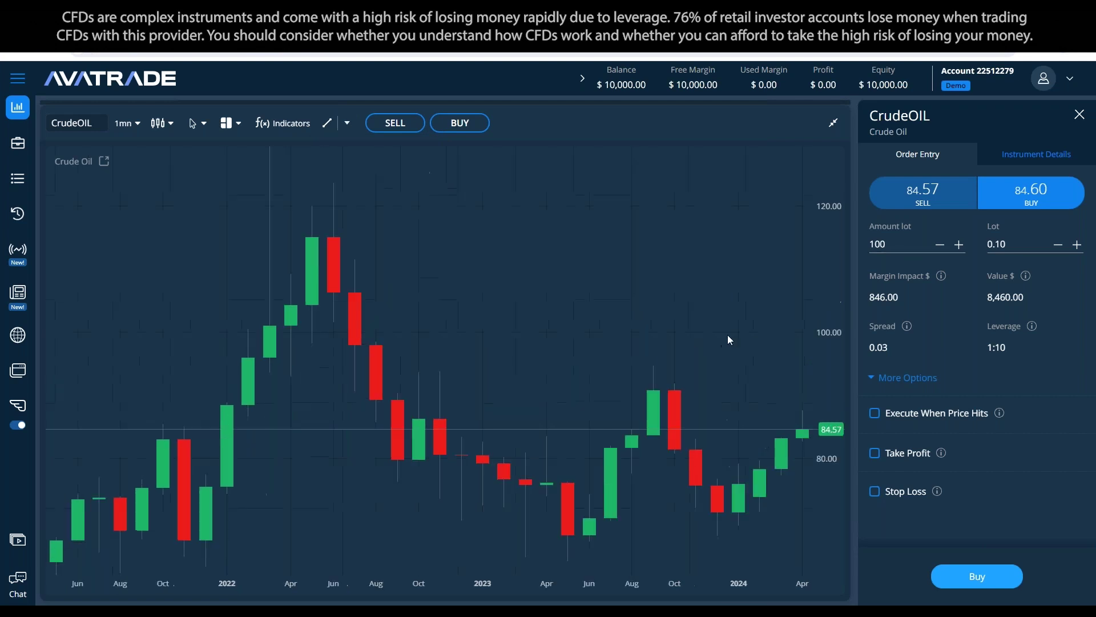
scroll(807, 348, up, 1)
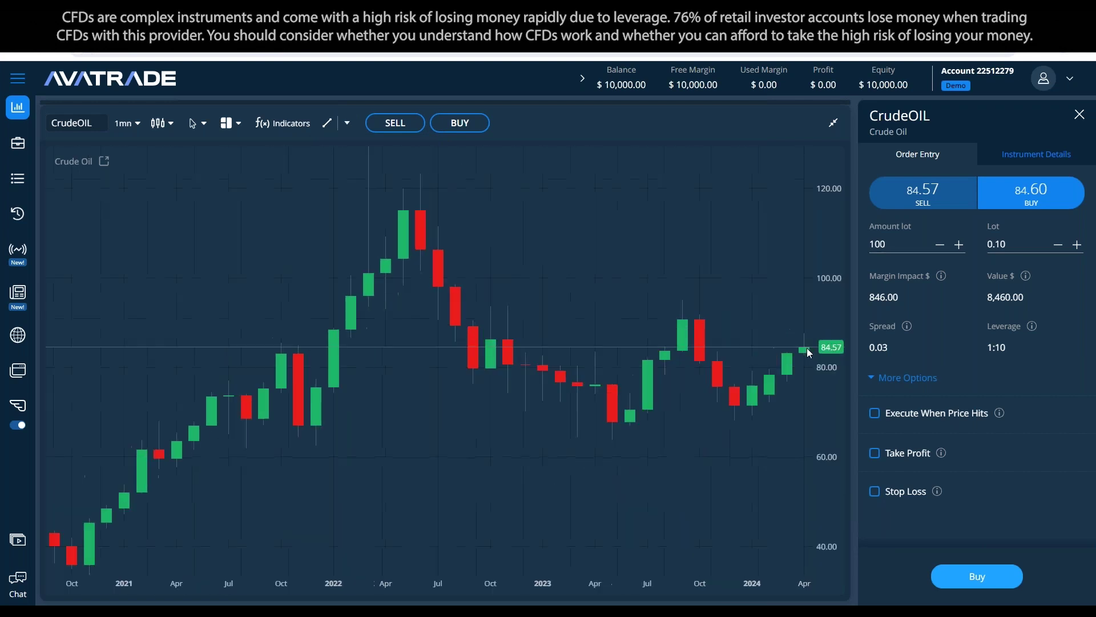
scroll(495, 317, up, 1)
click(833, 123)
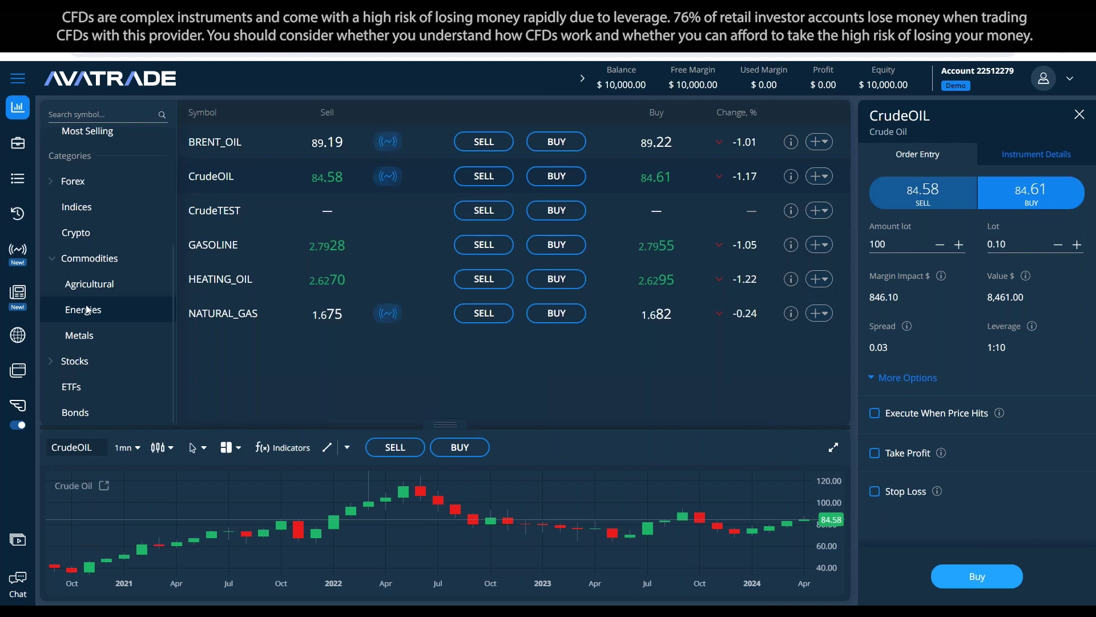
Step: Reload CrudeOIL on the chart by searching 'CL', then restore the chart size
click(833, 447)
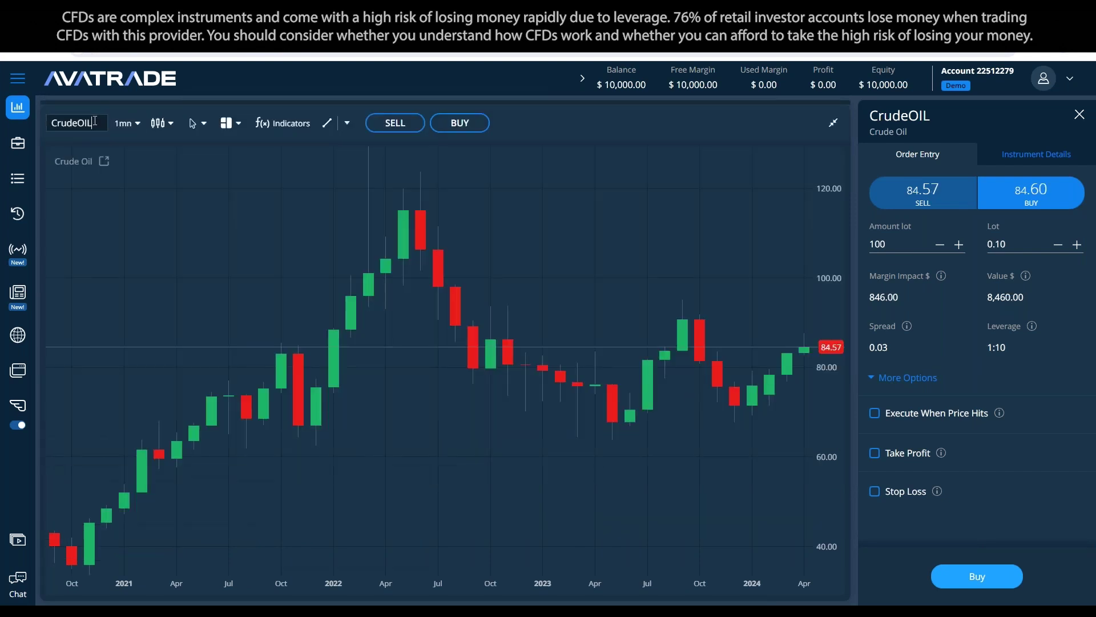
click(72, 123)
text(CL)
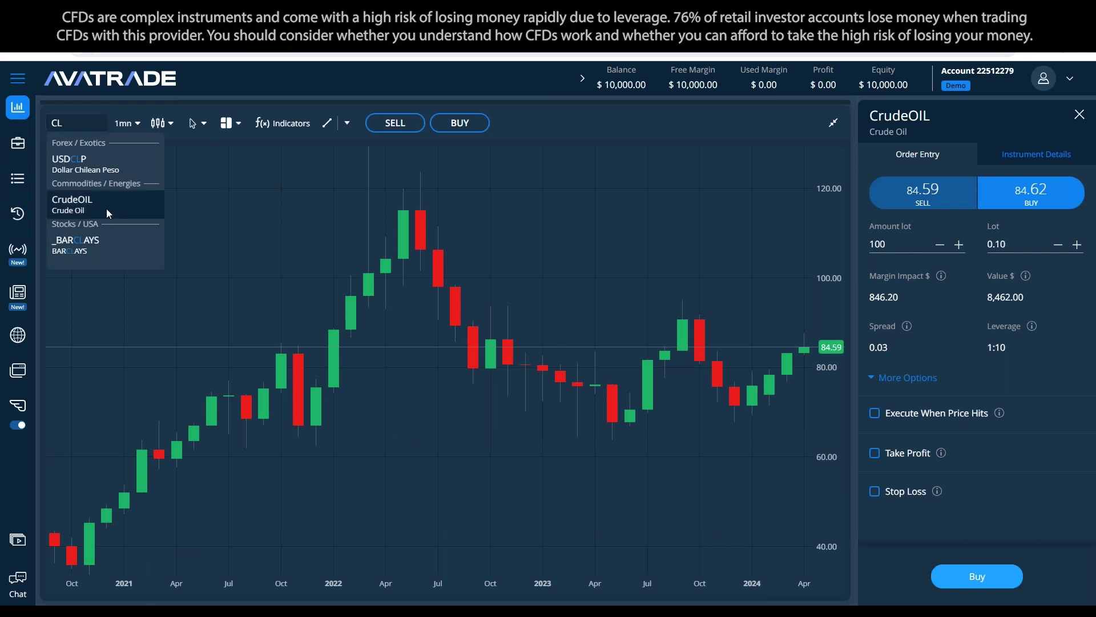
click(106, 207)
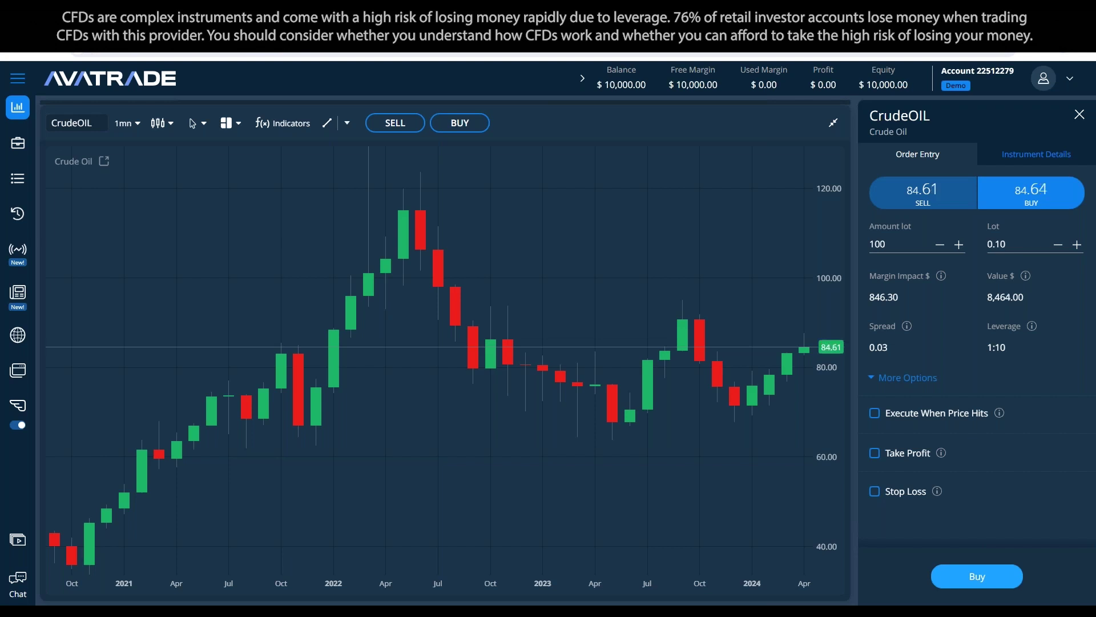
click(826, 123)
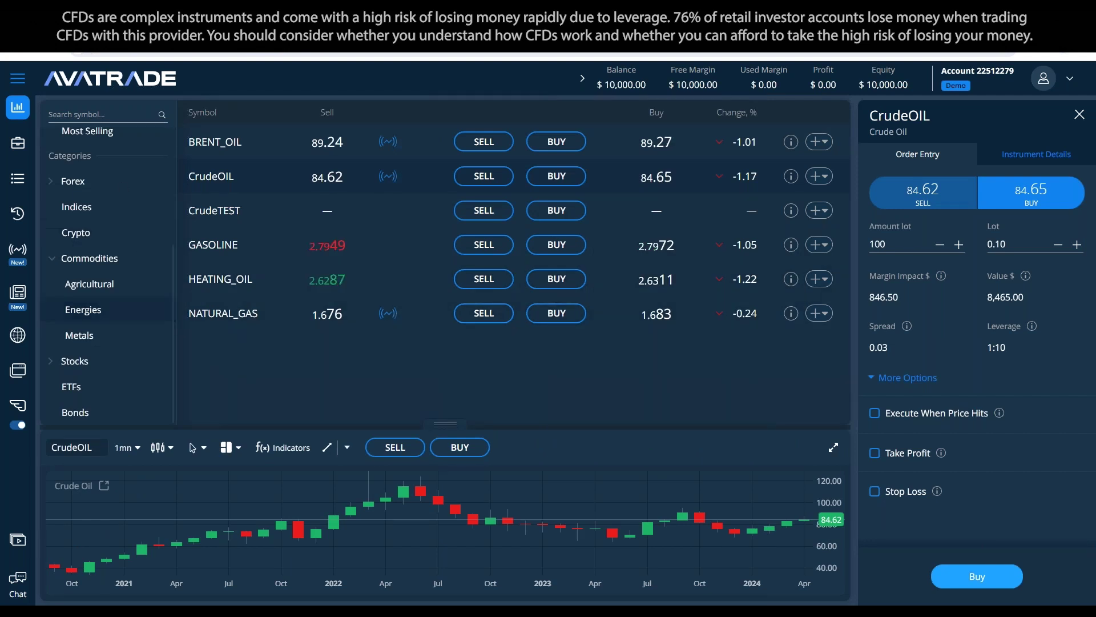
Step: Close the CrudeOIL order ticket and bring up the trading signals table
click(61, 300)
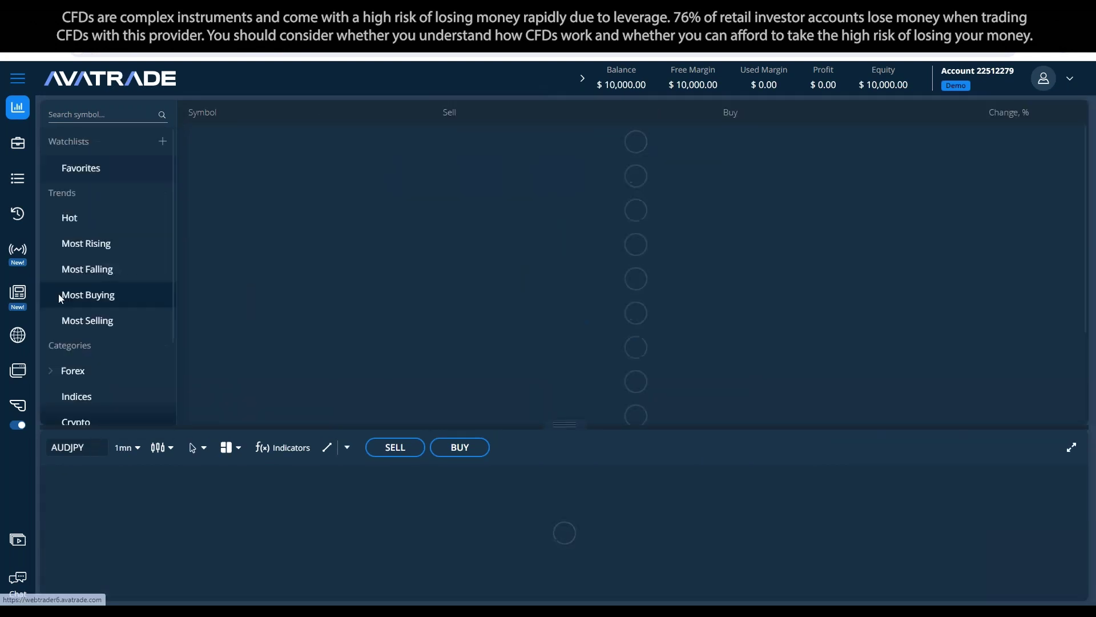
click(36, 266)
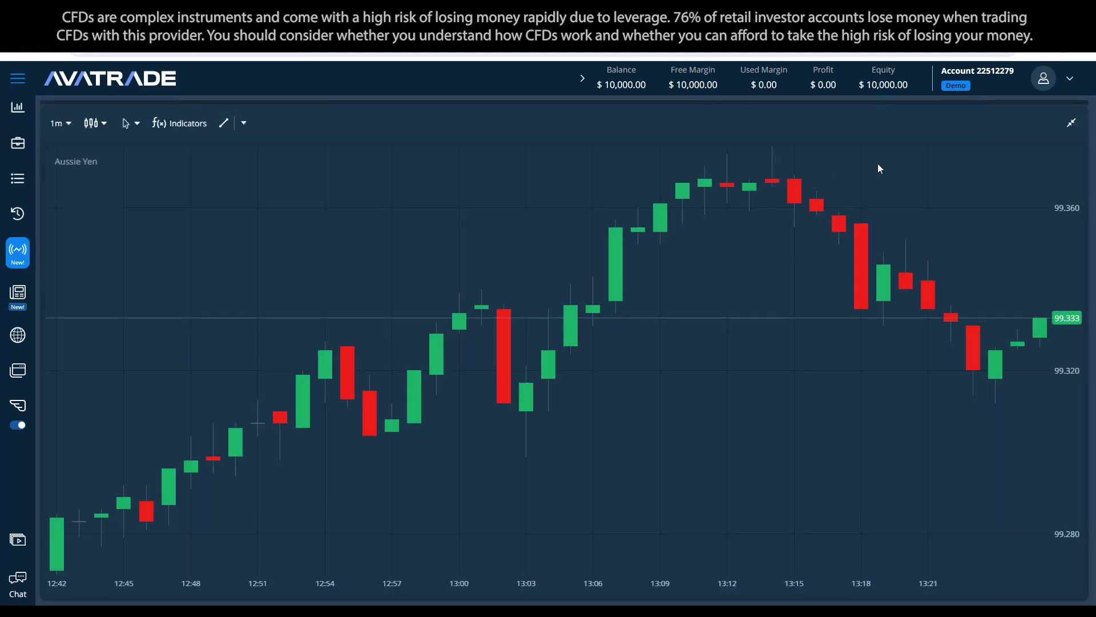
click(1071, 123)
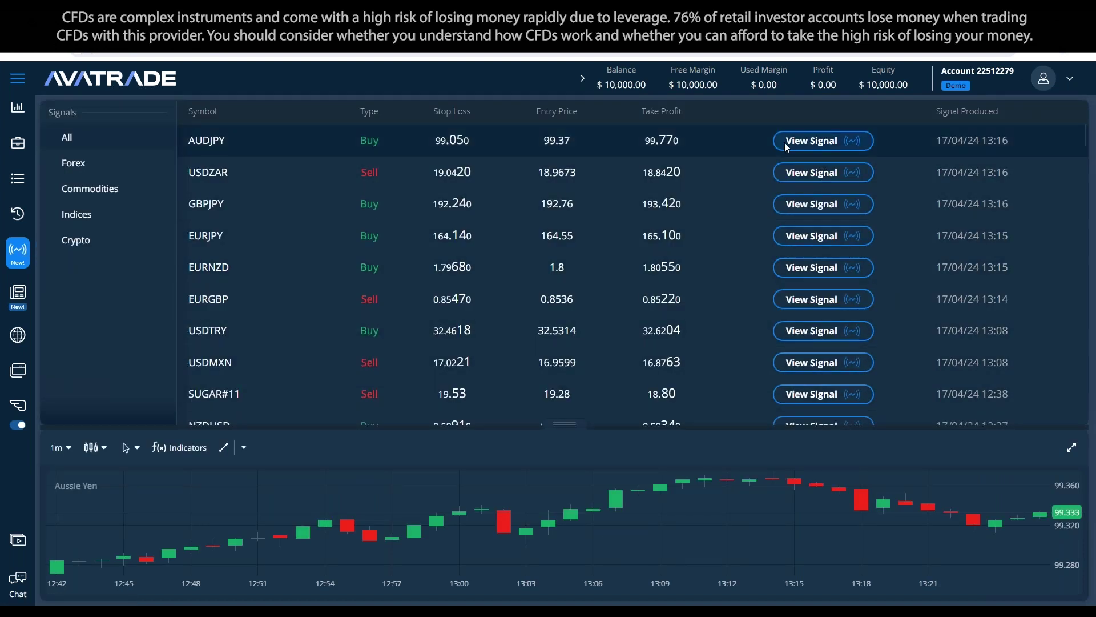
Step: Inspect the AUDJPY signal's scenarios and key levels on an enlarged chart, then return to trading
click(833, 140)
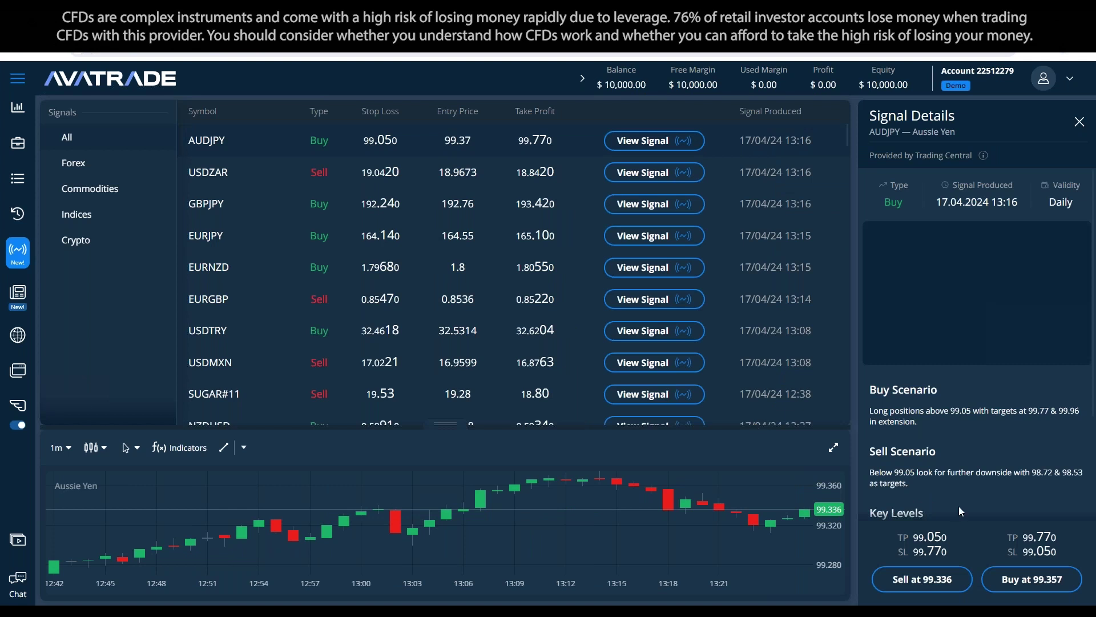
click(834, 447)
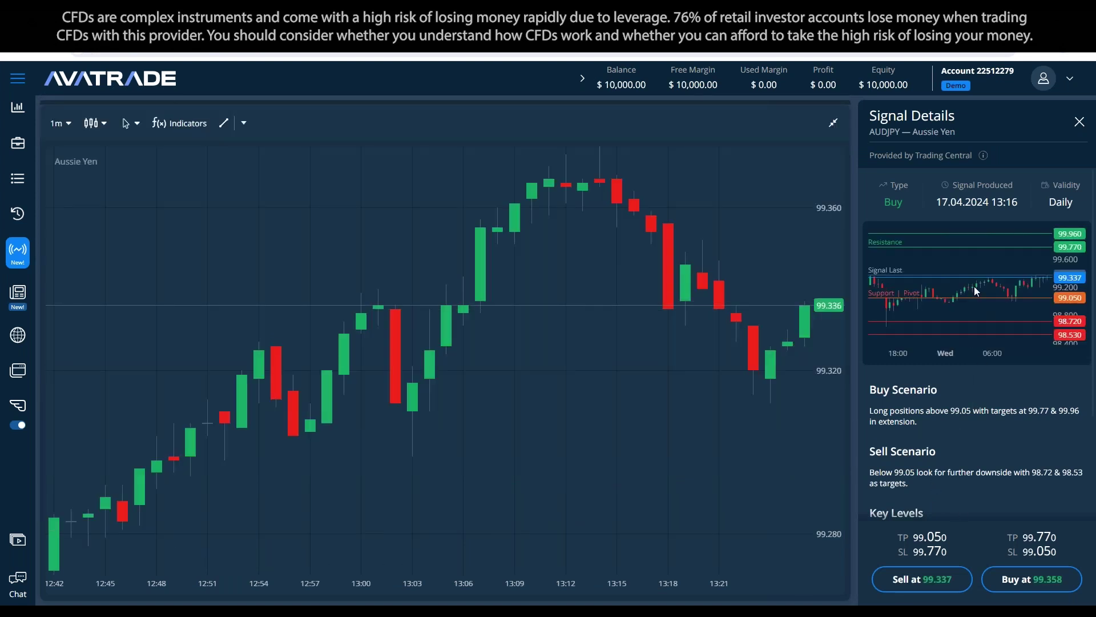
scroll(974, 286, down, 3)
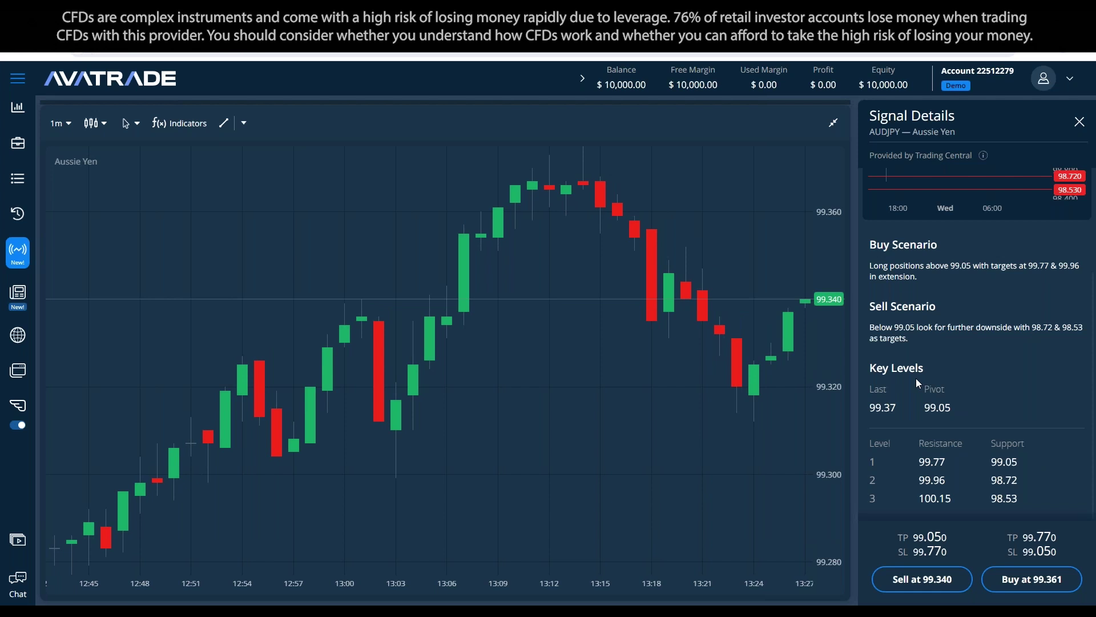
scroll(995, 324, up, 3)
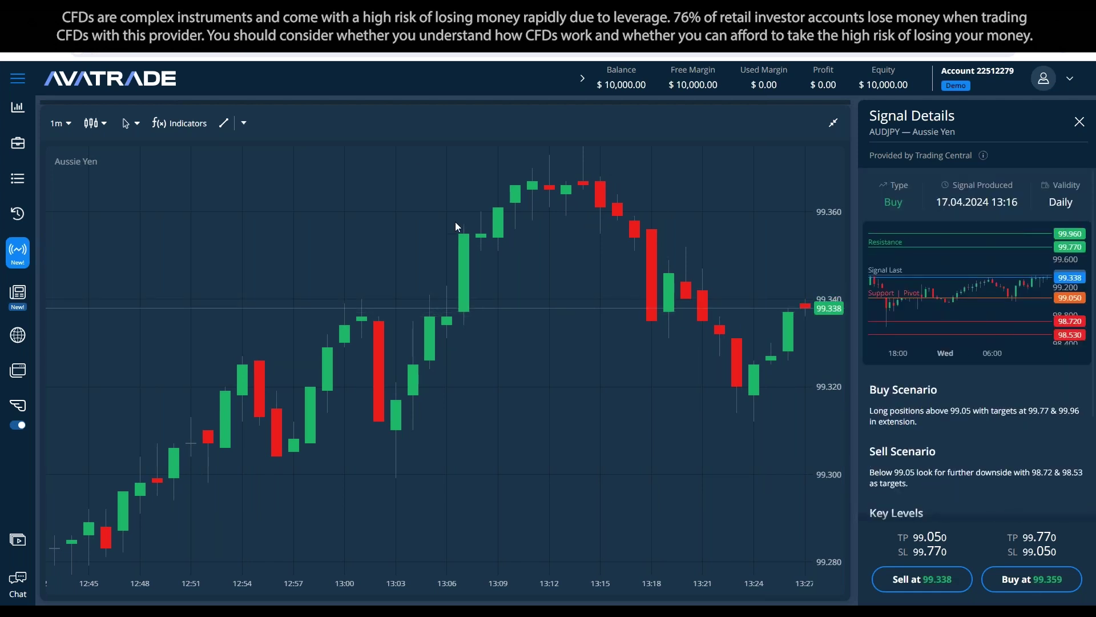
click(833, 123)
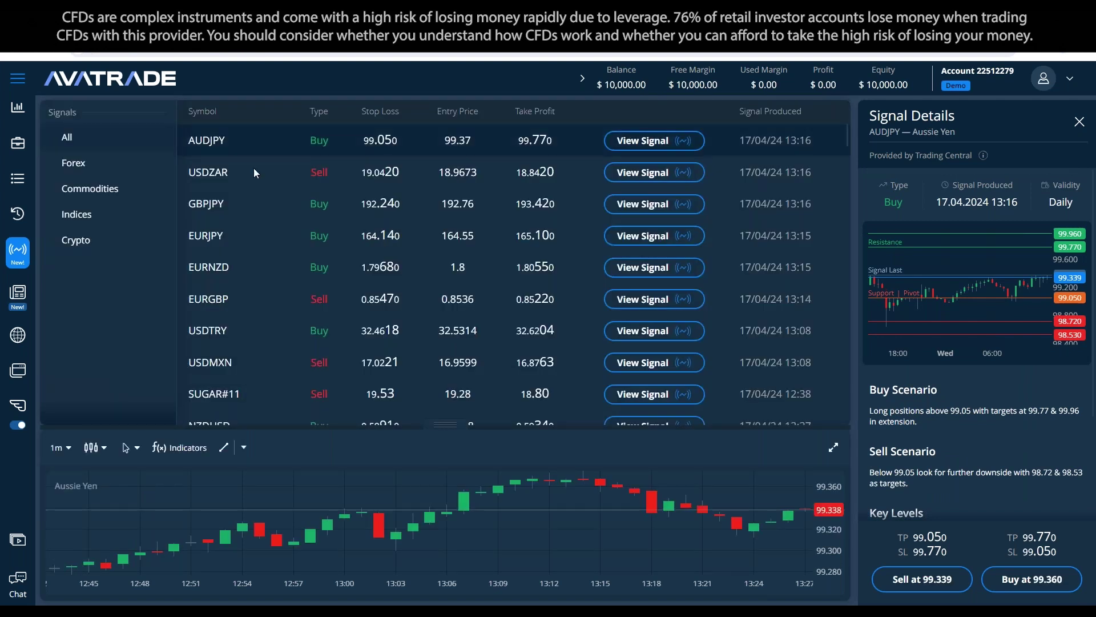
click(1077, 121)
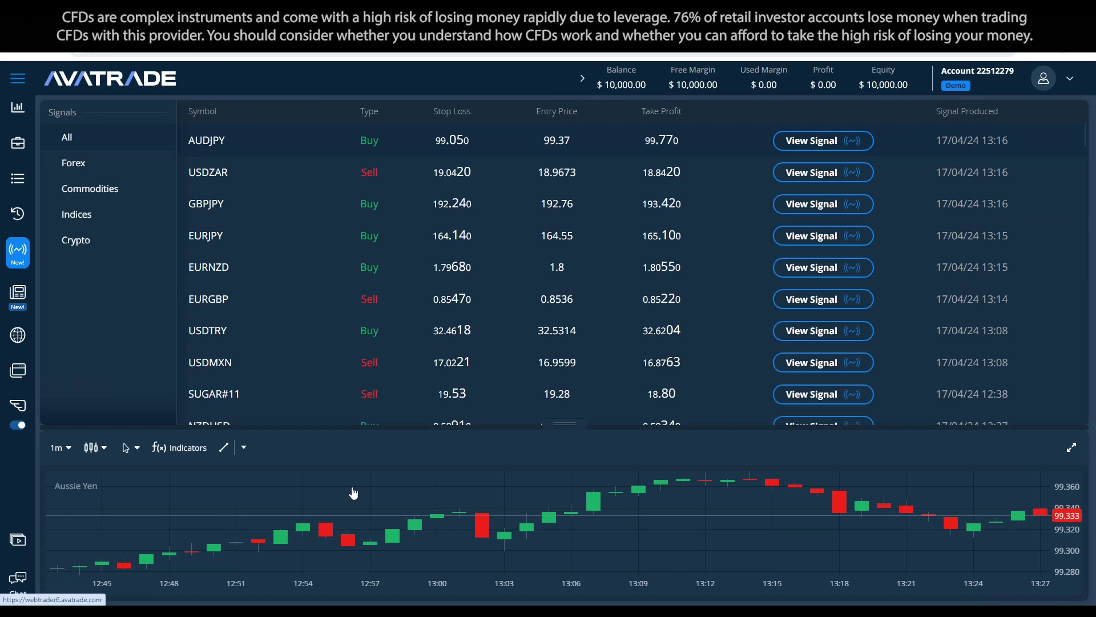
click(1072, 447)
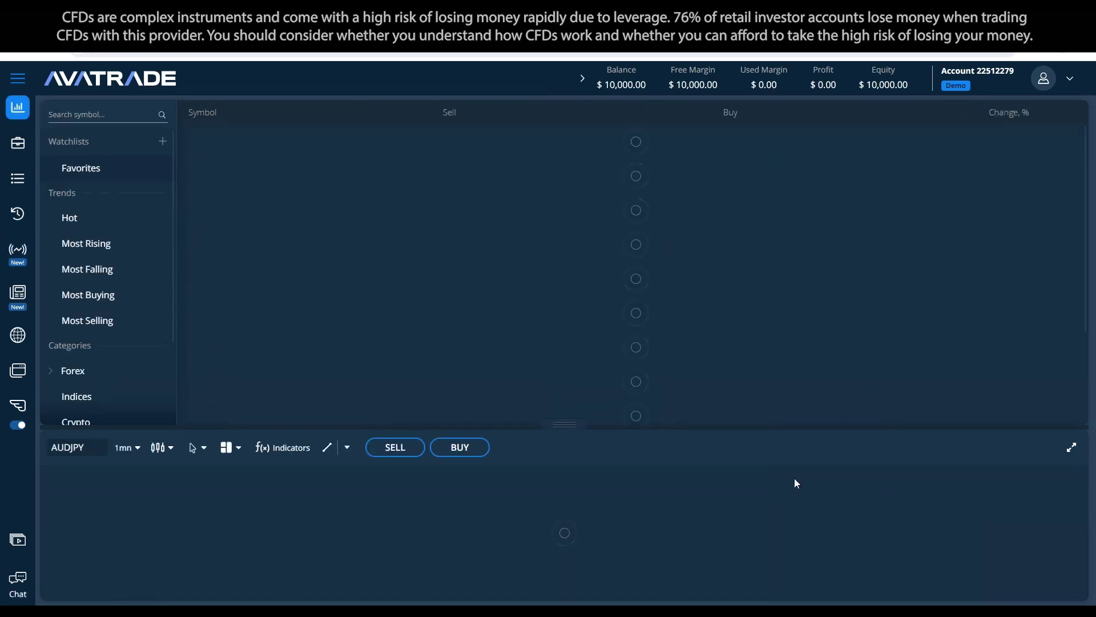
Step: Enlarge the chart and switch its instrument to CrudeOIL by searching CL
click(1071, 447)
click(80, 124)
text(CL)
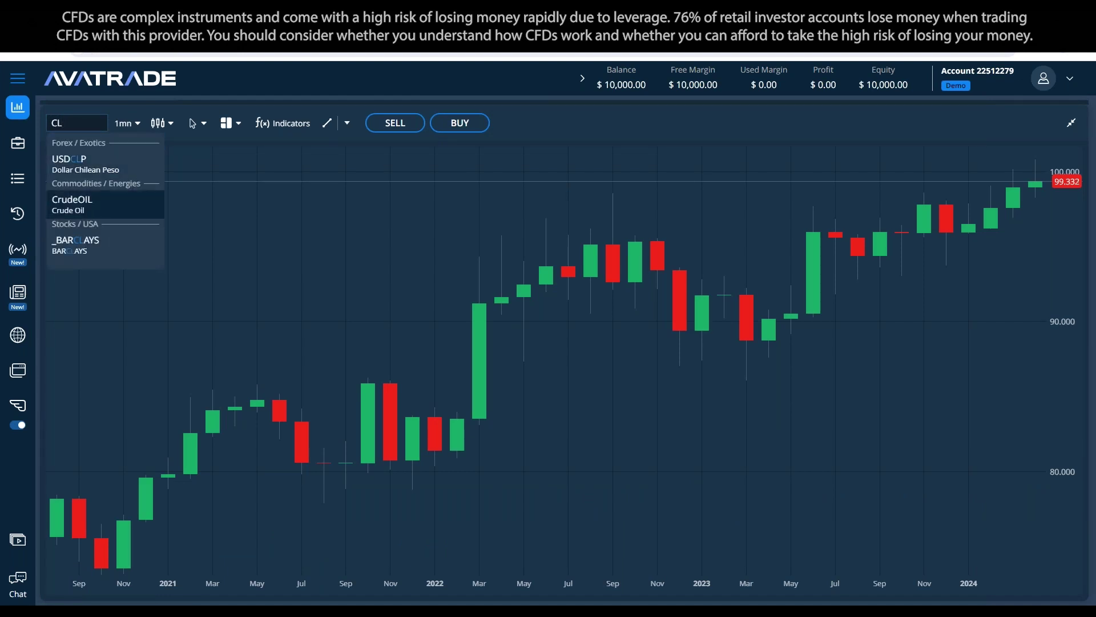
click(72, 205)
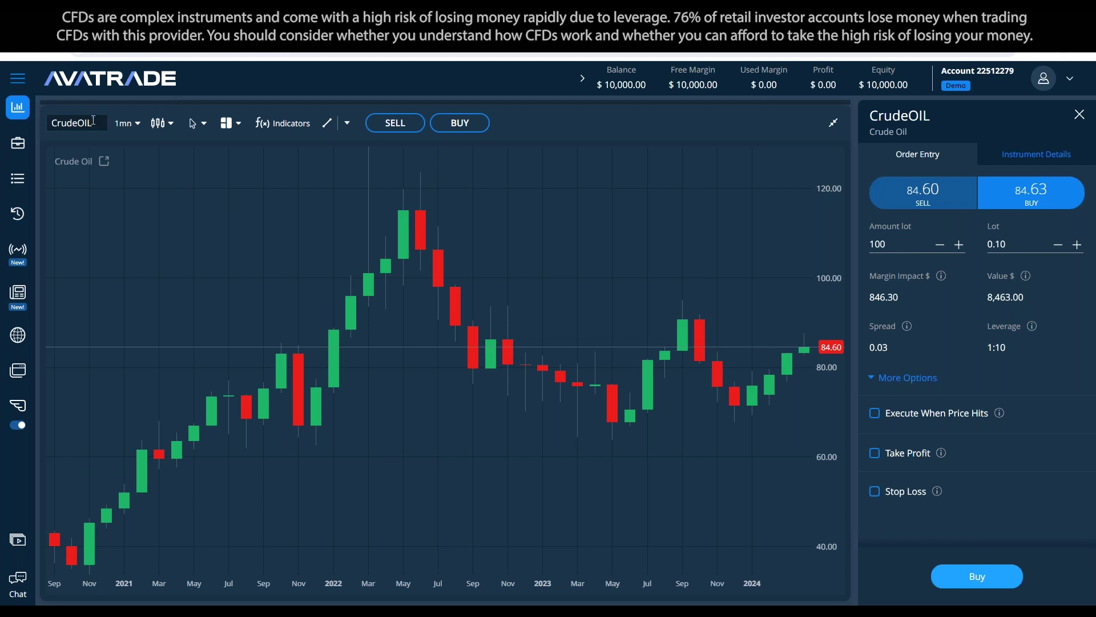
Step: Browse AUD instrument suggestions without switching, keeping CrudeOIL on the chart
click(77, 123)
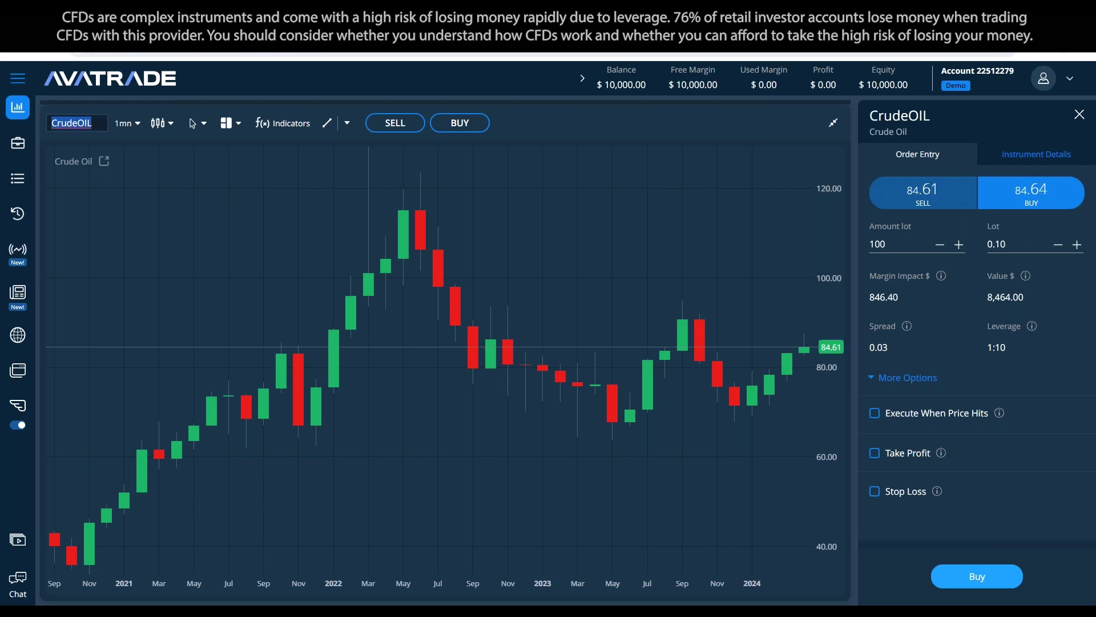
text(AUD)
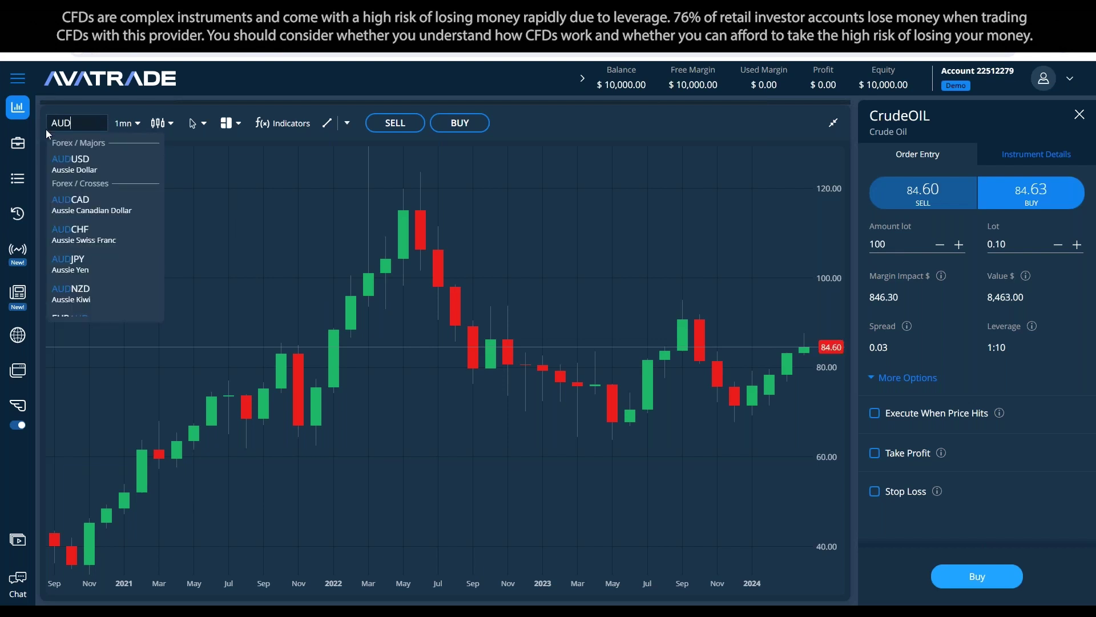
click(152, 162)
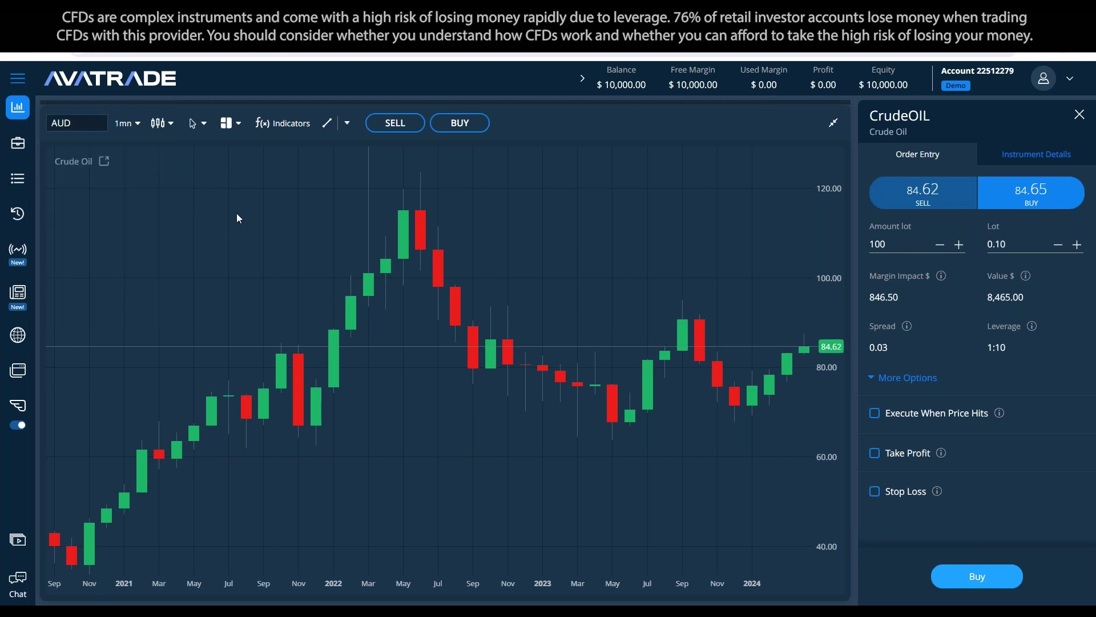
click(125, 123)
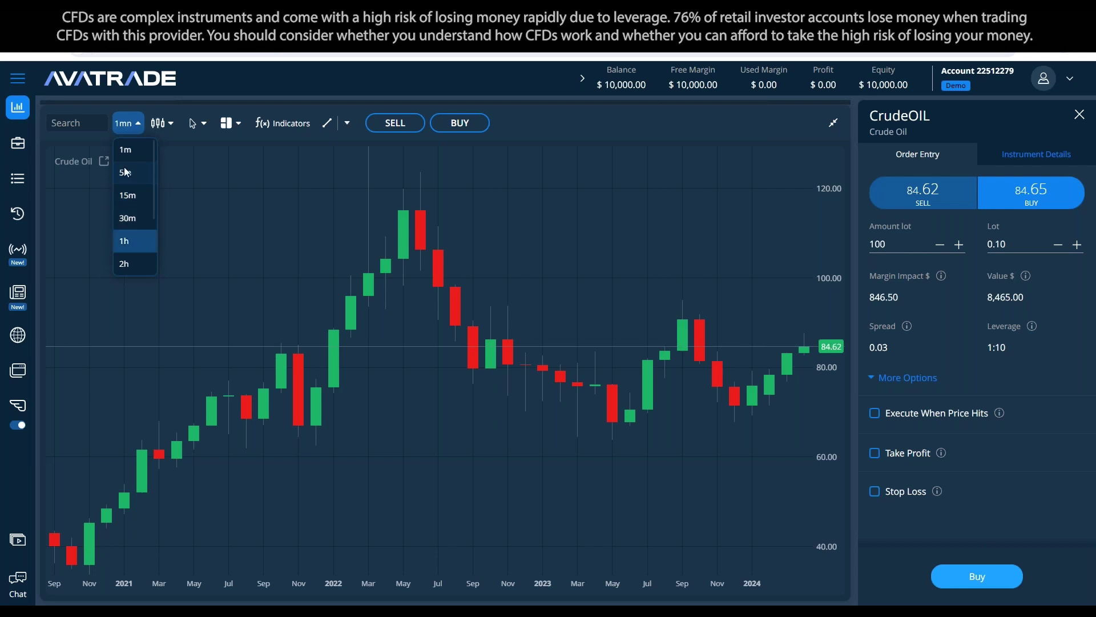
Step: Set the CrudeOIL chart to 1w, try Line and Bar styles, then return to Candle
scroll(143, 238, down, 3)
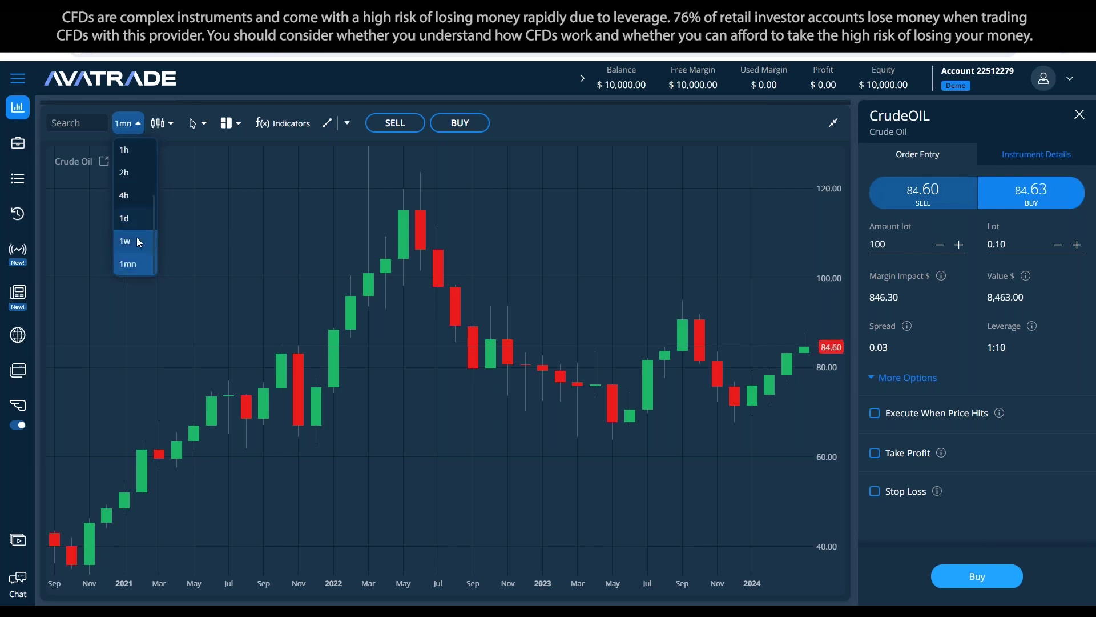
click(139, 242)
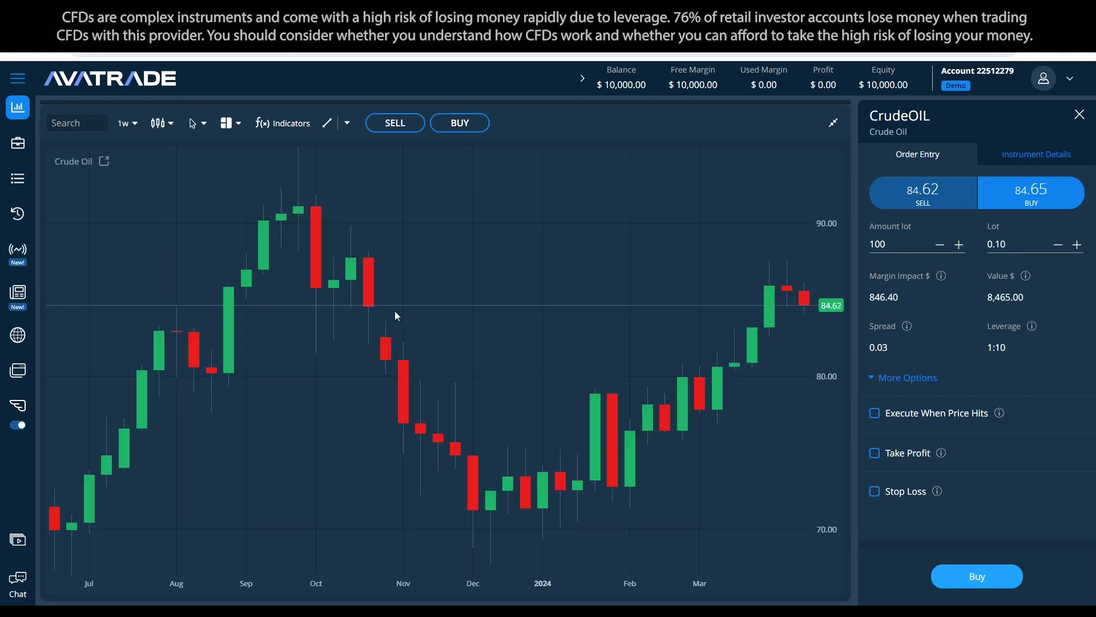
click(158, 122)
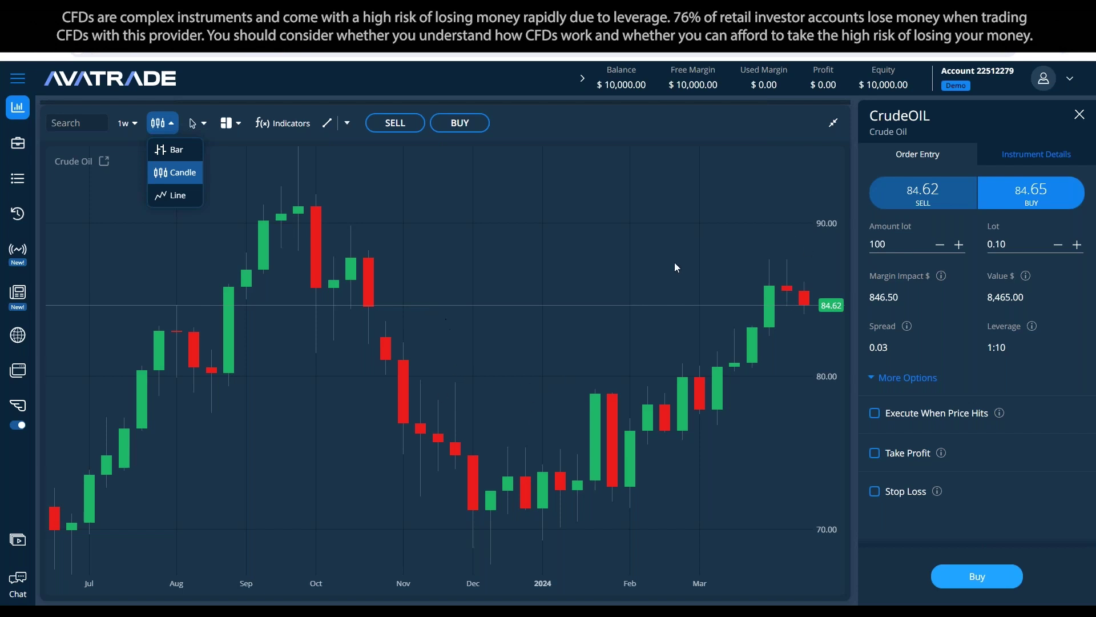
click(186, 198)
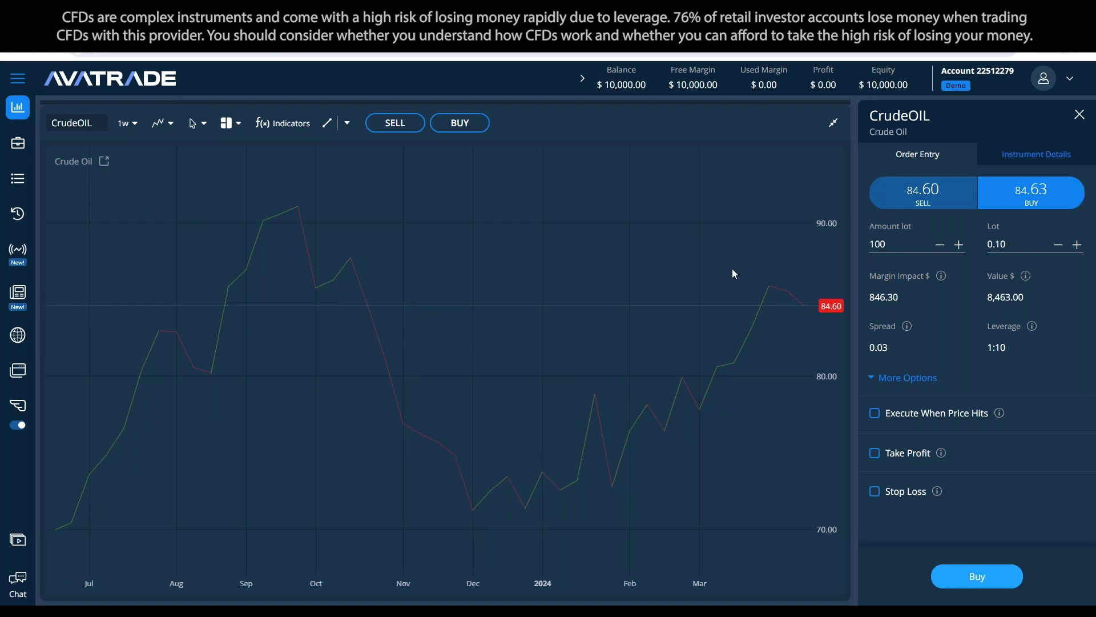
click(162, 123)
click(165, 150)
click(162, 122)
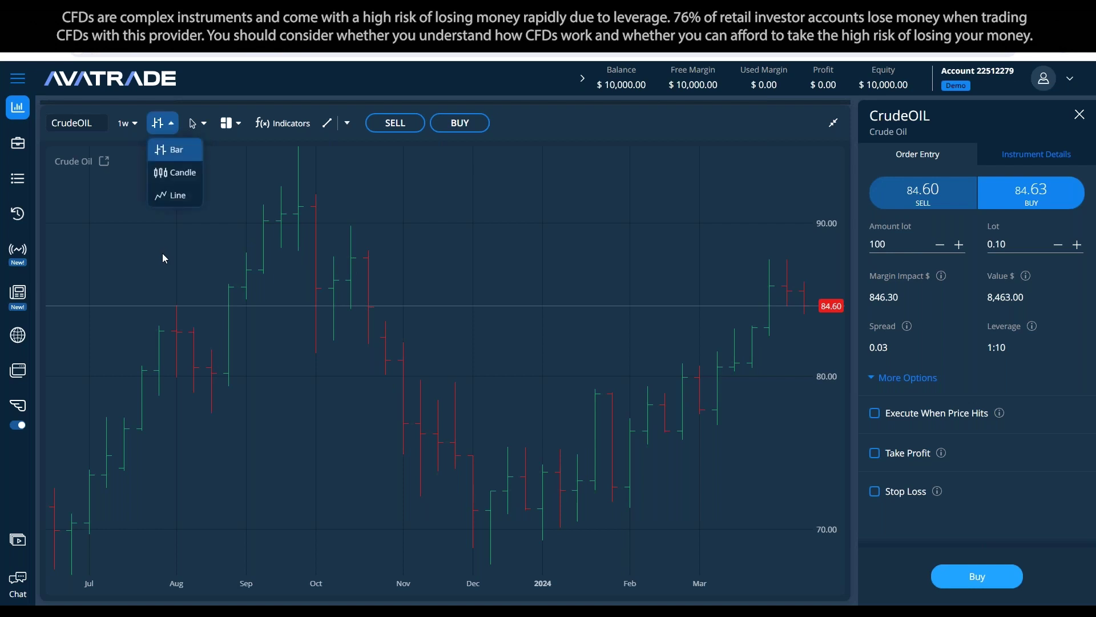
click(166, 171)
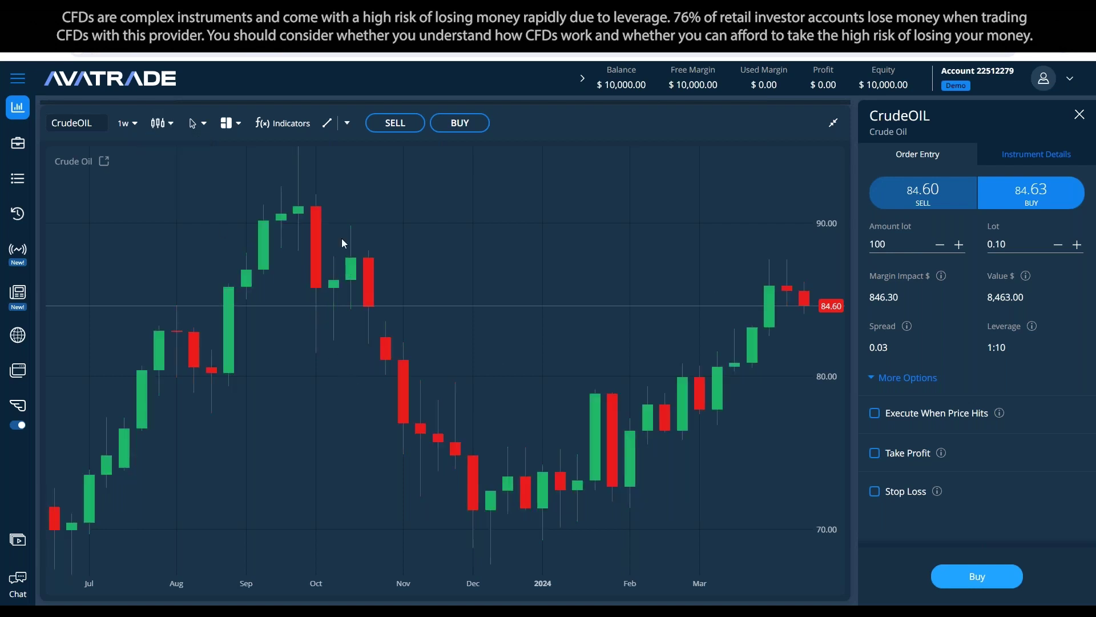
drag(342, 243, 366, 348)
Step: Enable the crosshair with price readout and split into Crude Oil and Gold charts
click(197, 126)
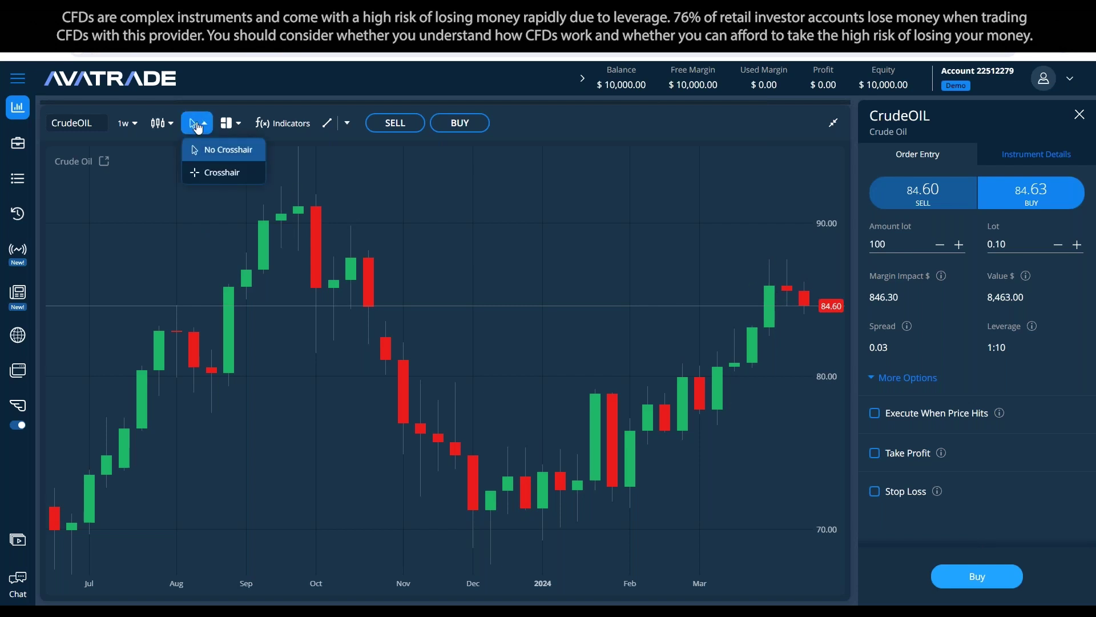
click(224, 176)
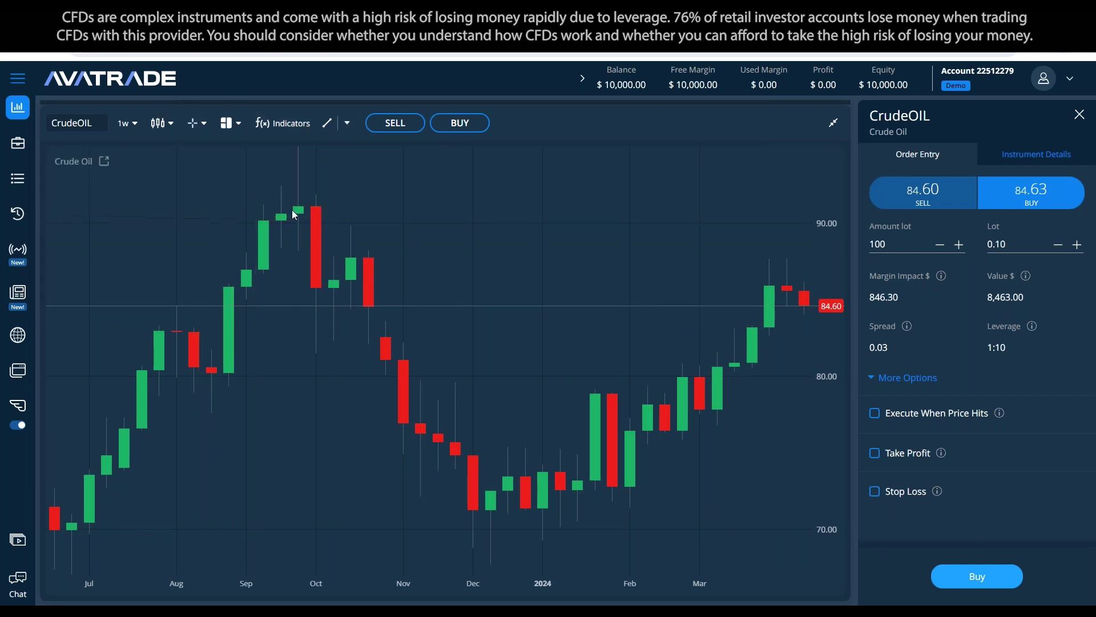
click(239, 124)
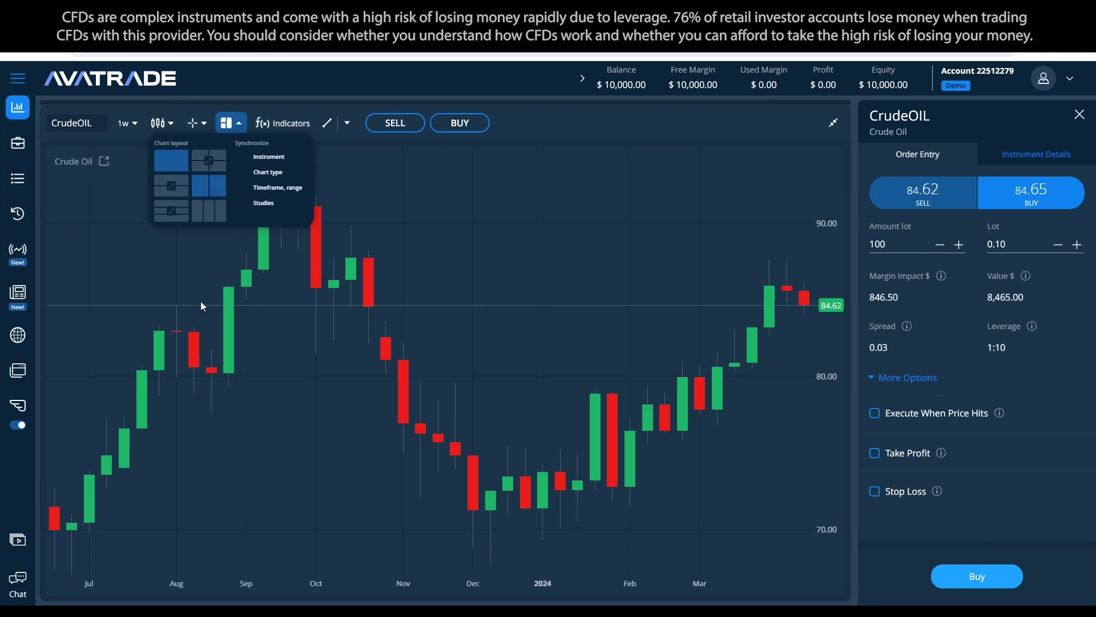
click(209, 185)
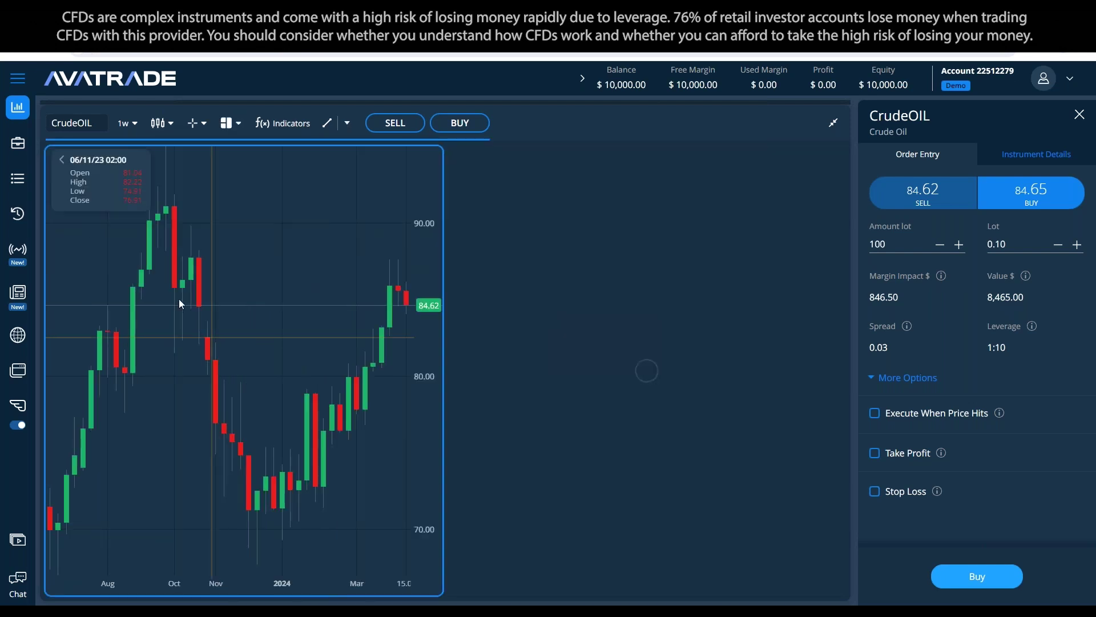
Step: Try three-column and two-row layouts, then return to a single Crude Oil chart
click(226, 123)
click(214, 216)
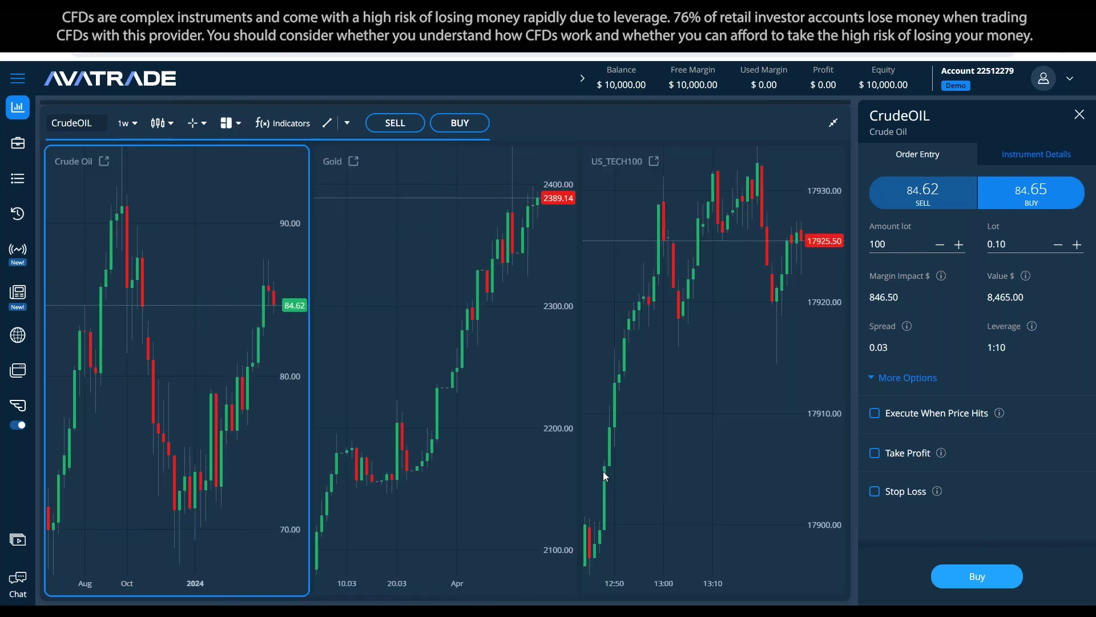
click(226, 123)
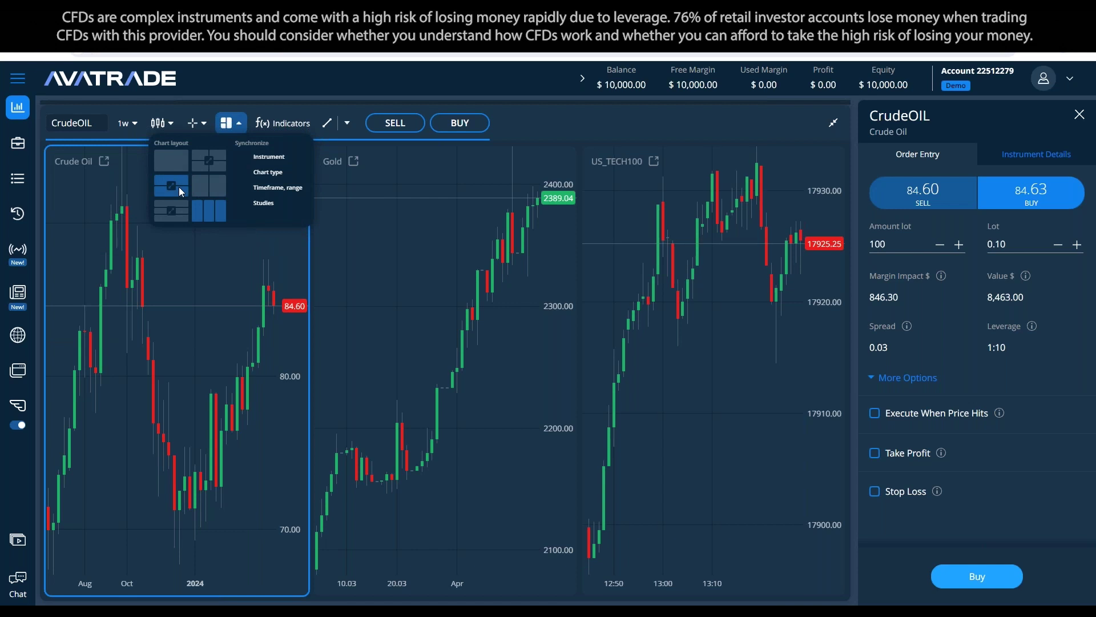
click(179, 187)
click(226, 123)
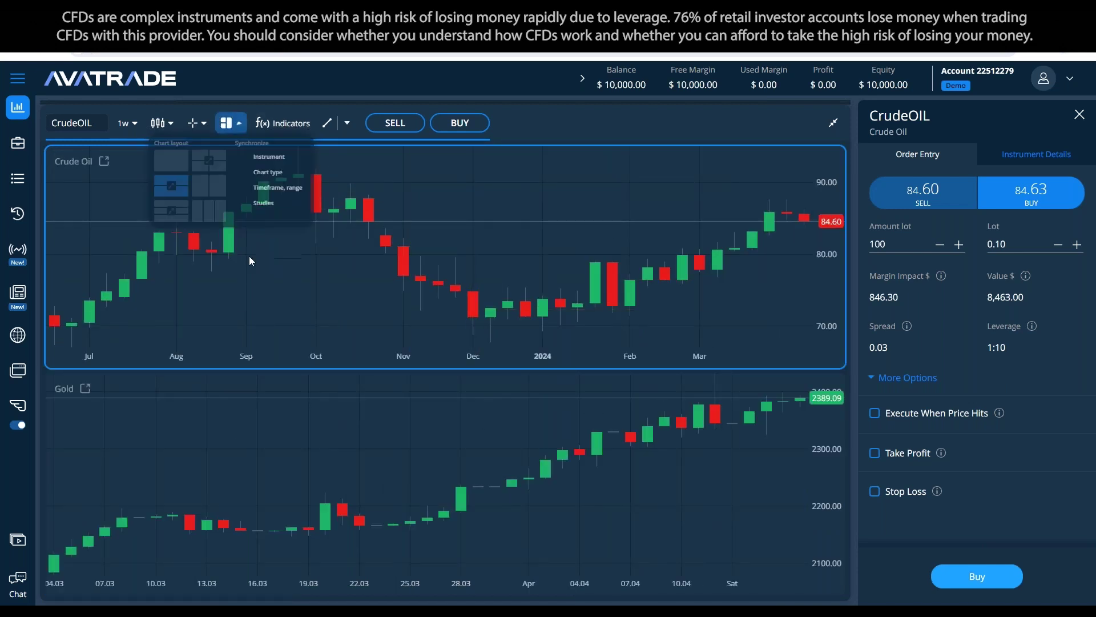
click(179, 158)
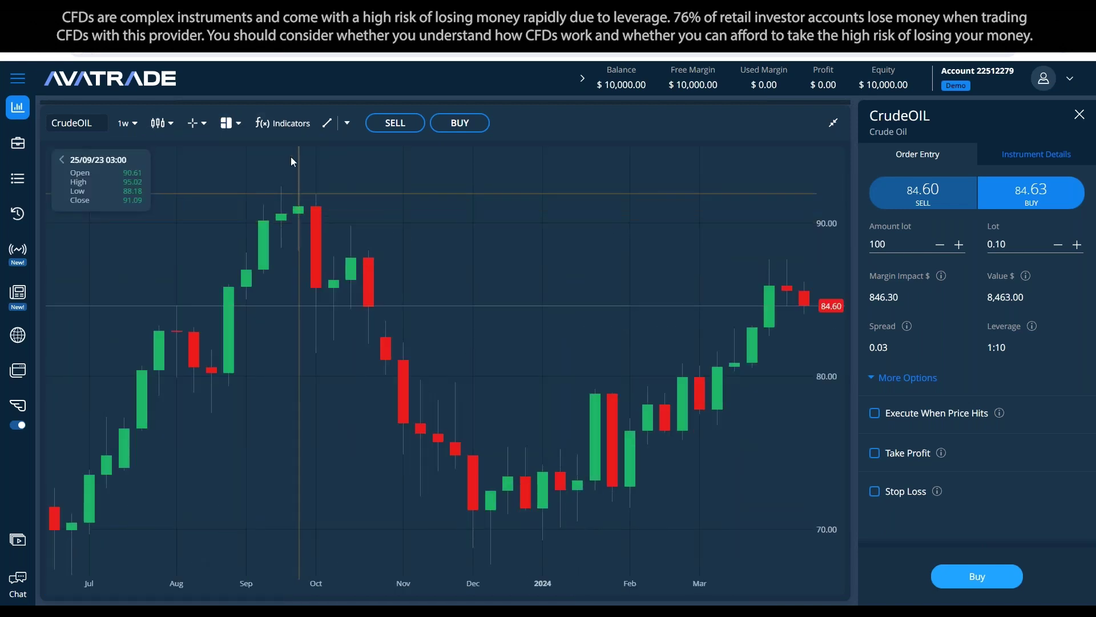
click(283, 124)
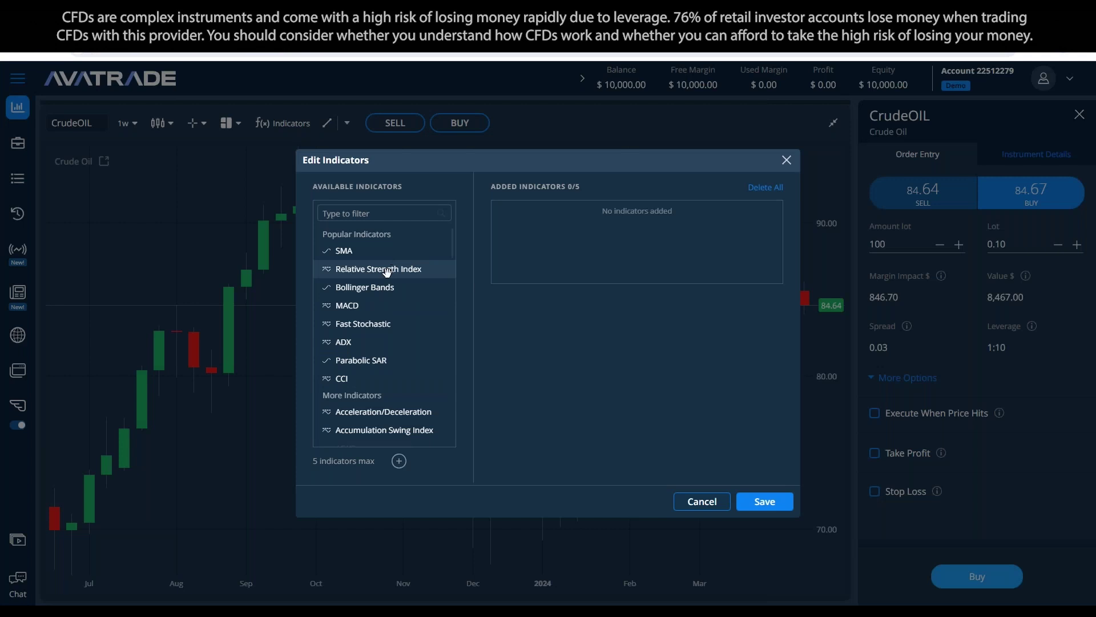
Step: Add the Relative Strength Index with a parameter set to 50 and save it to the chart
click(386, 212)
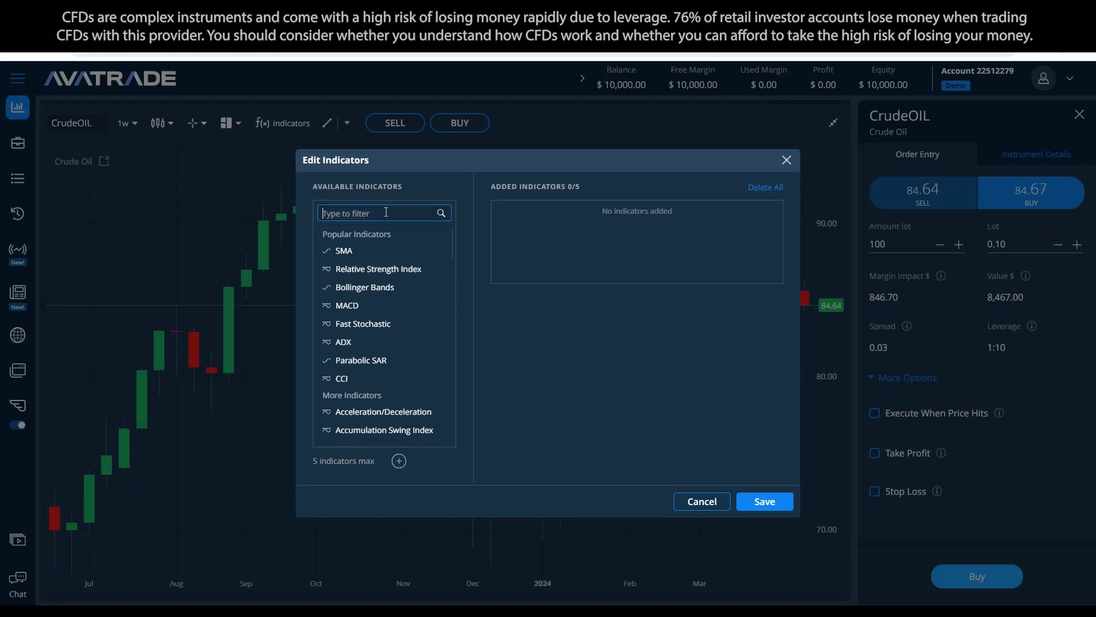
text(bol)
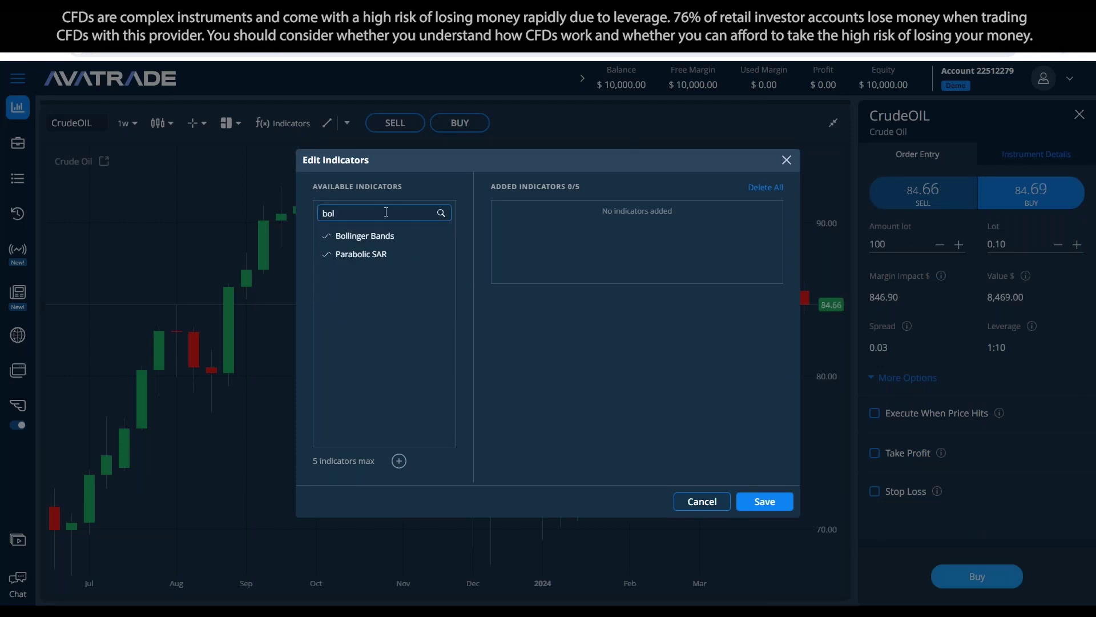
key(BackSpace)
key(BackSpace)
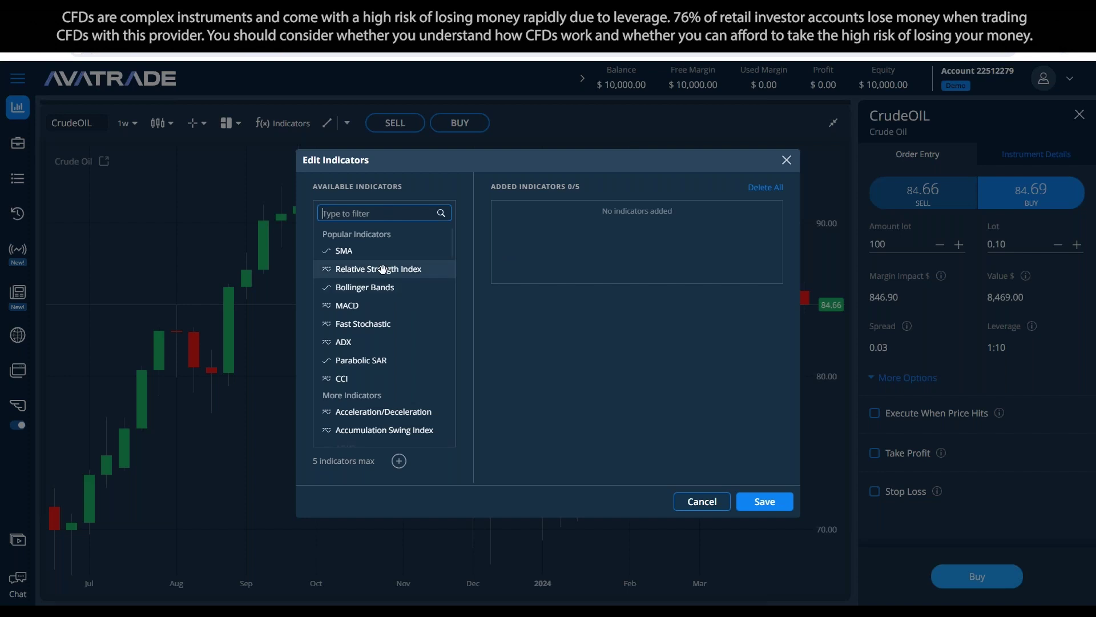
drag(365, 274, 606, 217)
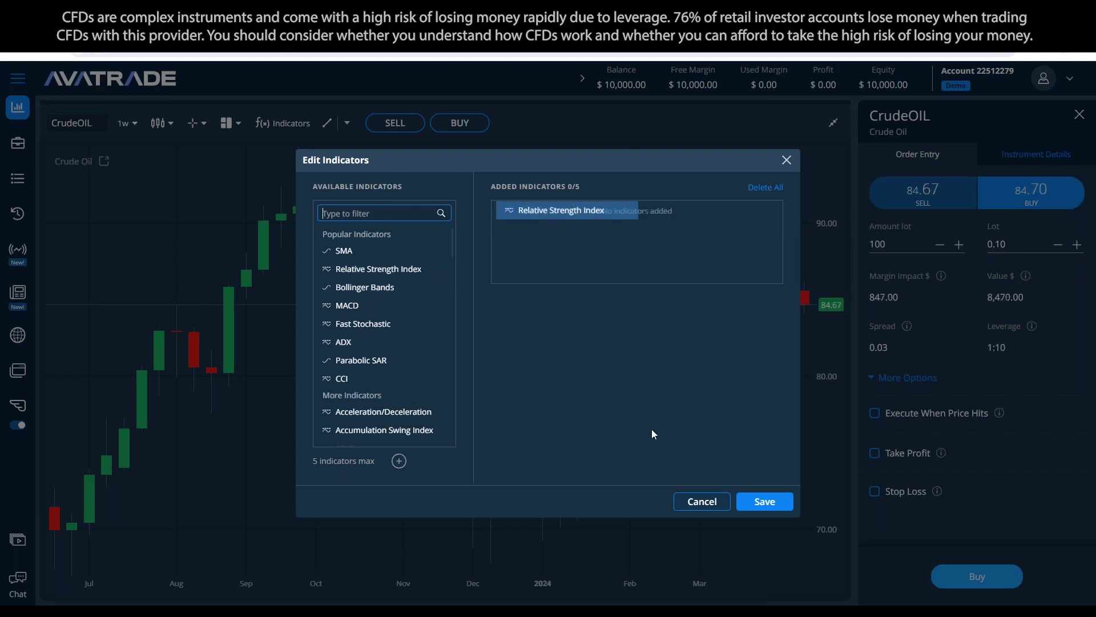
click(594, 354)
key(BackSpace)
key(BackSpace)
text(50)
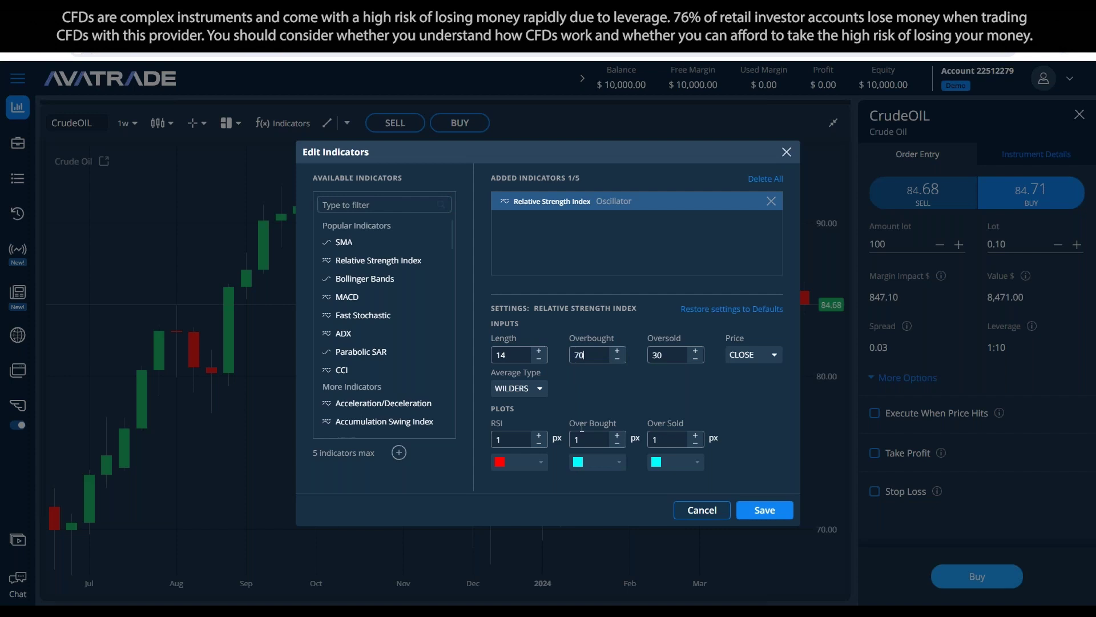
click(781, 517)
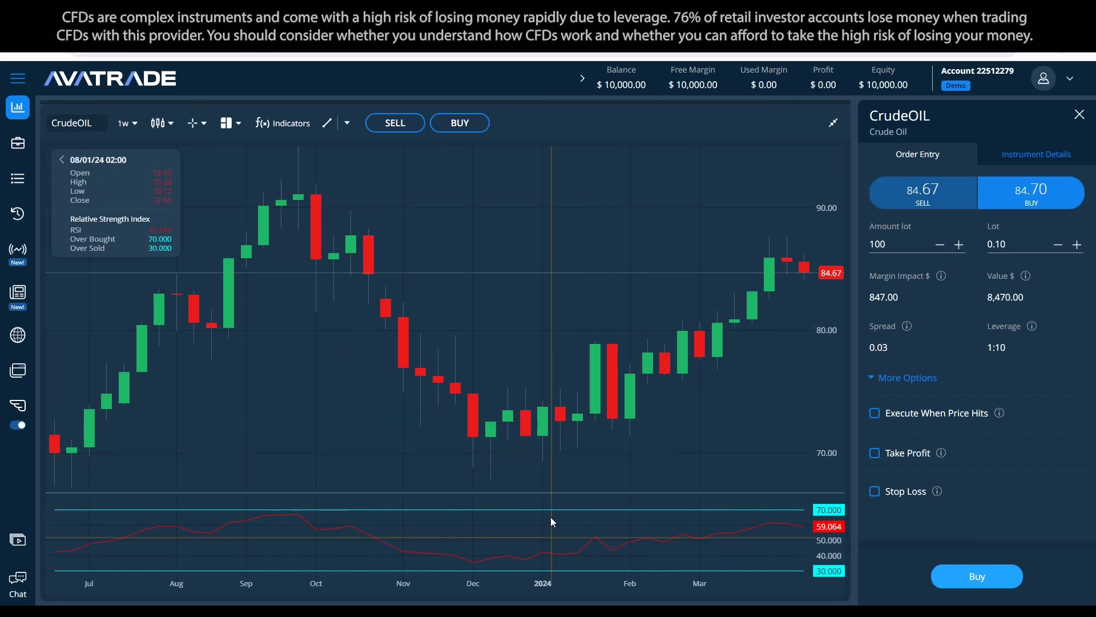
Step: Remove the RSI indicator again and save, leaving no indicators
click(284, 122)
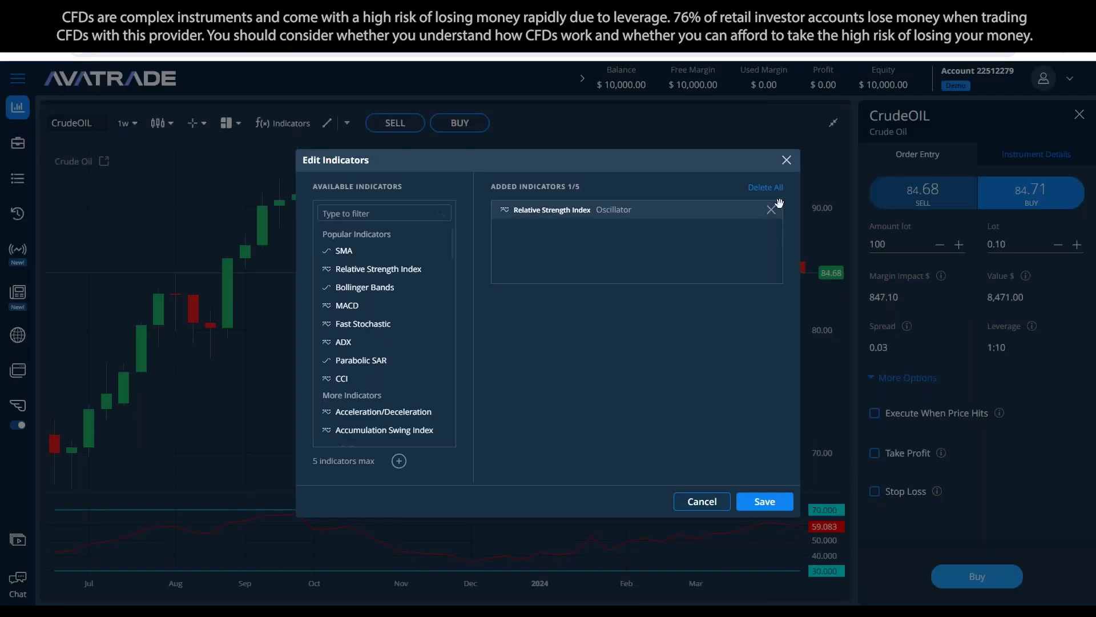
click(771, 209)
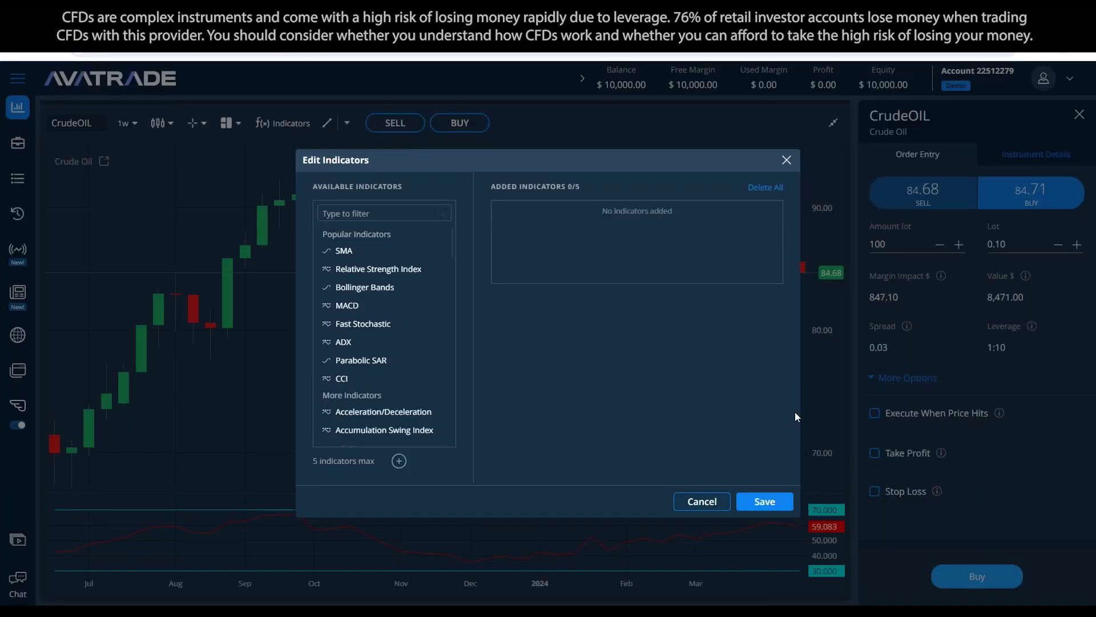
click(754, 506)
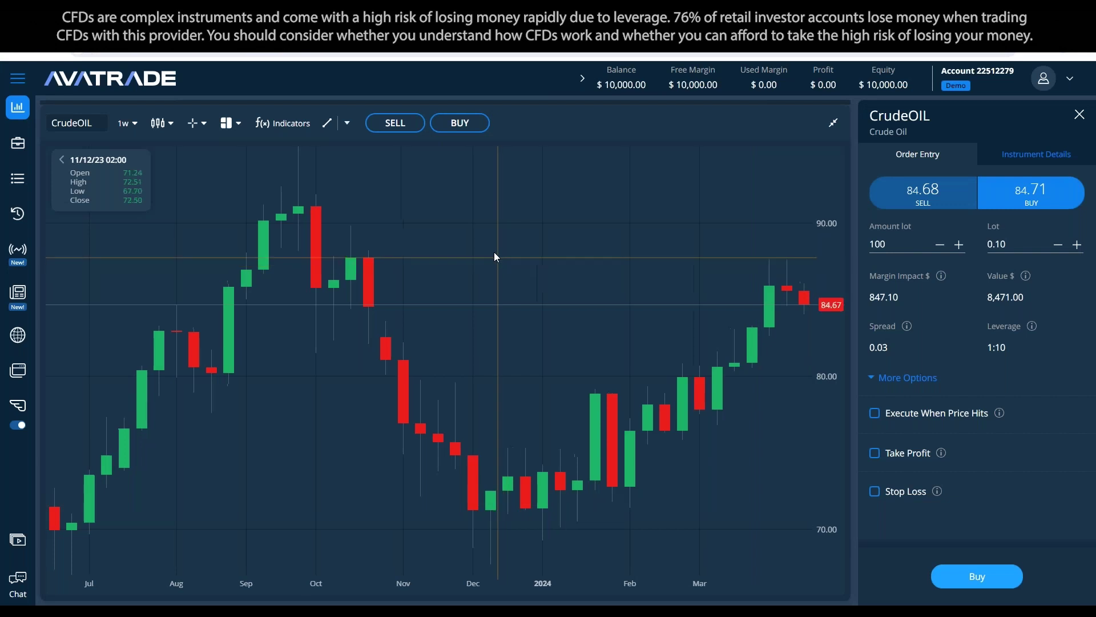
Step: Place a horizontal price line at 79.80 on the Crude Oil chart
click(348, 124)
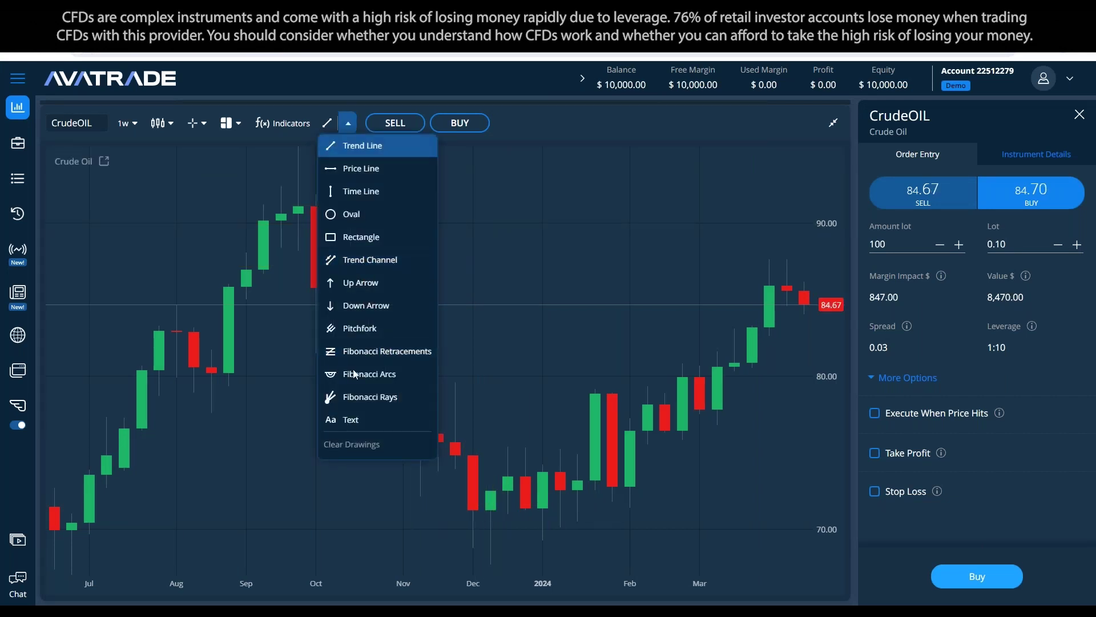
click(377, 179)
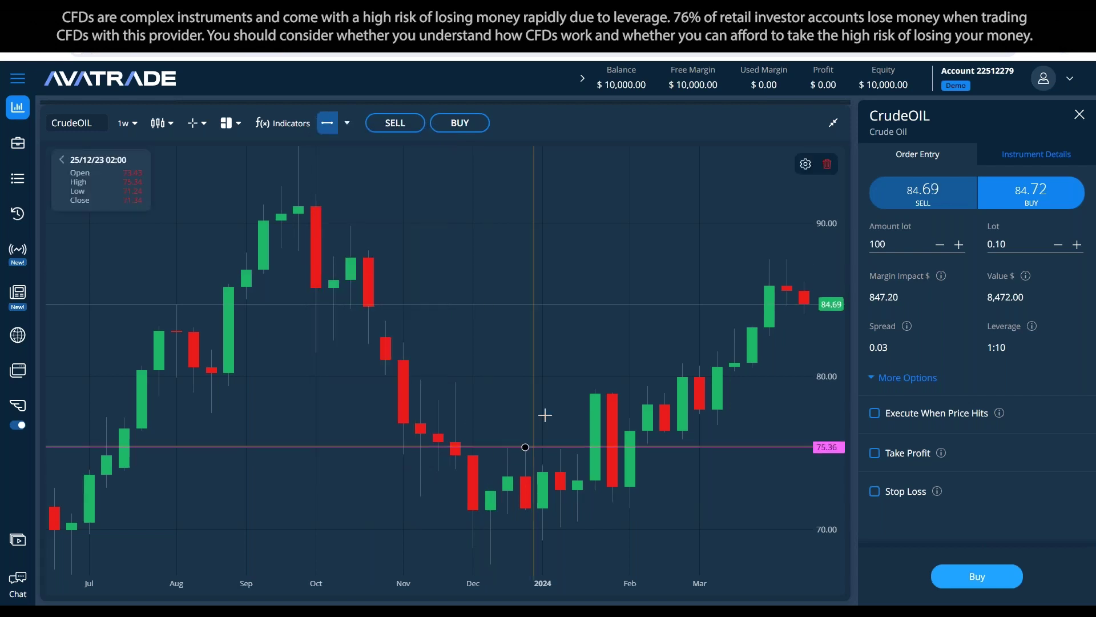
click(530, 378)
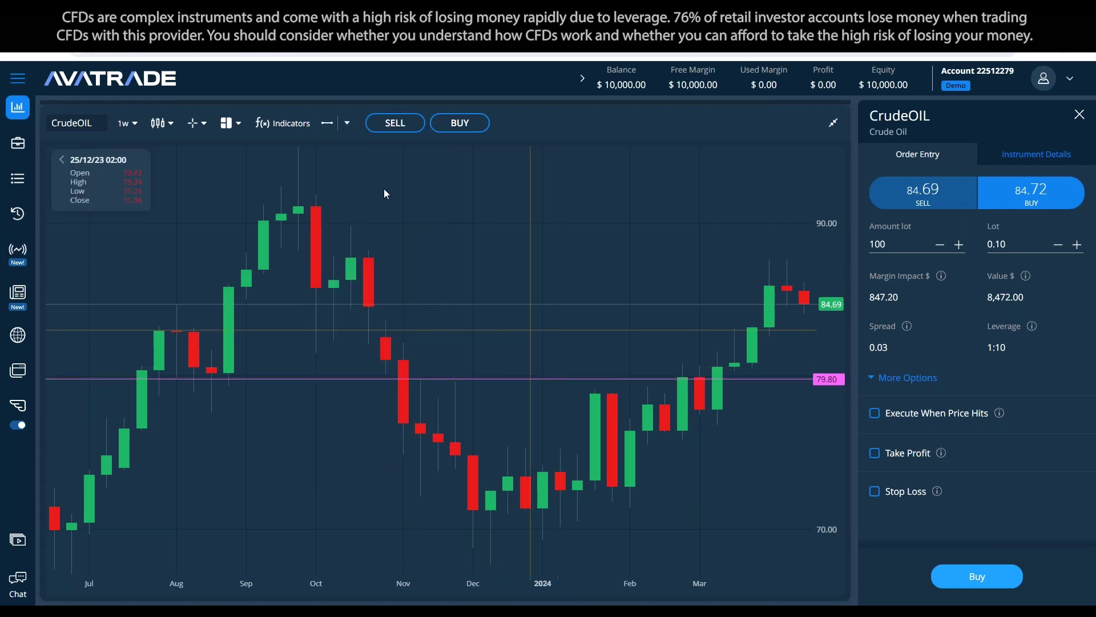
Step: Place a second horizontal price line at 89.54
click(347, 124)
click(353, 167)
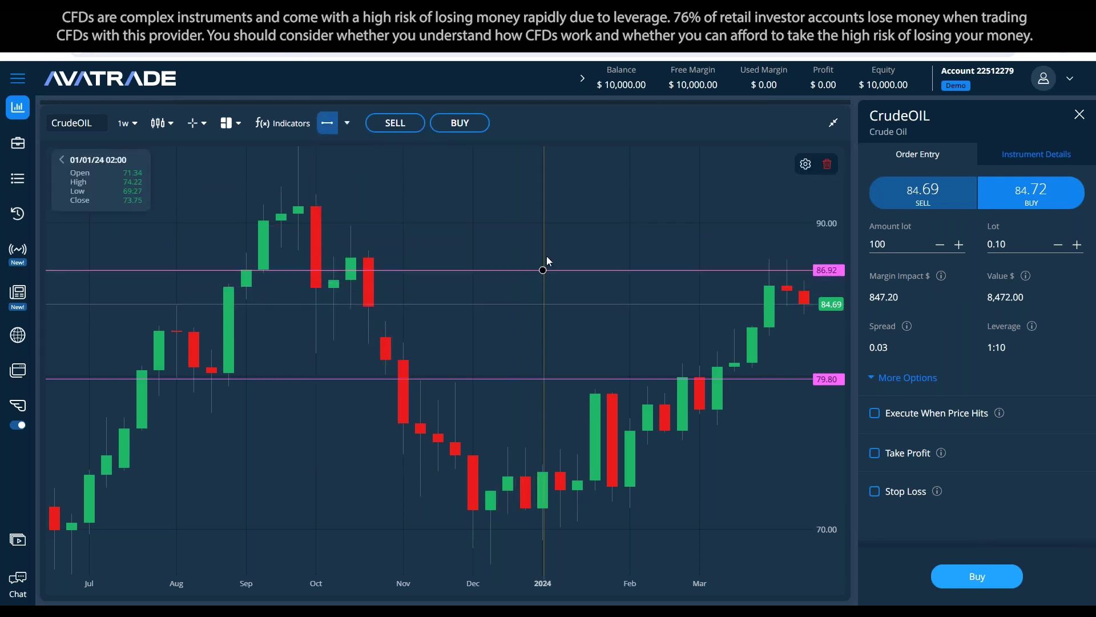
click(576, 231)
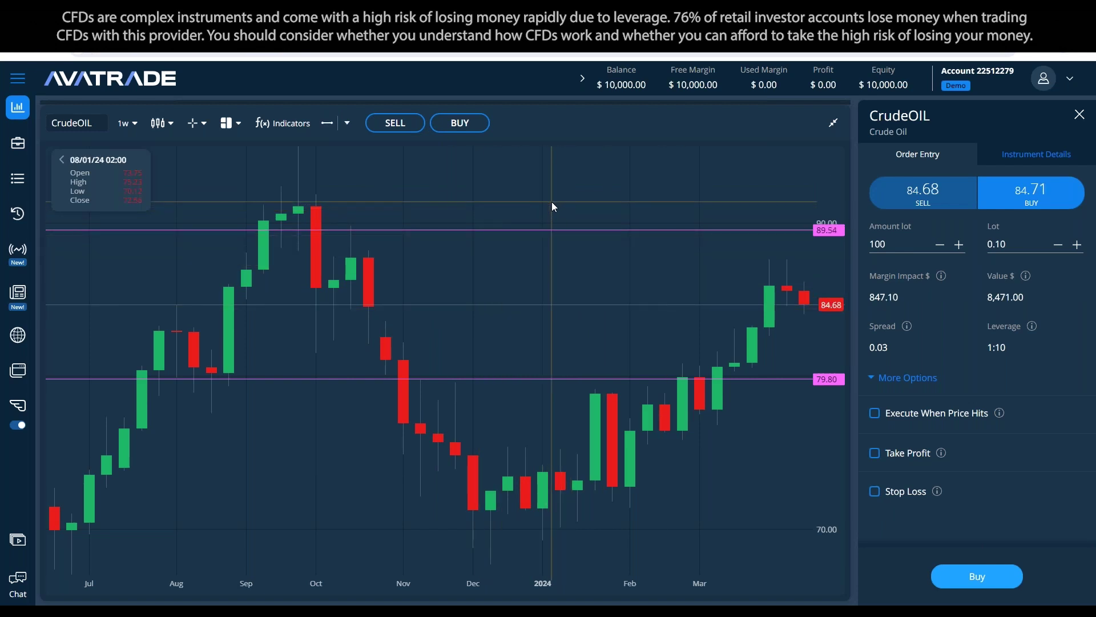
click(347, 123)
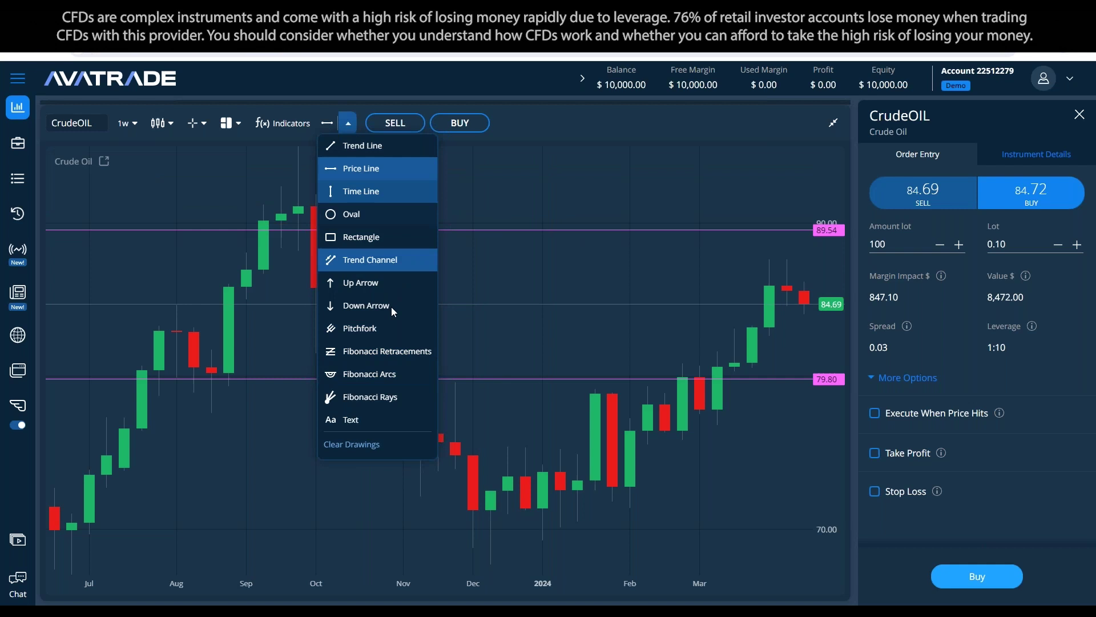
click(616, 197)
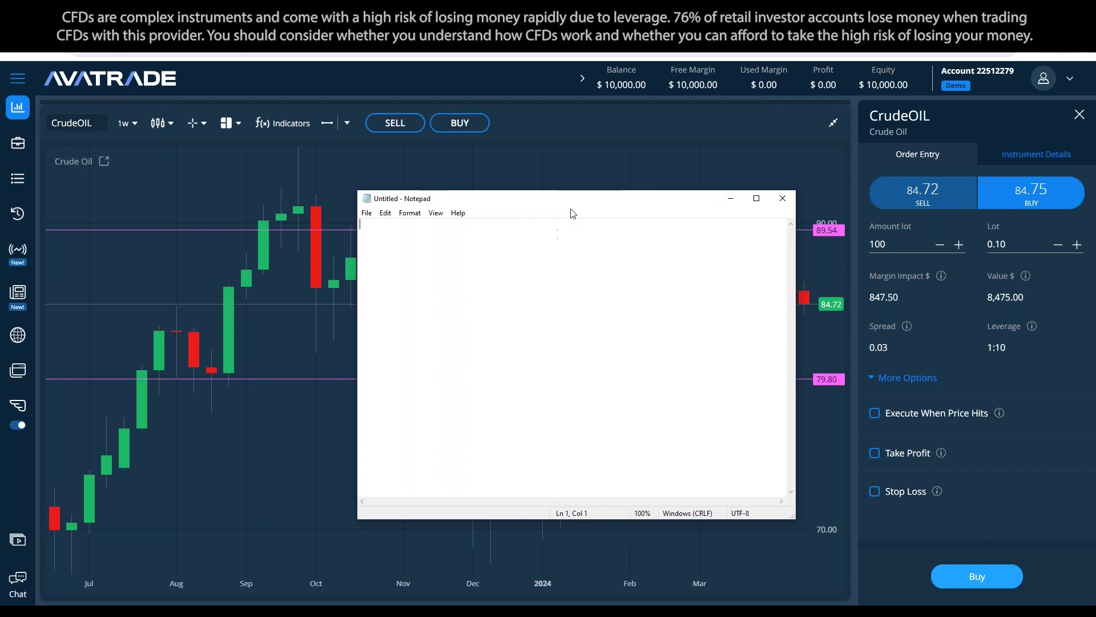
Step: Move the Notepad window left and type the heading CrudeOIL
drag(574, 204, 520, 201)
text(CruideC)
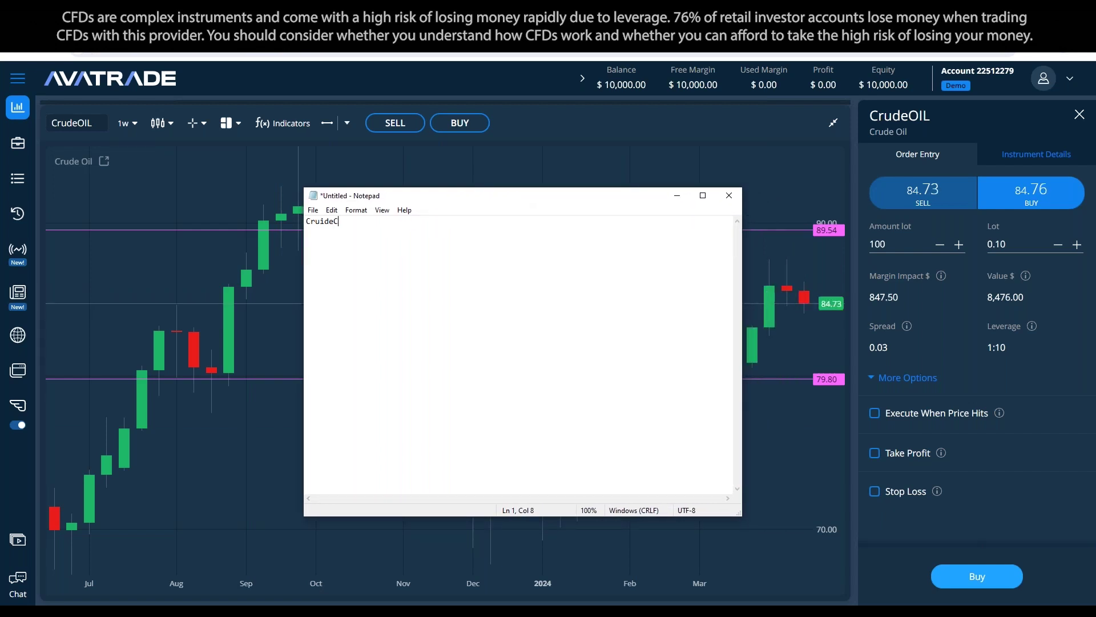
key(BackSpace)
key(BackSpace)
key(BackSpace)
text(d)
text(eCOI)
key(BackSpace)
text(OIL)
Step: Add the Target:, Time:, Movements: and Units: field lines
text(ovements)
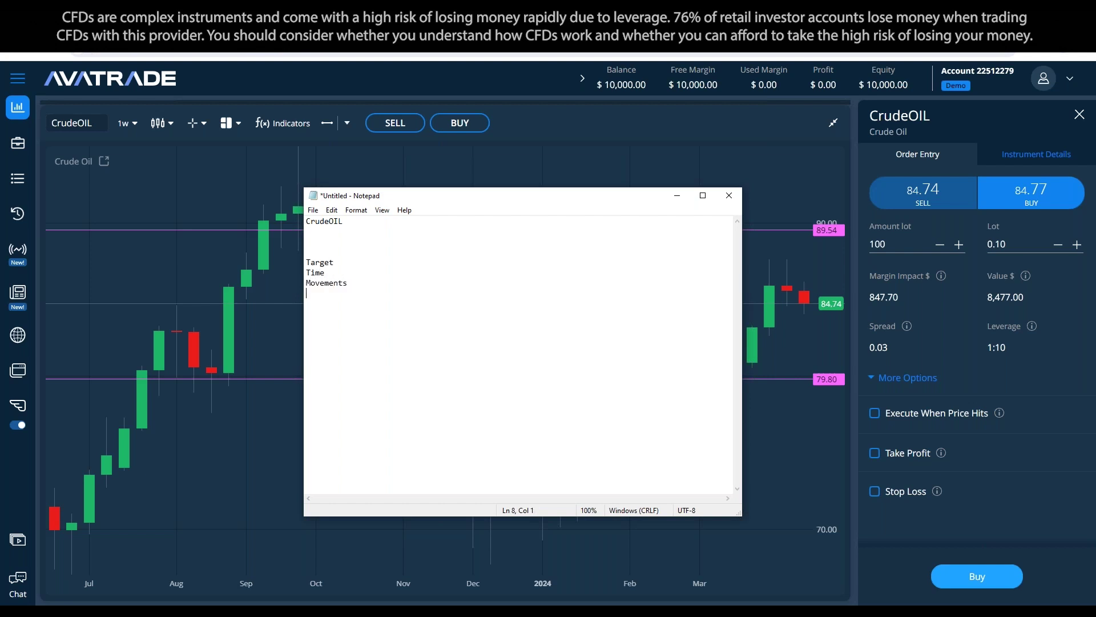
key(End)
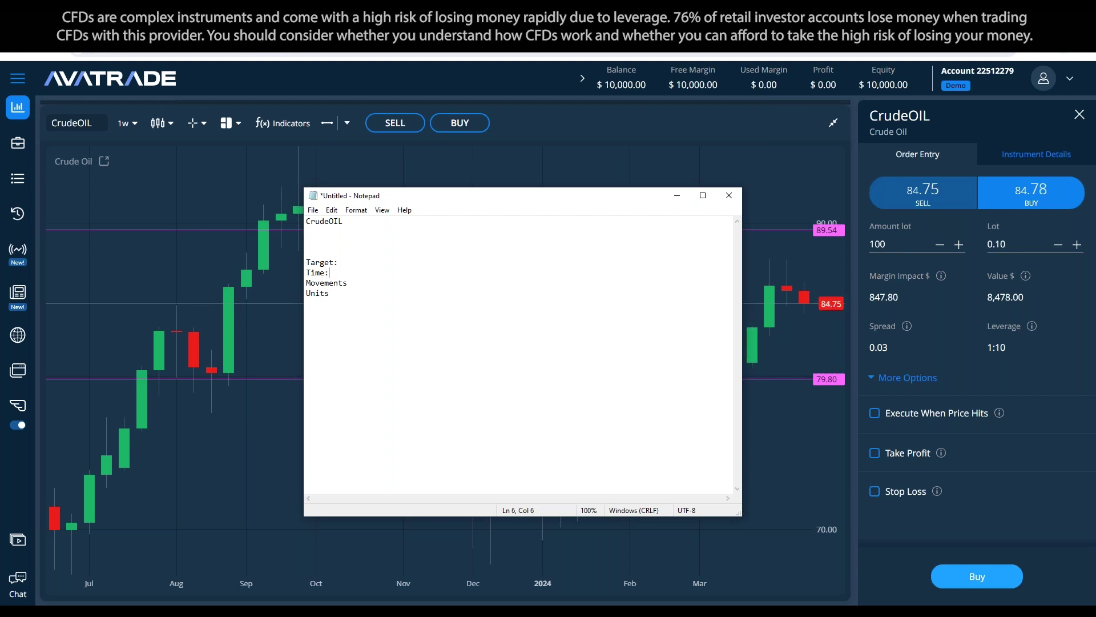
key(Up)
key(End)
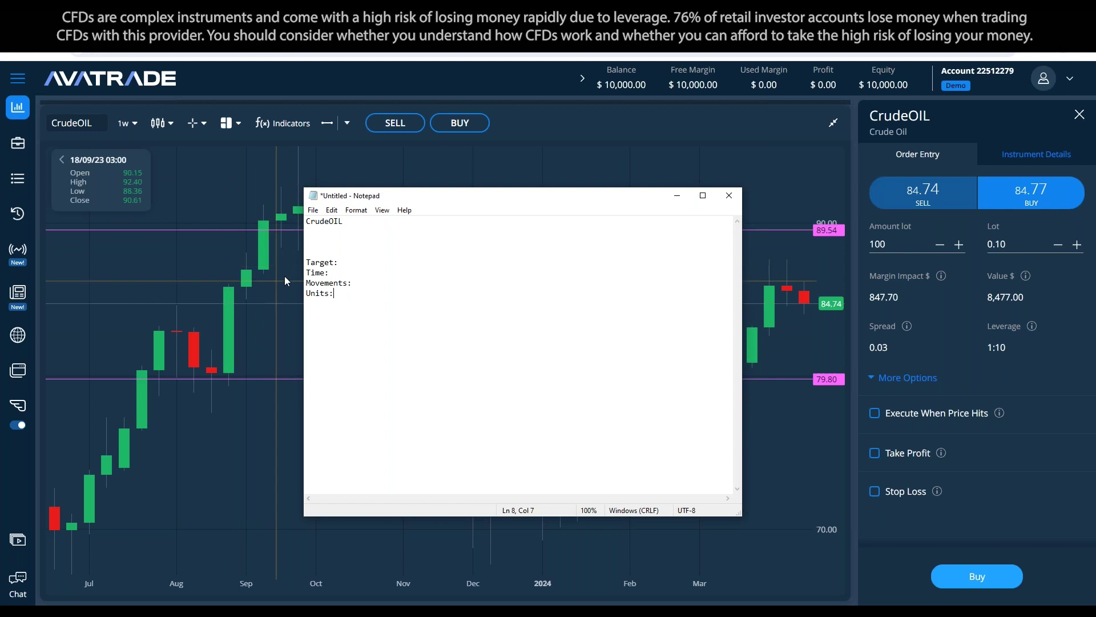
key(Up)
key(Up)
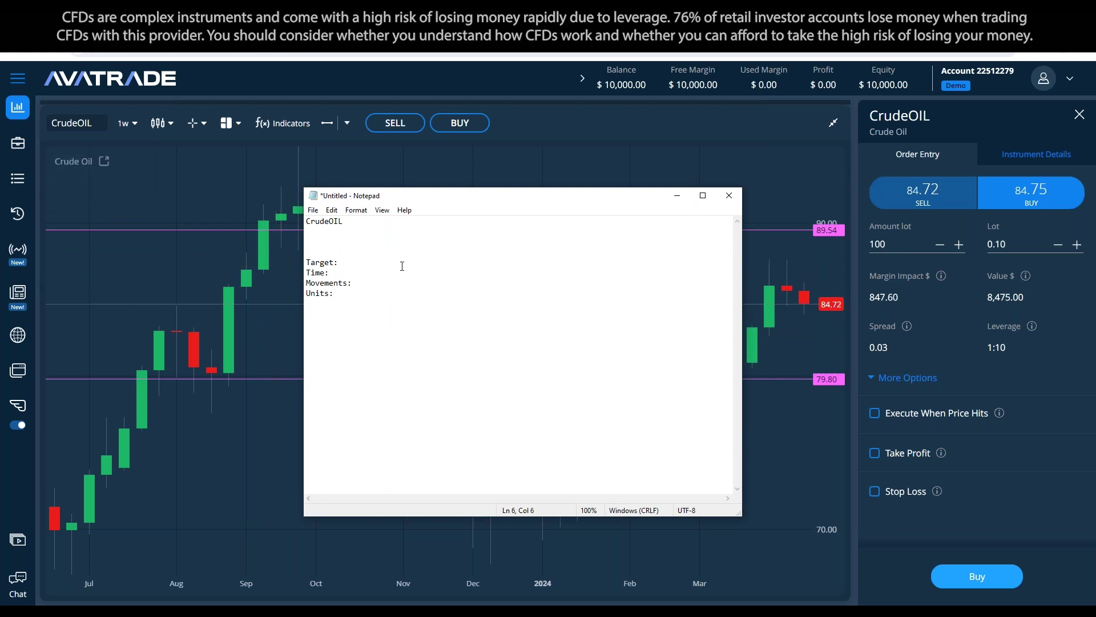
Step: Add '3 kinds of trading styles:' listing Scalping, Intra-day/Weekly and Swing
key(Return)
key(Return)
text(les:)
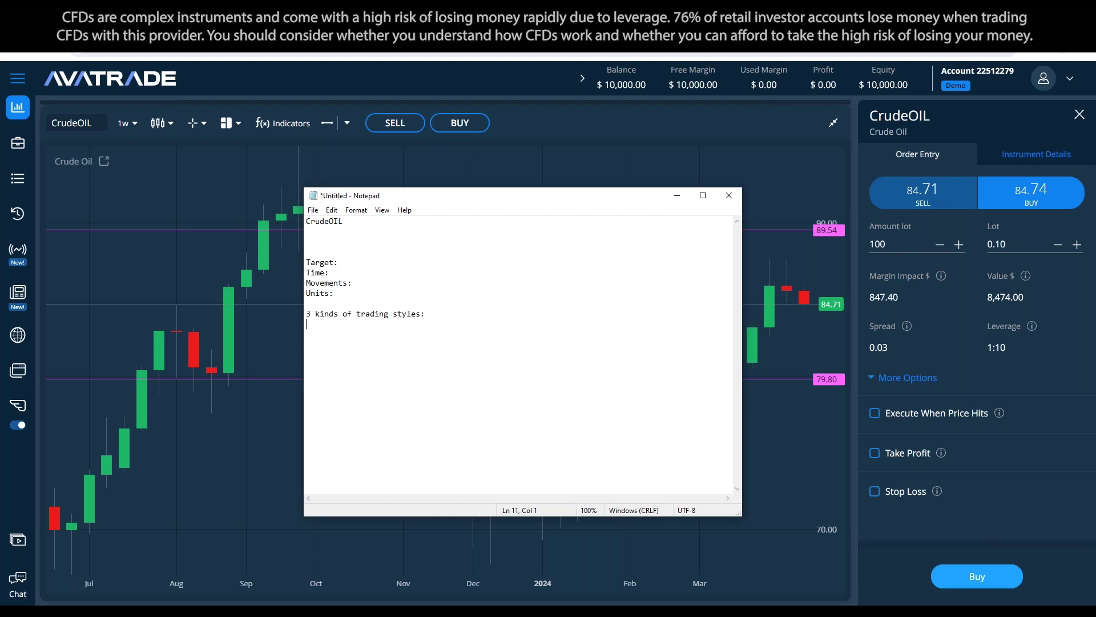
key(Return)
text(Scalping Intday)
key(BackSpace)
key(BackSpace)
text(ra-day/Weekly )
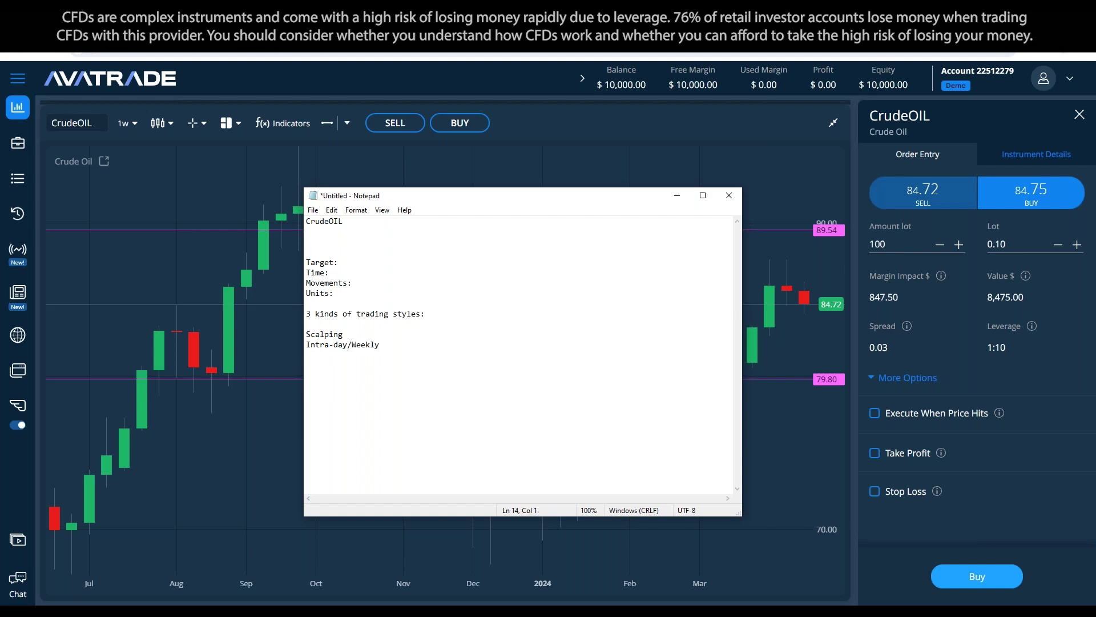
text(Swinmg)
key(BackSpace)
key(BackSpace)
text(g)
drag(344, 334, 306, 334)
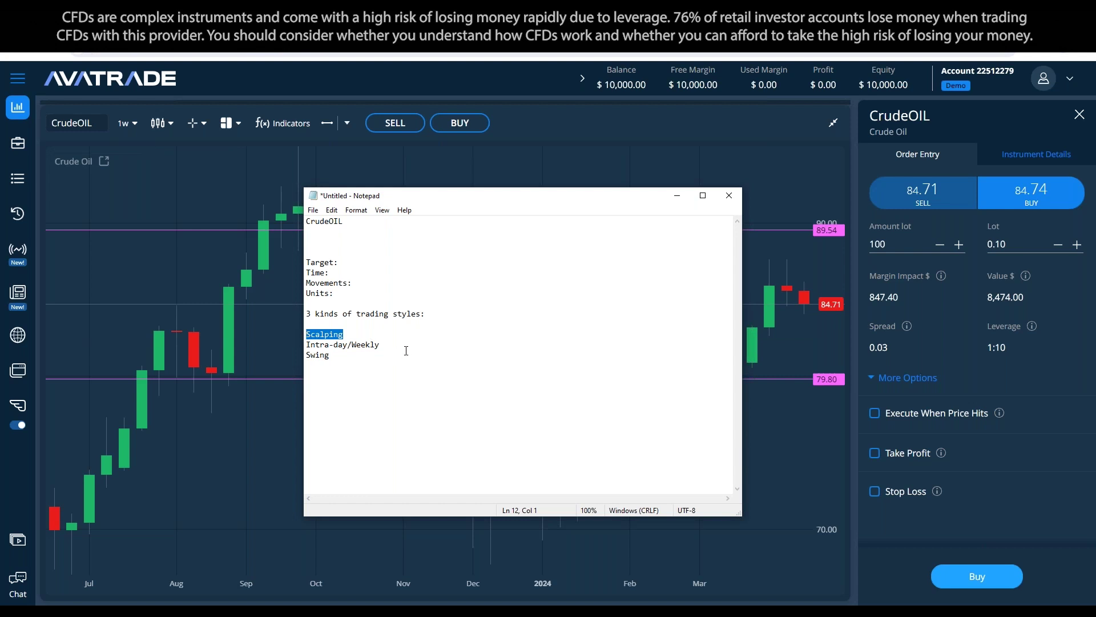
drag(406, 349, 306, 344)
click(367, 355)
click(351, 266)
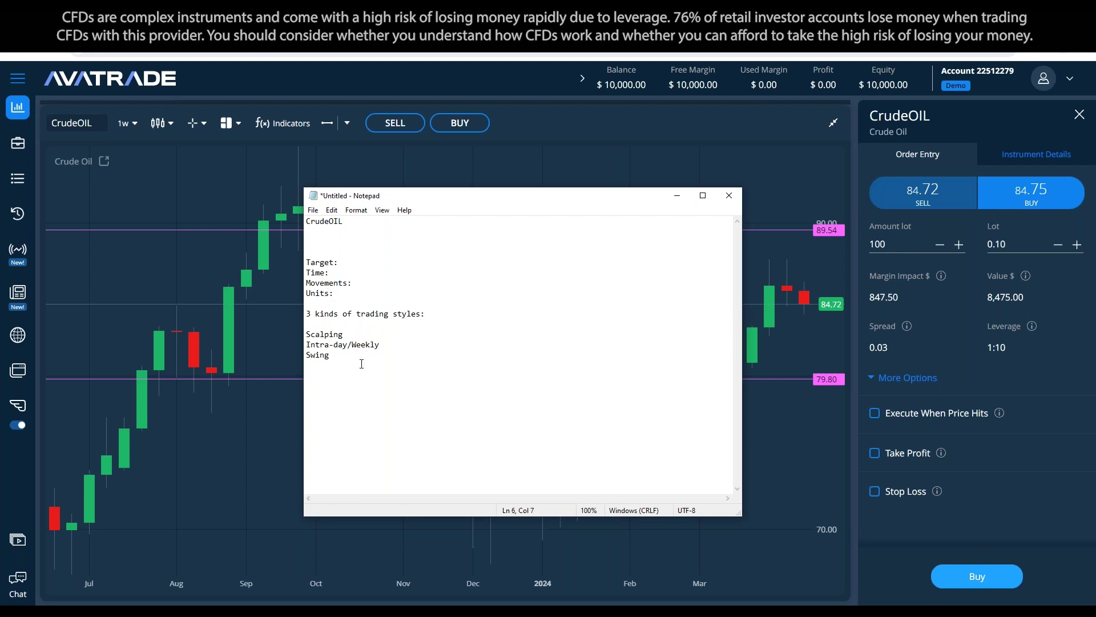
drag(380, 345, 307, 334)
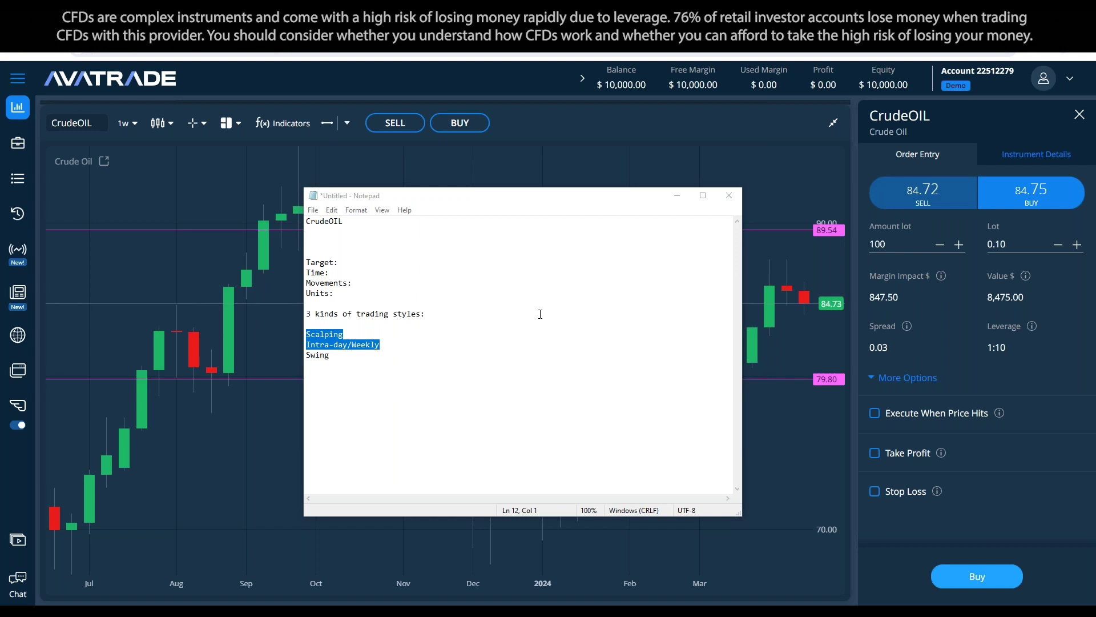
Step: Delete the blank line under CrudeOIL and enter 700$ after Target:
click(398, 256)
key(Delete)
click(366, 255)
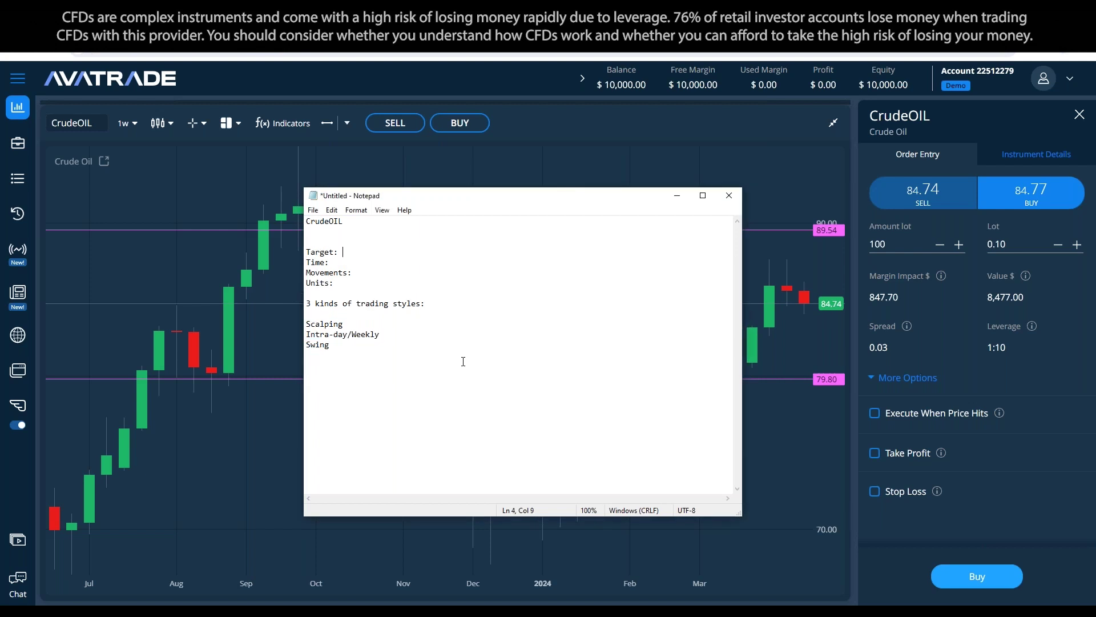
drag(568, 195, 388, 206)
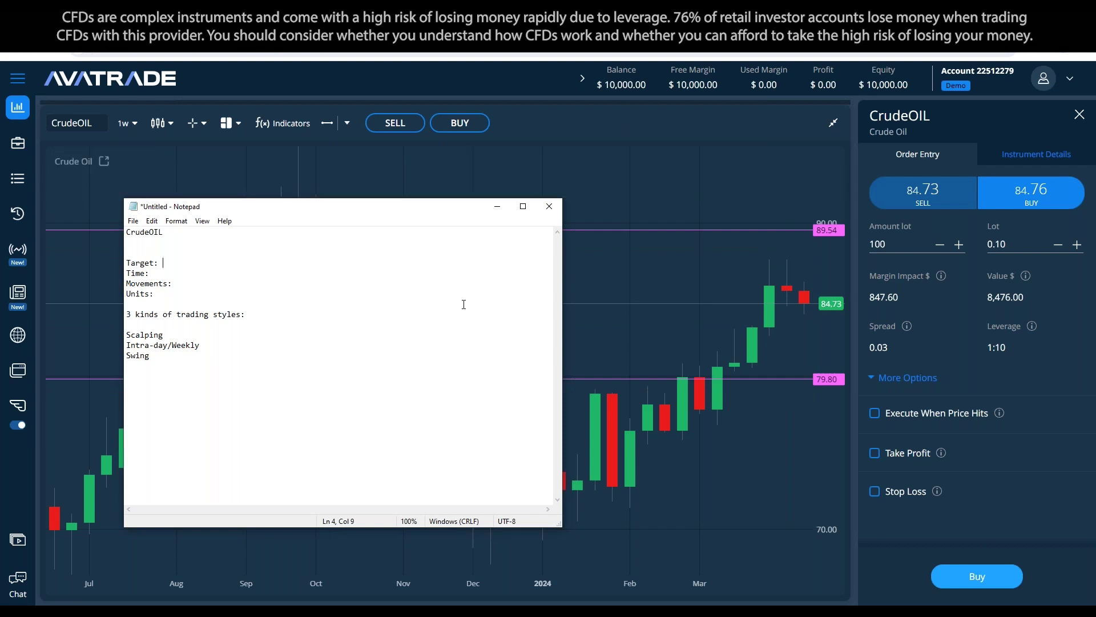
text(700$)
drag(421, 213, 443, 243)
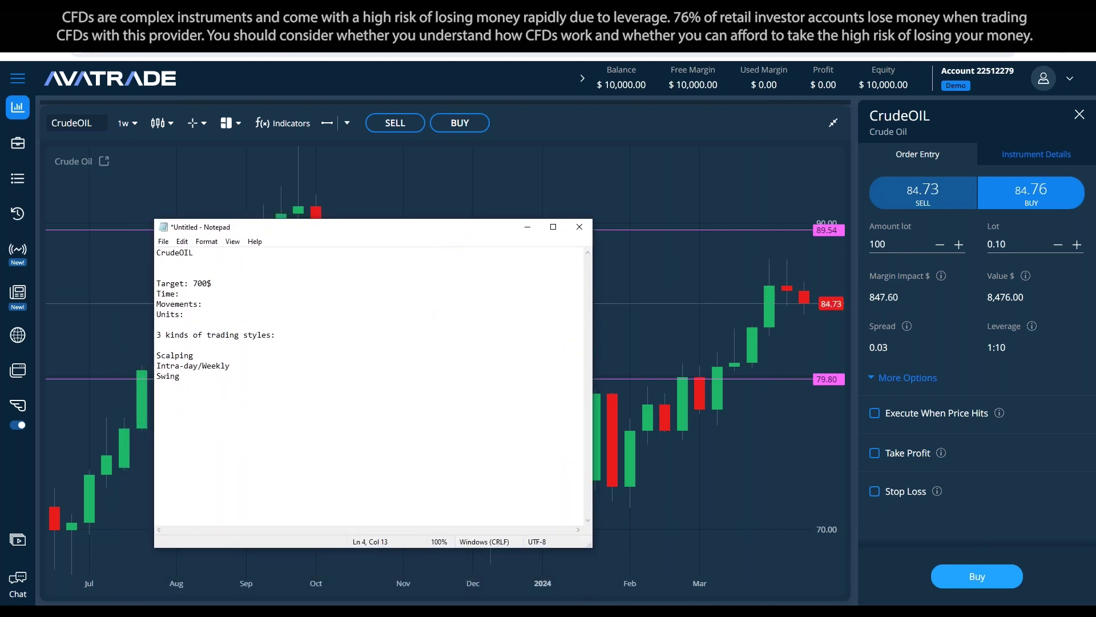
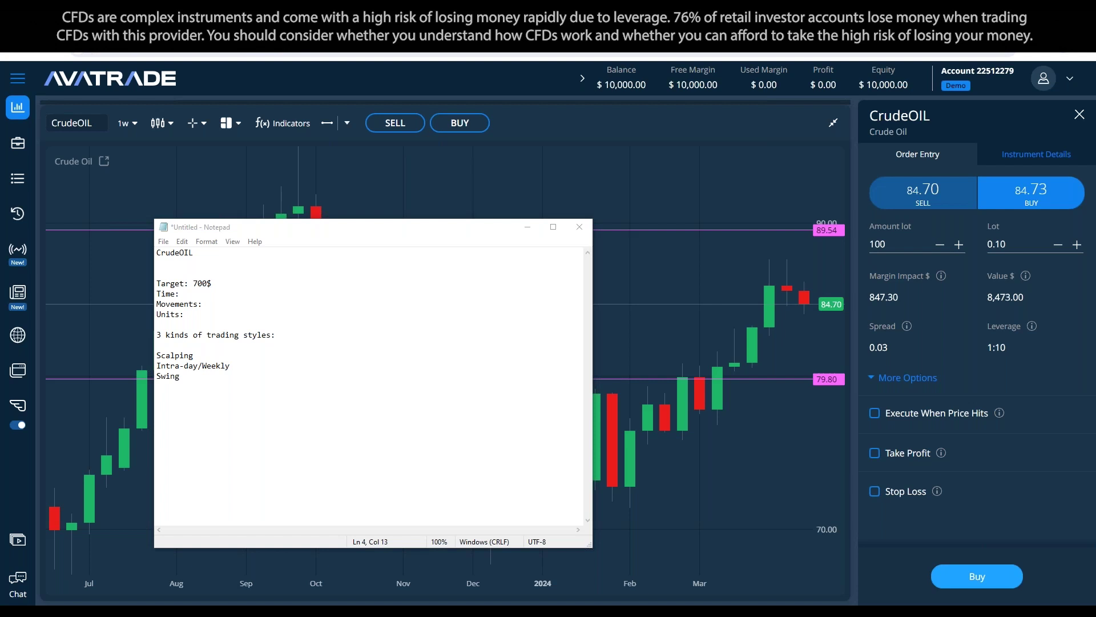
Step: Place the caret at the end of the Swing line, then minimize Notepad to reveal the weekly CrudeOIL chart
click(344, 436)
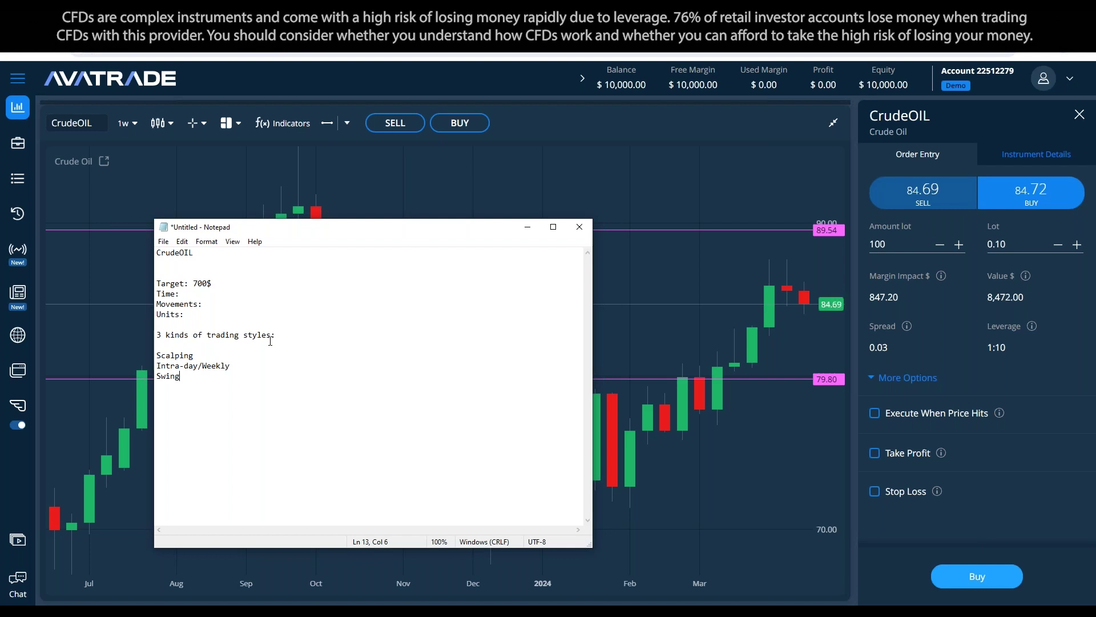
click(519, 228)
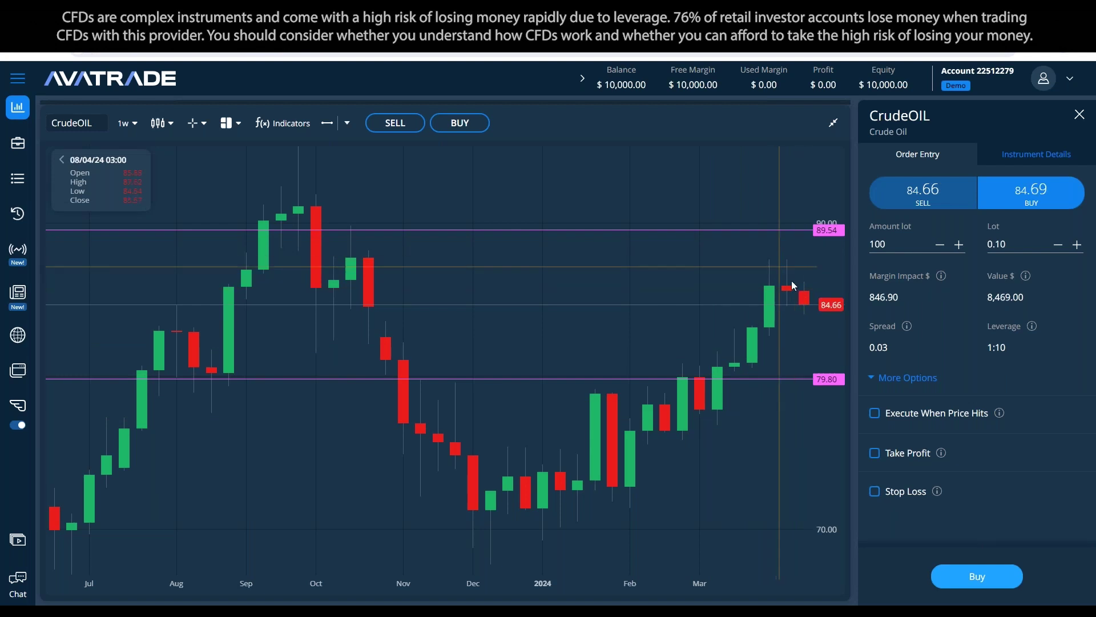
Step: Draw a rectangle around the recent weekly price highs, initially with no fill
click(347, 123)
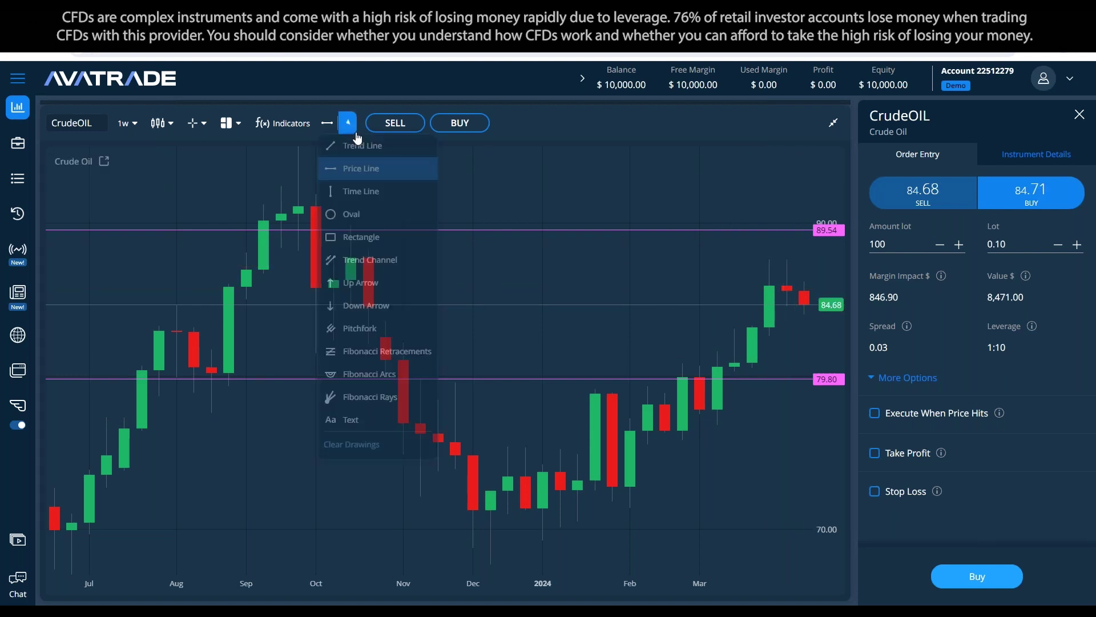
click(393, 238)
drag(753, 239, 809, 282)
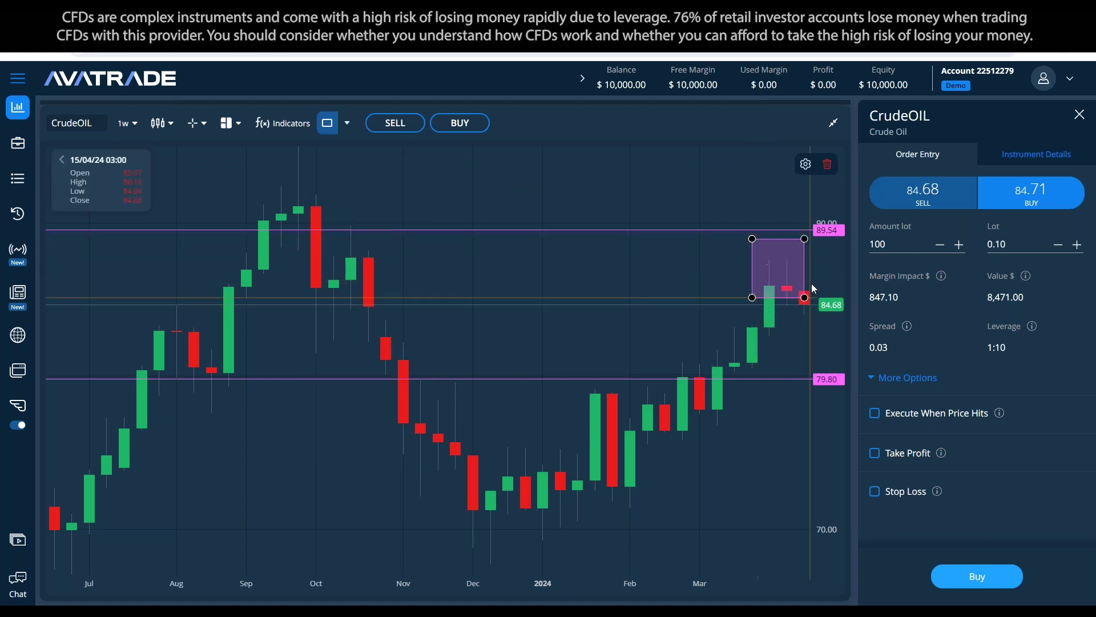
double_click(798, 271)
click(542, 382)
click(647, 454)
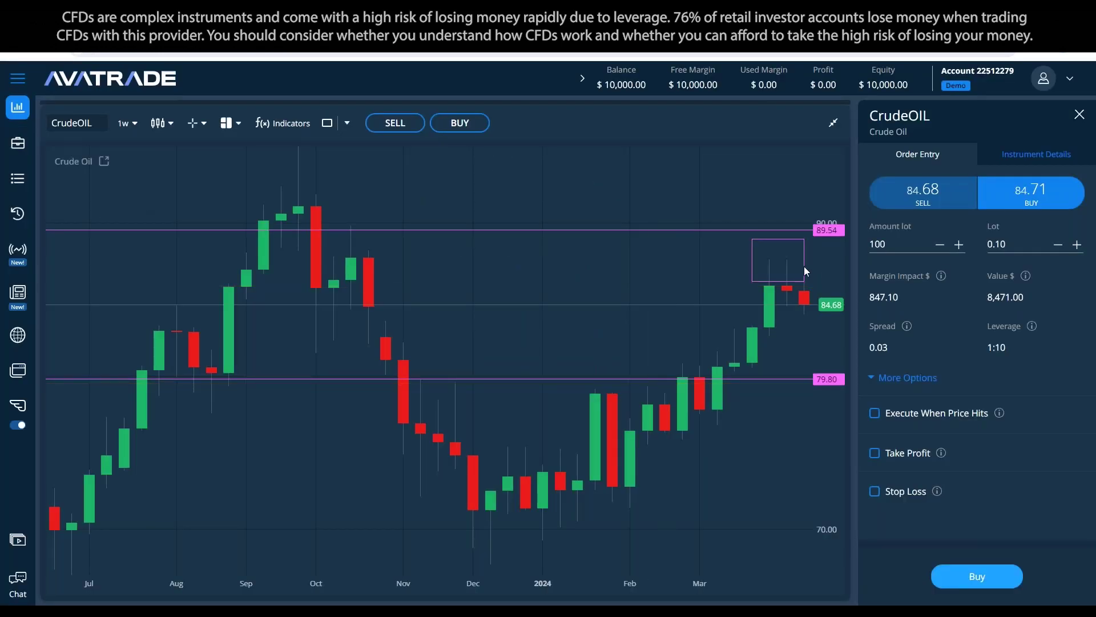
Step: Restyle the rectangle white with its background fill turned on, then deselect it
double_click(777, 239)
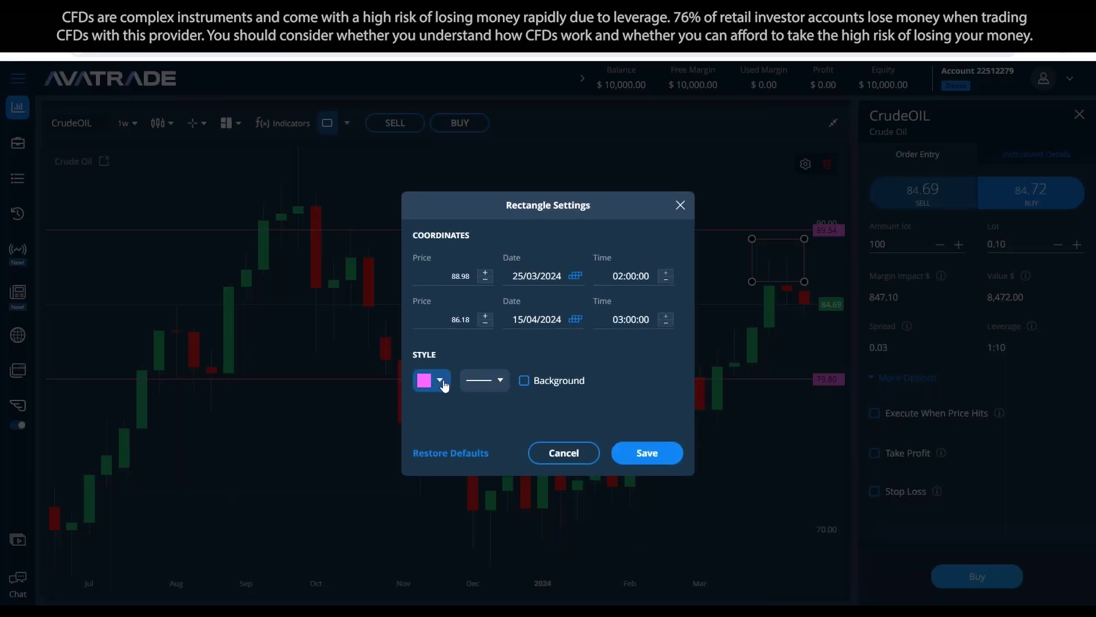
click(431, 380)
click(537, 485)
click(523, 381)
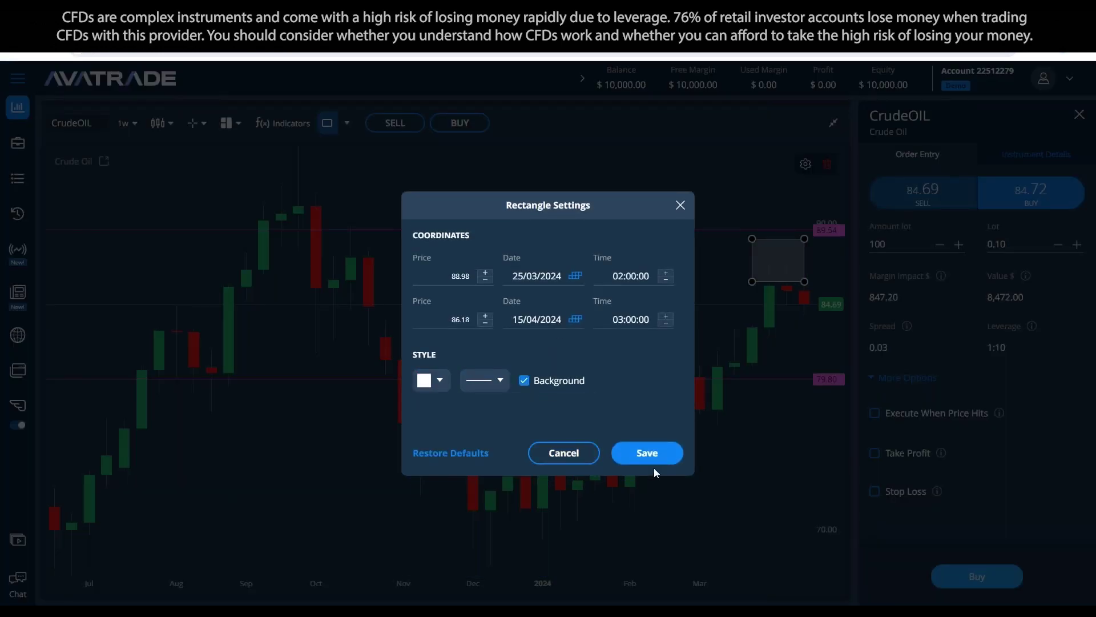
click(653, 459)
click(776, 252)
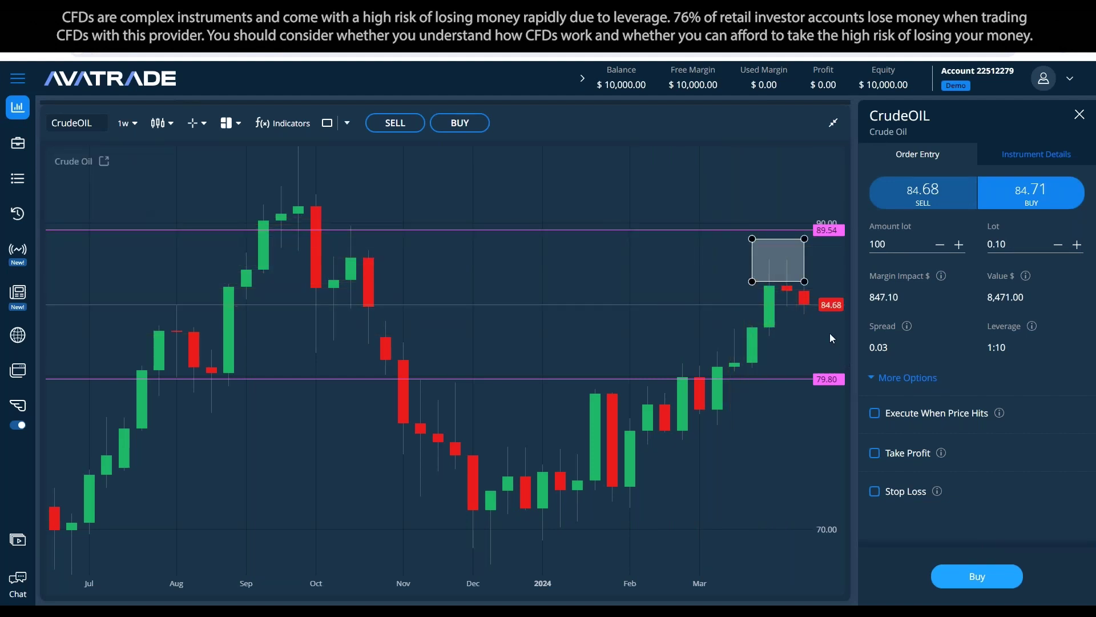
click(808, 379)
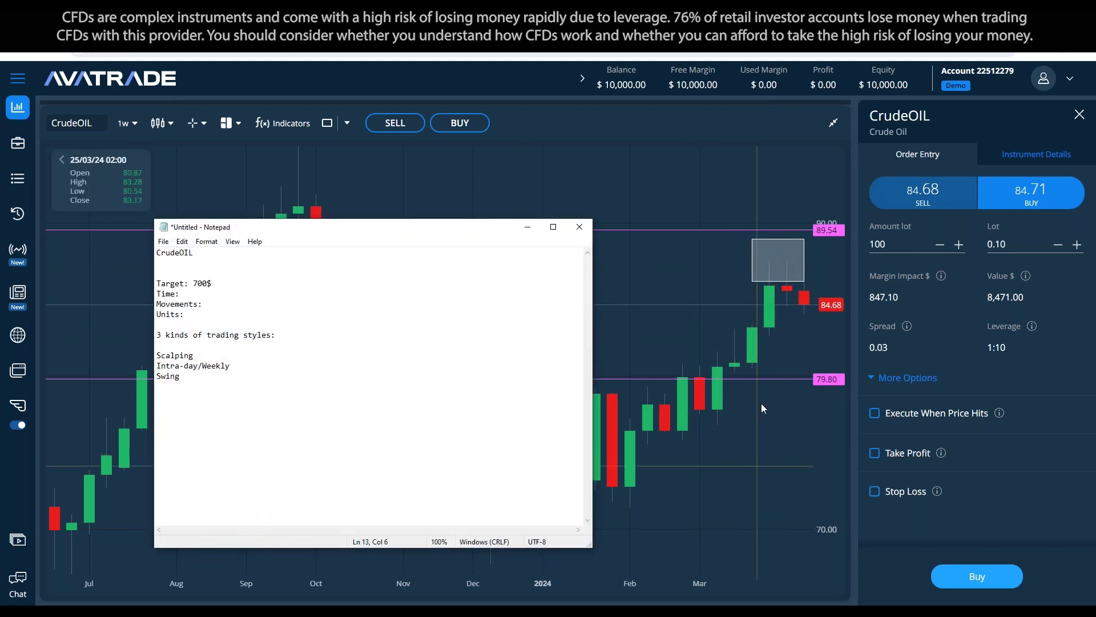
click(259, 290)
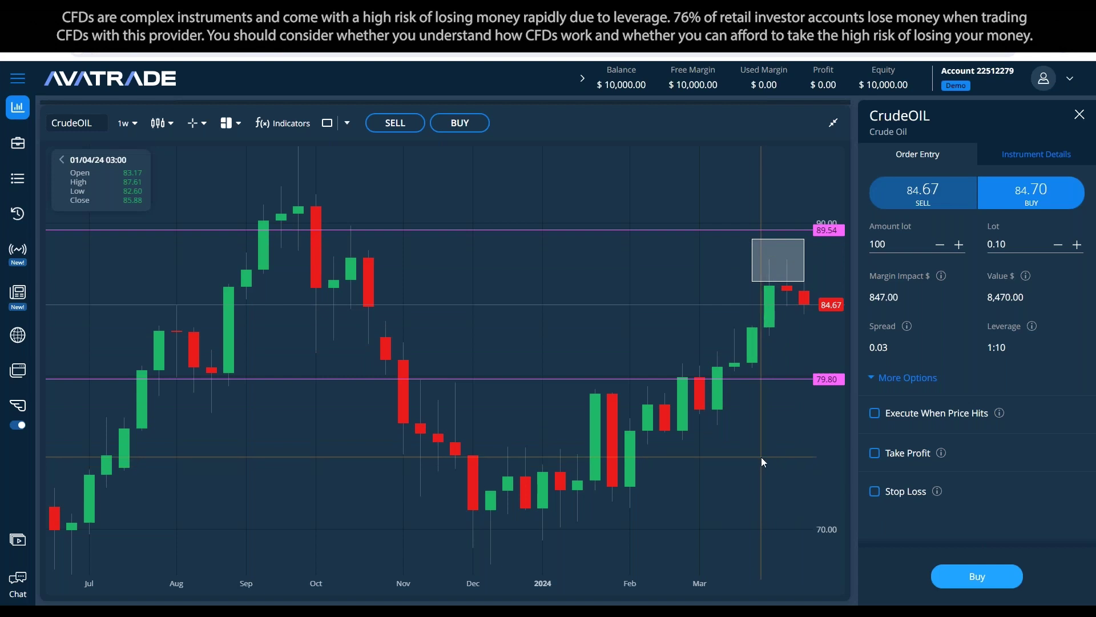
drag(779, 423, 733, 376)
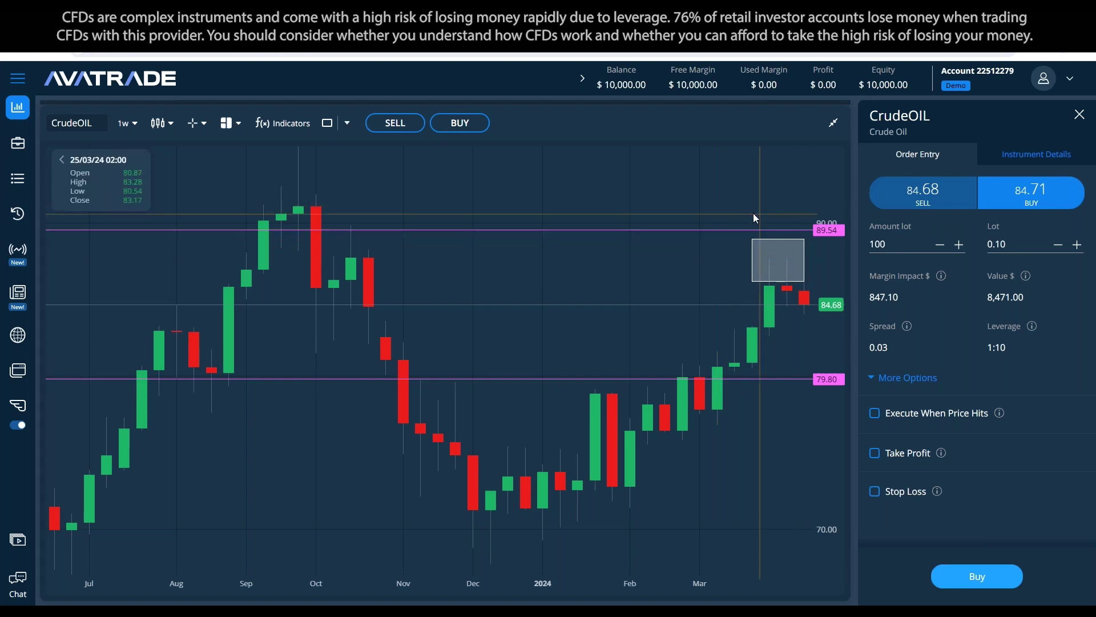
click(127, 123)
click(145, 149)
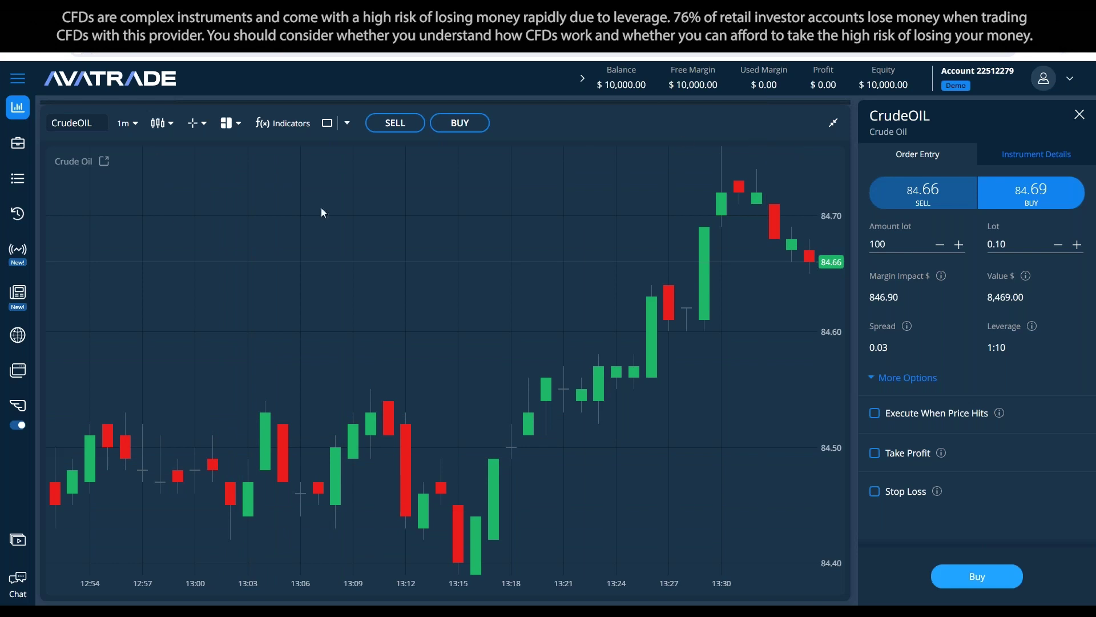
click(133, 124)
scroll(138, 232, down, 2)
click(135, 218)
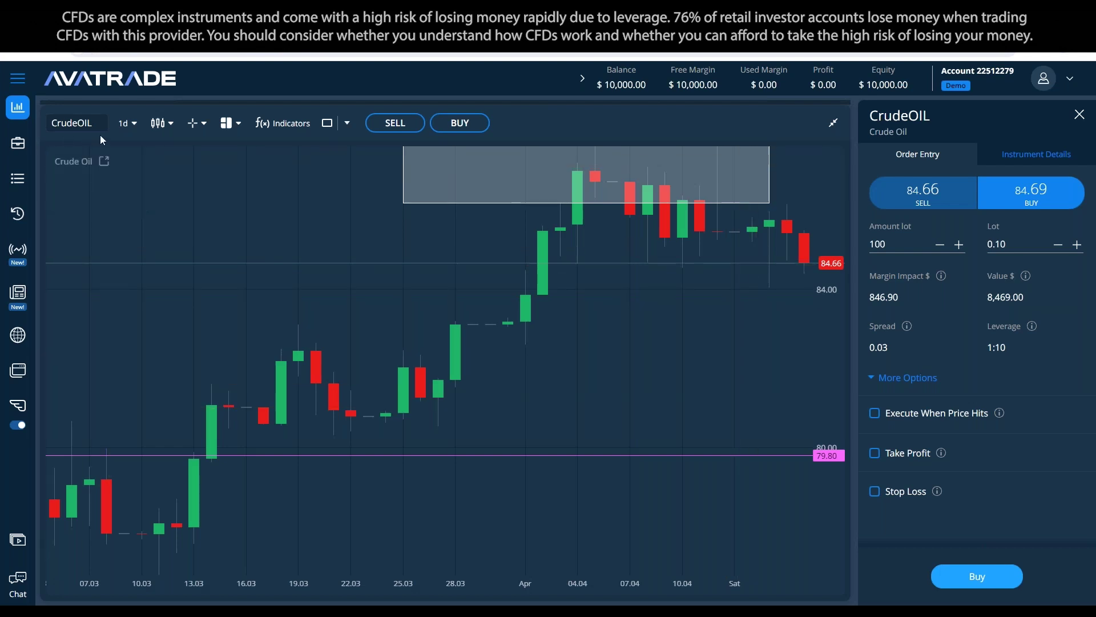
click(123, 131)
click(135, 241)
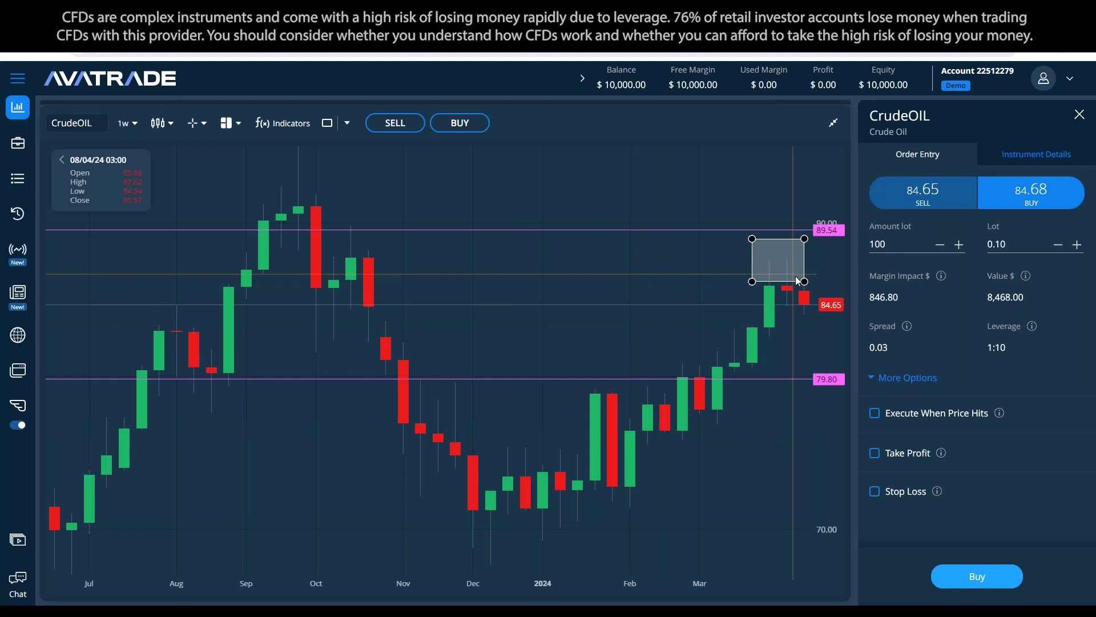
click(766, 265)
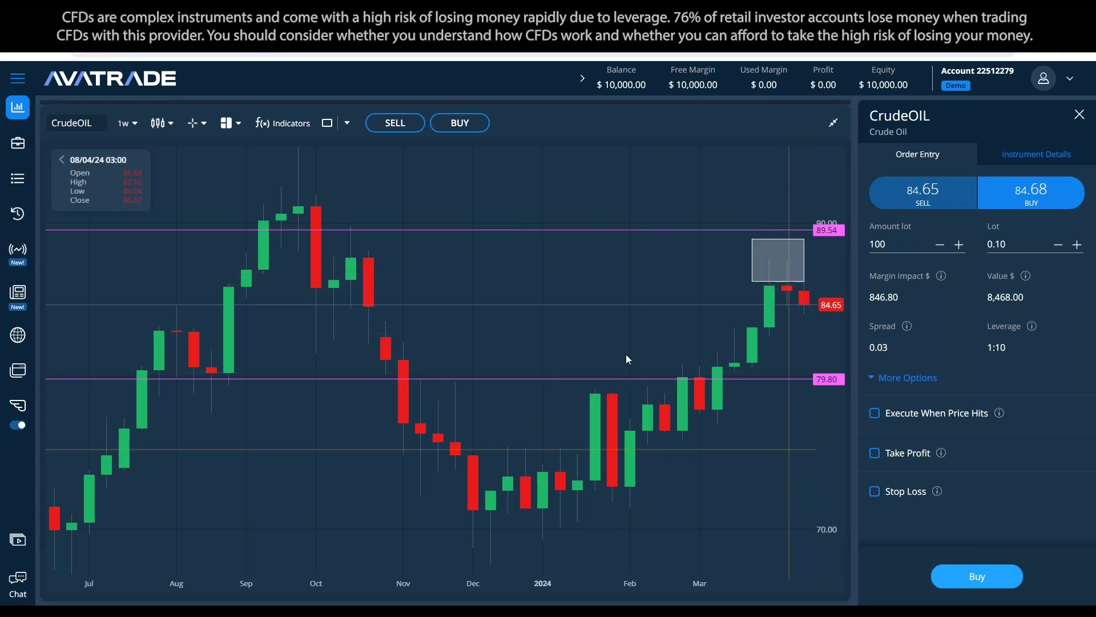
click(127, 123)
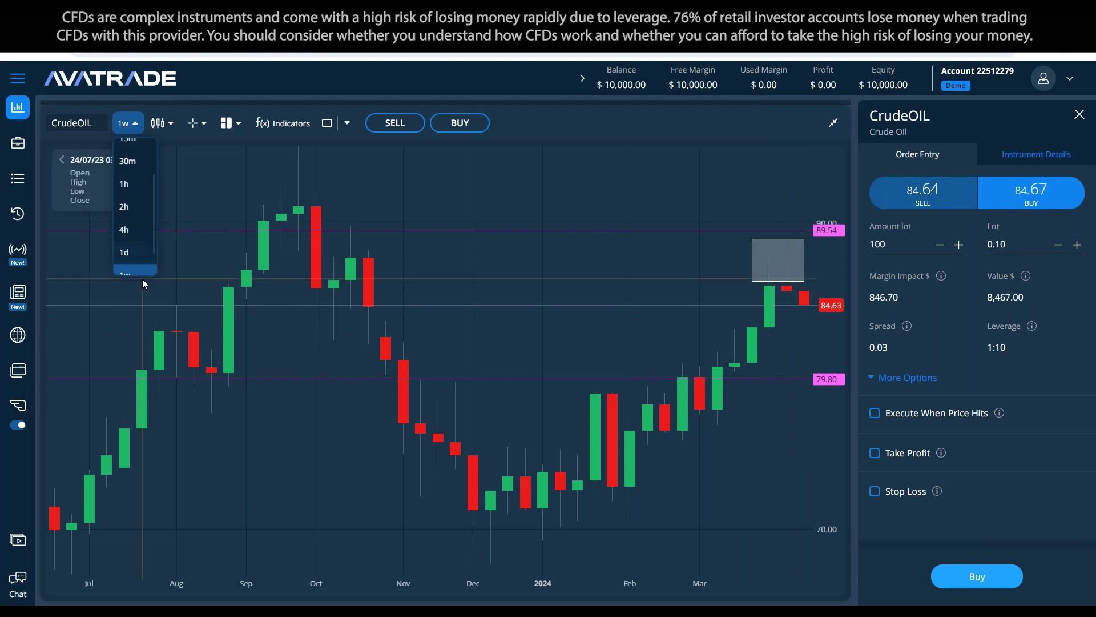
click(313, 595)
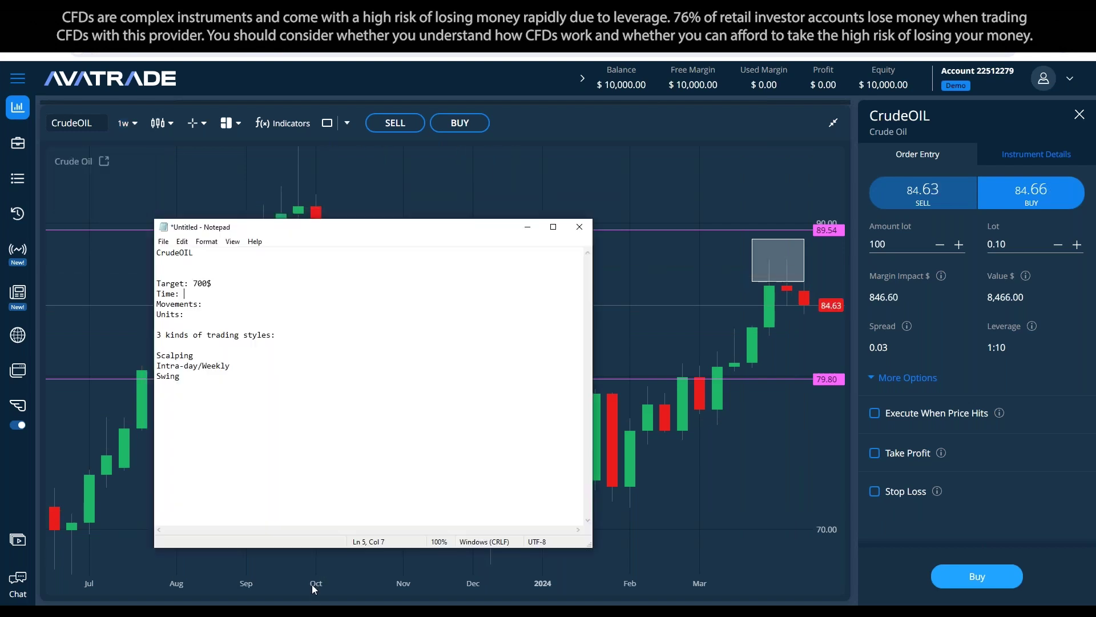
Step: Enter 'a week' as the trade plan's time, then minimize Notepad and select the chart's grey rectangle
drag(203, 290, 199, 273)
click(202, 303)
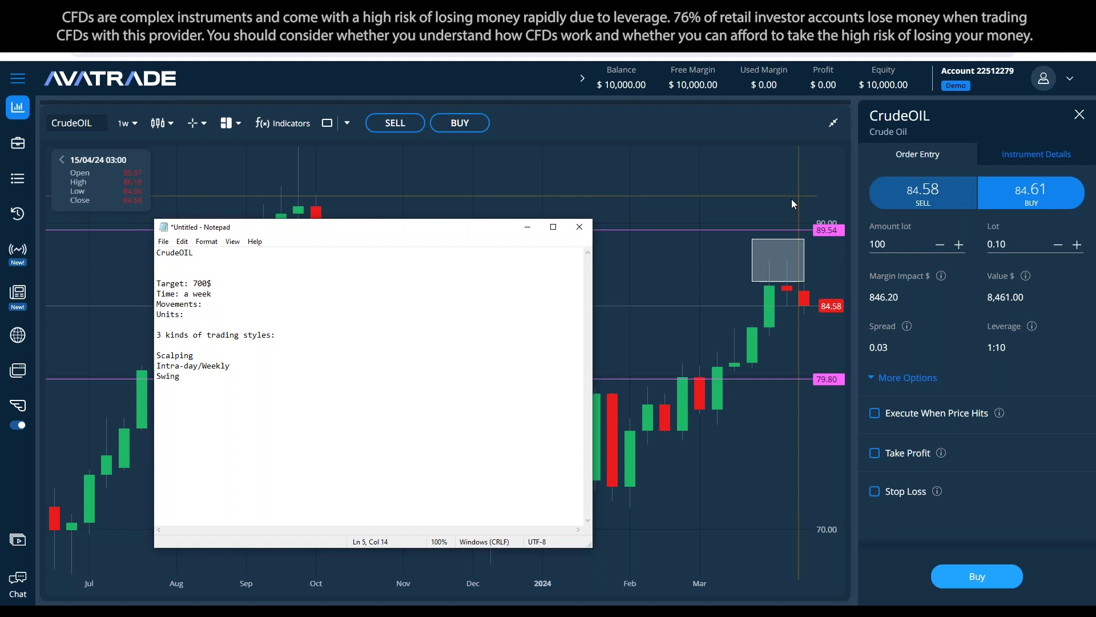
click(256, 312)
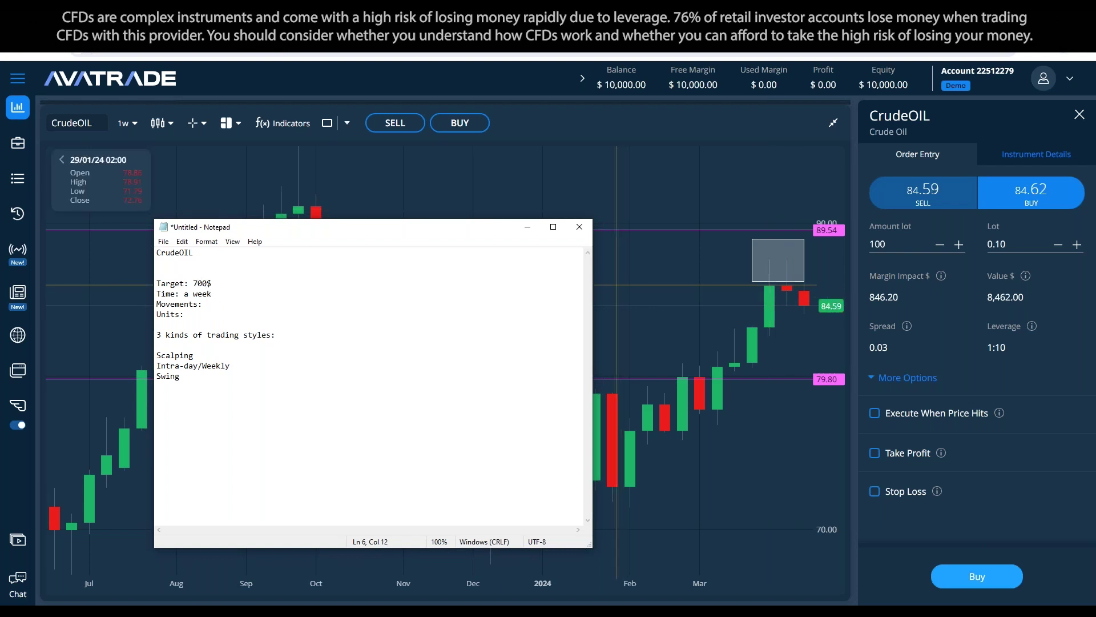
click(527, 226)
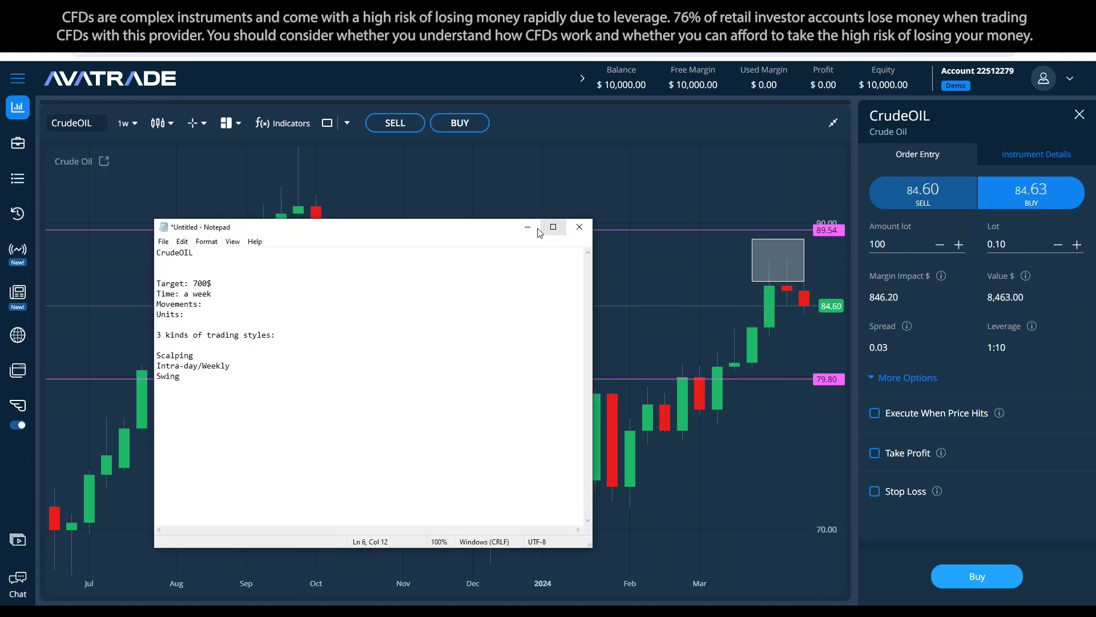
click(781, 253)
Step: Move the grey rectangle left and draw an outline-only rectangle over the last few candles
drag(765, 246, 590, 256)
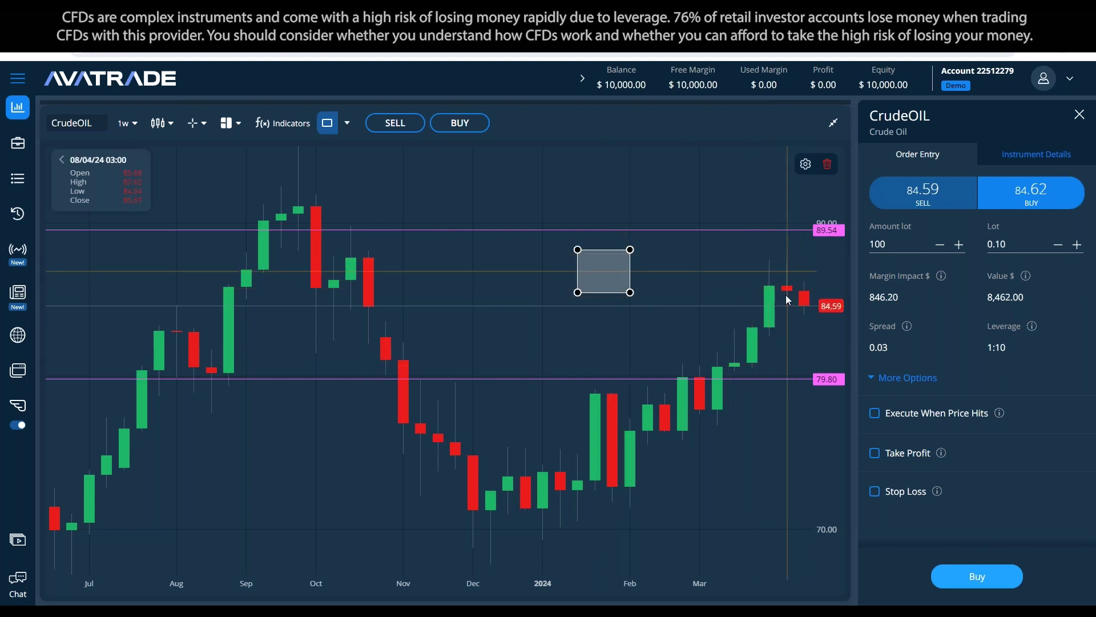
click(327, 123)
drag(770, 252, 805, 314)
double_click(795, 280)
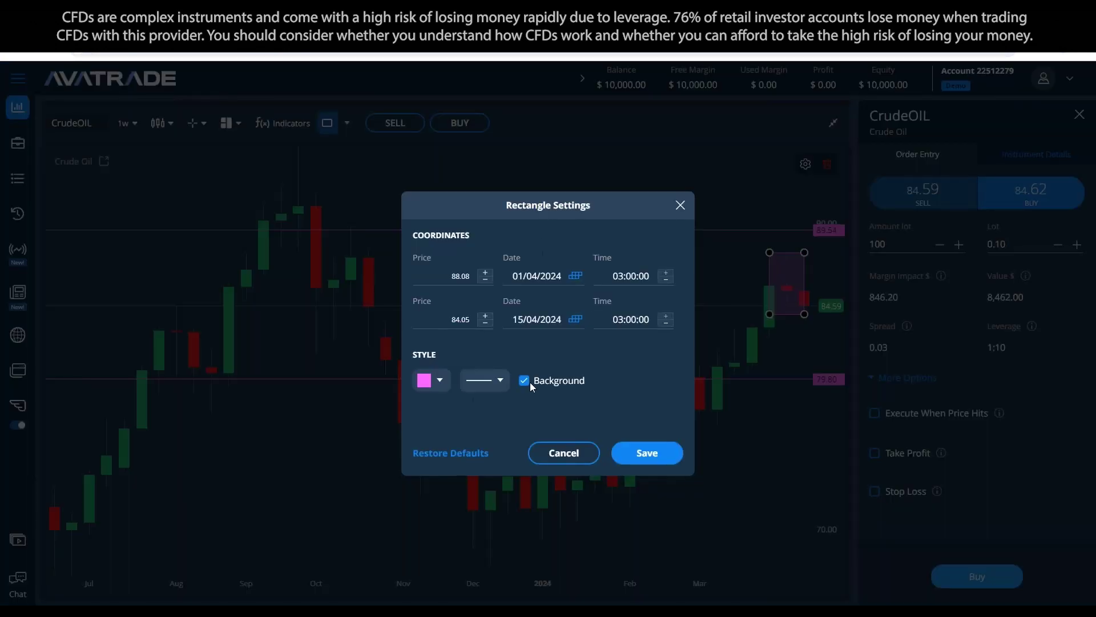
click(524, 380)
click(645, 453)
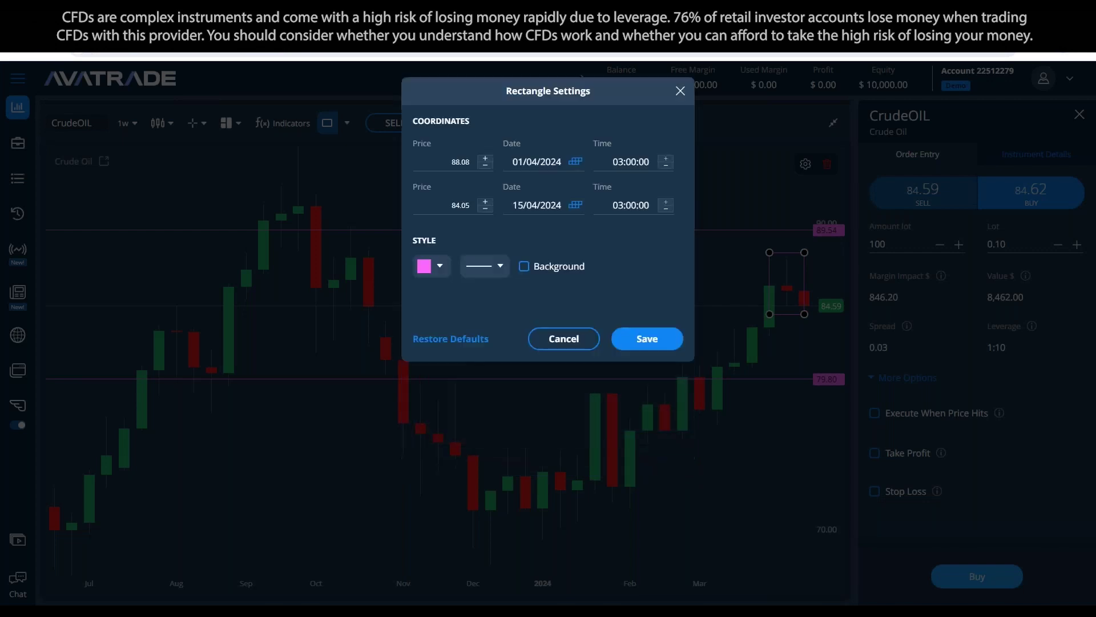
click(690, 314)
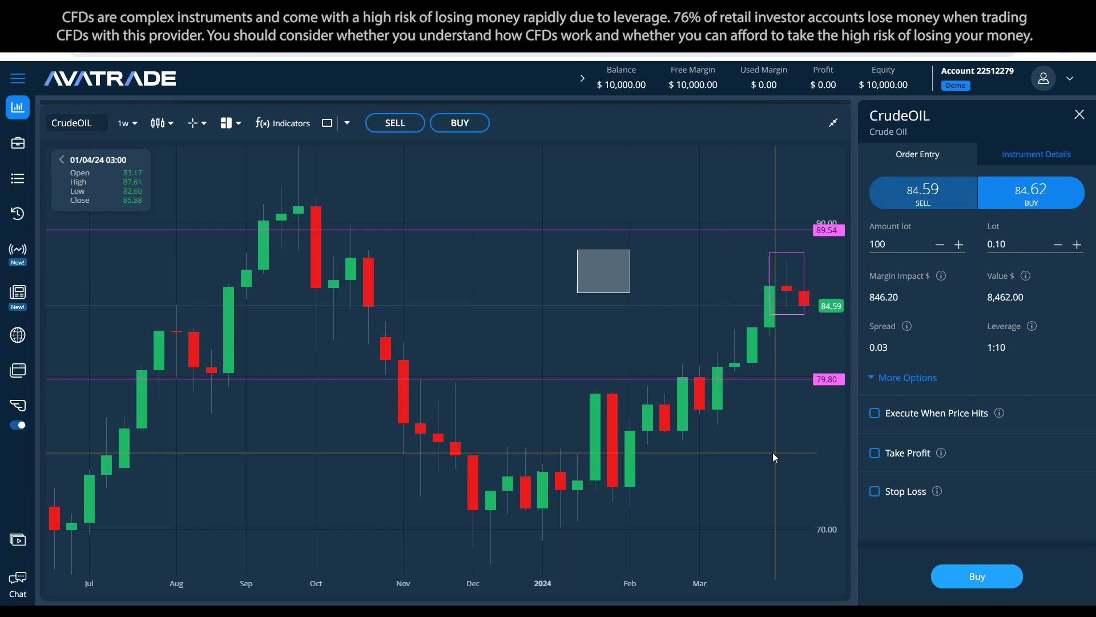
Step: Mark the 08 Apr week with a vertical line, checking the daily view before returning to weekly
click(347, 122)
click(377, 189)
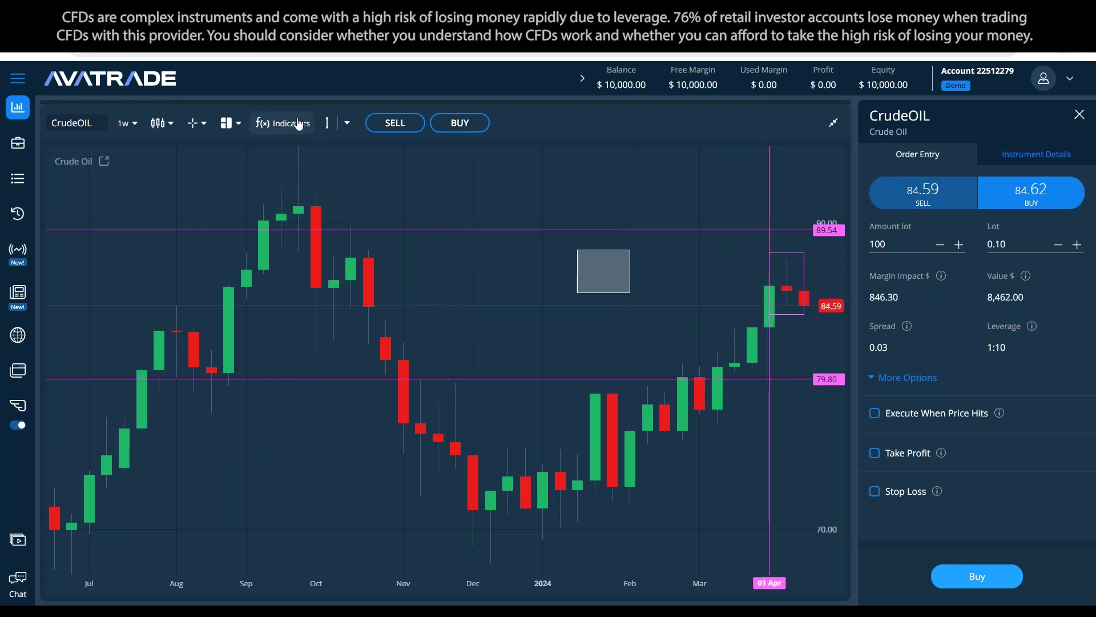
click(786, 255)
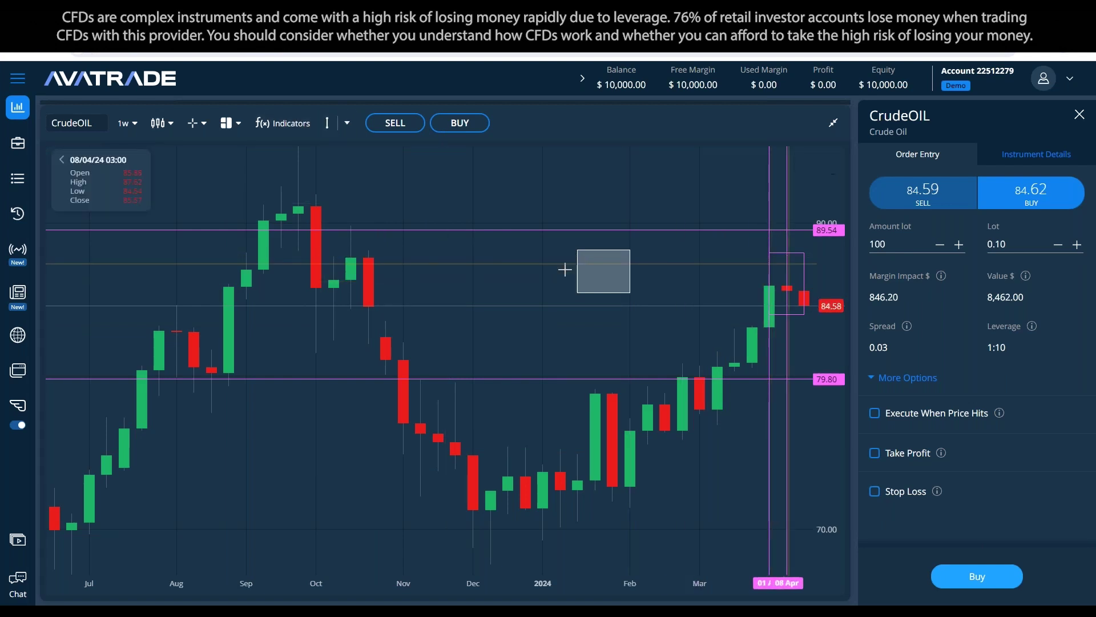
click(126, 124)
click(132, 224)
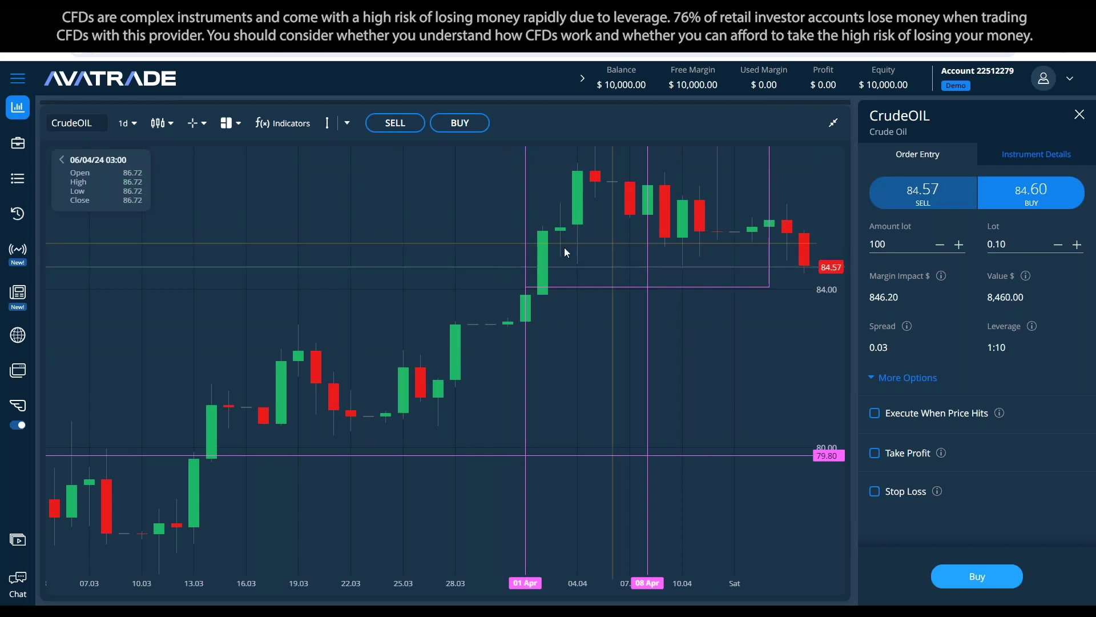
click(125, 122)
click(138, 235)
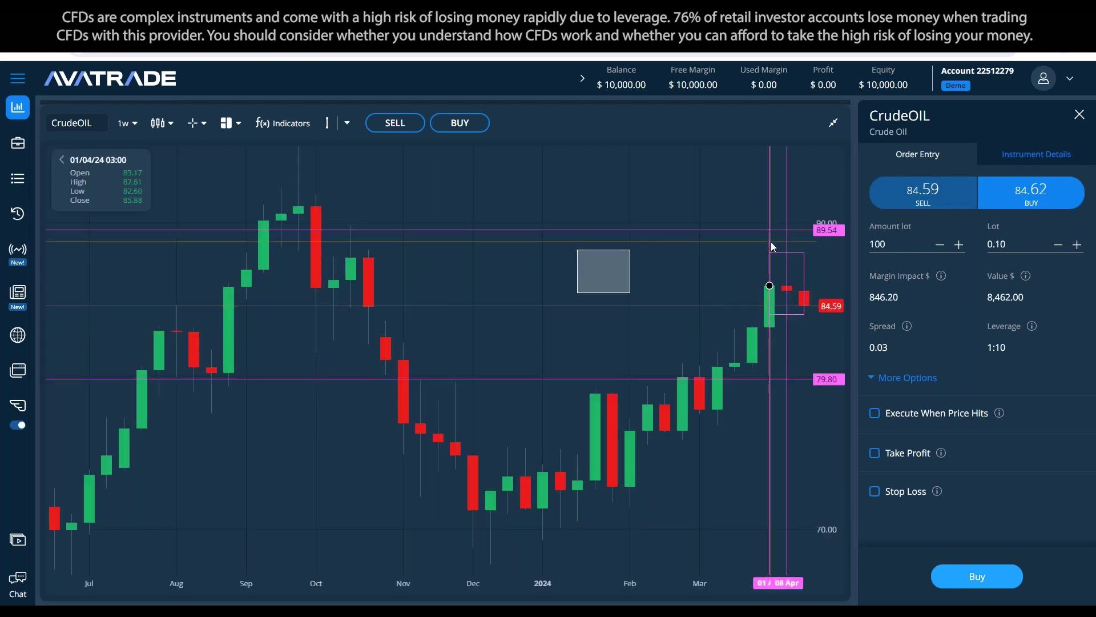
Step: Add and then delete a vertical line at the latest green candle, leaving the rectangle deselected
click(769, 256)
click(829, 170)
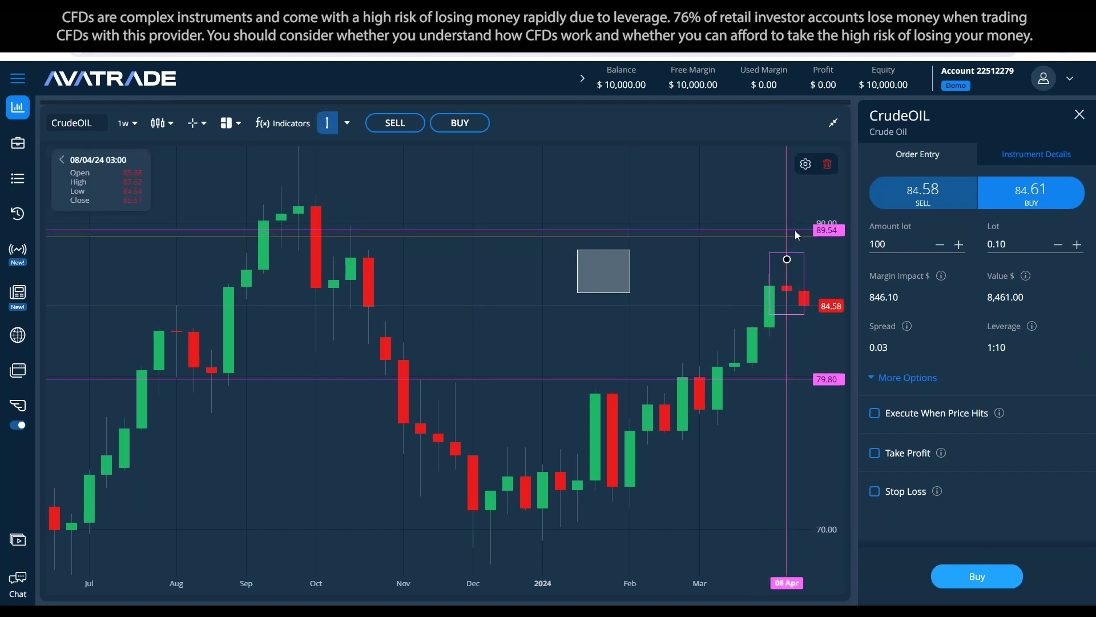
click(828, 162)
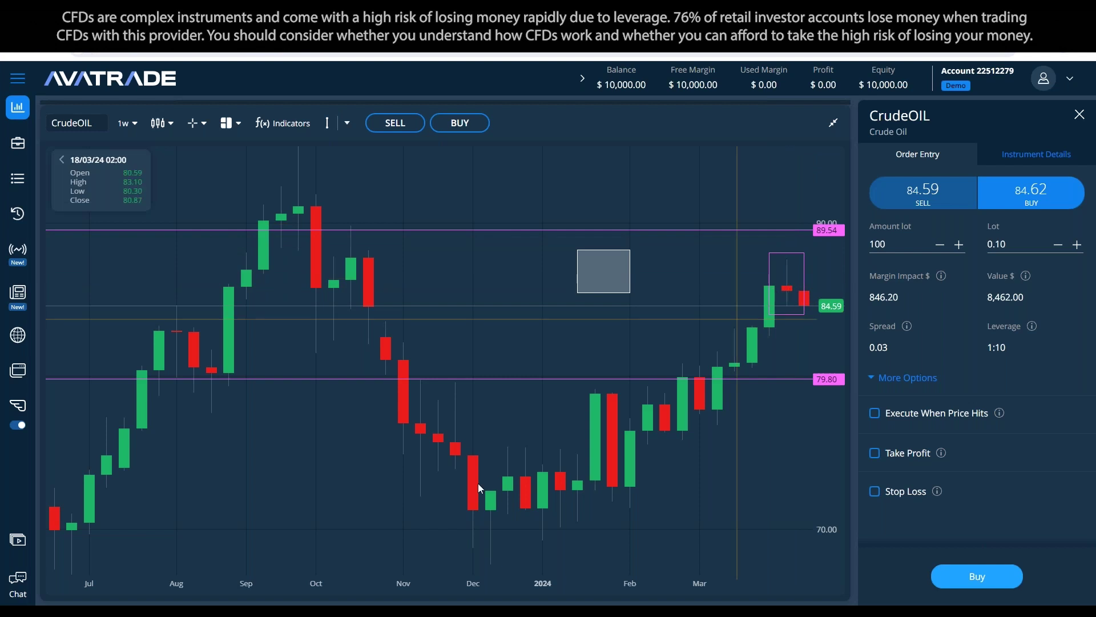
key(alt+Tab)
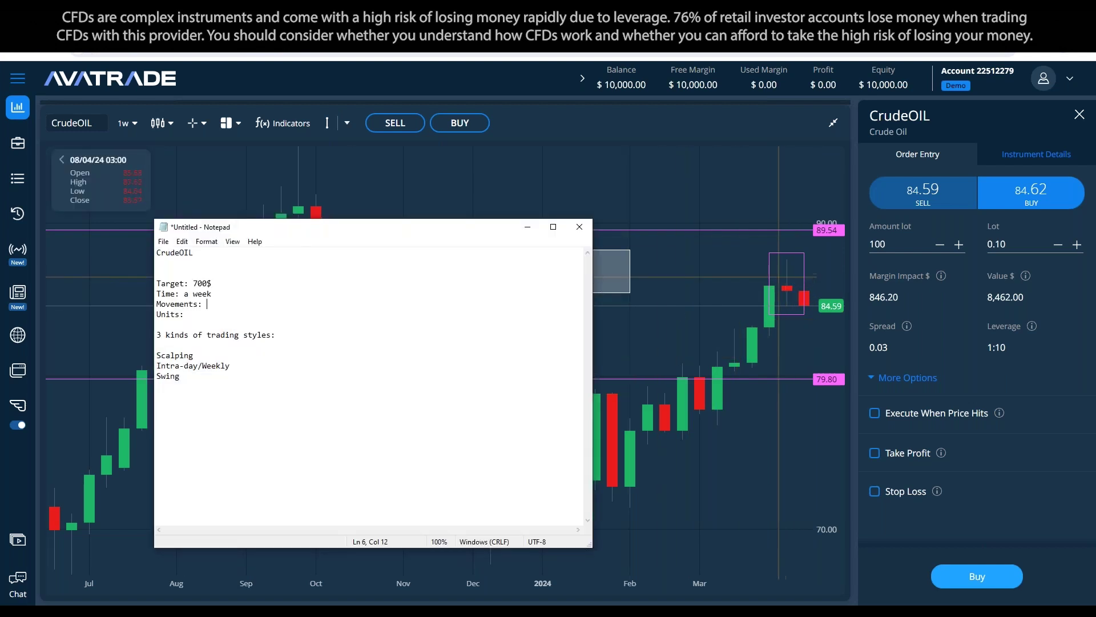
Step: Replace the trading-styles lines with the 08/04/24 log: O 85.88, C 85.57, H 87.62, L 84.54
click(297, 395)
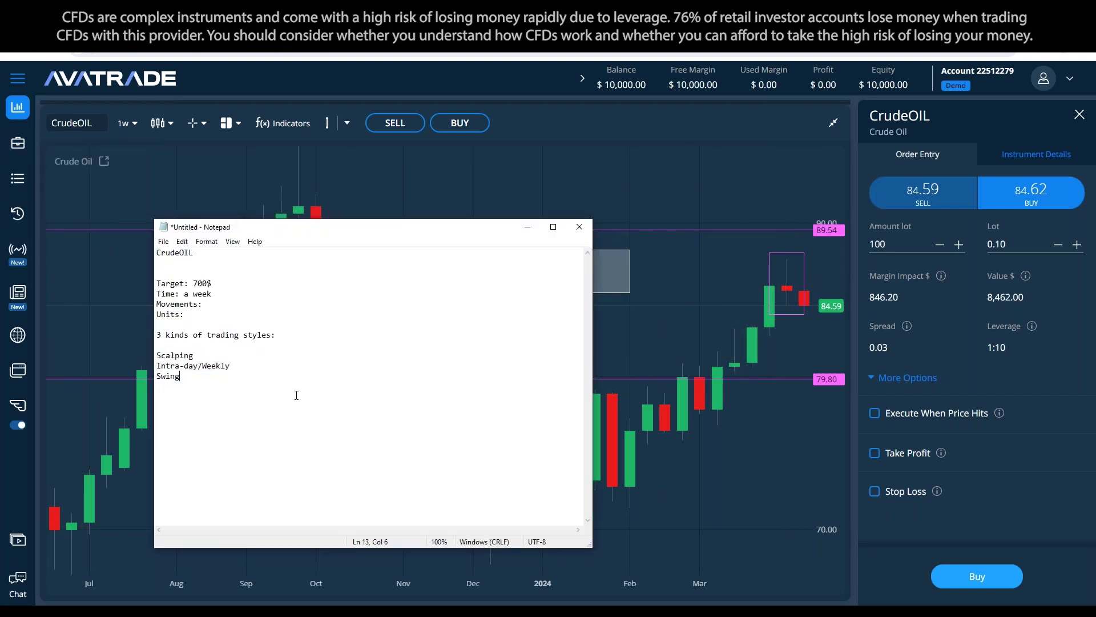
key(shift+Up)
key(shift+Up)
key(shift+Up)
key(shift+Up)
key(Return)
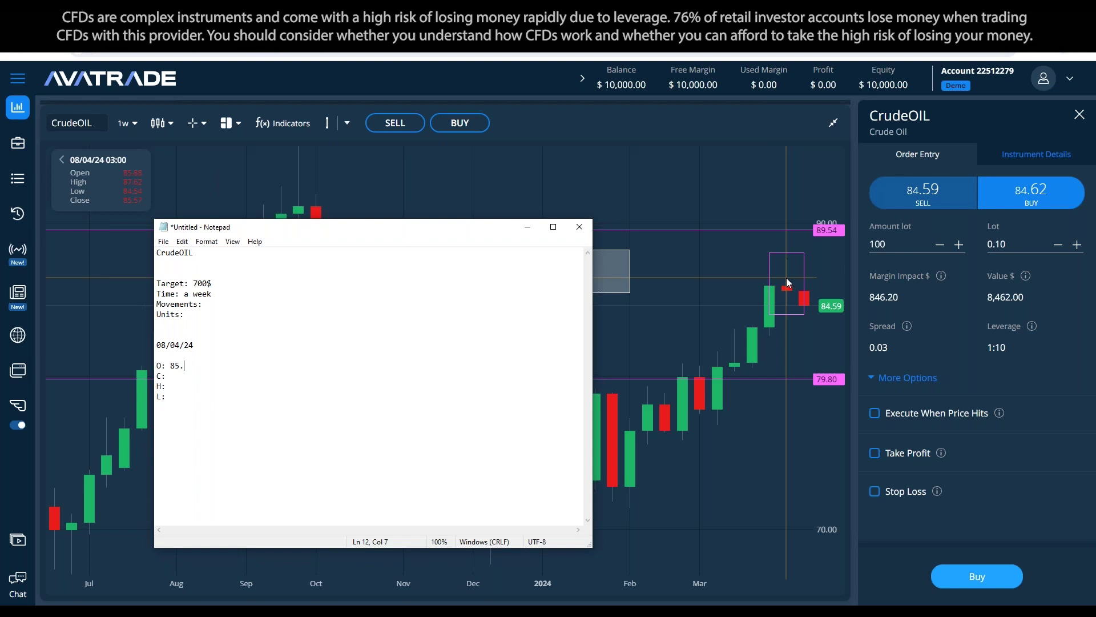
text(85.57 H: 87)
text(.62)
key(Return)
key(Return)
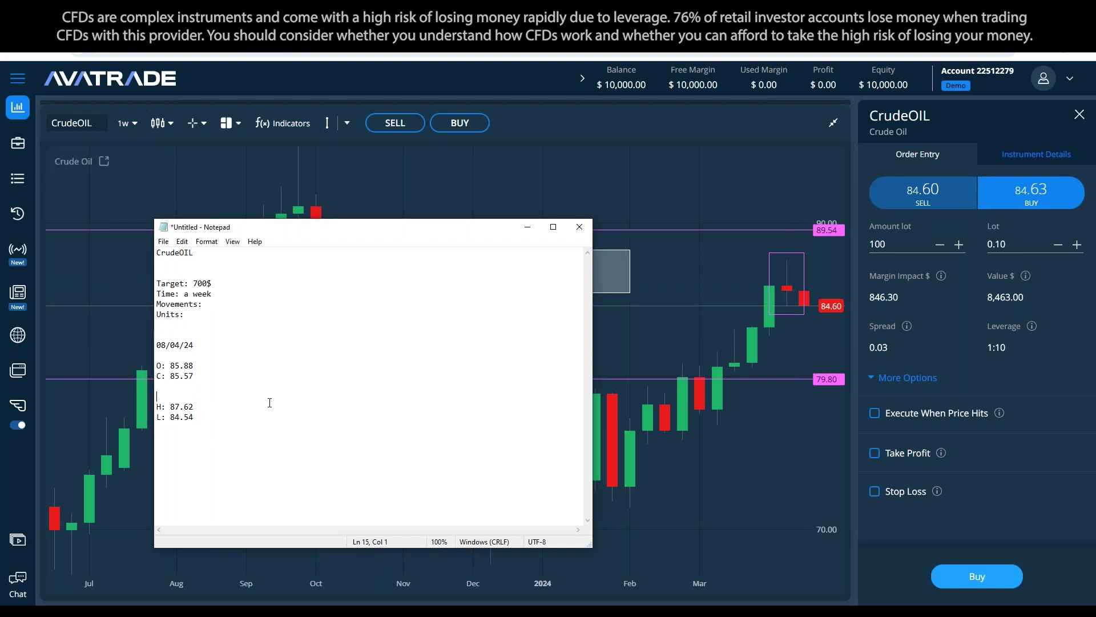
Step: Add a horizontal line at 84.61 on the weekly chart, then select and delete it
drag(166, 417, 156, 417)
click(347, 123)
click(361, 171)
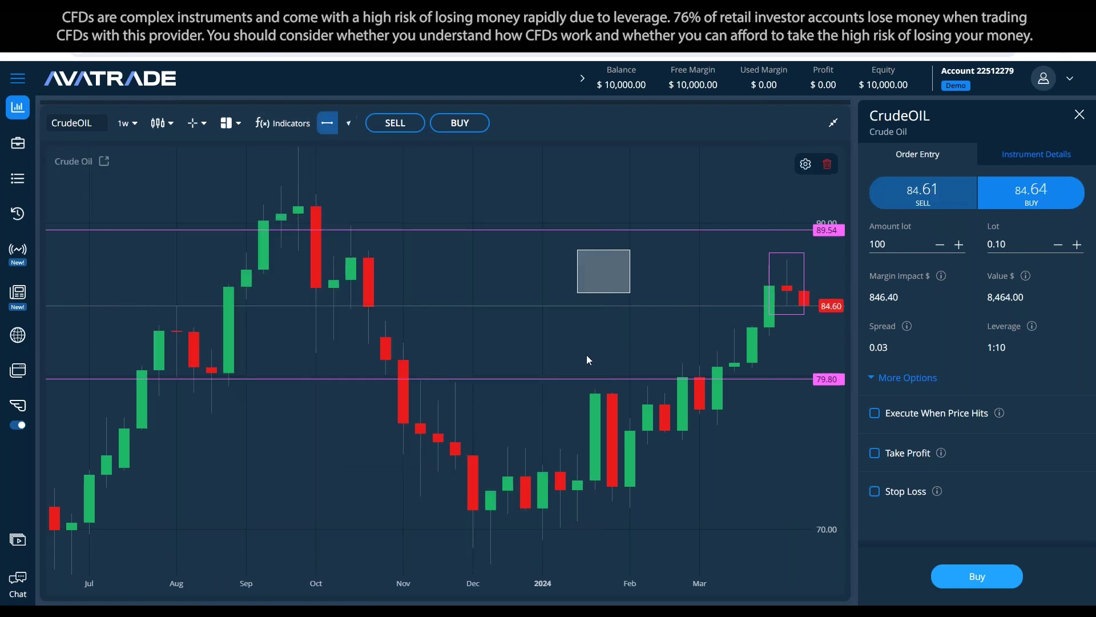
click(700, 307)
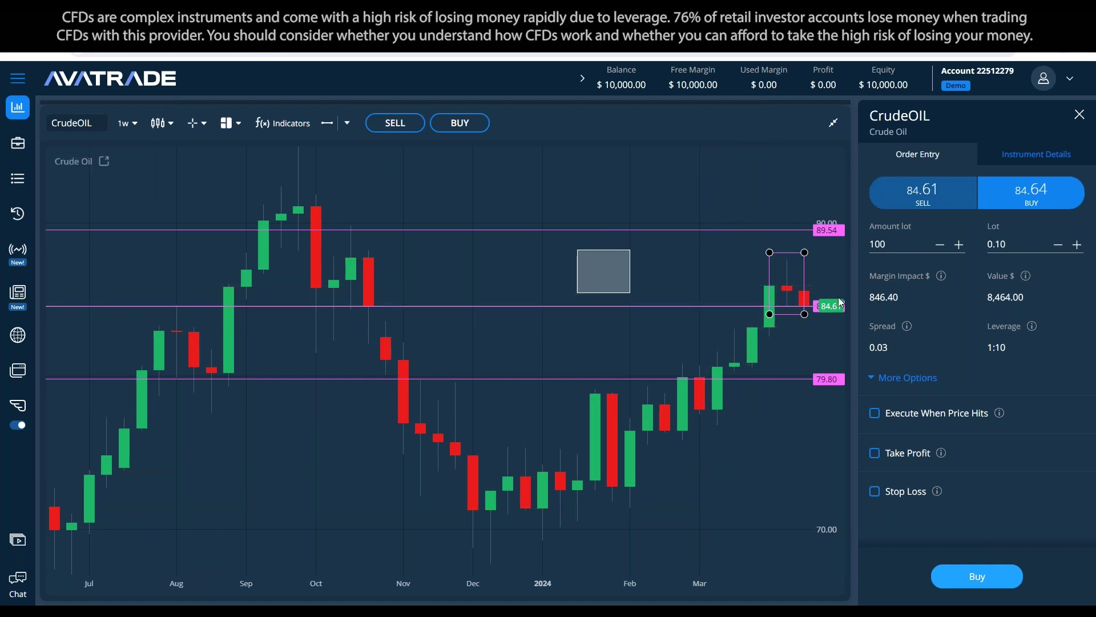
click(808, 308)
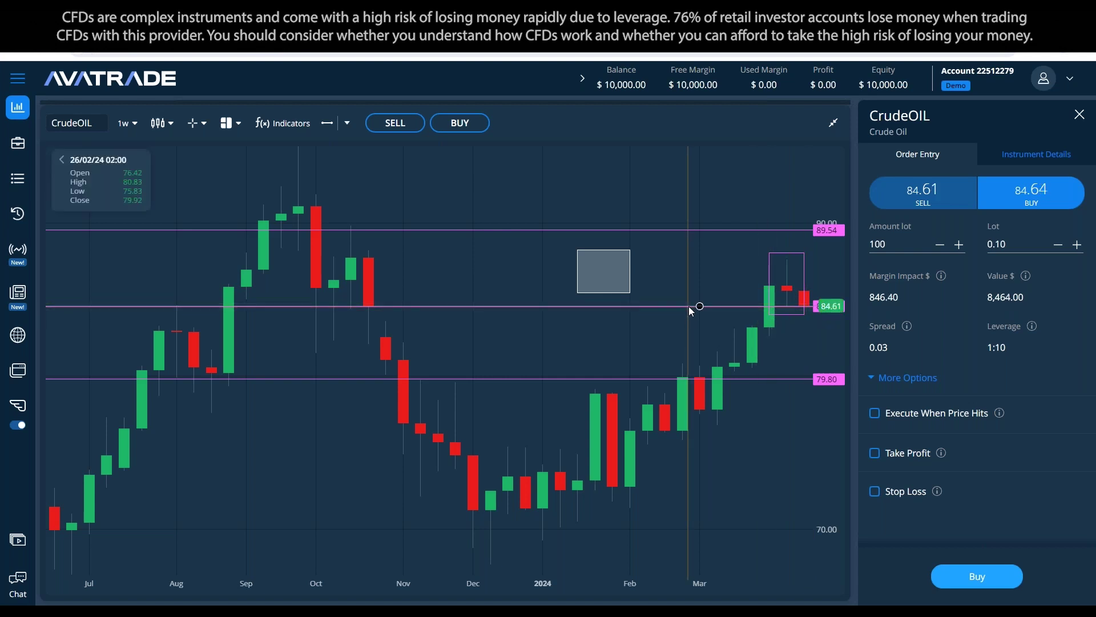
click(809, 164)
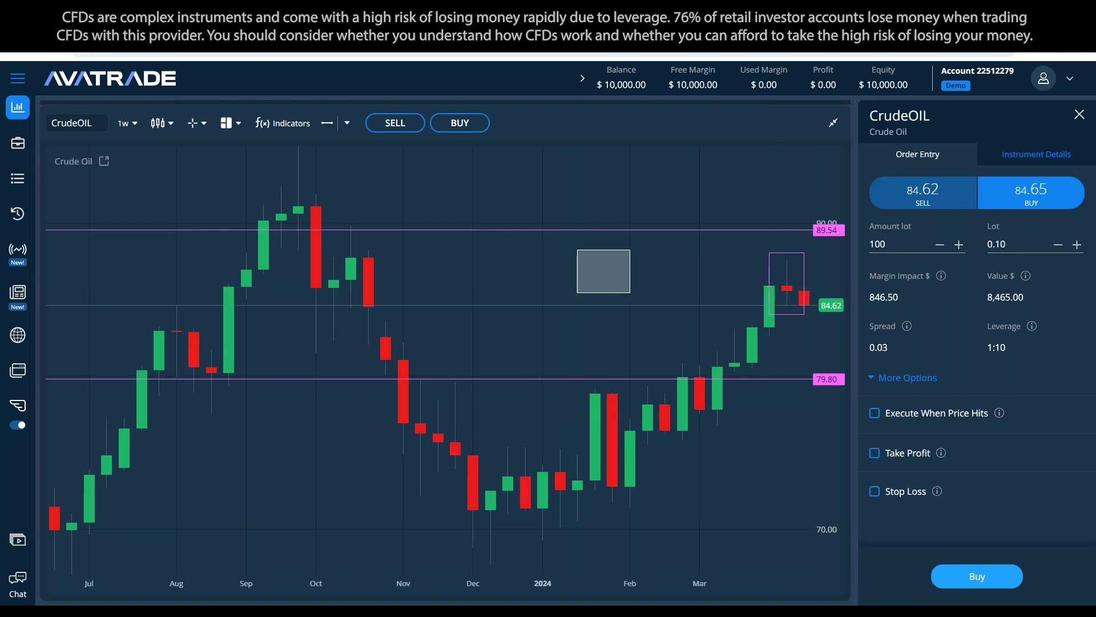
key(alt+Tab)
Step: Compute the high–low range 87.62 − 84.54 = 3.08 in Calculator and insert a blank notes line above the high
key(Up)
key(Up)
key(Up)
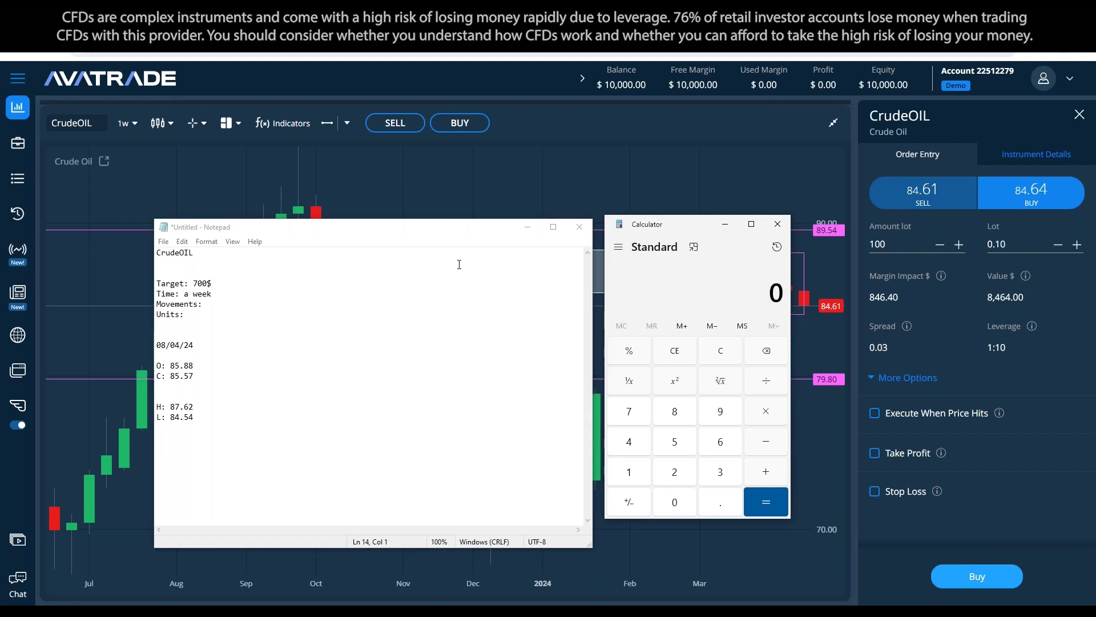
text(87.92)
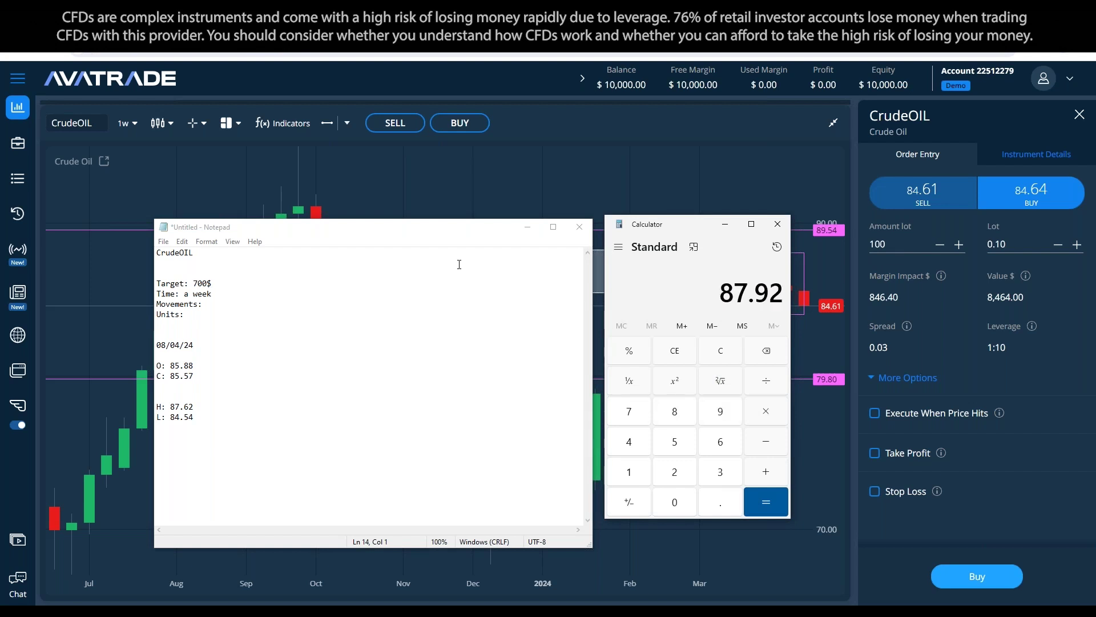
key(Escape)
text(87.)
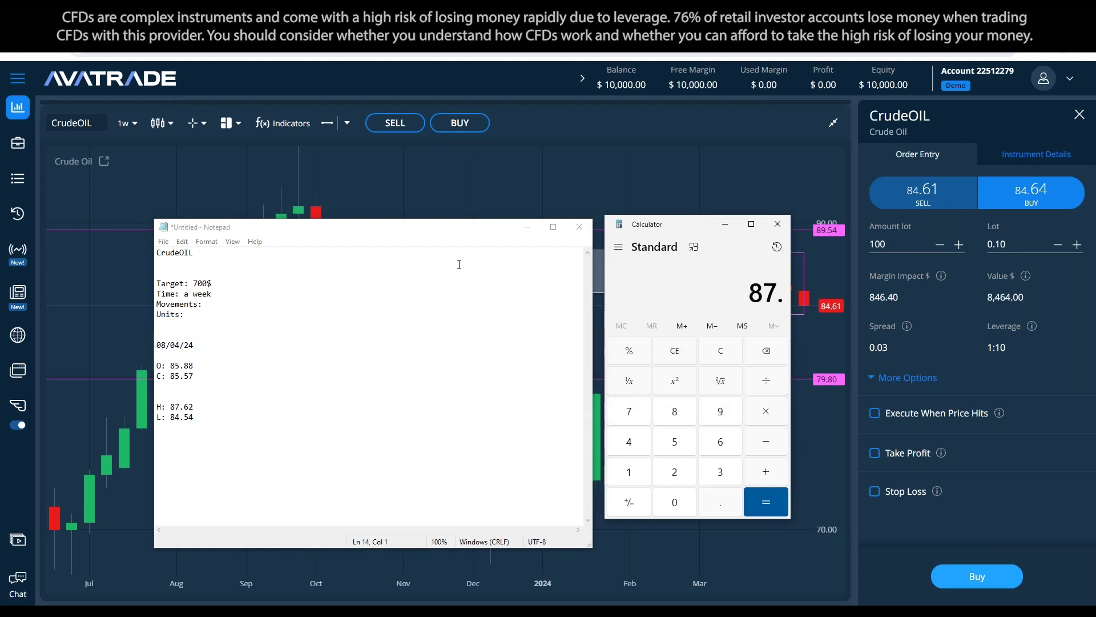
text(62 - )
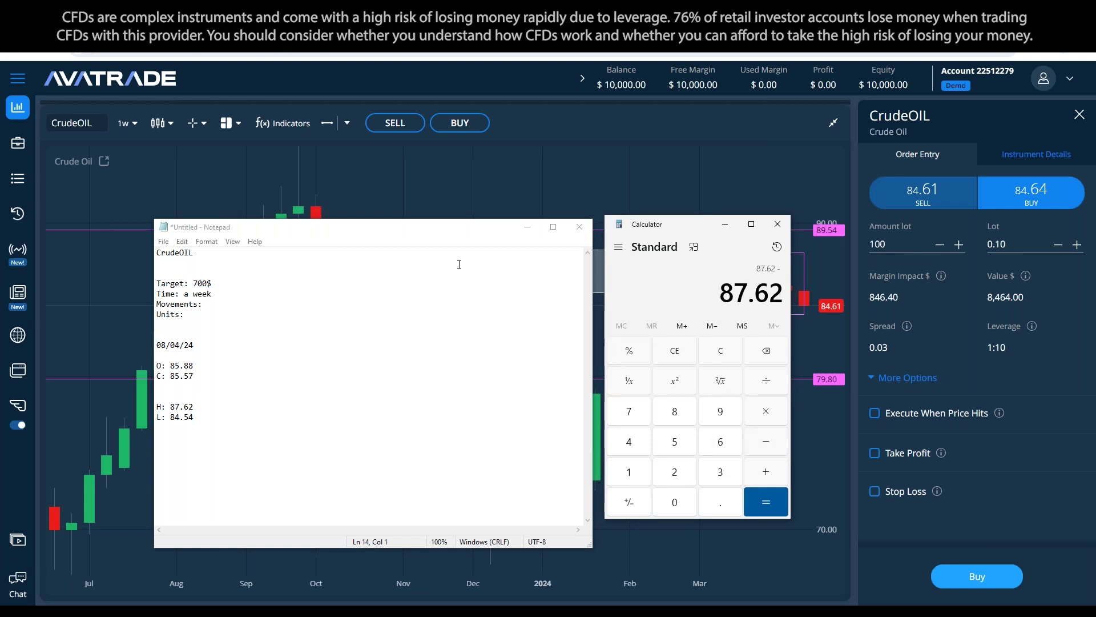
text(84.54)
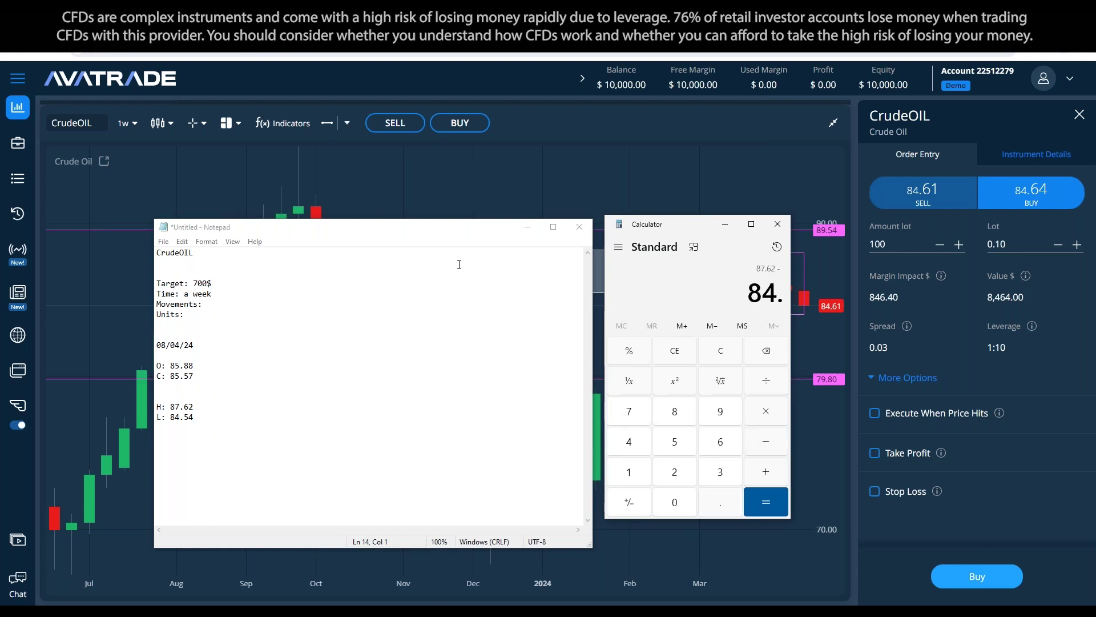
key(Return)
click(225, 425)
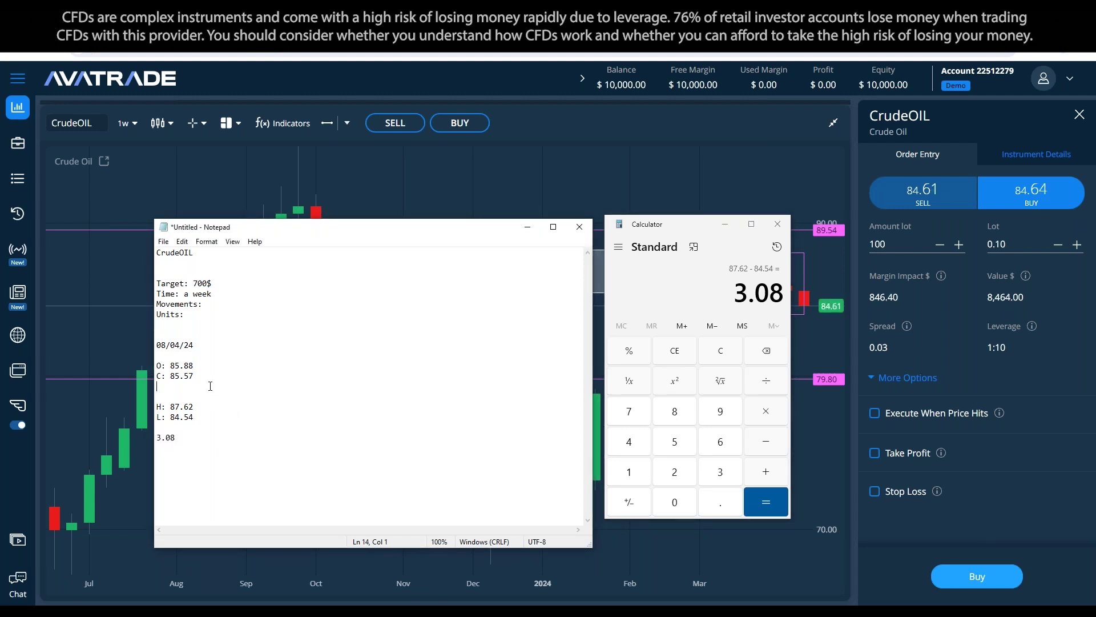
click(228, 386)
key(Return)
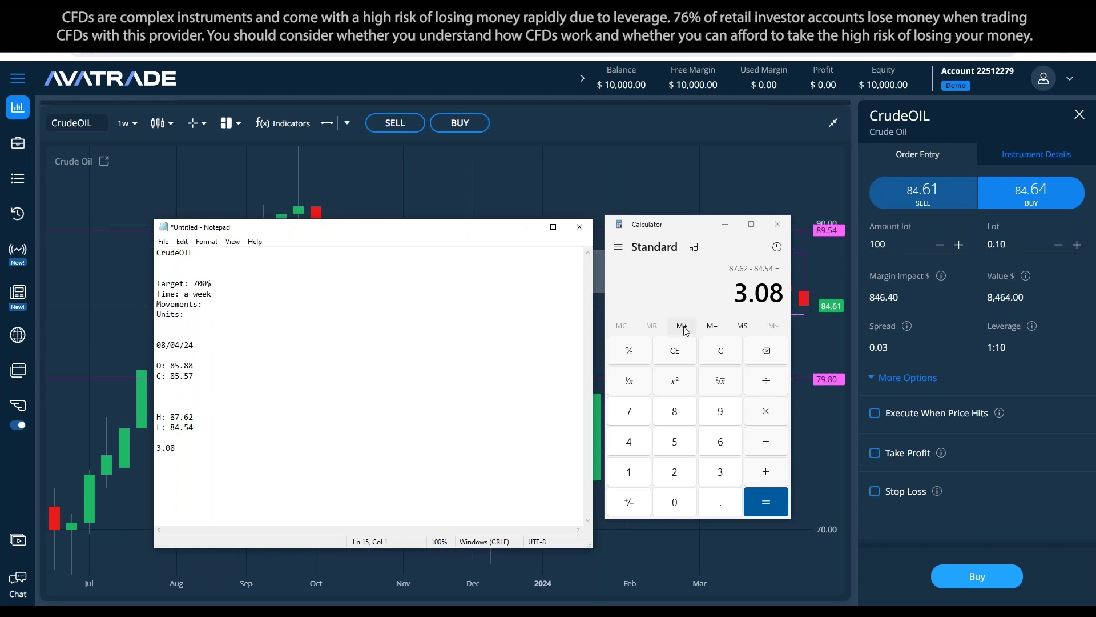
Step: Compute open minus close 85.88 − 85.57 = 0.31, record it in the notes, and close Calculator
click(724, 350)
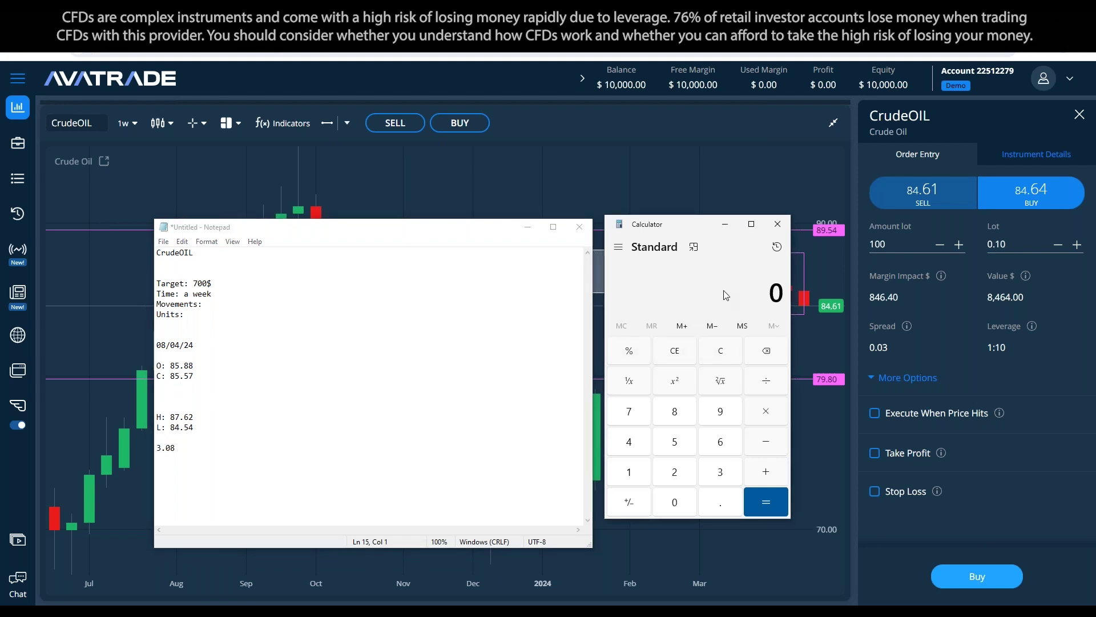
text(85.88)
key(minus)
text(85.57)
key(Return)
click(259, 387)
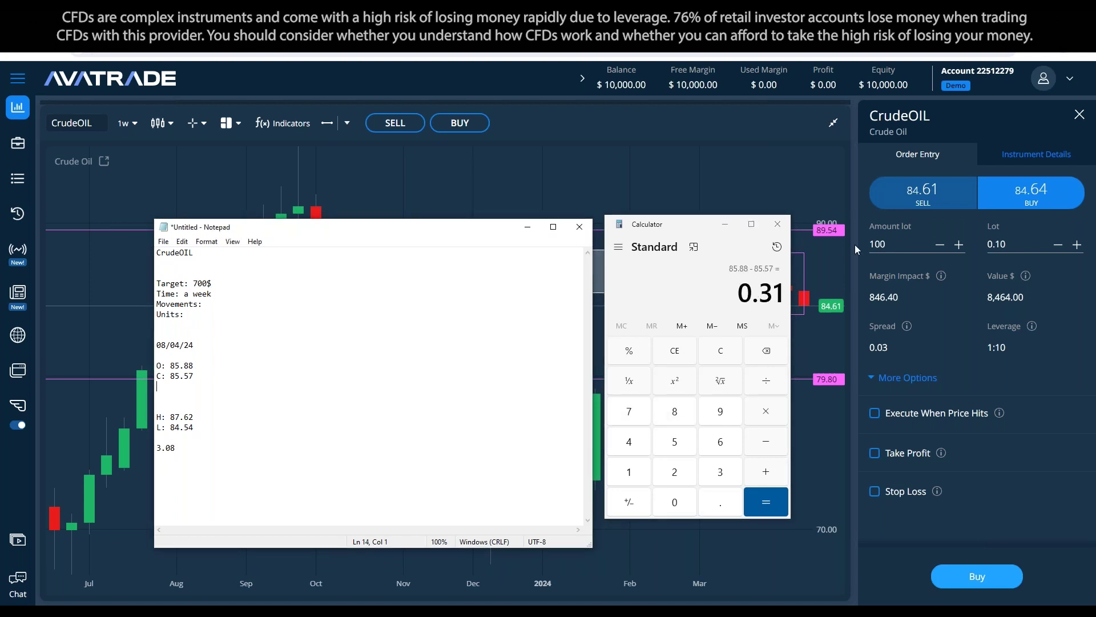
click(725, 224)
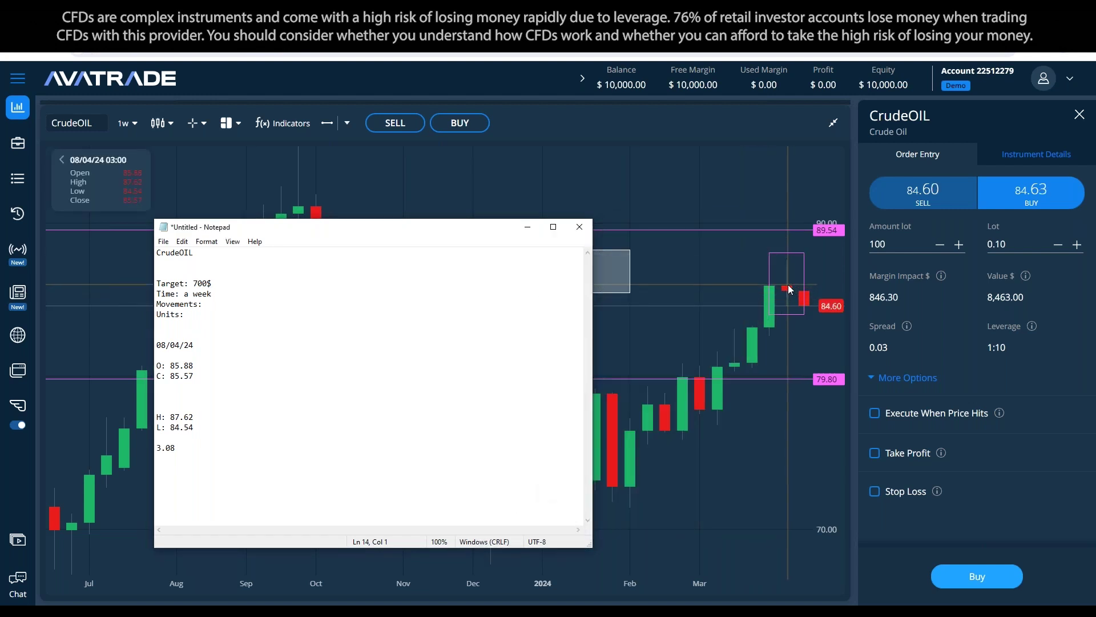
key(alt+Tab)
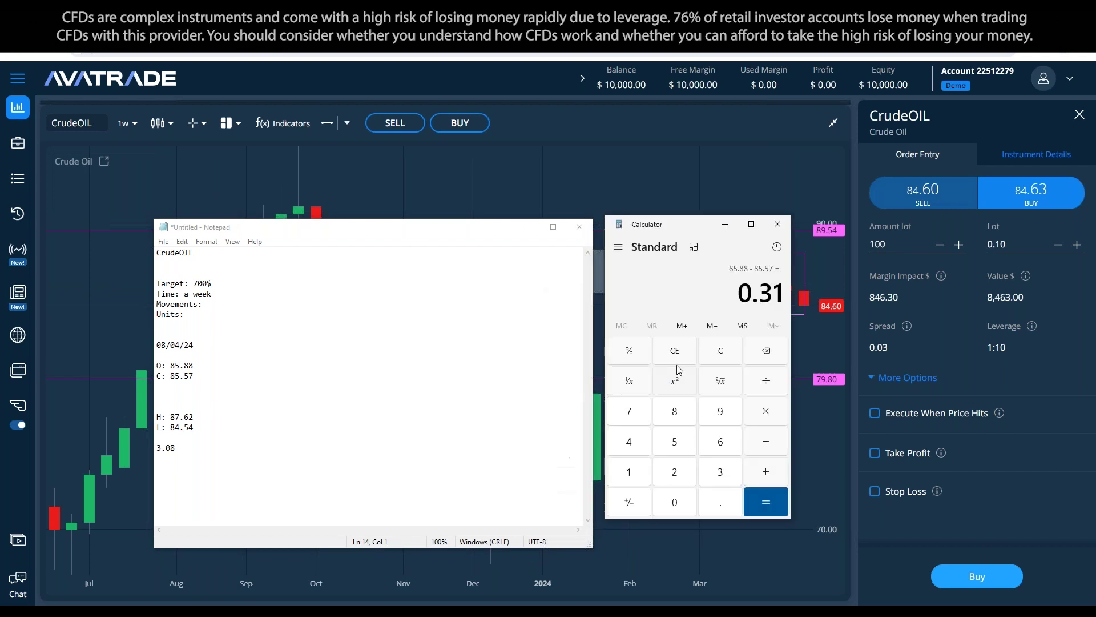
click(203, 366)
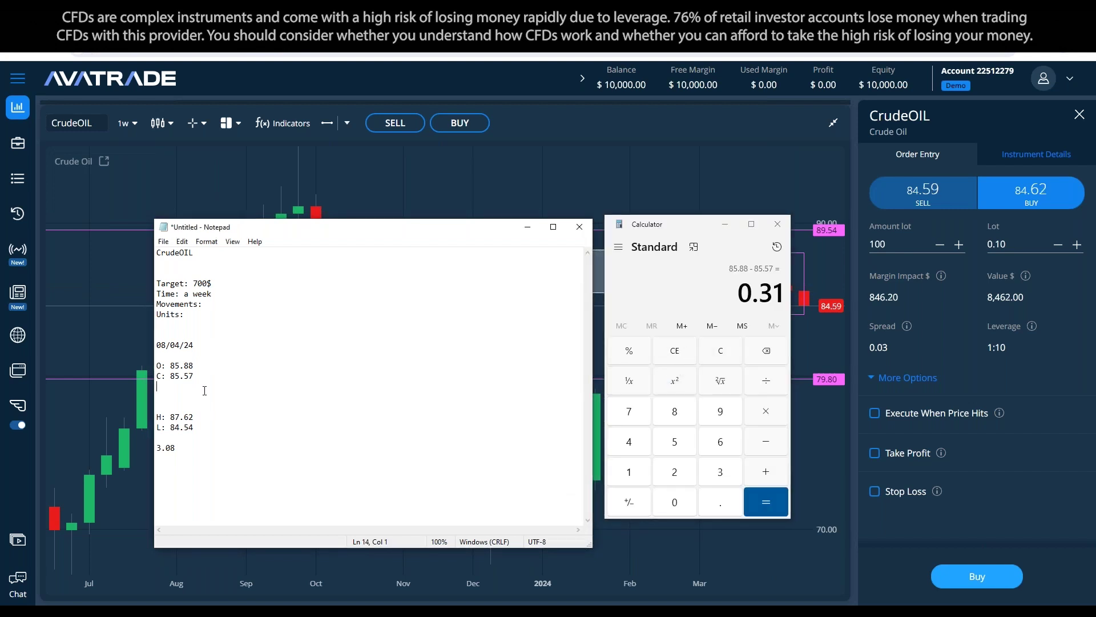
text(0.31)
click(777, 224)
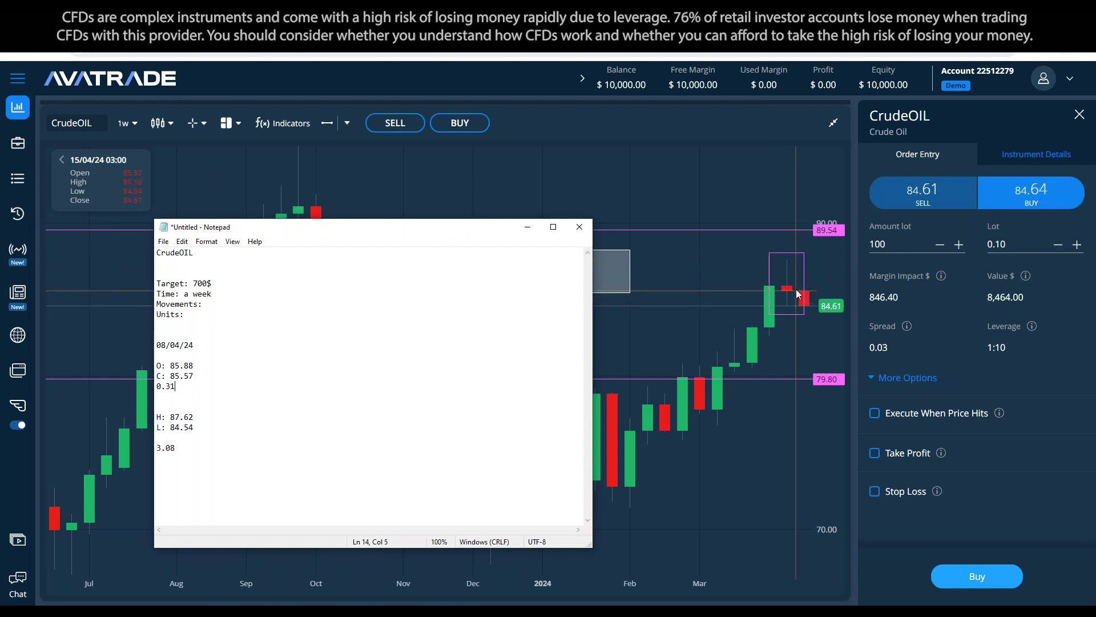
click(793, 290)
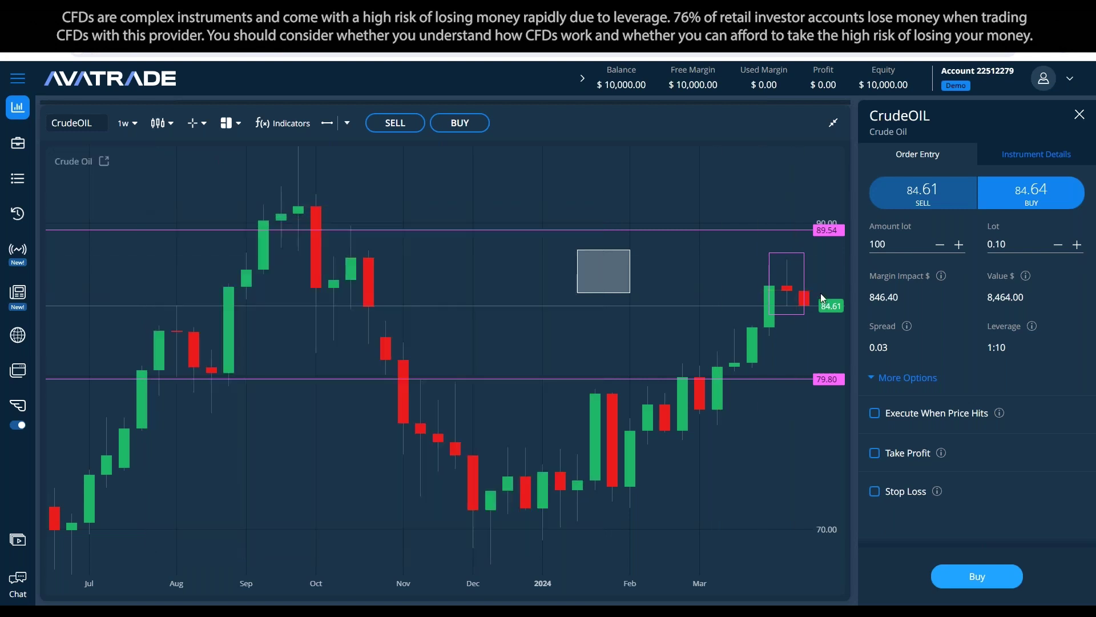
Step: Review daily CrudeOIL candles, panning back to earlier dates, then return the chart to 1w
click(126, 123)
click(130, 252)
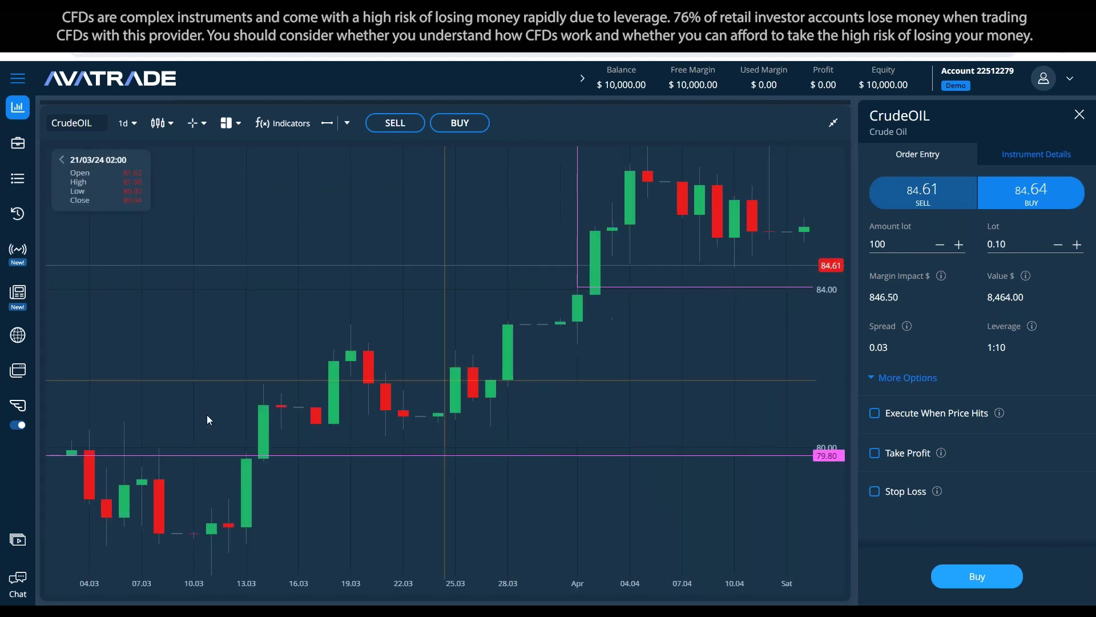
click(833, 123)
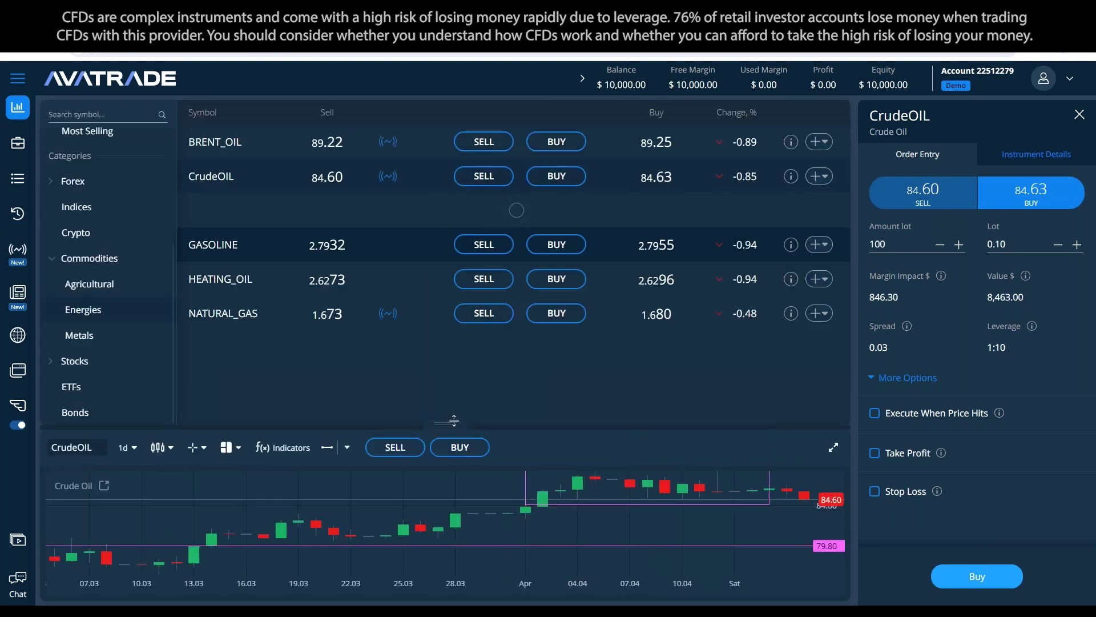
drag(430, 516, 575, 506)
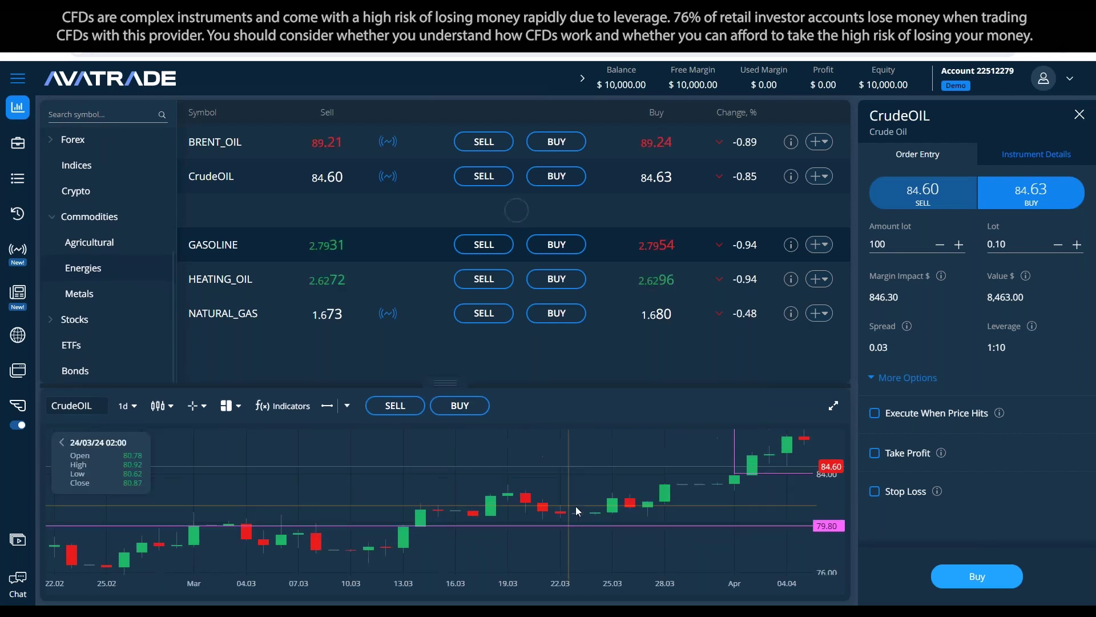
click(833, 404)
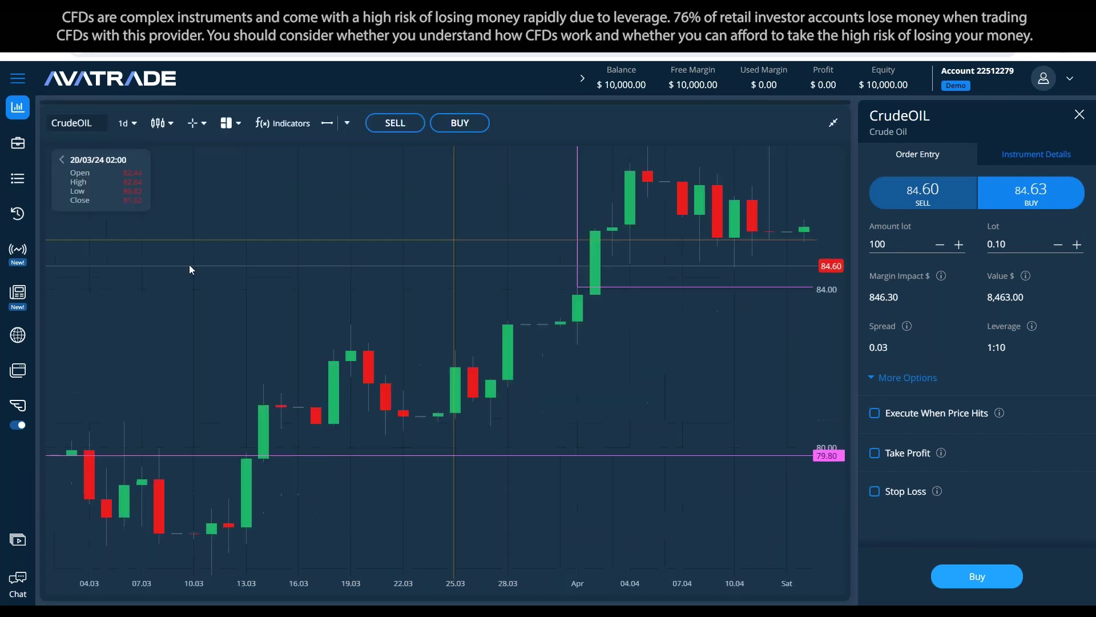
click(126, 123)
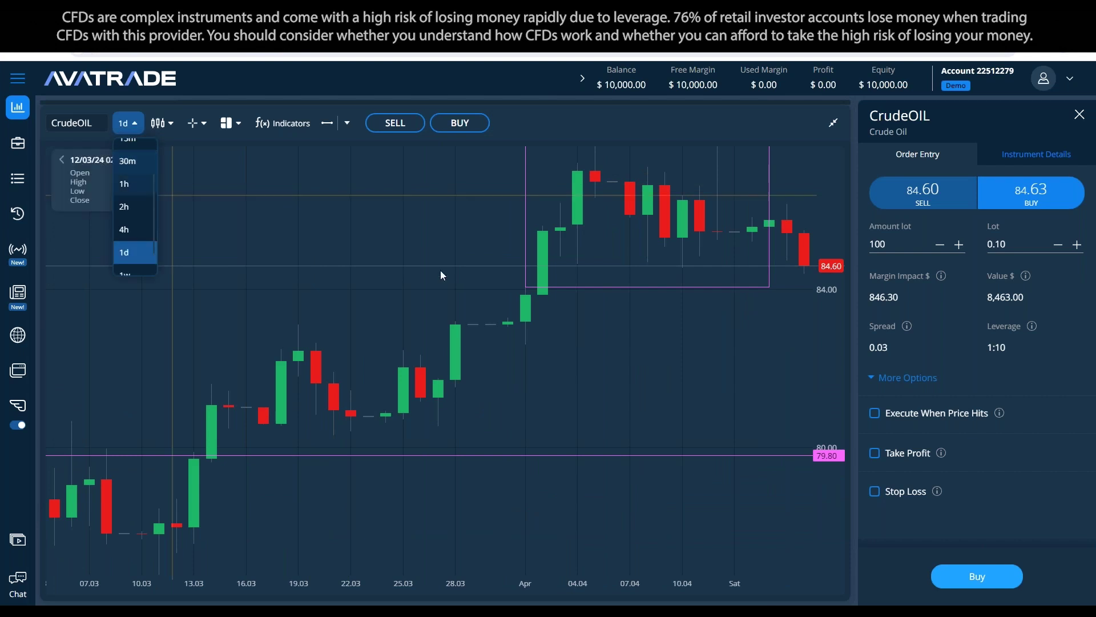
click(352, 256)
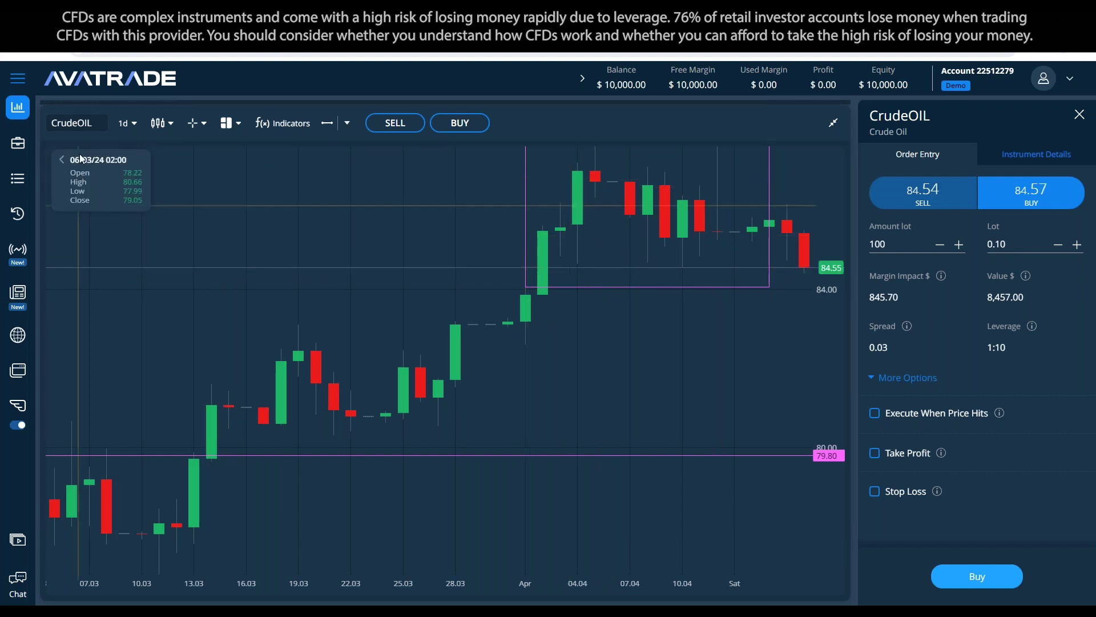
click(125, 124)
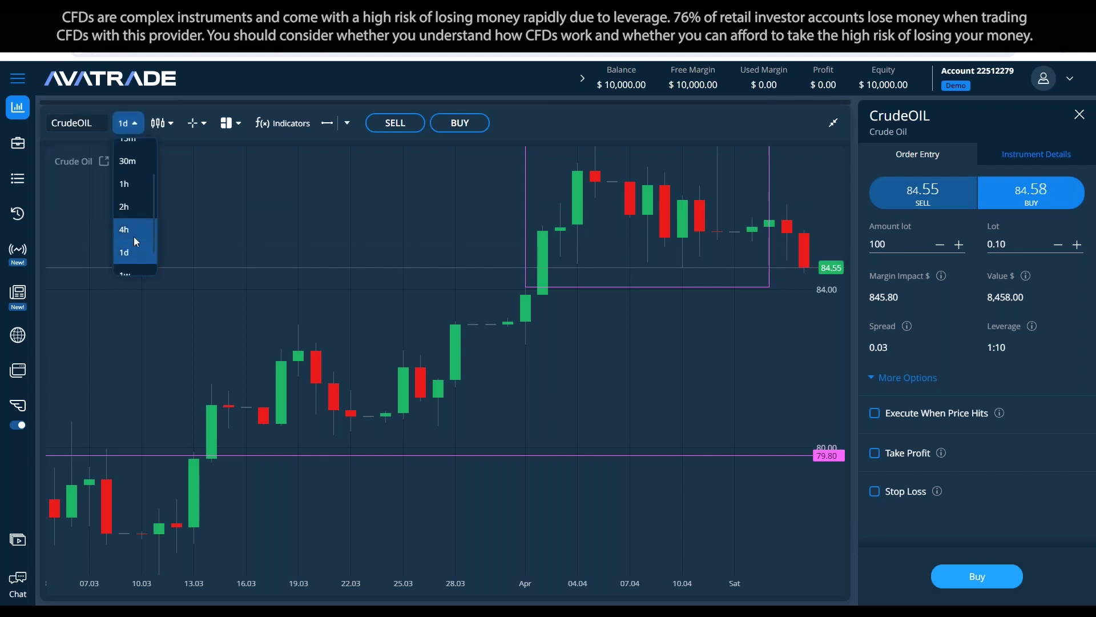
click(136, 271)
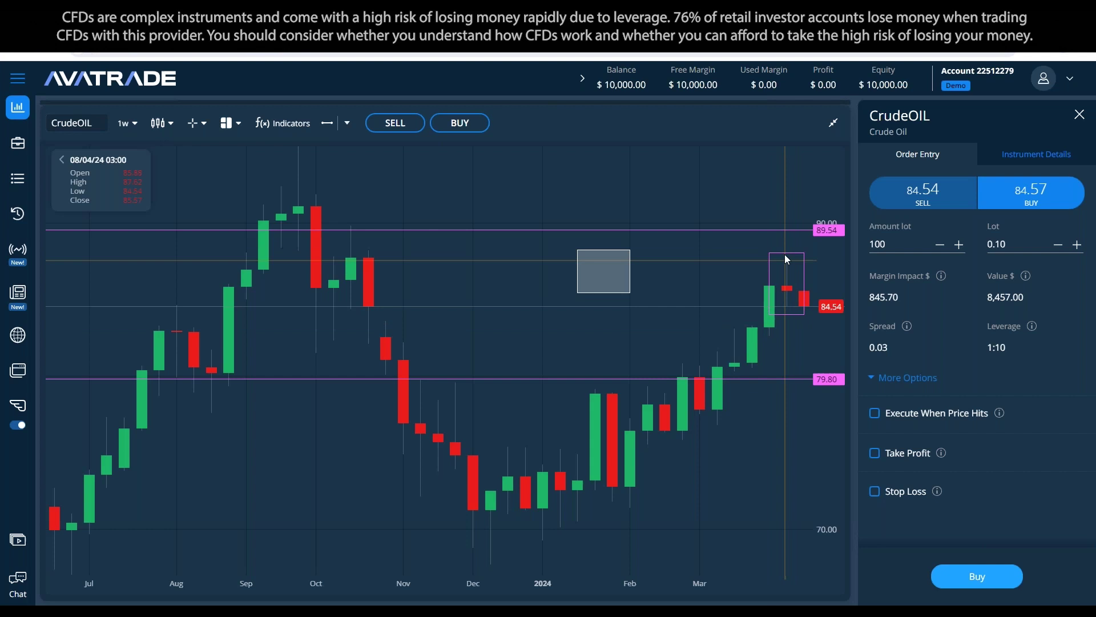
Step: Reposition the shaded rectangle over the last few weekly candles and remove its background fill
click(603, 260)
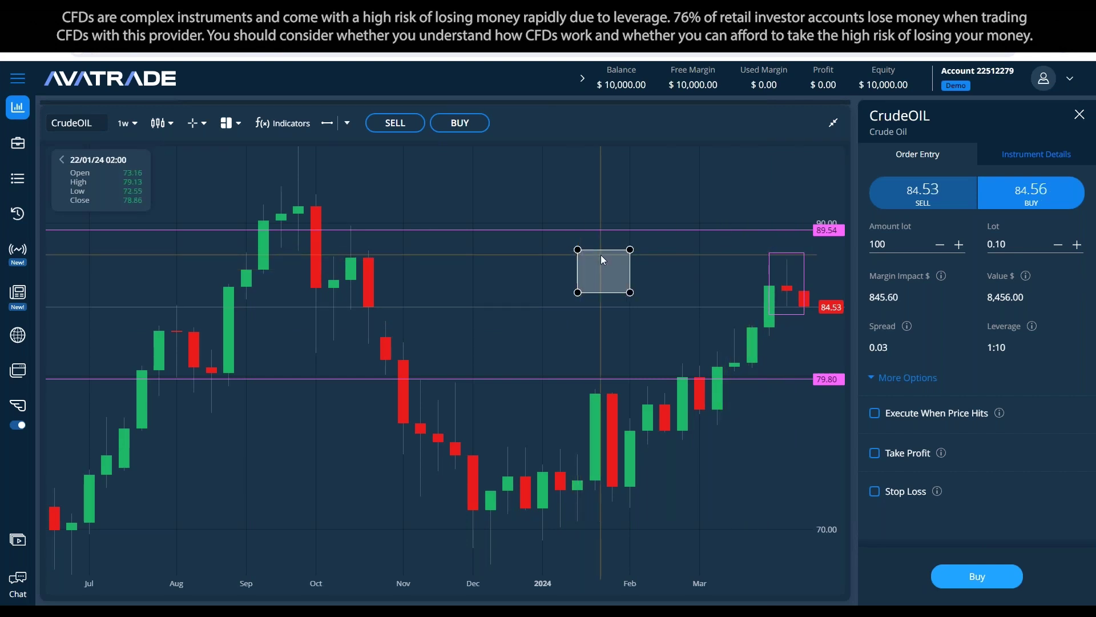
drag(600, 255, 771, 254)
drag(767, 245, 713, 246)
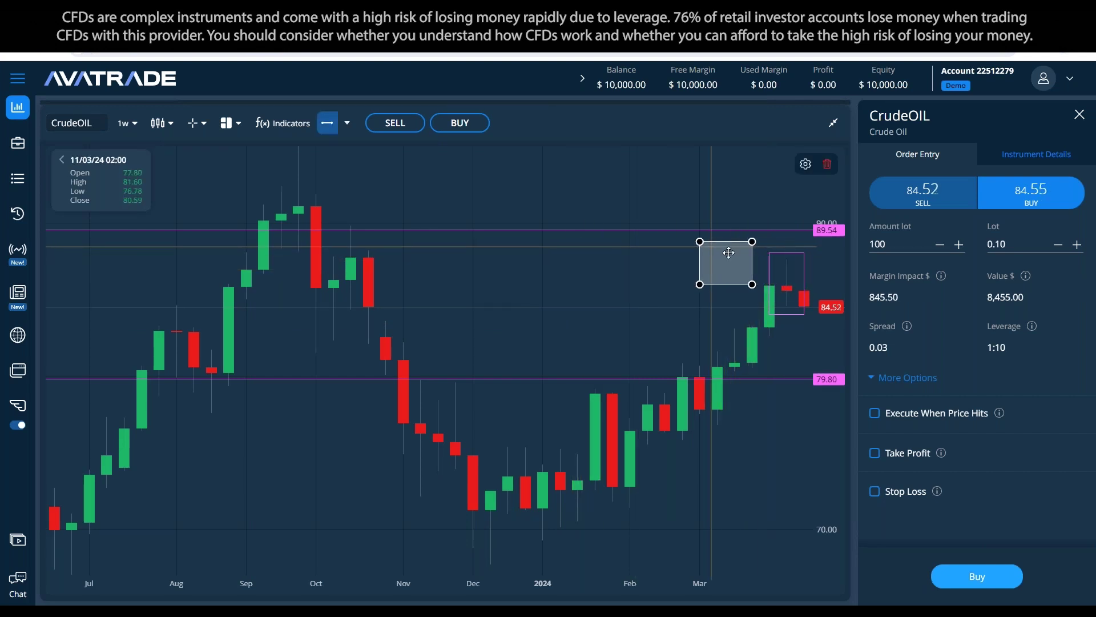
click(799, 211)
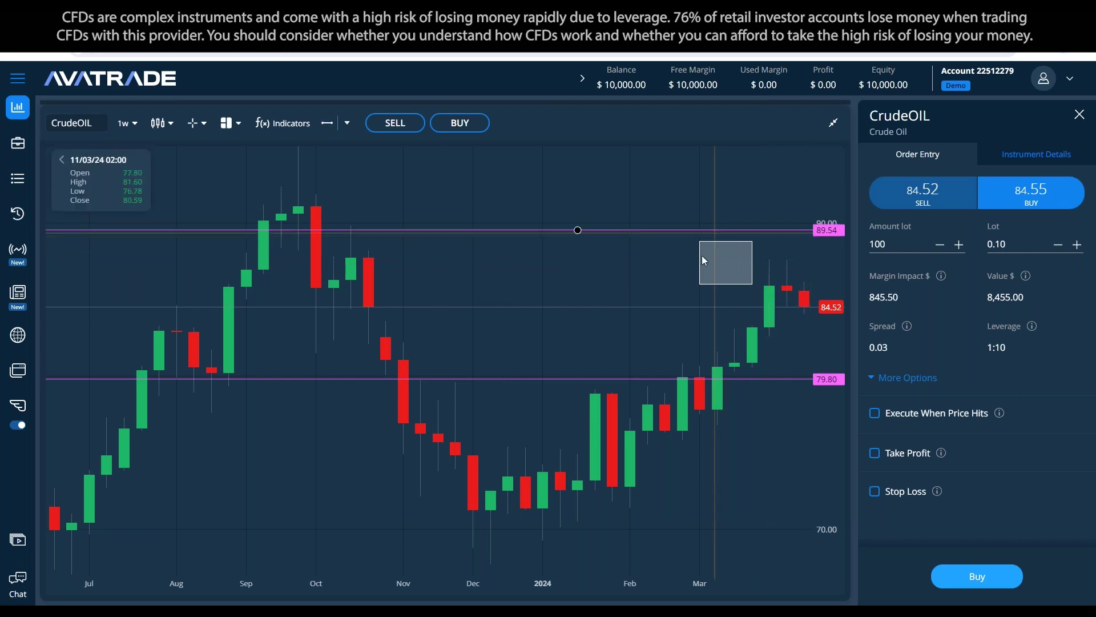
mouse_move(742, 245)
mouse_down()
mouse_move(763, 245)
mouse_move(611, 300)
mouse_move(805, 258)
mouse_move(779, 255)
mouse_up()
click(737, 252)
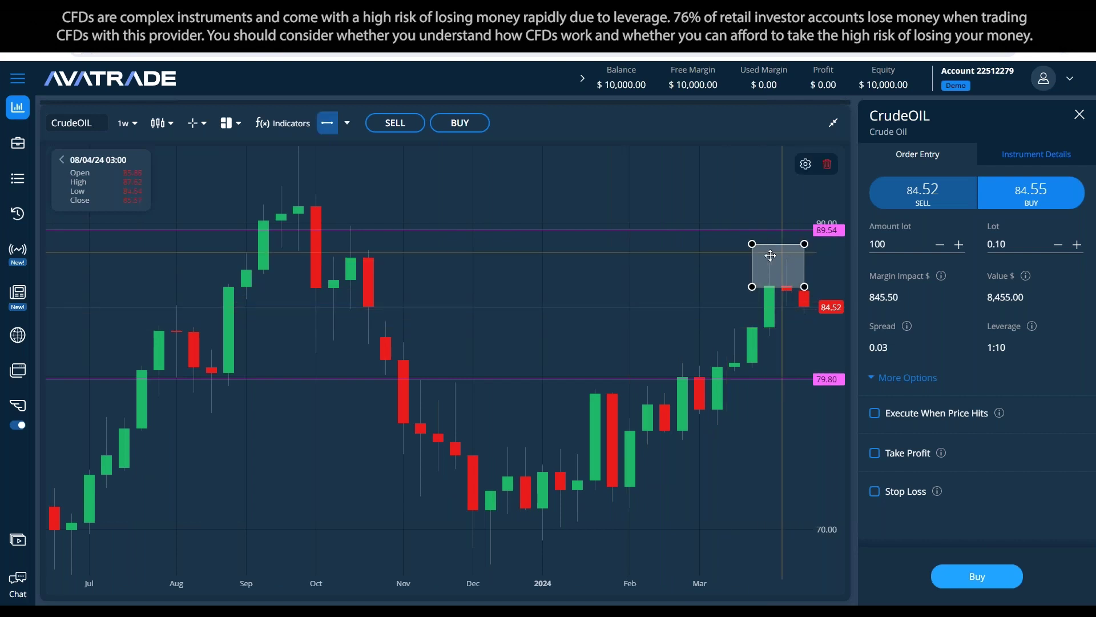
double_click(779, 255)
click(524, 381)
click(647, 453)
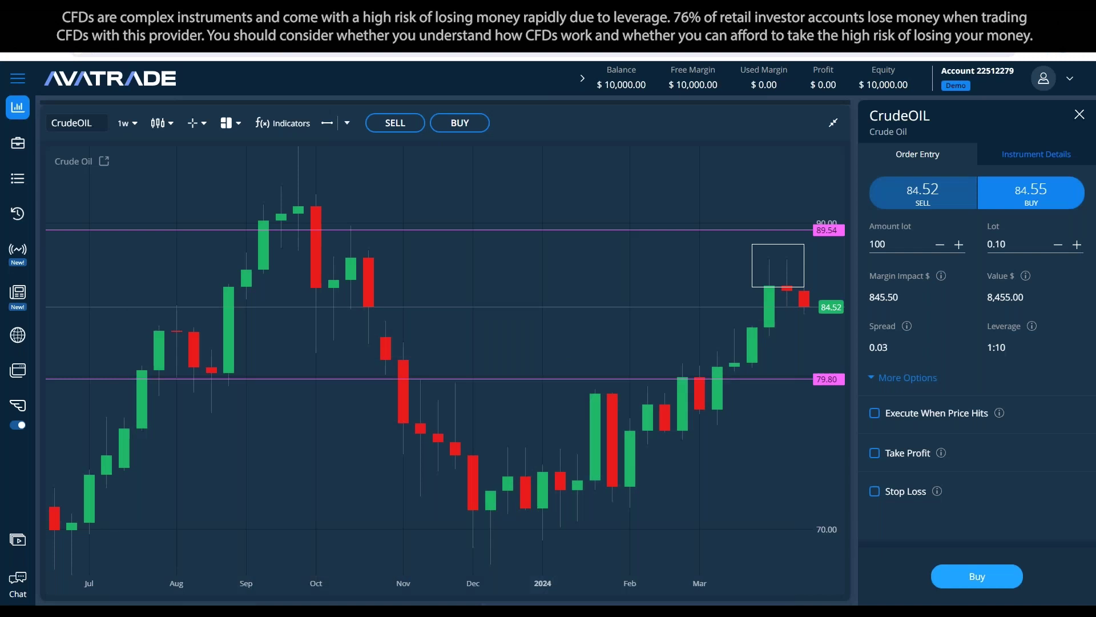
Step: Switch away from the PowerPoint Risk Disclosure slide back to the Notepad trade notes with Alt+Tab
key(alt+Tab)
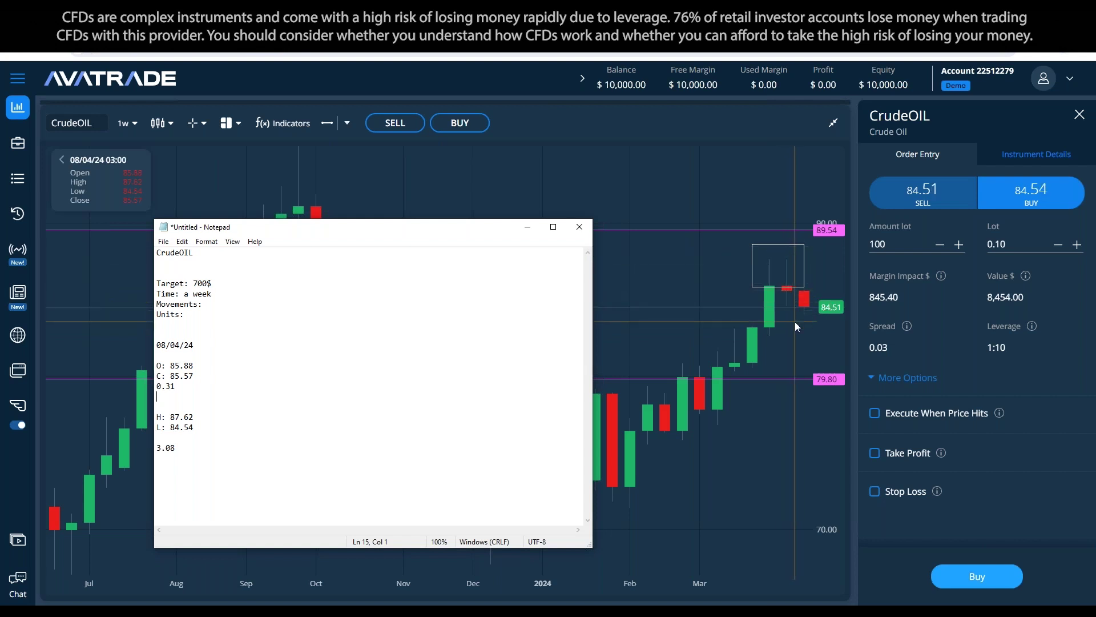
Step: Minimize the Notepad trade notes and bring up Edit Indicators for the weekly CrudeOIL chart
click(792, 287)
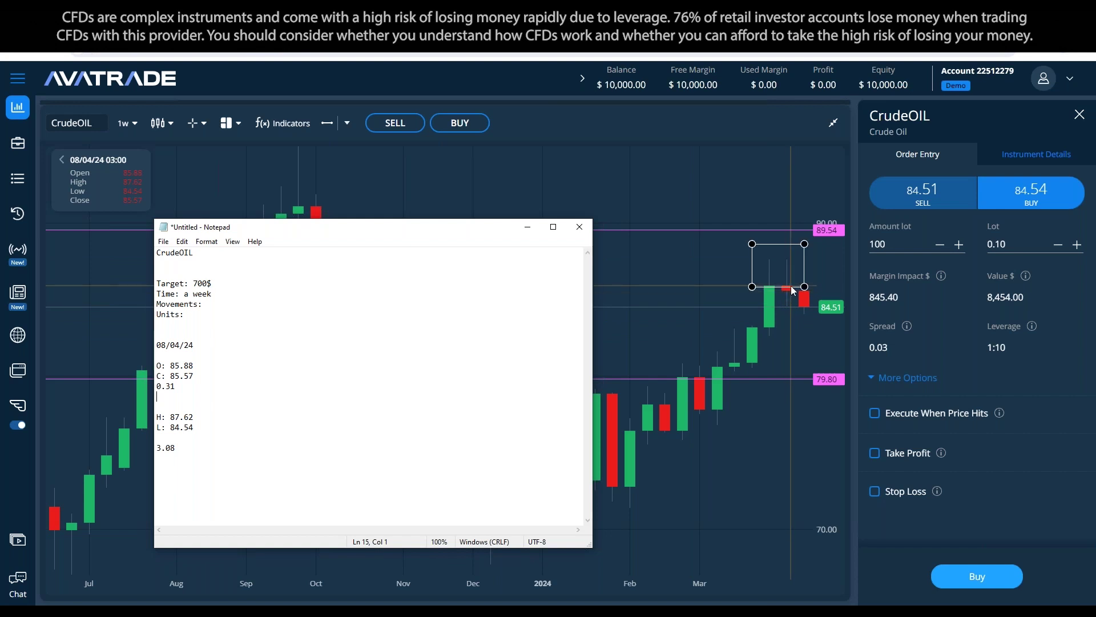
click(817, 320)
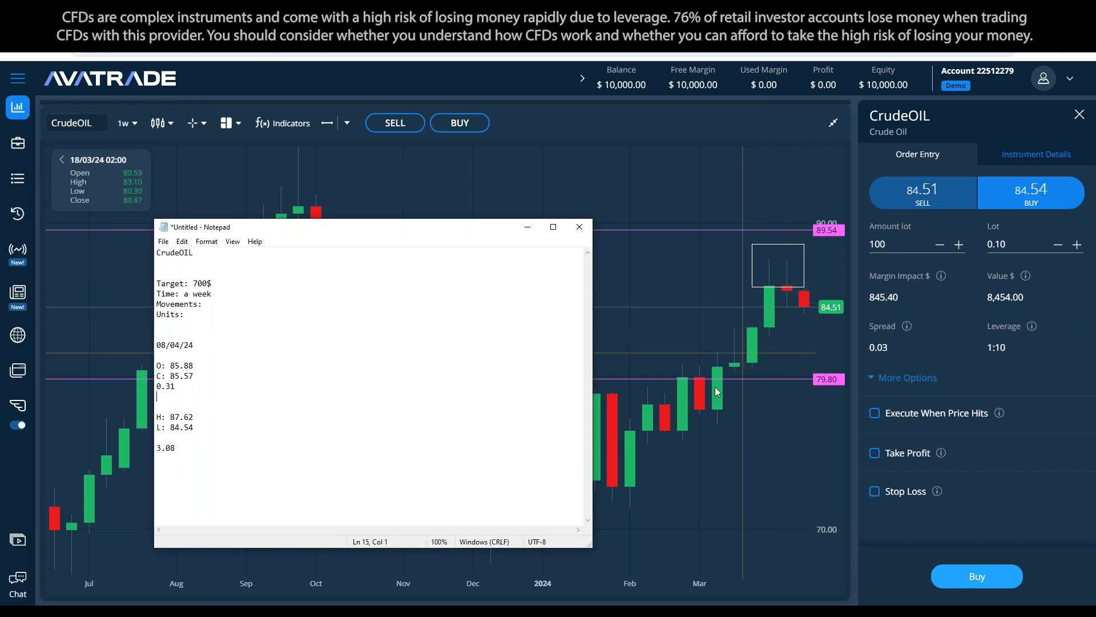
click(528, 227)
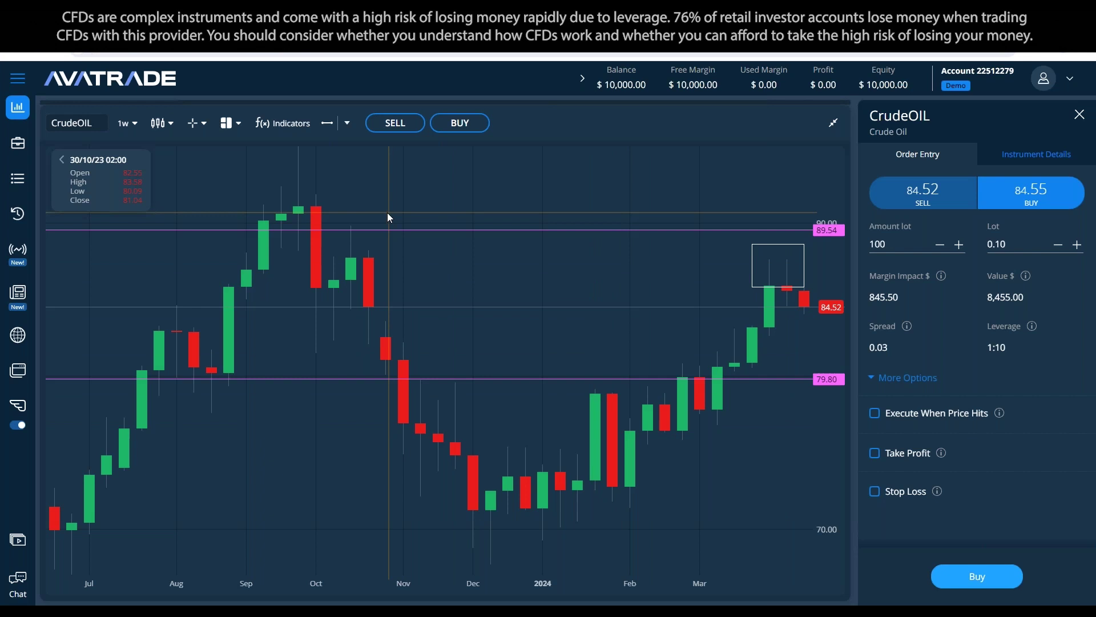
click(282, 125)
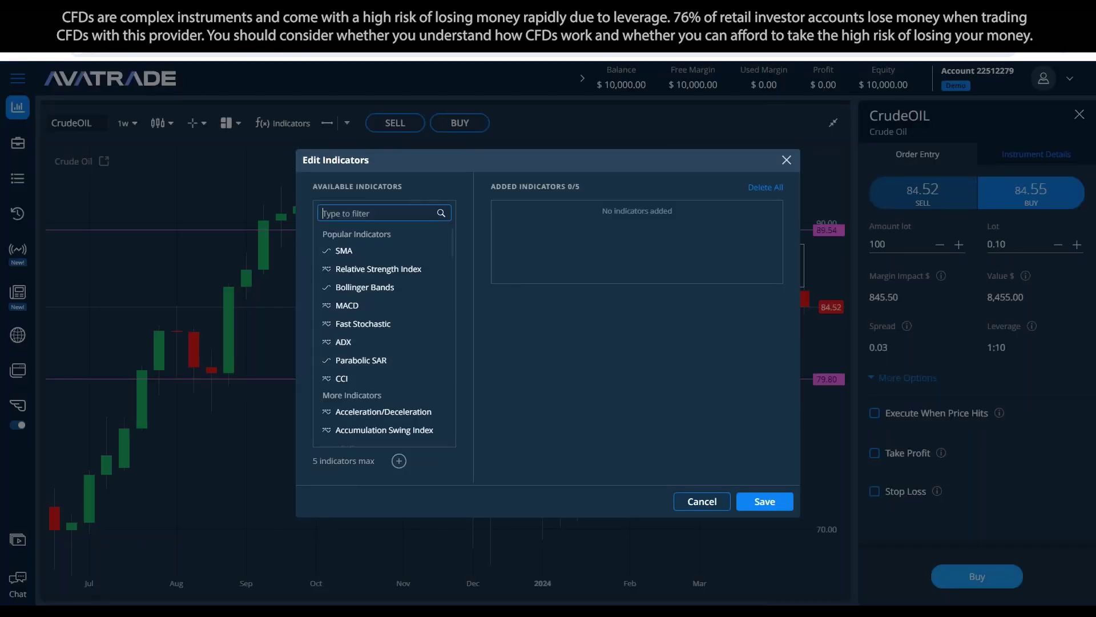
Step: Filter for 'av', add Average True Range with a yellow plot line, and save
text(av)
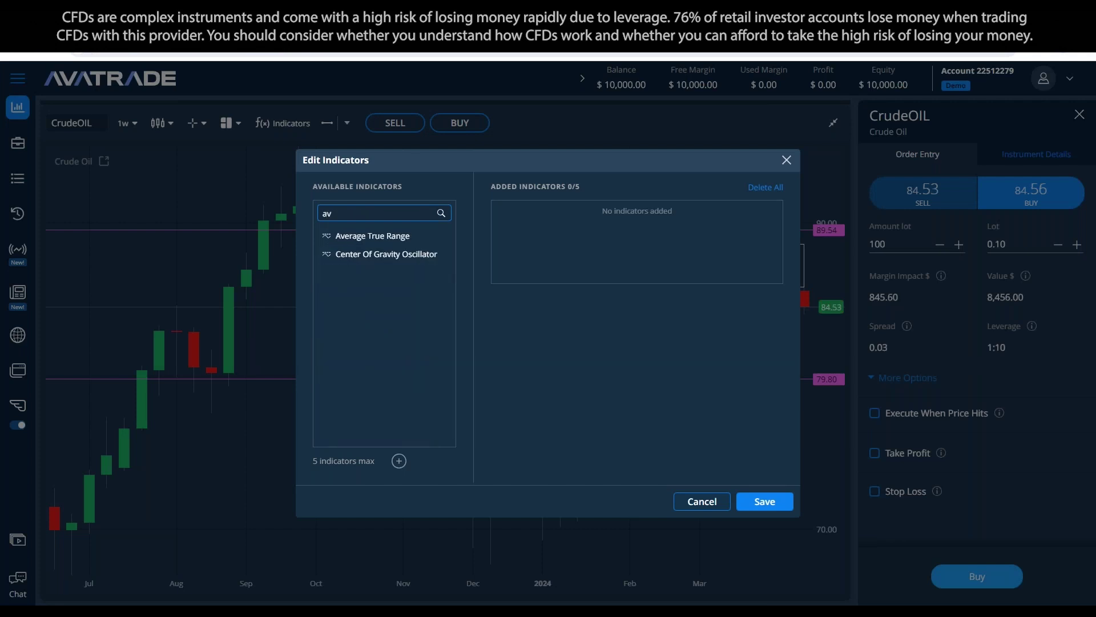
drag(350, 234, 708, 244)
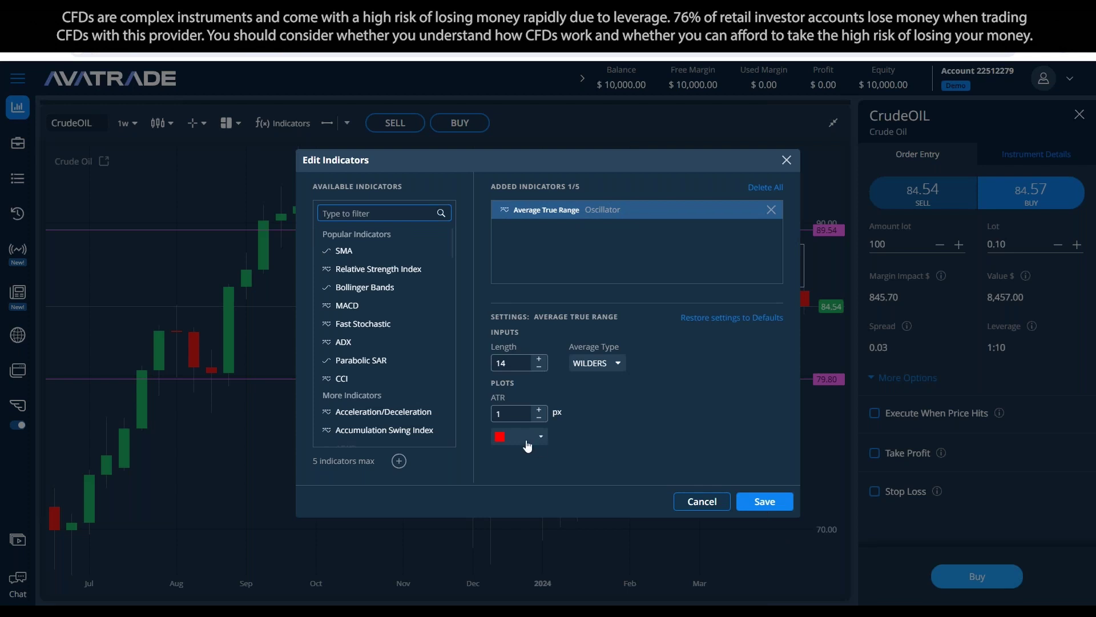
click(524, 437)
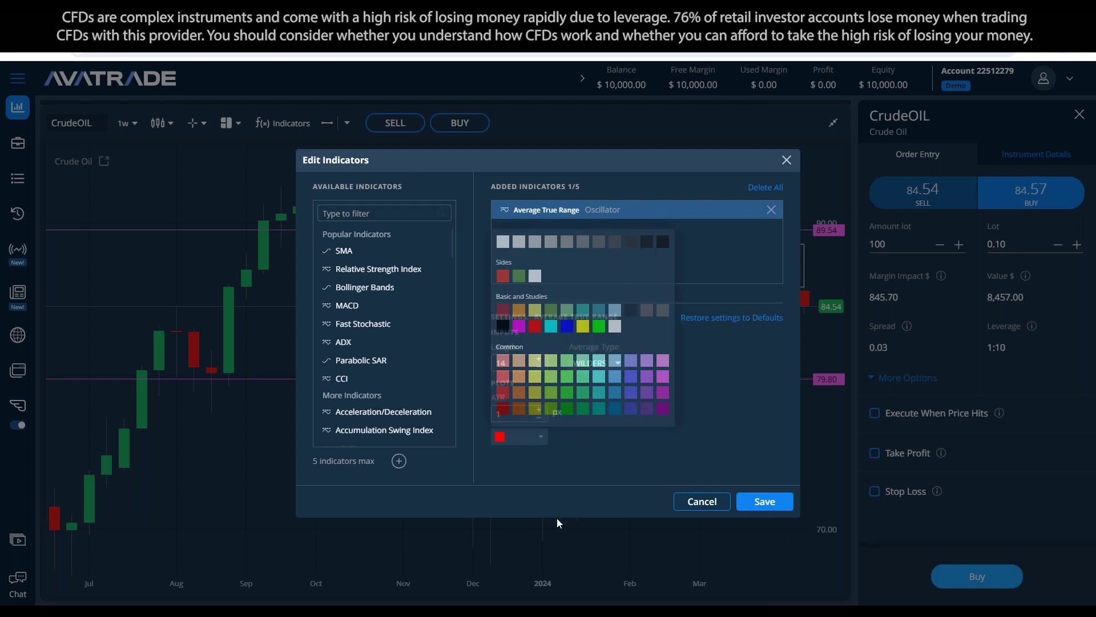
click(581, 327)
click(765, 501)
Step: Reopen the indicator editor to review the ATR Length setting, then save again
click(296, 122)
click(576, 216)
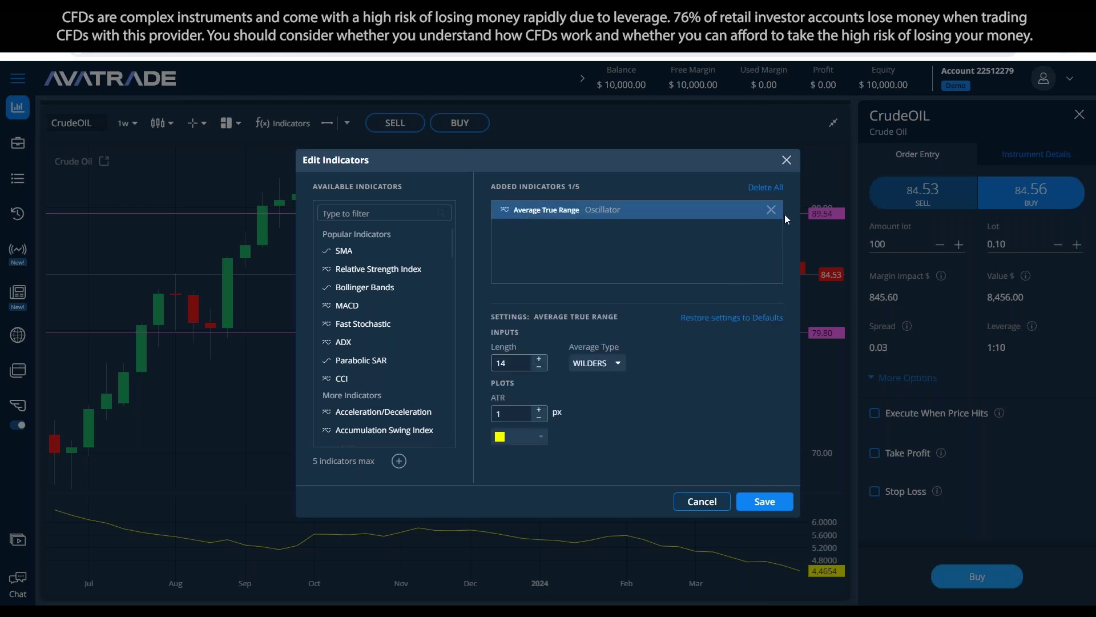
drag(711, 170, 614, 196)
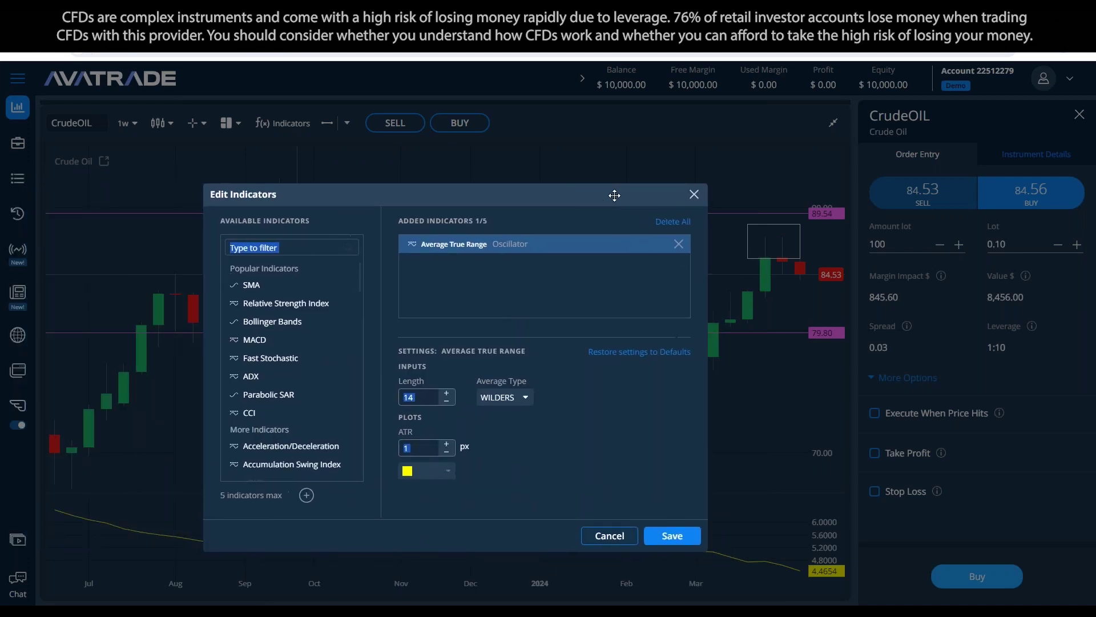
click(424, 399)
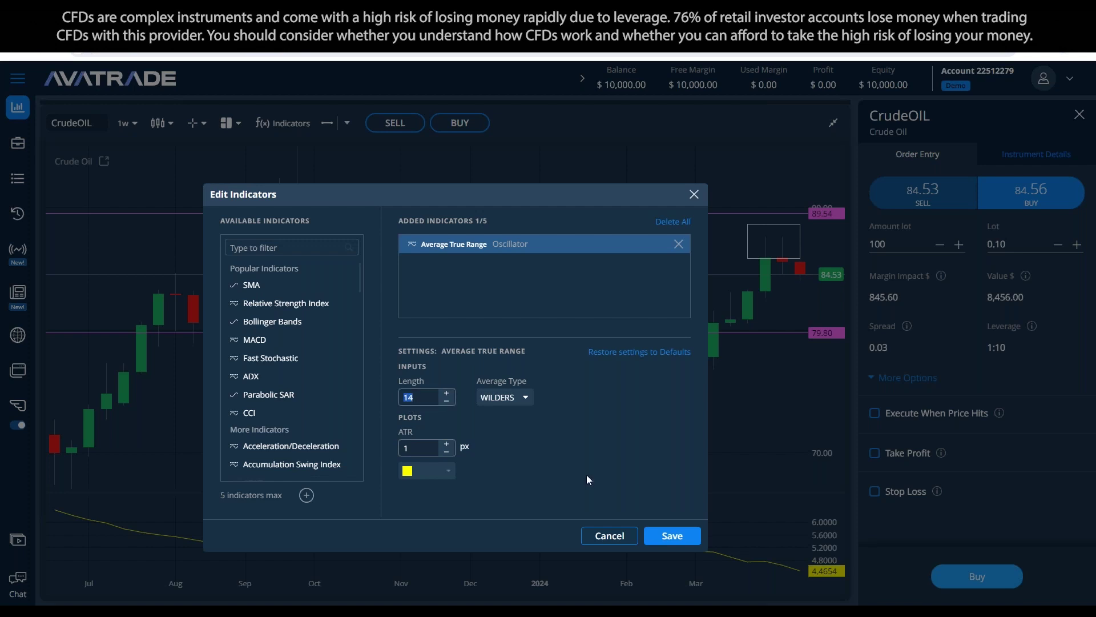
click(669, 535)
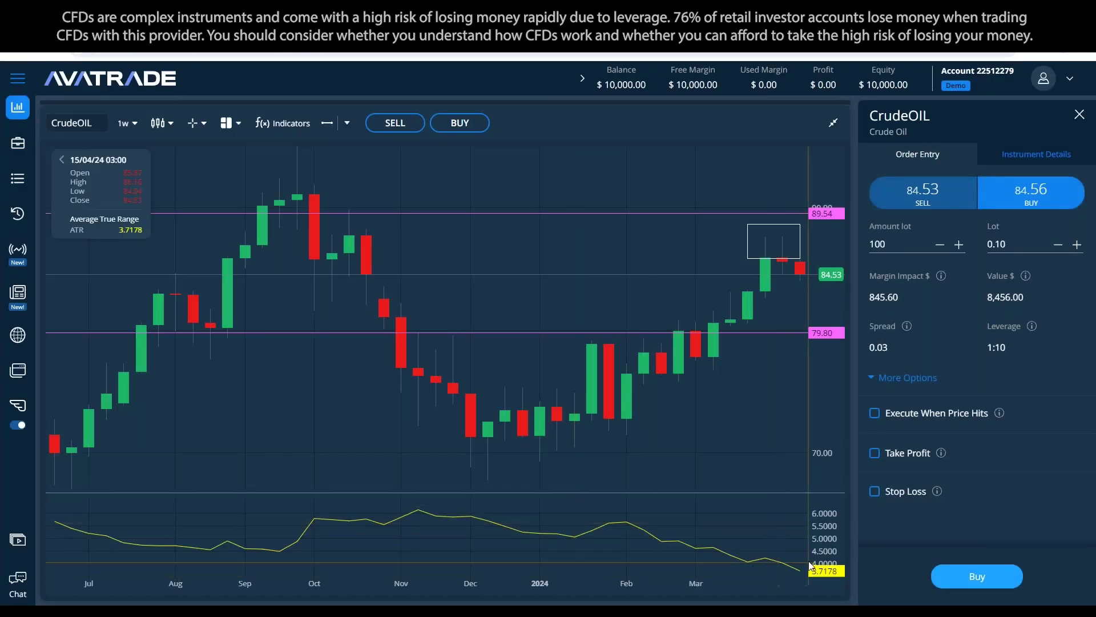
key(alt+Tab)
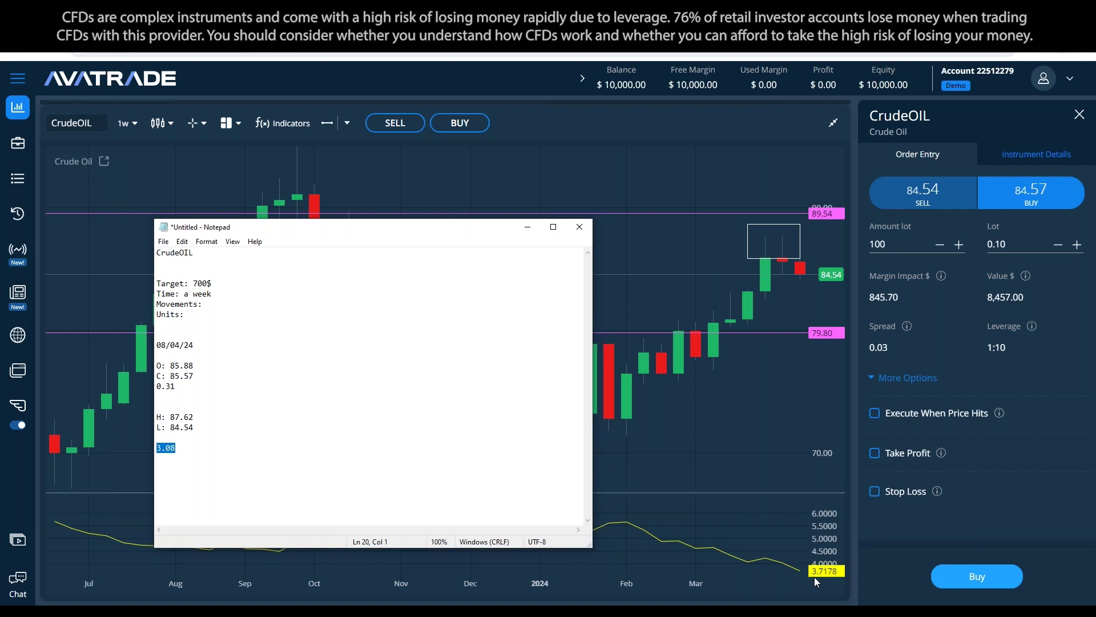
click(787, 246)
click(786, 258)
click(764, 313)
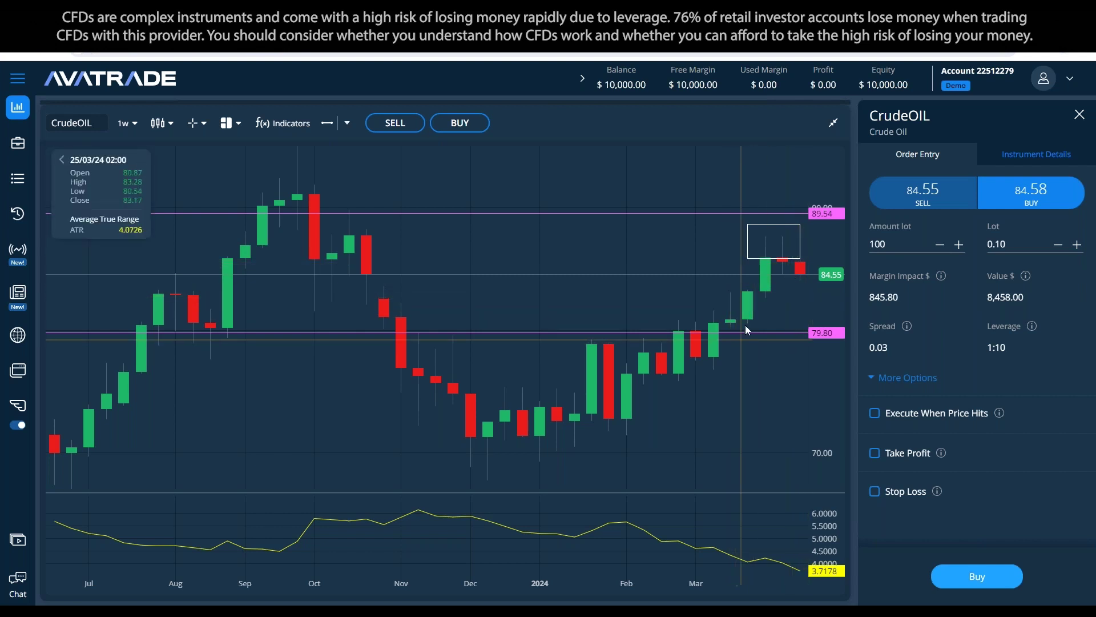
click(327, 123)
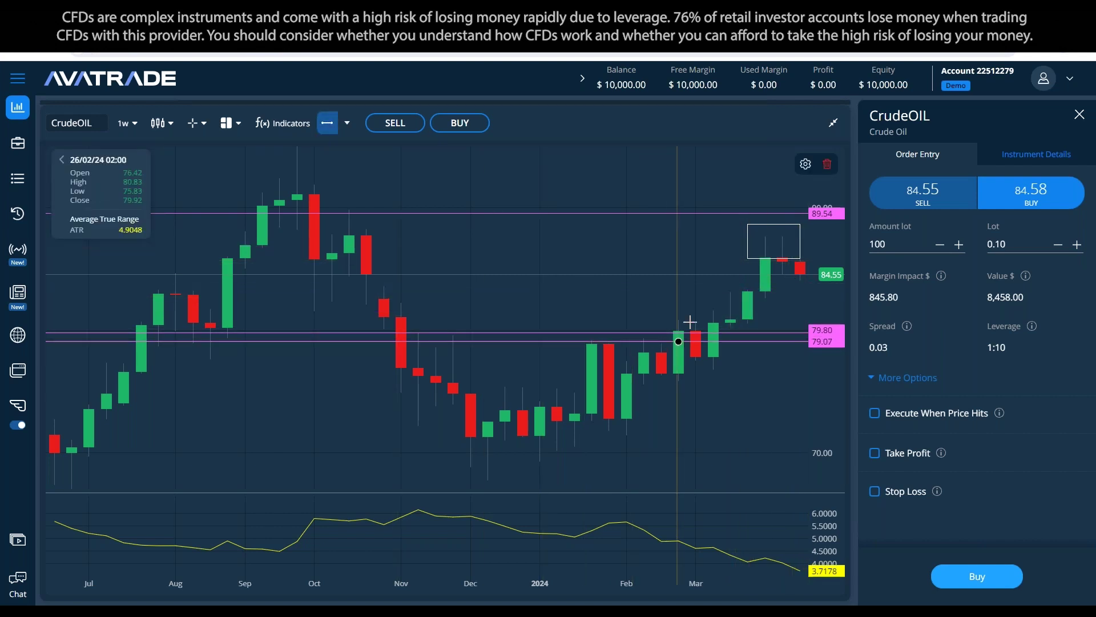
Step: Compute 84.55 − 3.7 in the calculator and move it beside the chart
click(703, 302)
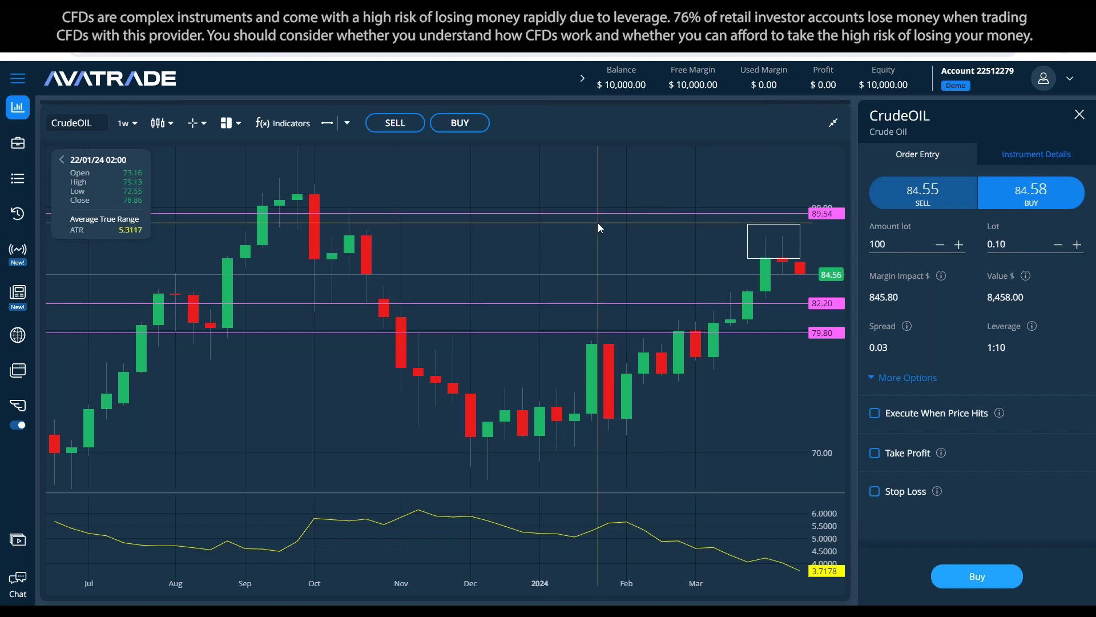
text(84.54)
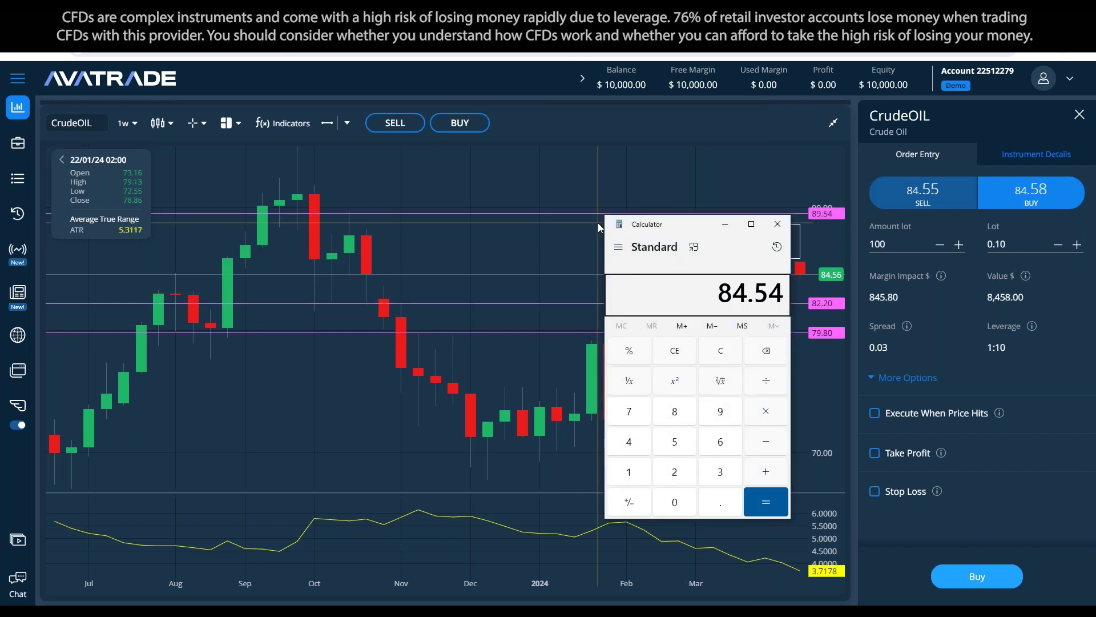
key(Escape)
text(84)
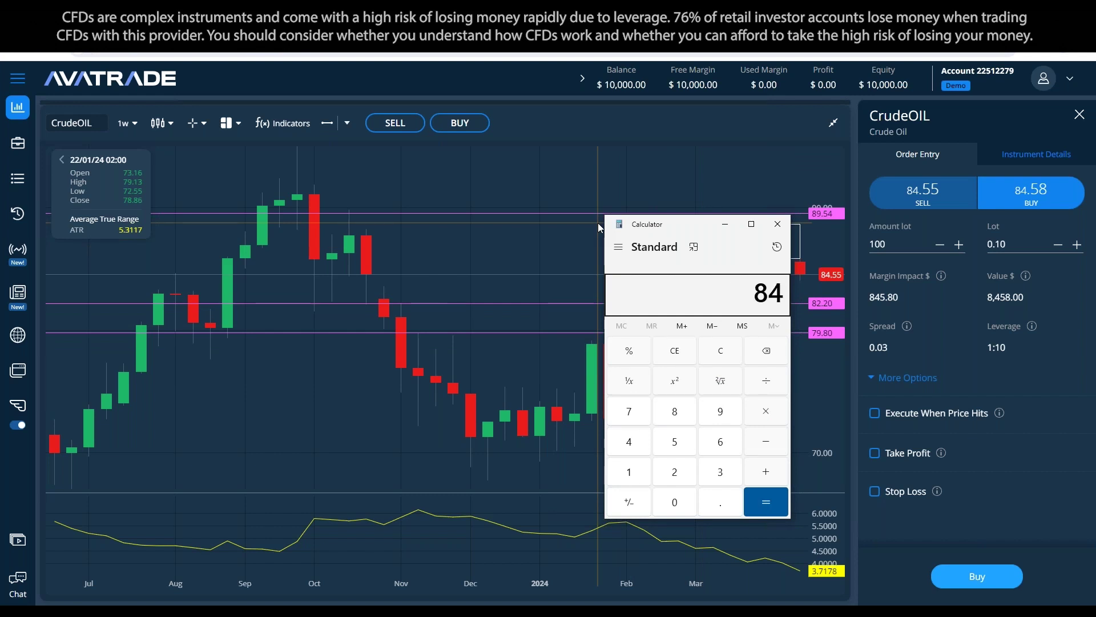
text(.55 - 3.7)
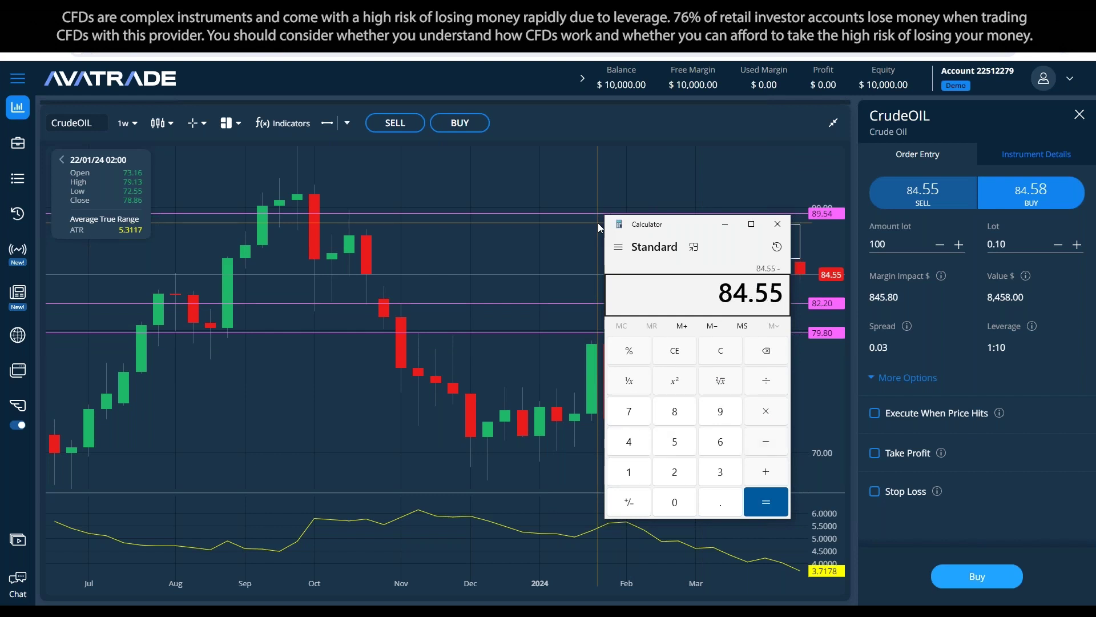
key(Return)
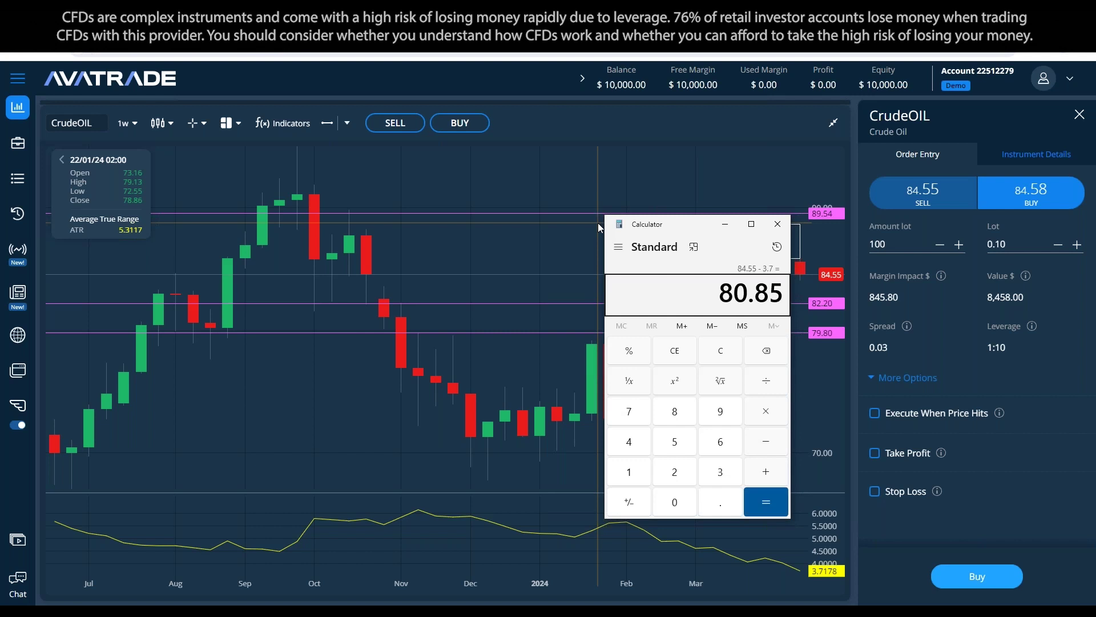
drag(640, 224, 350, 234)
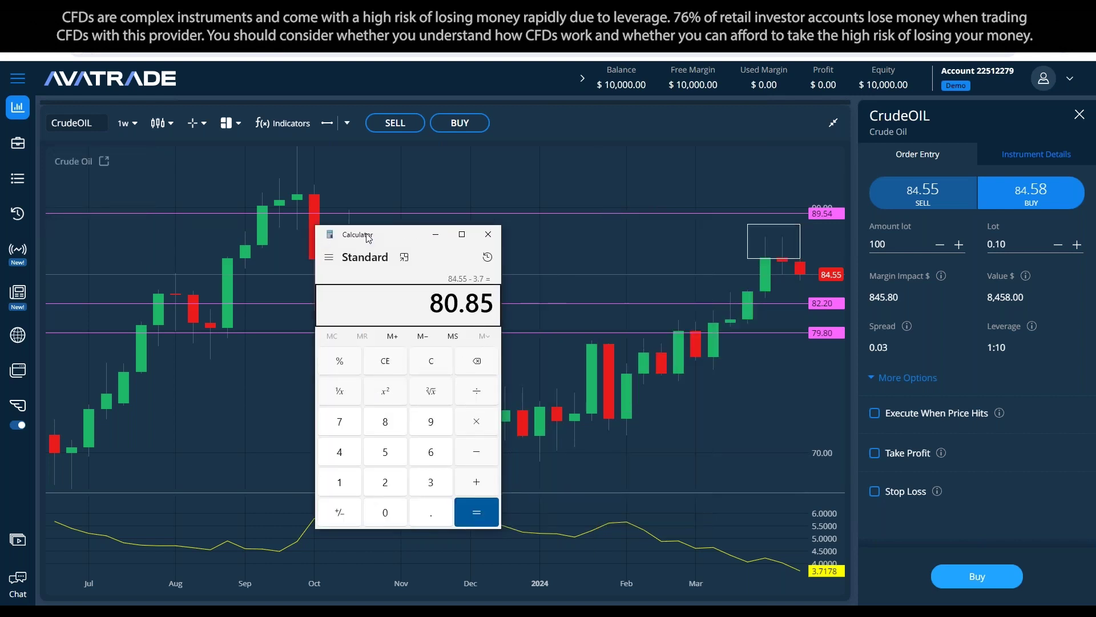
click(698, 330)
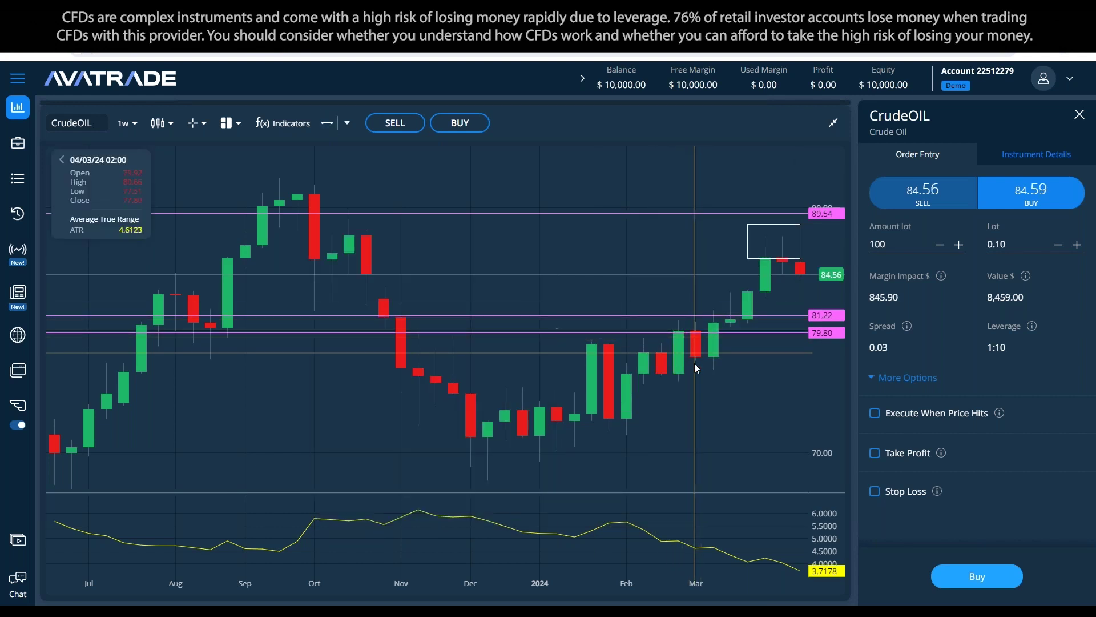
Step: Drag the lower price levels down to 80.05 and 77.61, then open the 80.05 line's settings
drag(697, 332, 687, 330)
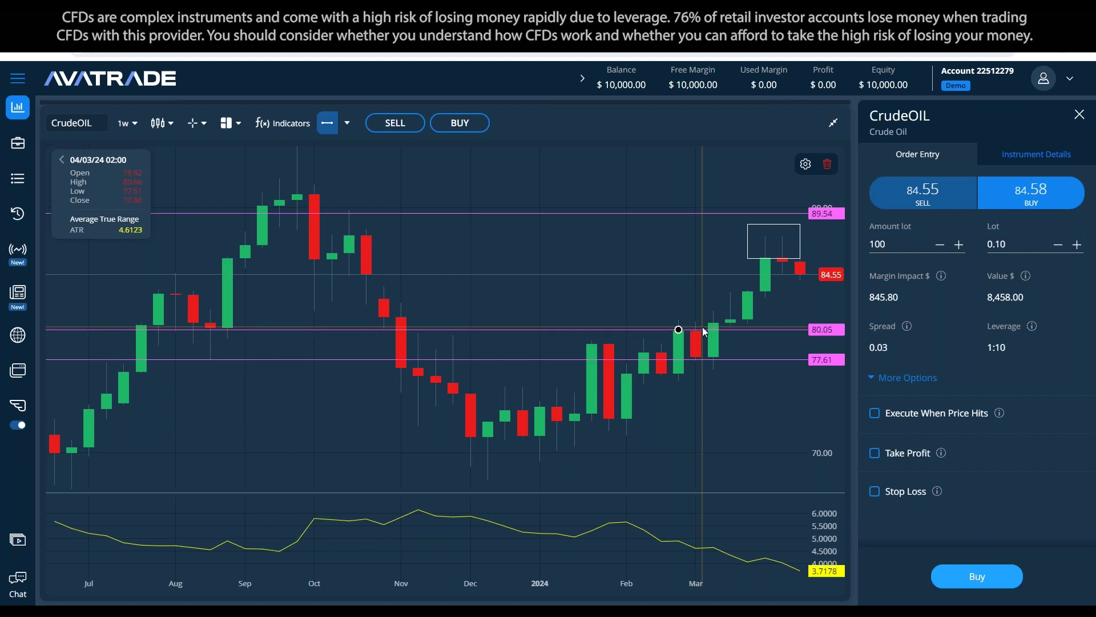
click(706, 329)
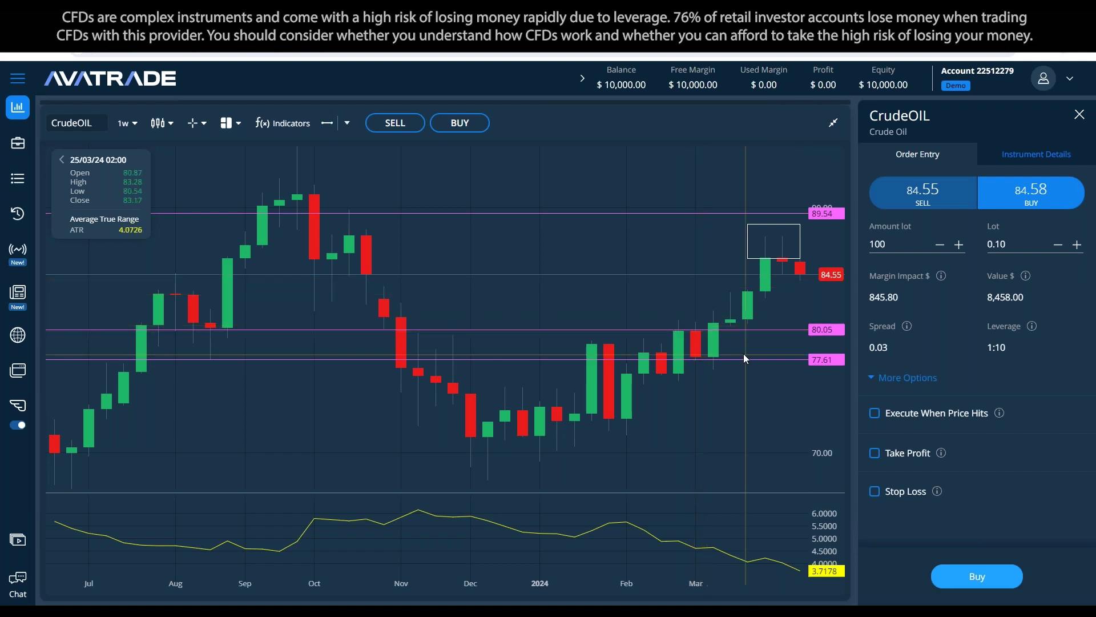
click(715, 330)
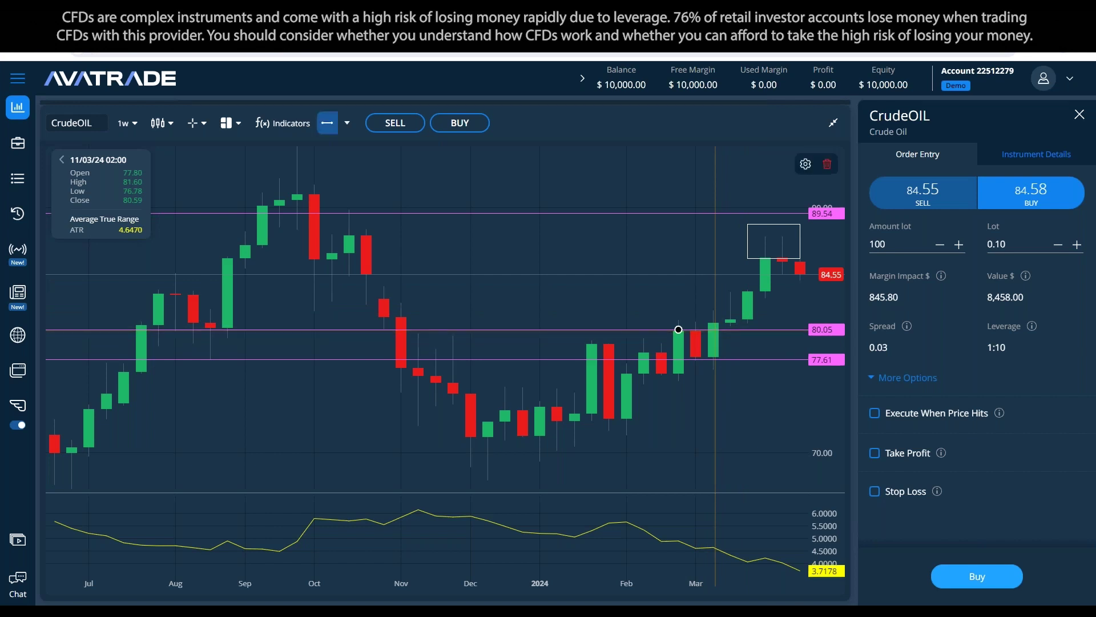
double_click(714, 330)
click(431, 317)
Step: Choose green for the 80.05 line and save the Price Line Settings
click(527, 421)
click(638, 402)
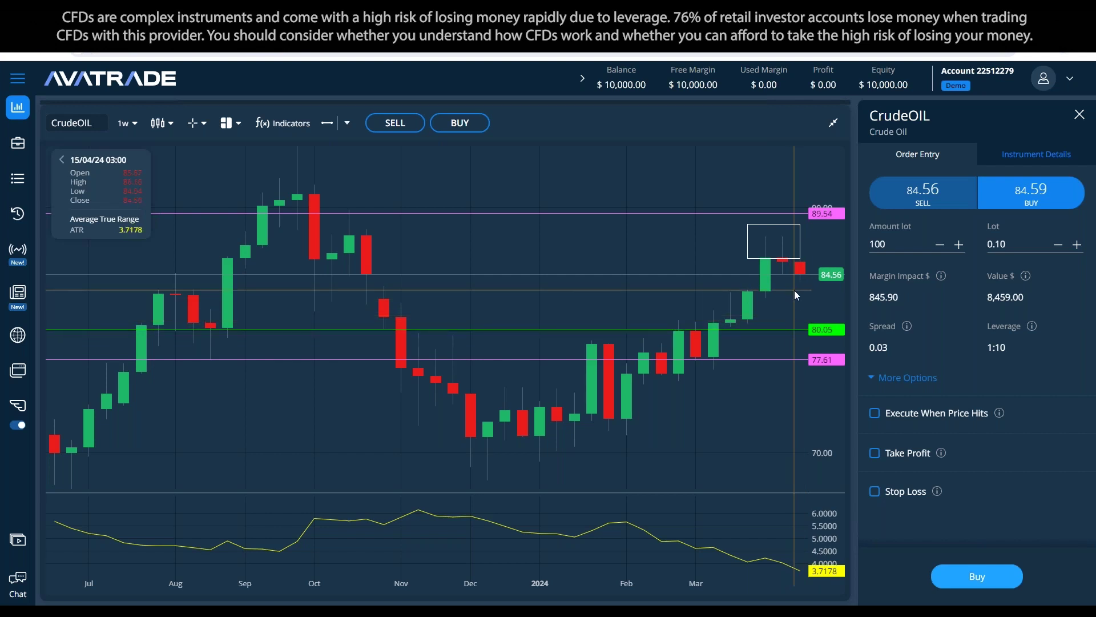
Step: Nudge the green level up from 80.05 to about 81.22
click(811, 329)
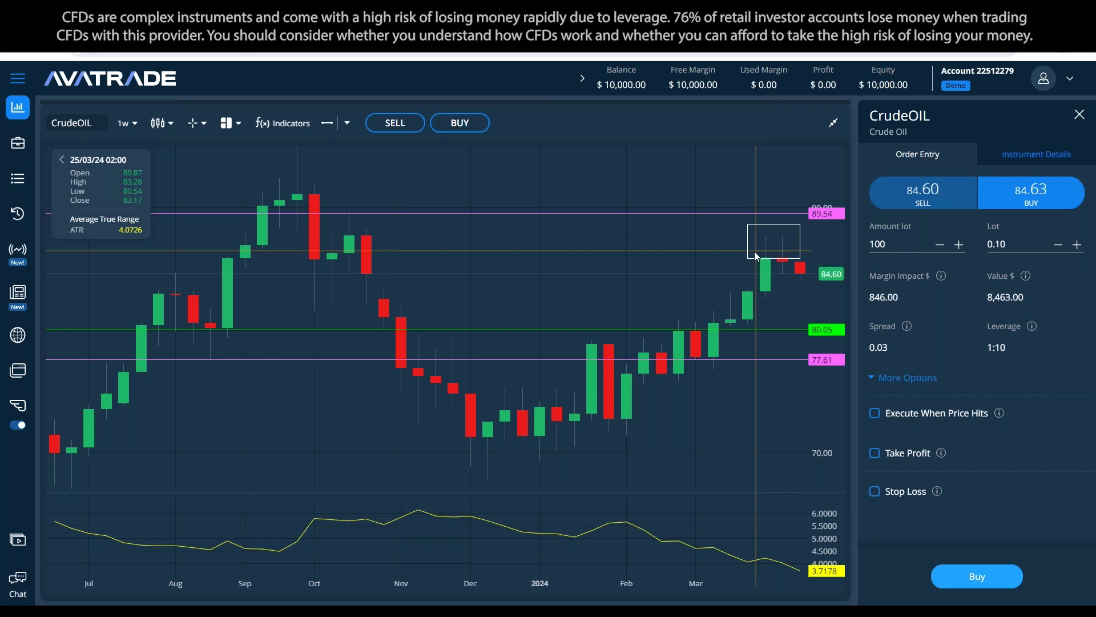
key(alt+Tab)
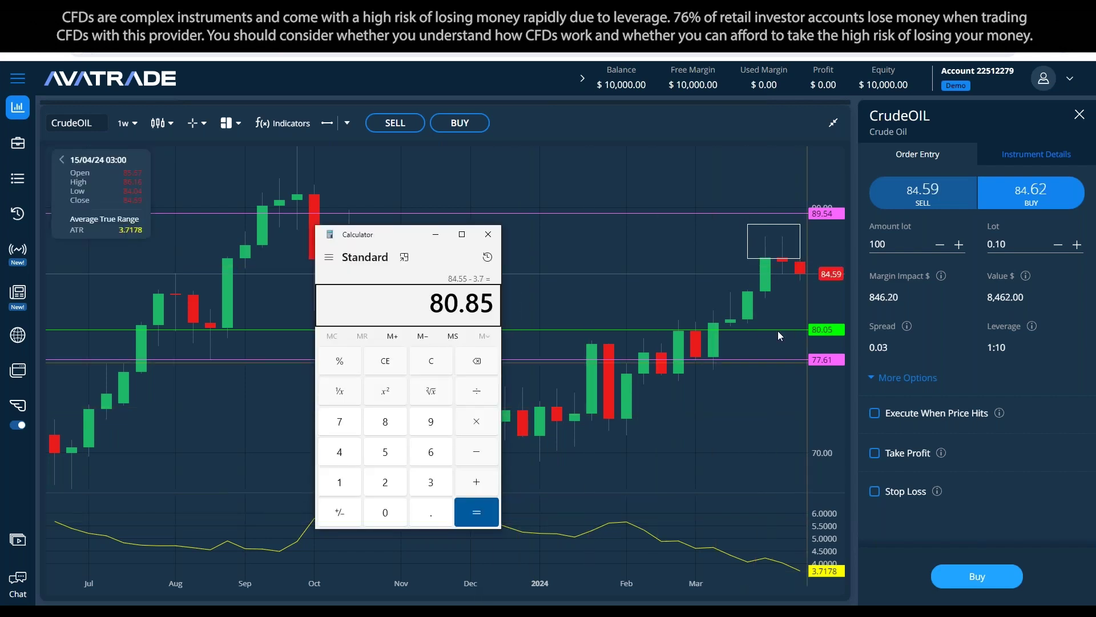
drag(773, 330, 780, 323)
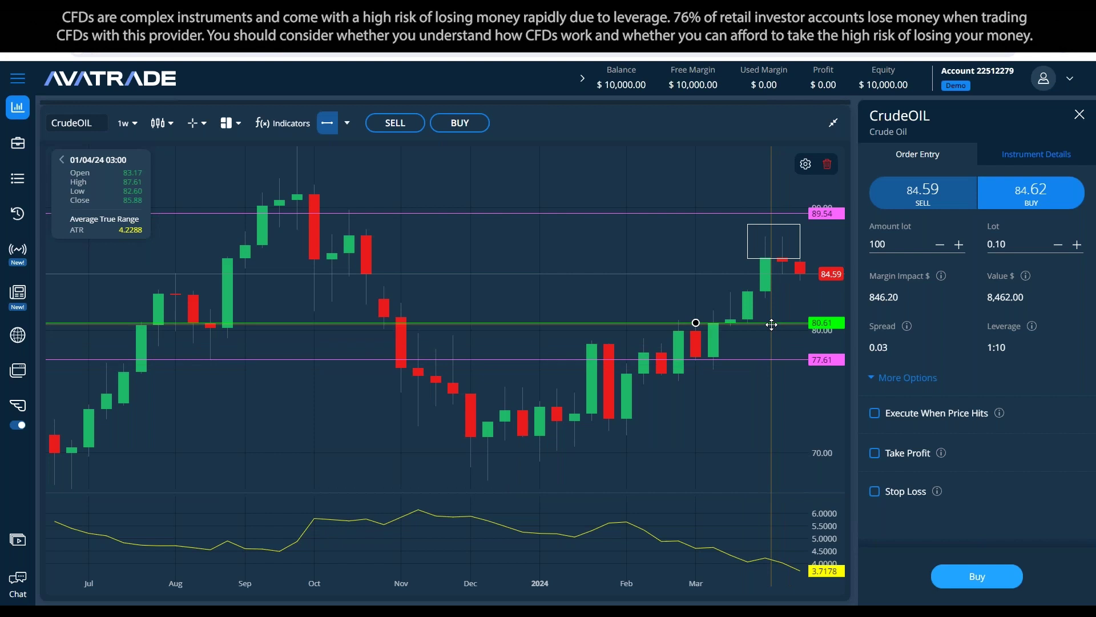
drag(772, 324, 787, 316)
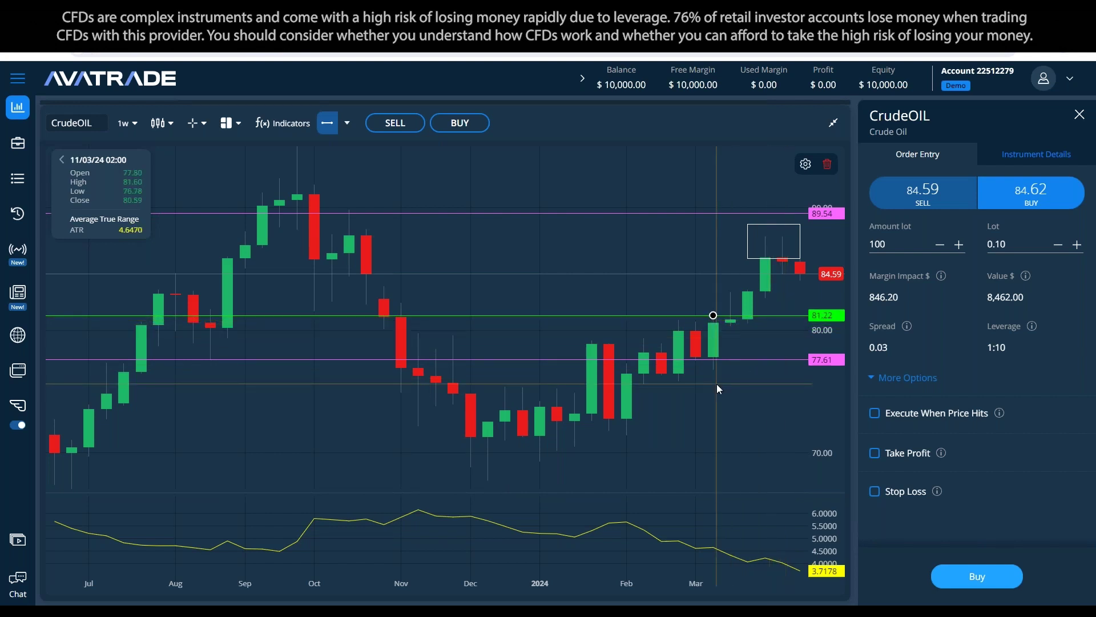
Step: Compute 84.59 − 2.5 in Calculator and raise the green level to about 82.01
key(XF86Calculator)
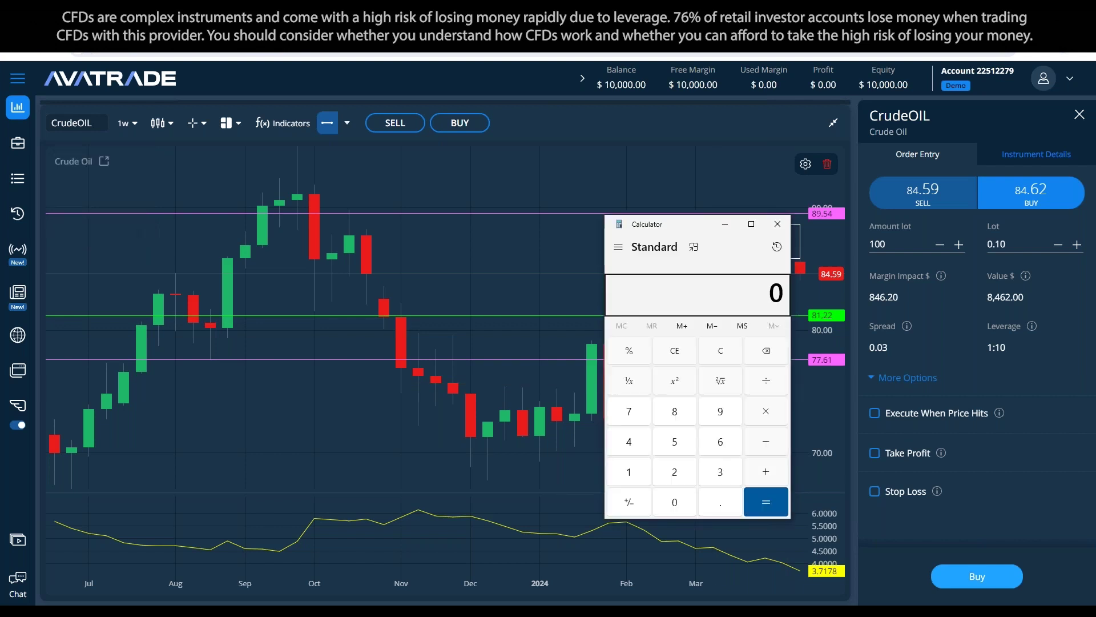
text(84.59 - 2.5)
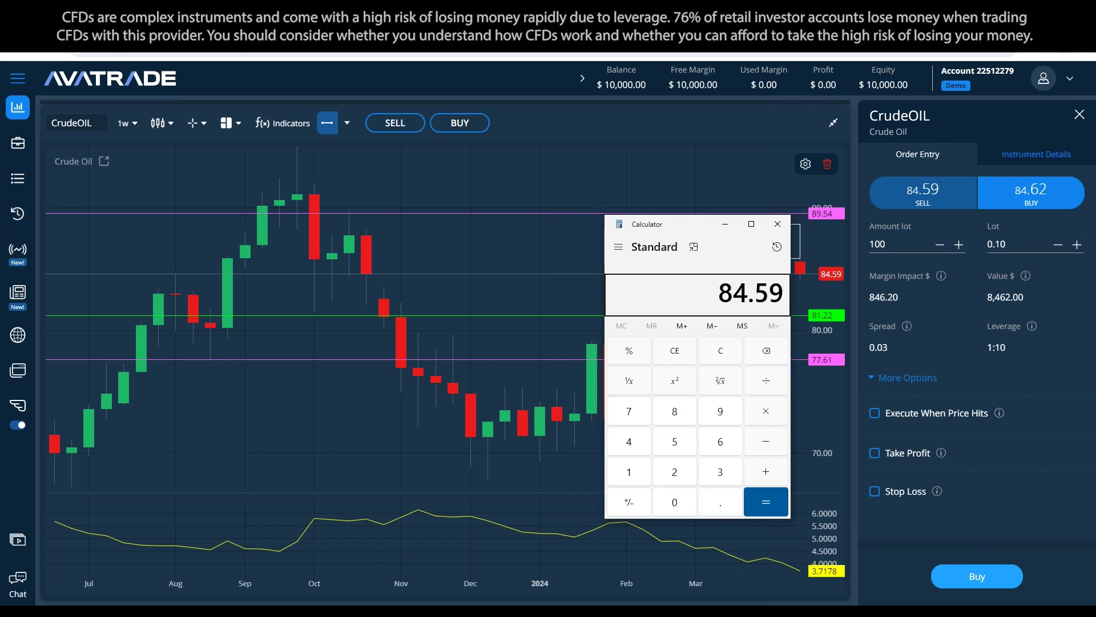
key(Return)
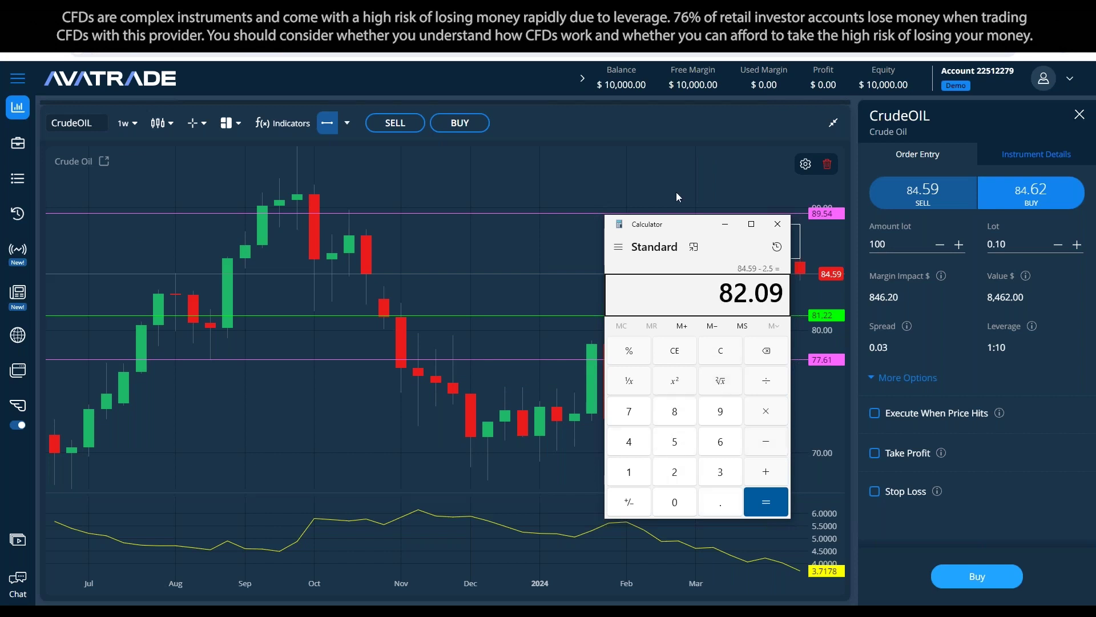
drag(677, 219, 560, 228)
drag(734, 316, 781, 304)
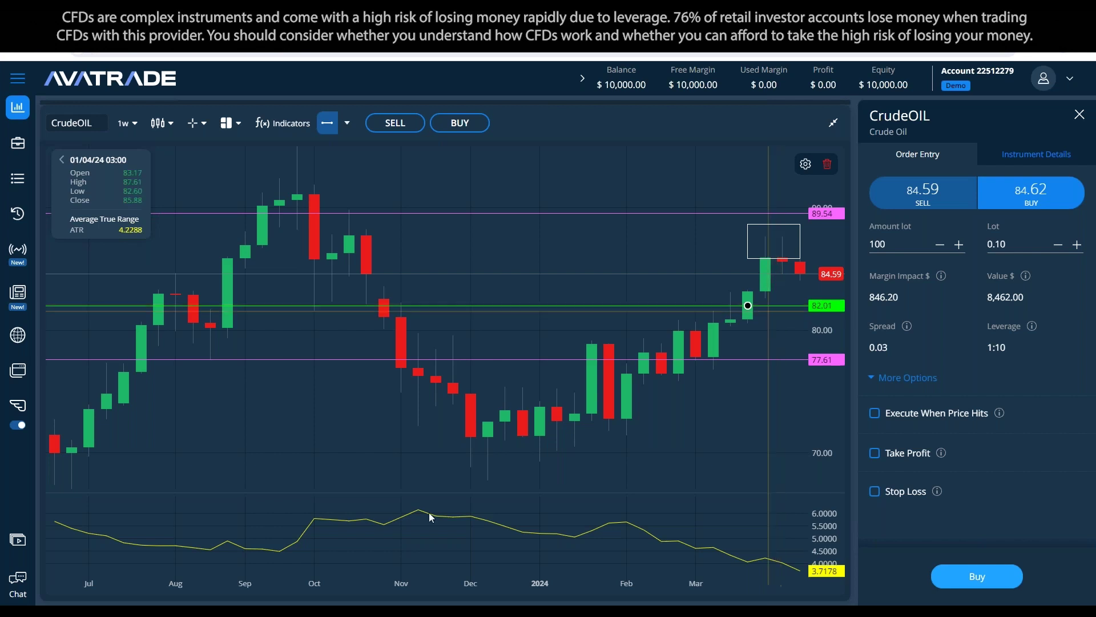
key(alt+Tab)
Step: Change the trade plan's 700$ target to 750 and move to the Movements line
double_click(201, 284)
text(750$)
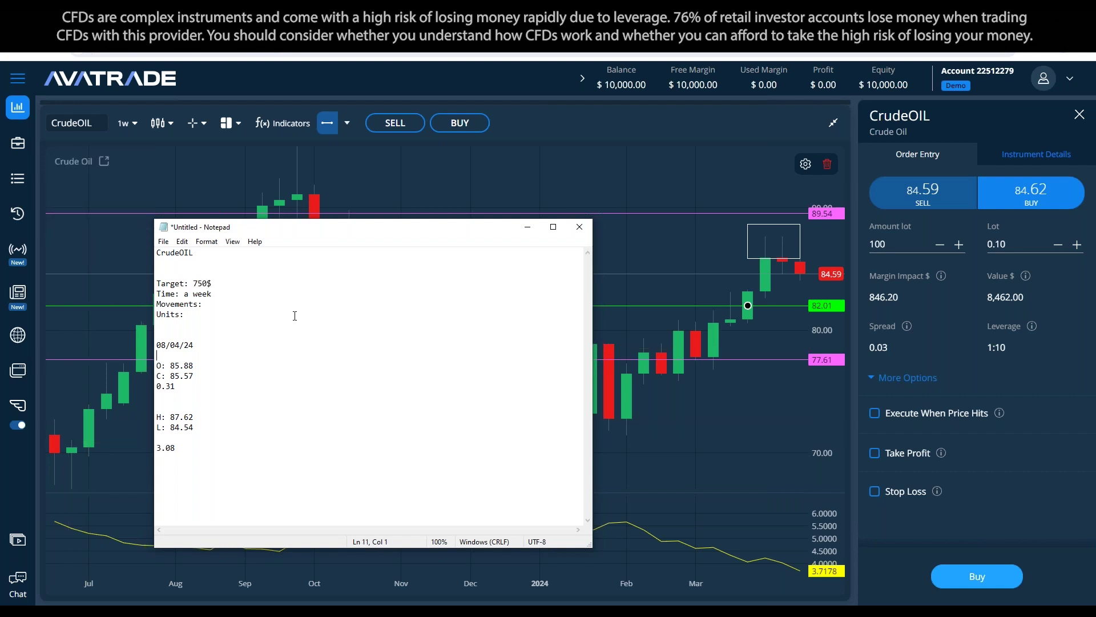
click(267, 304)
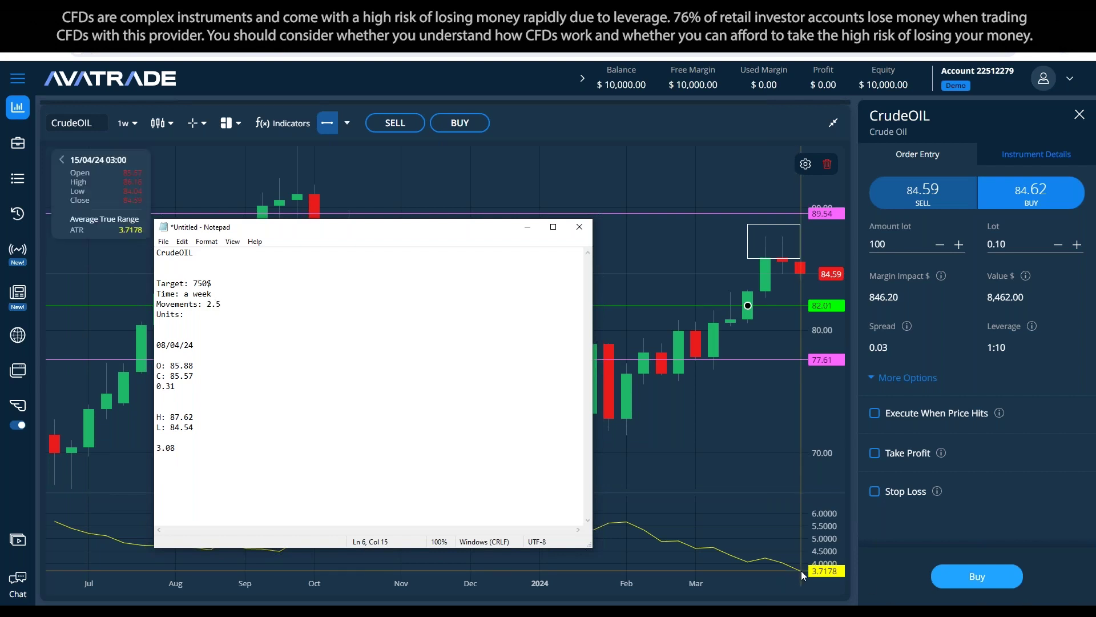
click(742, 358)
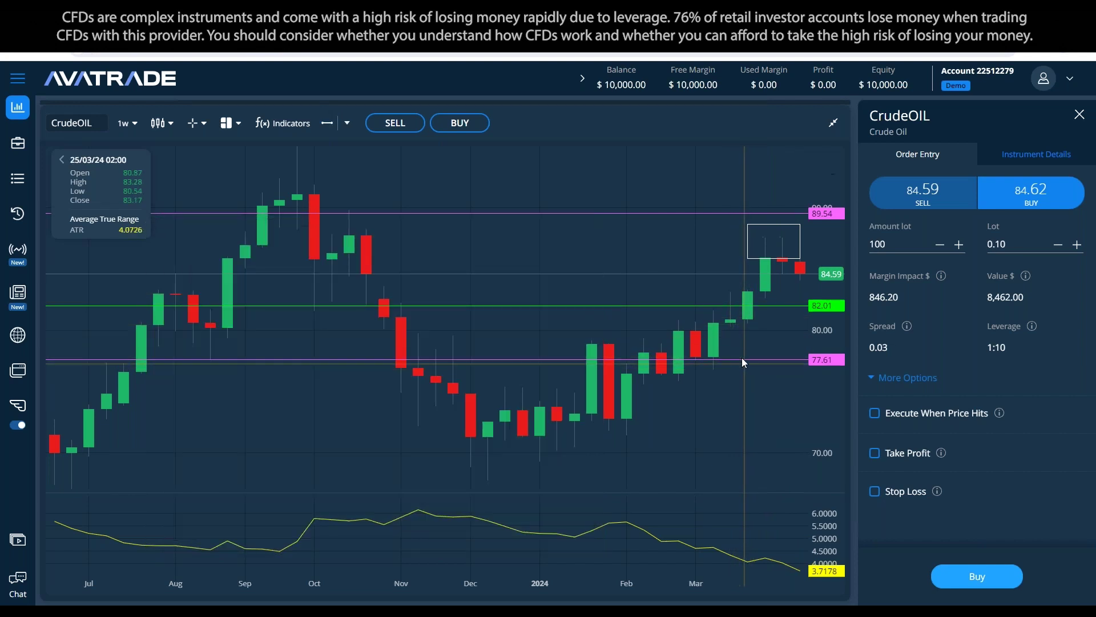
Step: Lower the 77.61 level to 76.58 and add horizontal levels near 71.56, 69.28 and 67.74
drag(724, 359, 557, 372)
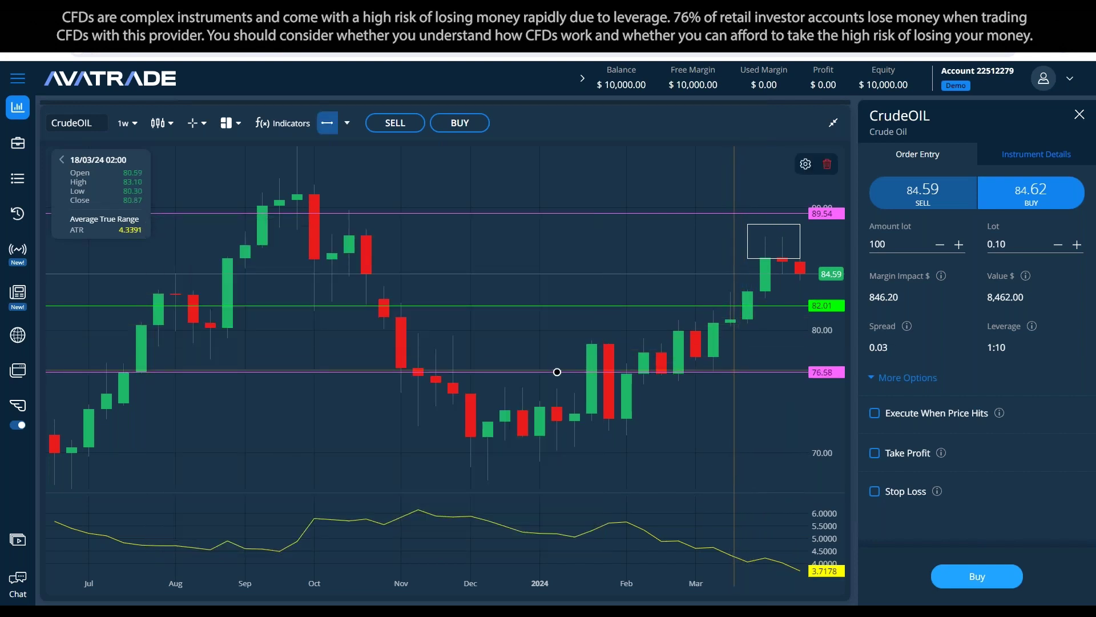
click(327, 122)
click(644, 450)
drag(643, 450, 646, 461)
click(539, 443)
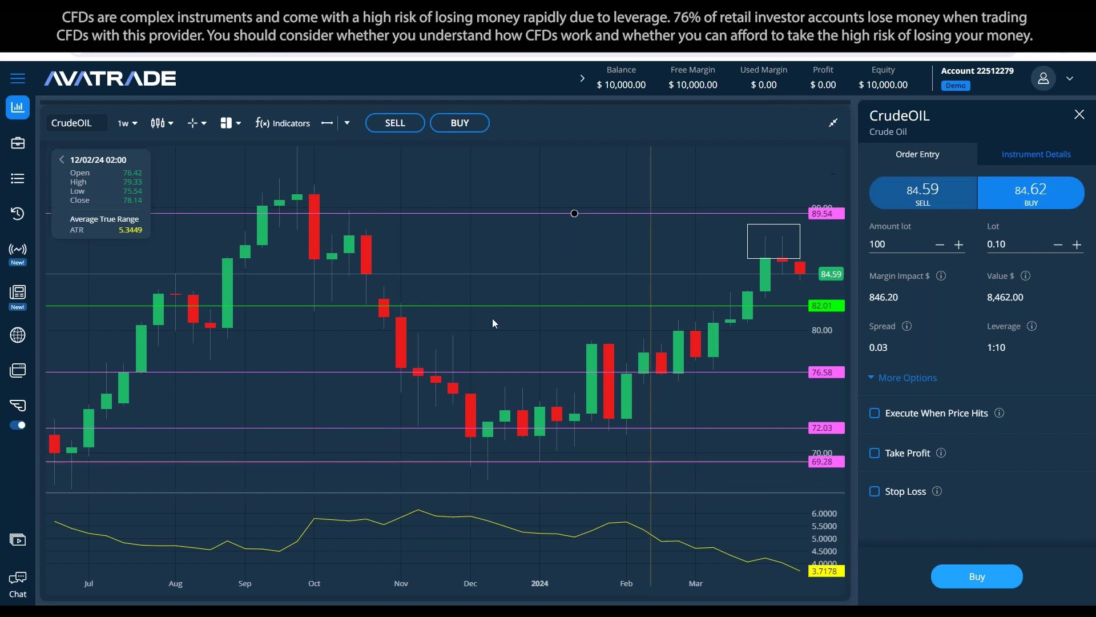
click(327, 123)
click(436, 390)
drag(468, 443, 530, 480)
drag(660, 427, 637, 435)
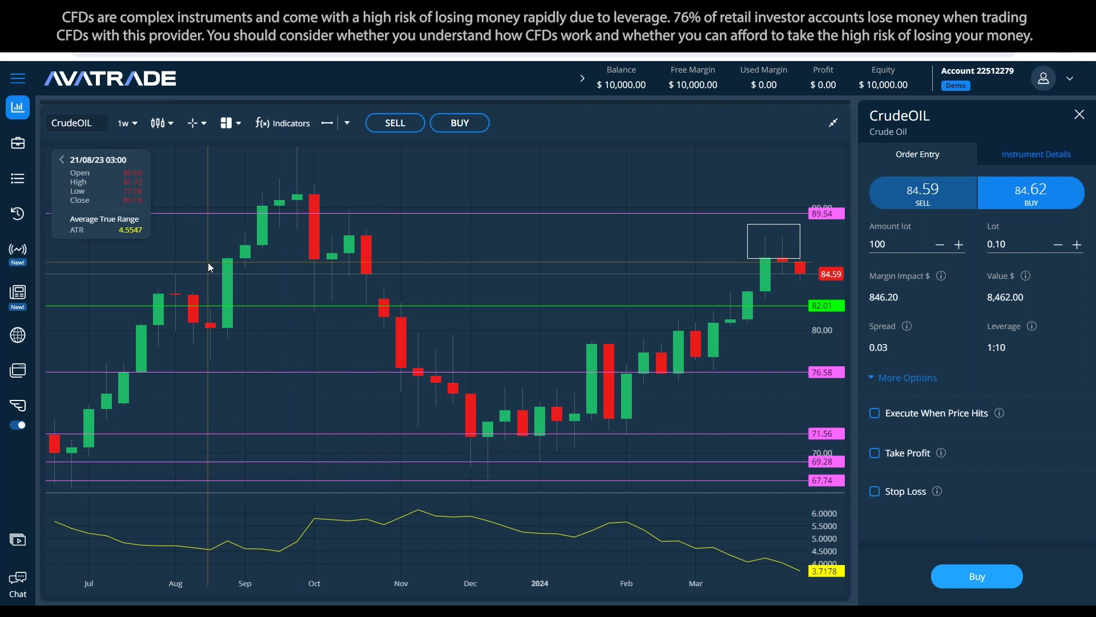
click(127, 123)
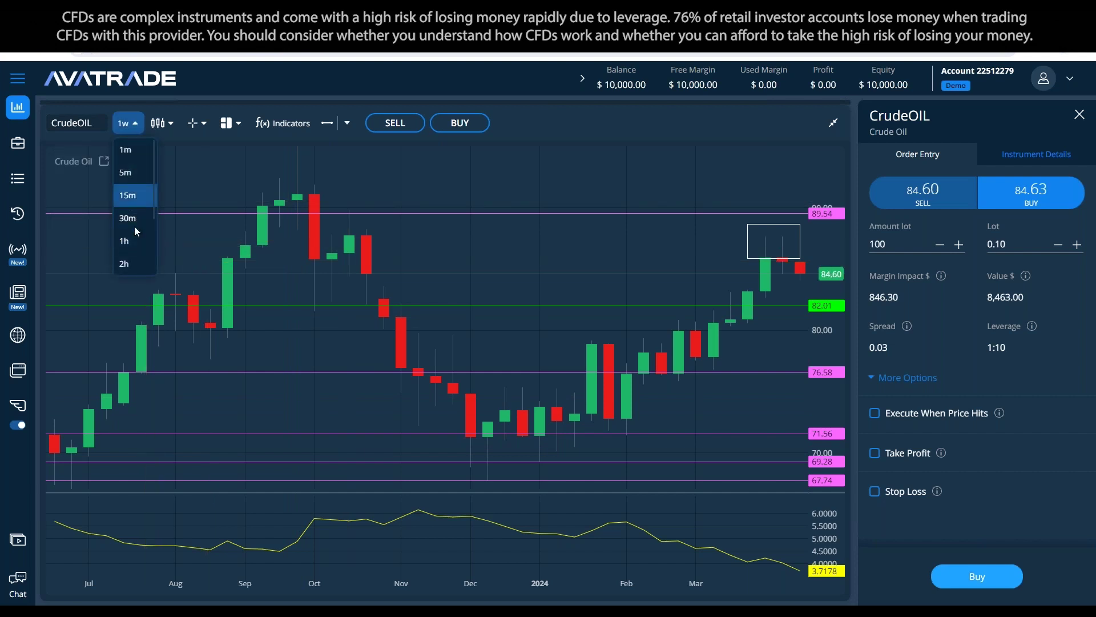
click(136, 240)
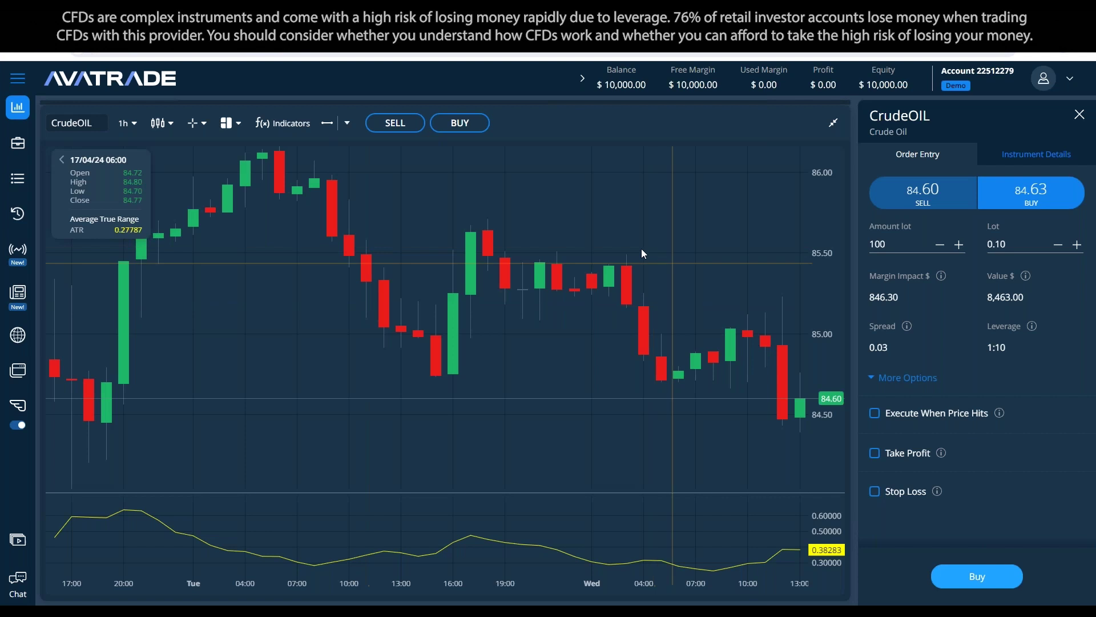
click(327, 123)
click(539, 218)
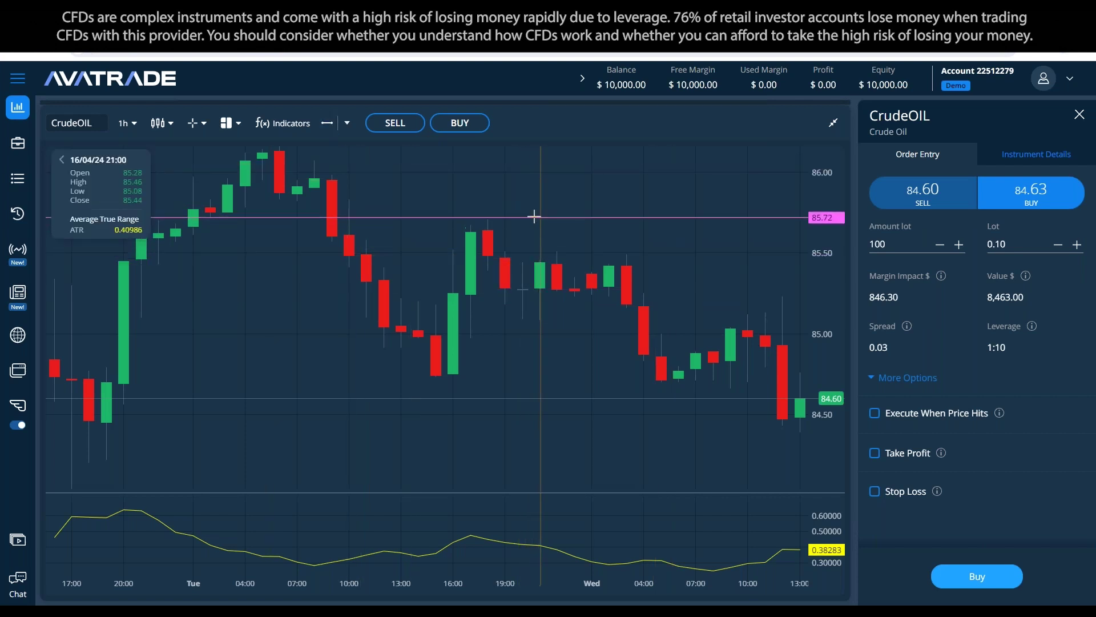
click(327, 123)
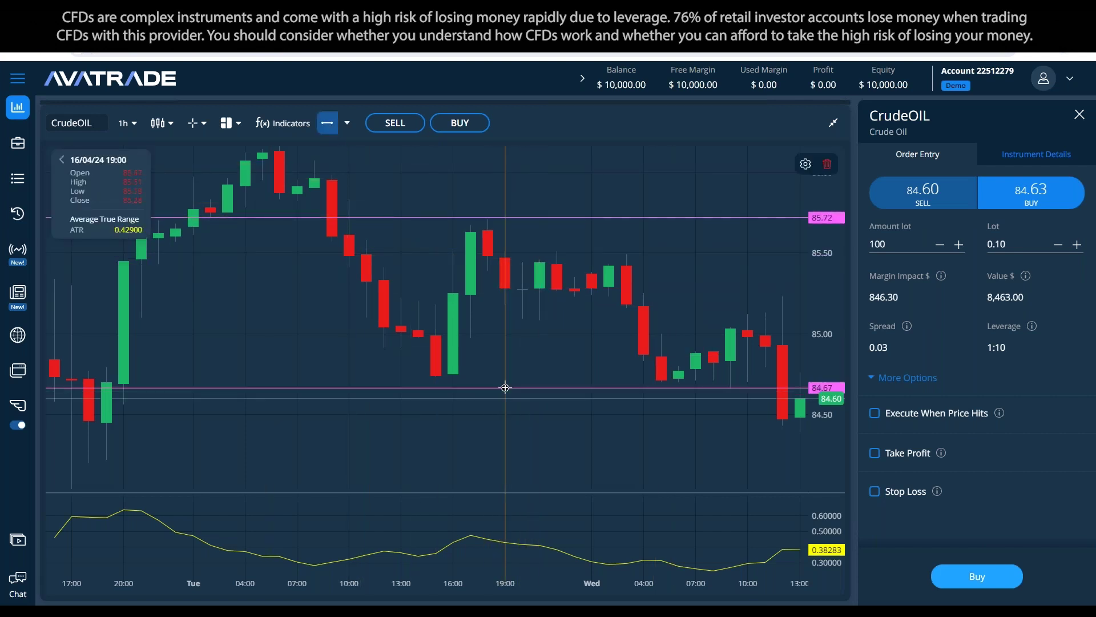
click(502, 378)
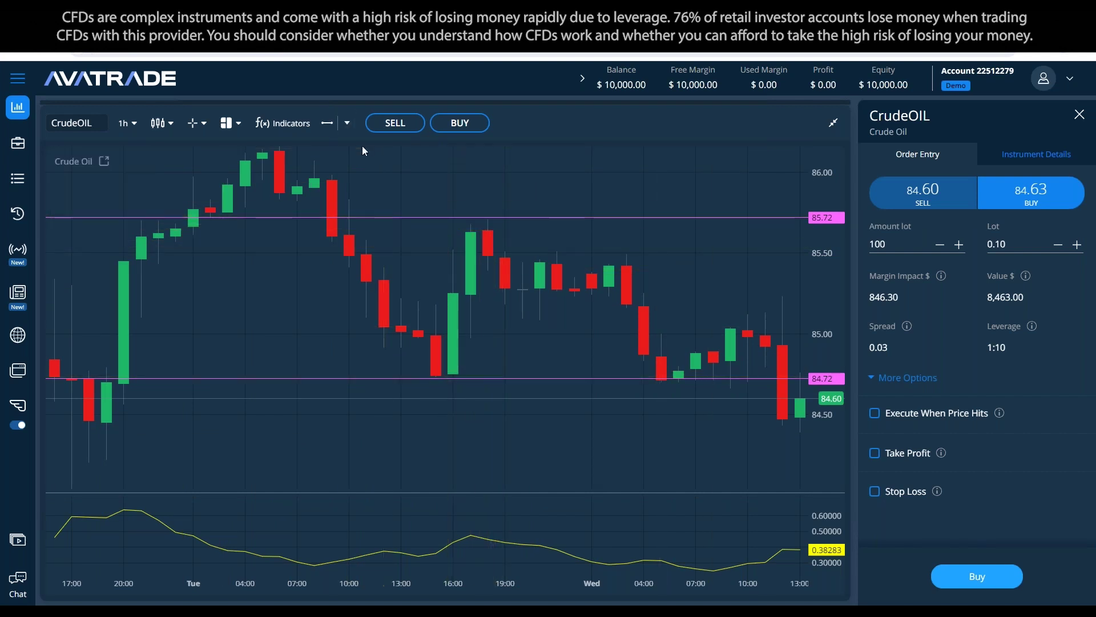
click(347, 123)
click(584, 305)
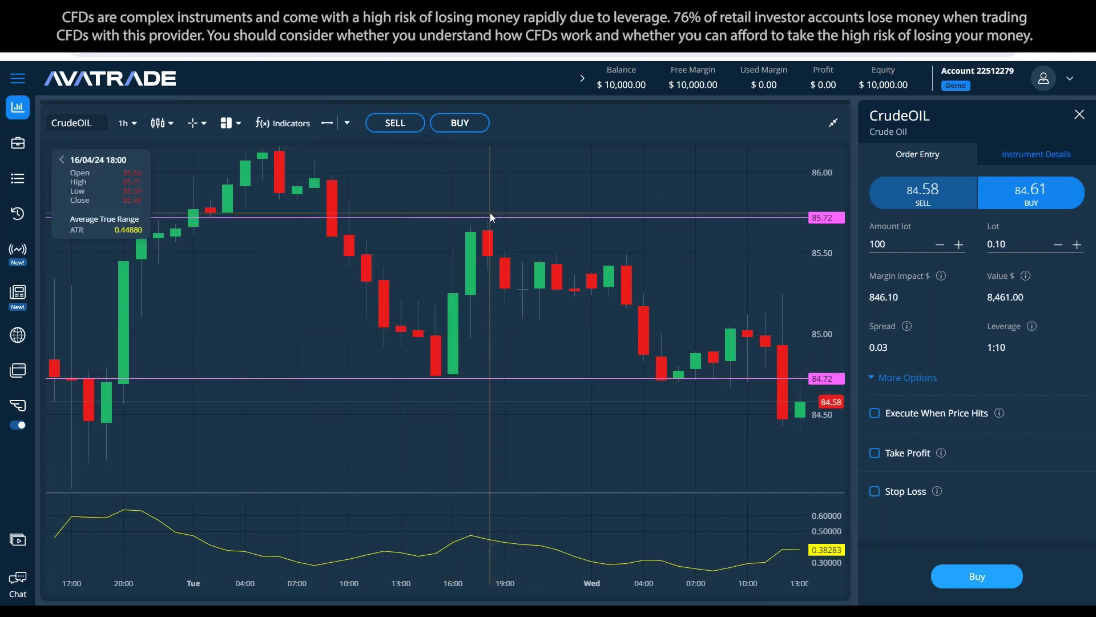
click(711, 218)
click(827, 165)
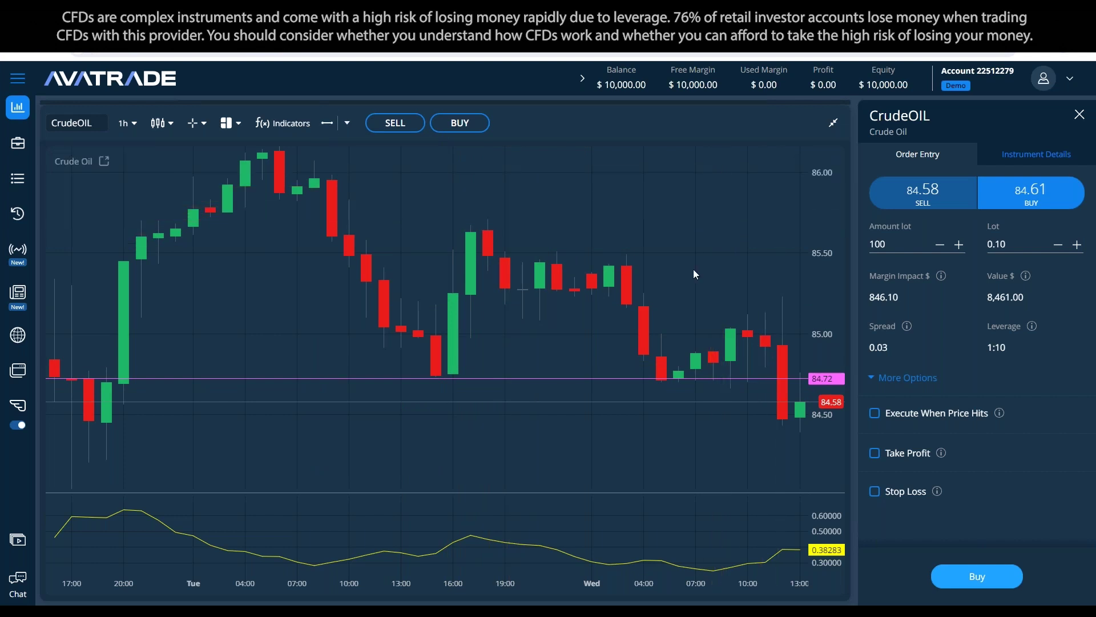
click(560, 378)
key(Delete)
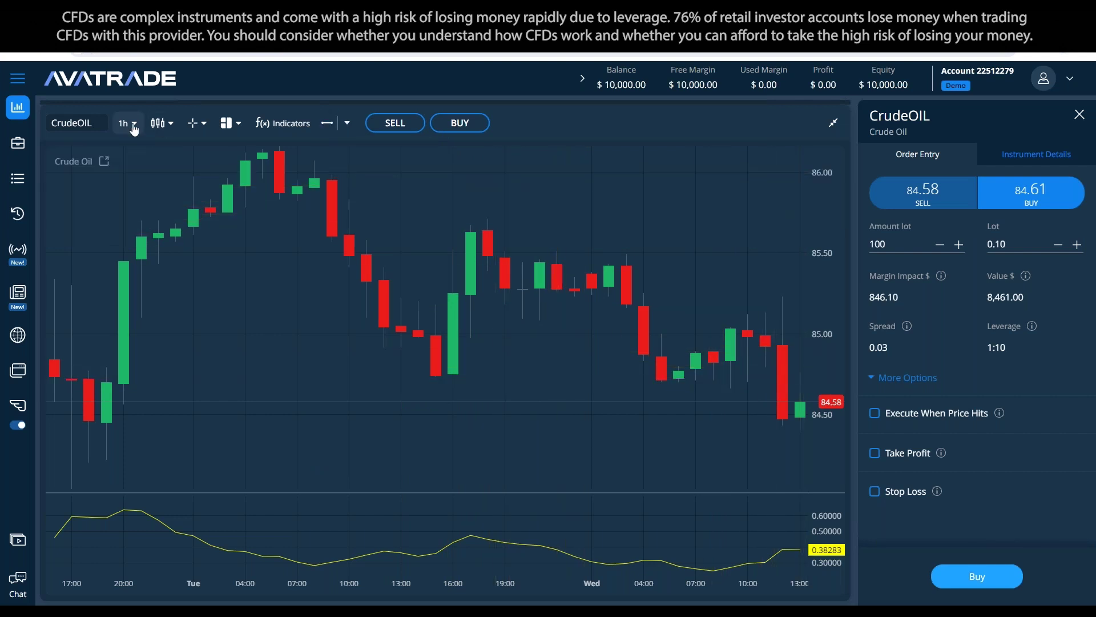
click(127, 123)
scroll(134, 240, down, 1)
click(140, 257)
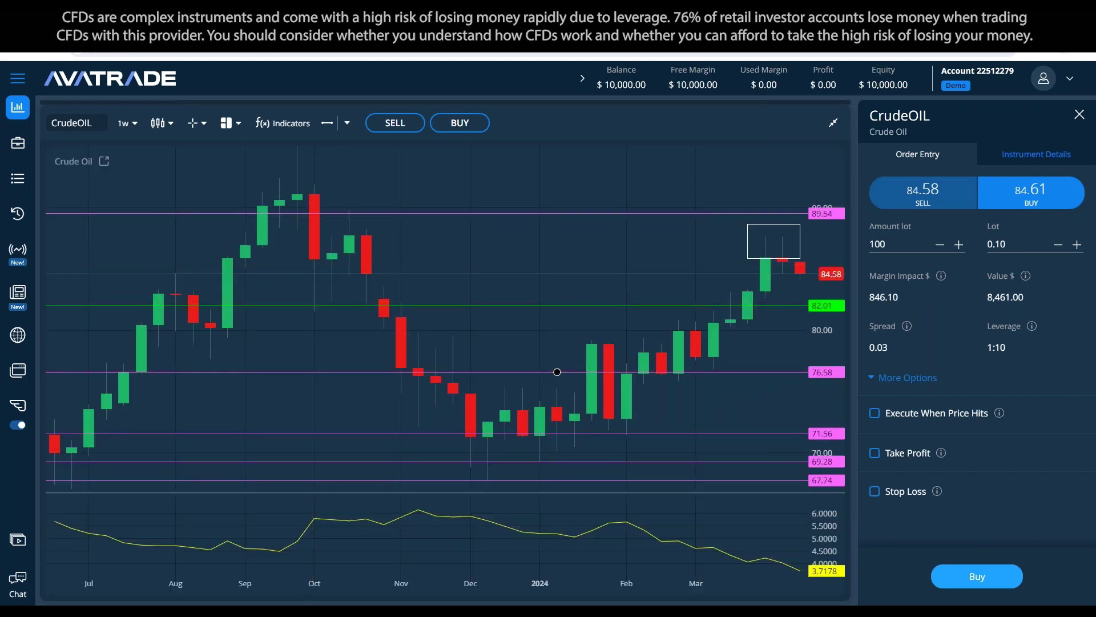
key(alt+Tab)
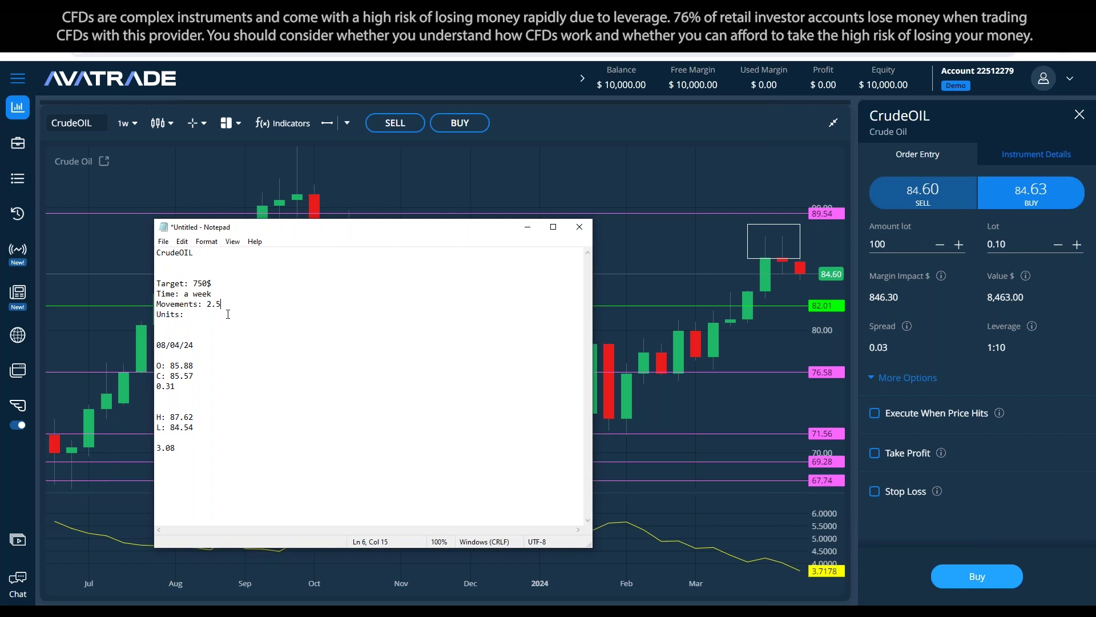
Step: Add ' (Lot amount)' after Units, ' (Quanities)' after Movements, and a '$' after 2.5
text(()
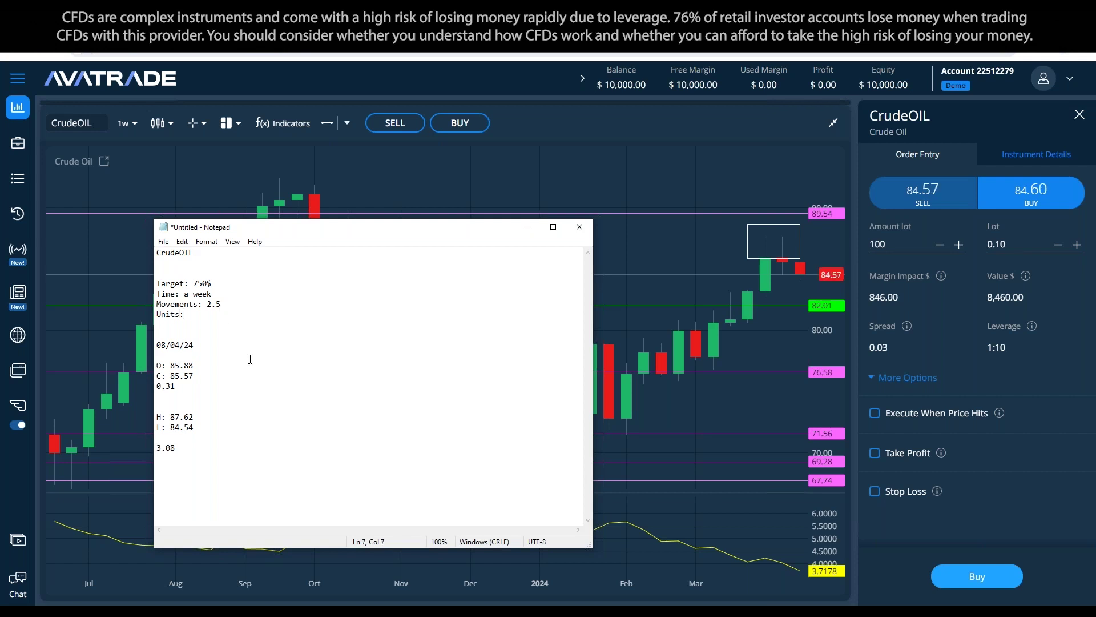
text(Lot amount))
click(220, 304)
text((Quanities))
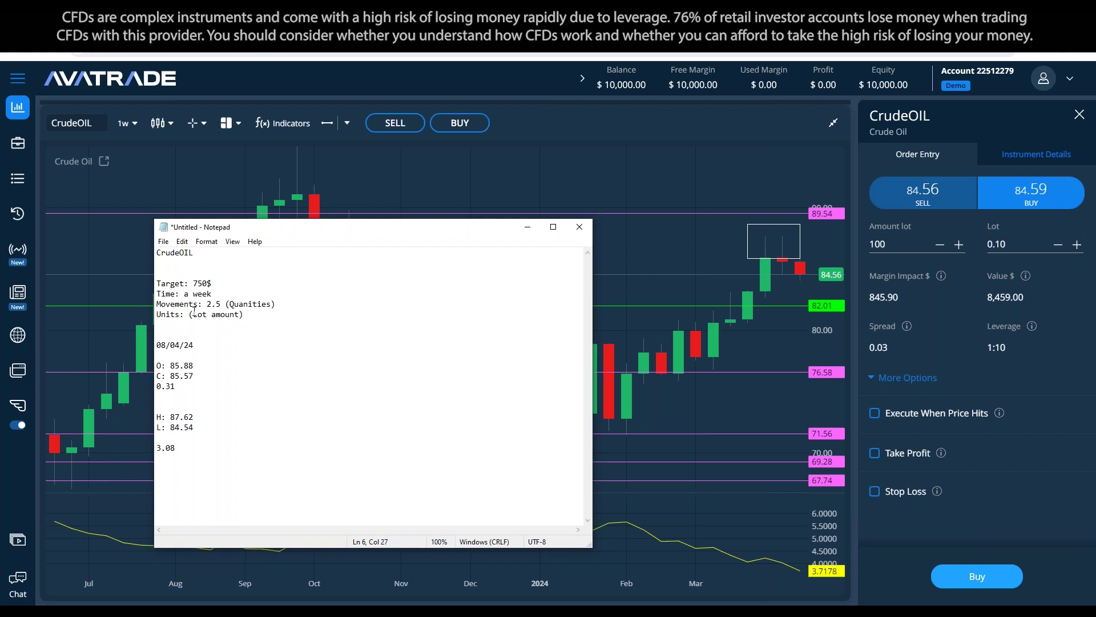
click(221, 304)
text($)
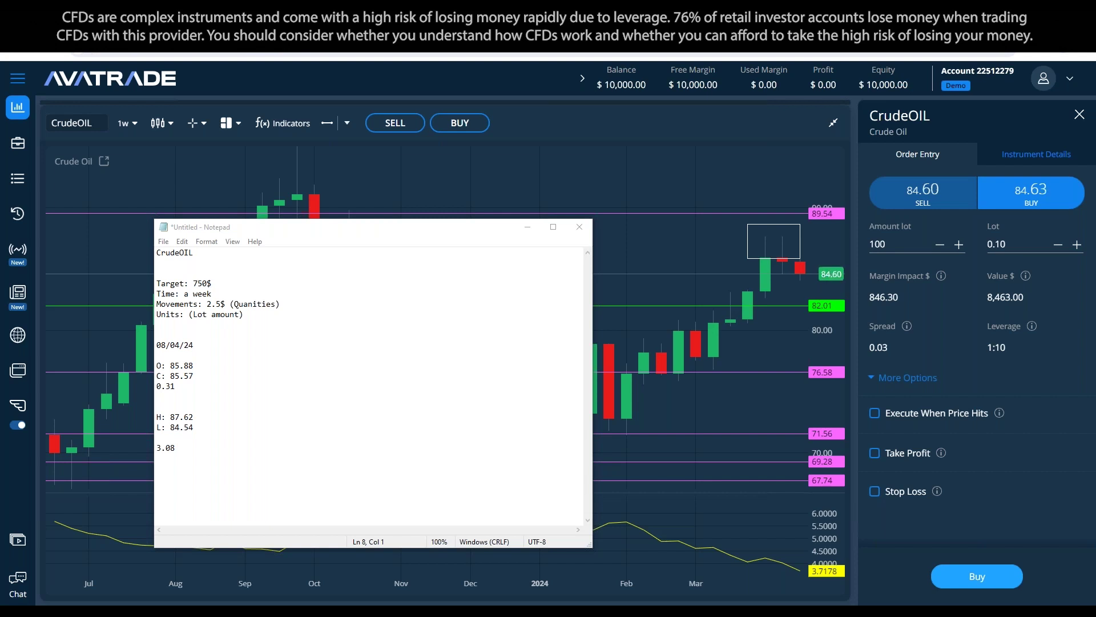
click(268, 419)
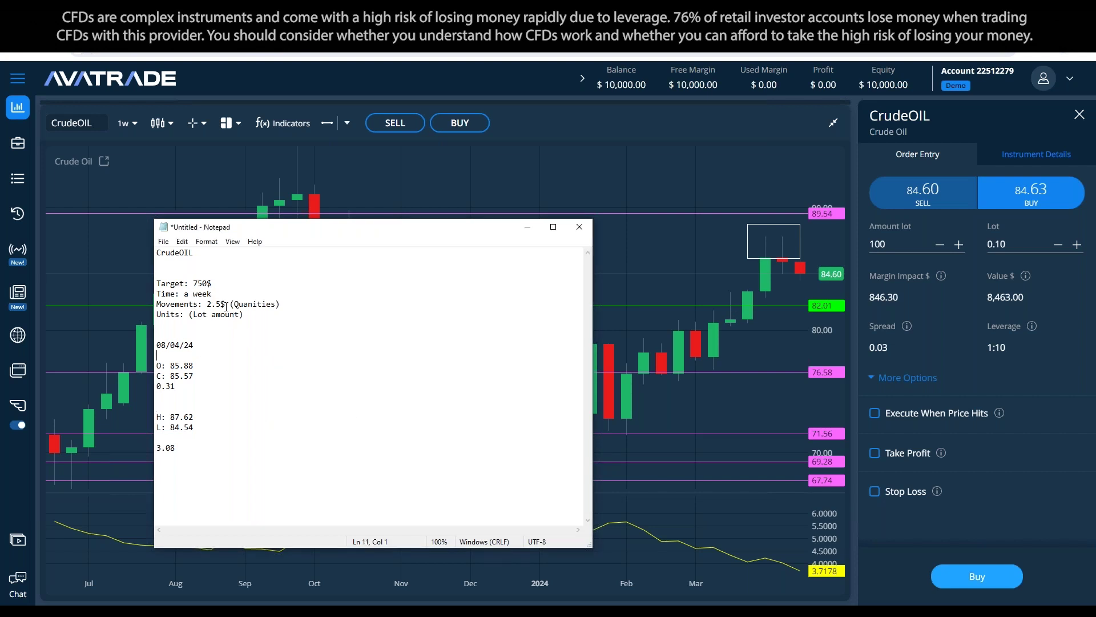
click(189, 314)
click(996, 245)
Step: Enter a 0.01 lot and tick Take Profit and Stop Loss on the order ticket
text(0.01)
click(875, 454)
click(882, 529)
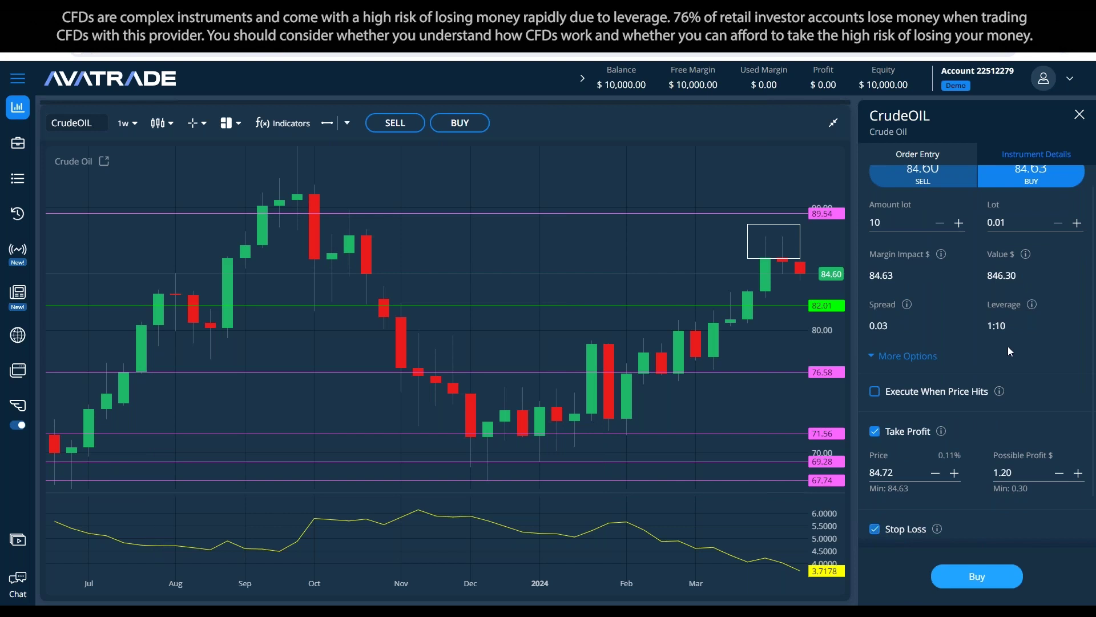
scroll(1008, 346, down, 1)
double_click(881, 413)
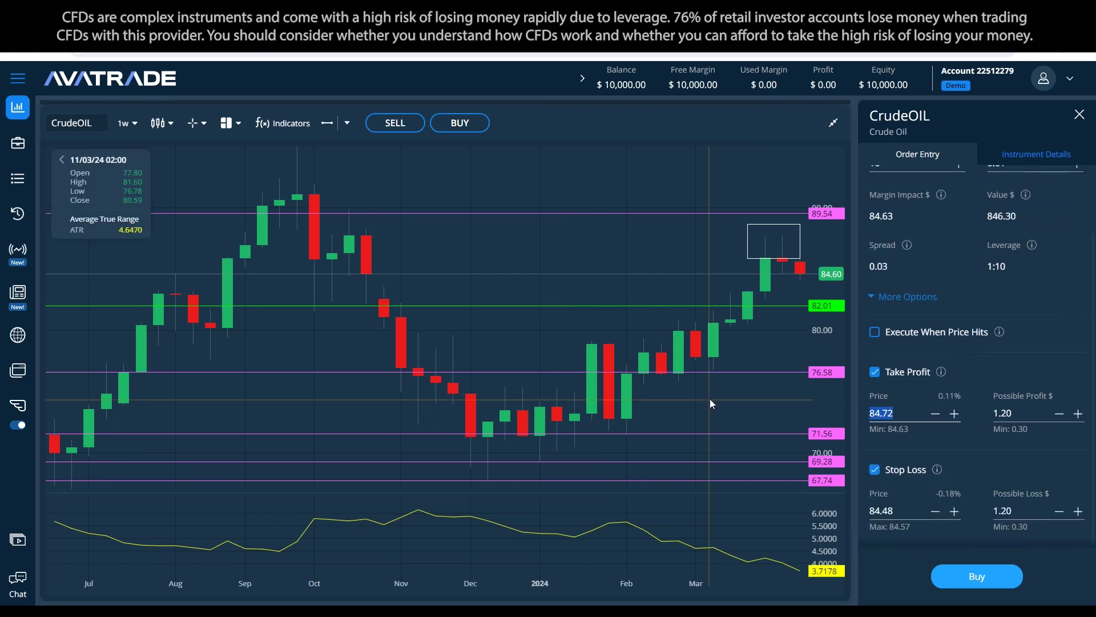
click(333, 595)
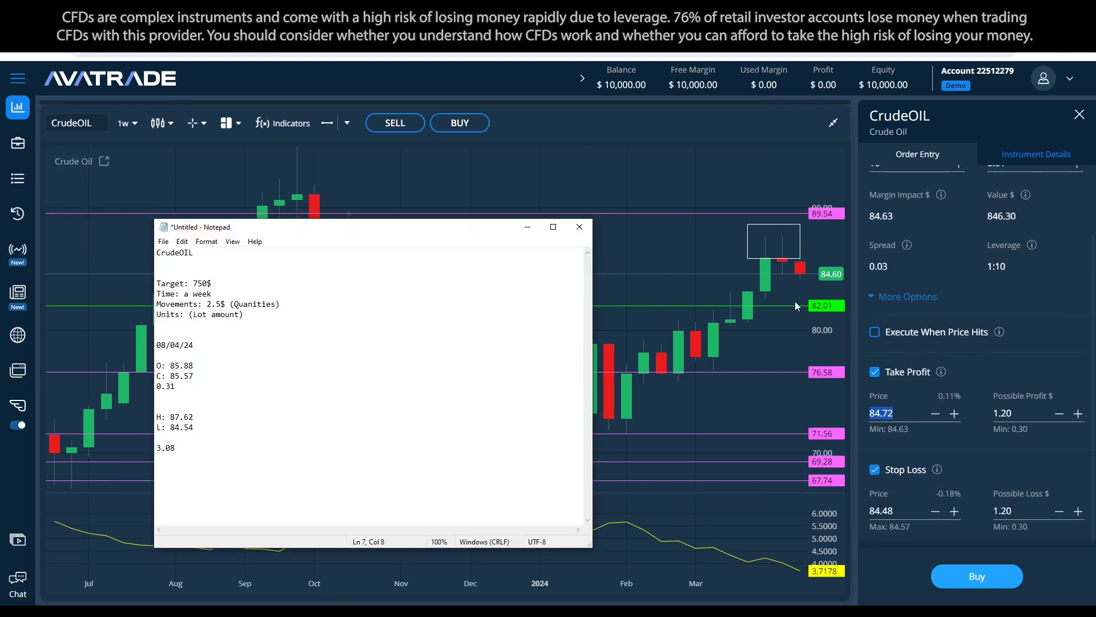
scroll(954, 354, up, 2)
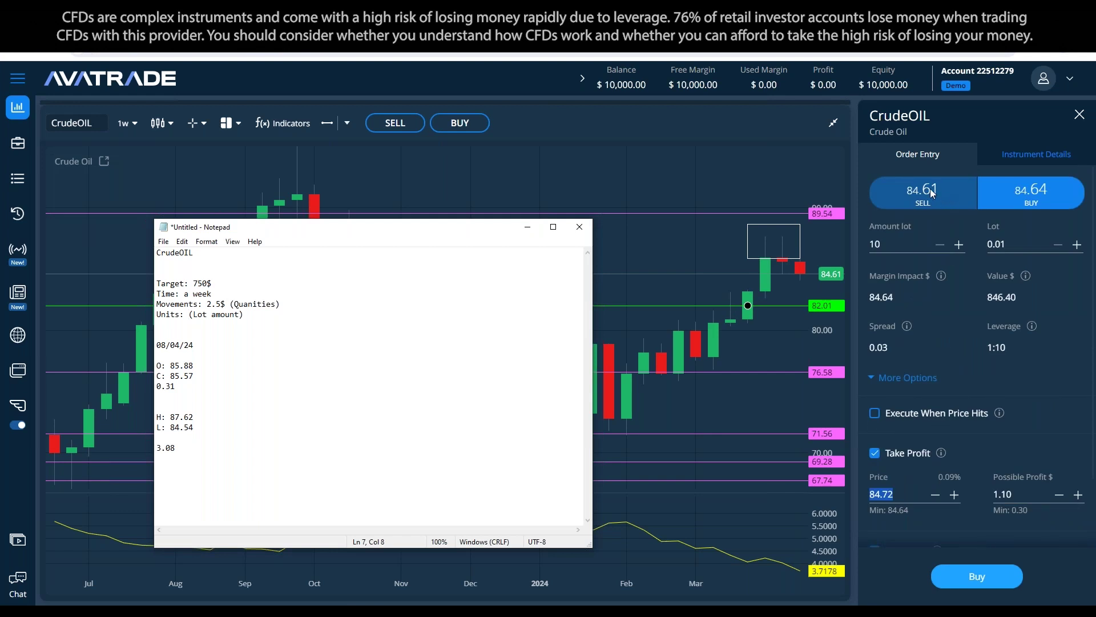
Step: Switch the ticket to SELL with 0.01 lot and a take profit price of 82.5
click(930, 188)
click(909, 244)
text(0)
key(Tab)
text(0.01)
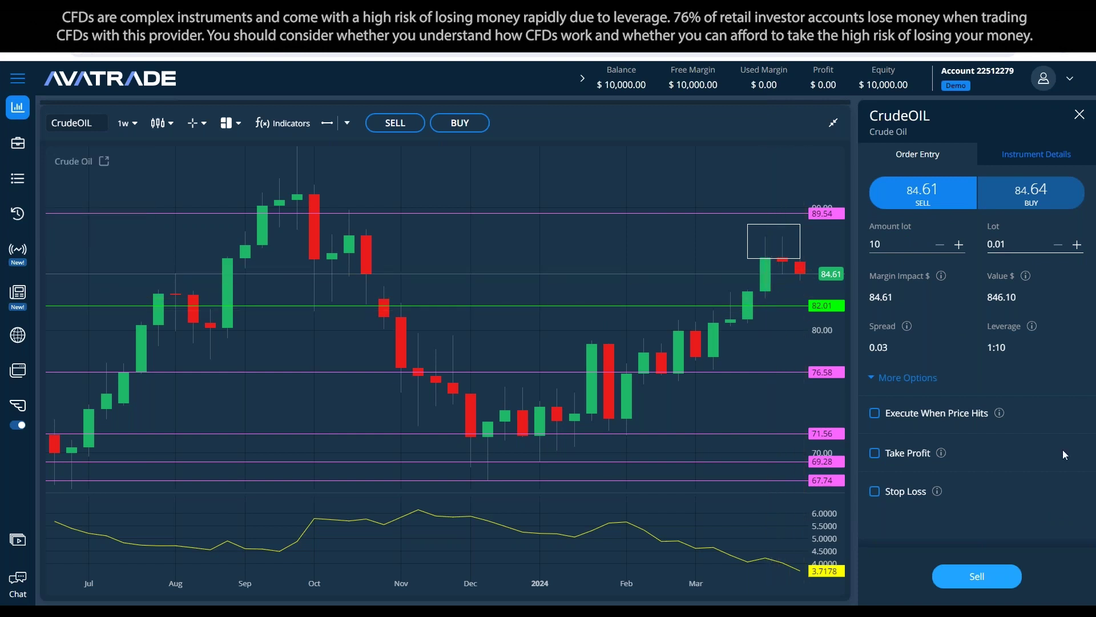
click(875, 452)
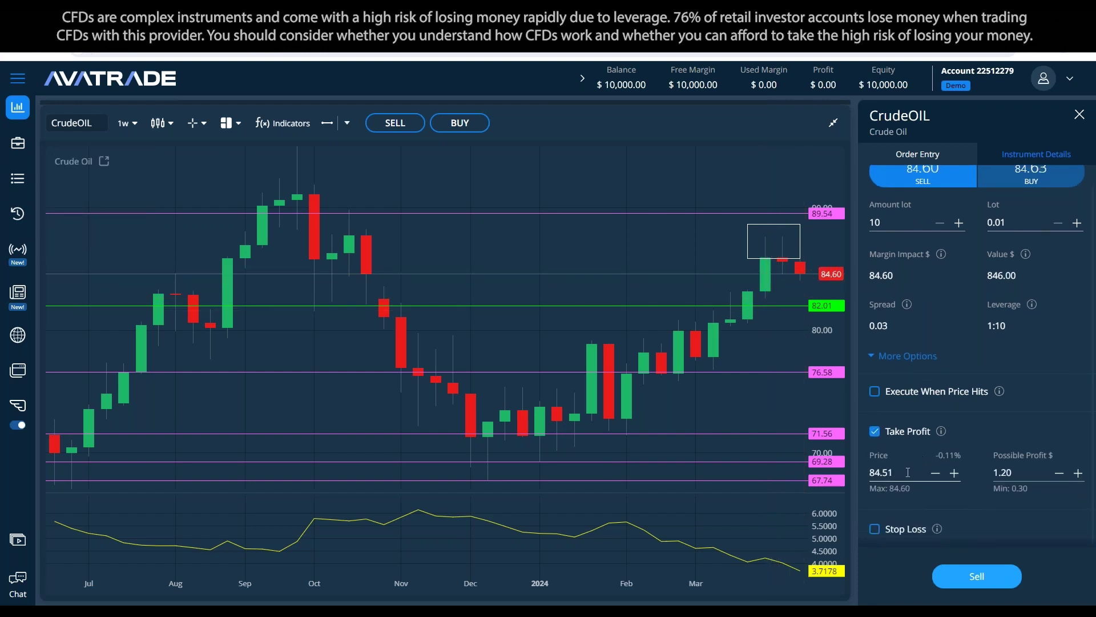
double_click(907, 472)
text(82.5)
key(alt+Tab)
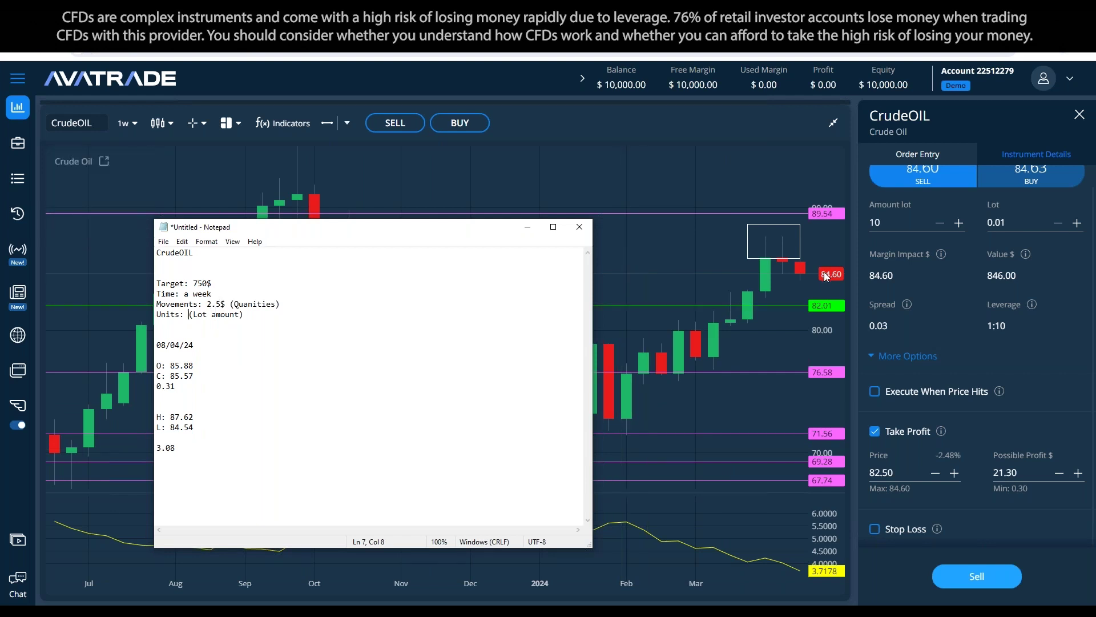
Step: Set the take profit price to 82.00 and close the extra Calculator window
click(321, 612)
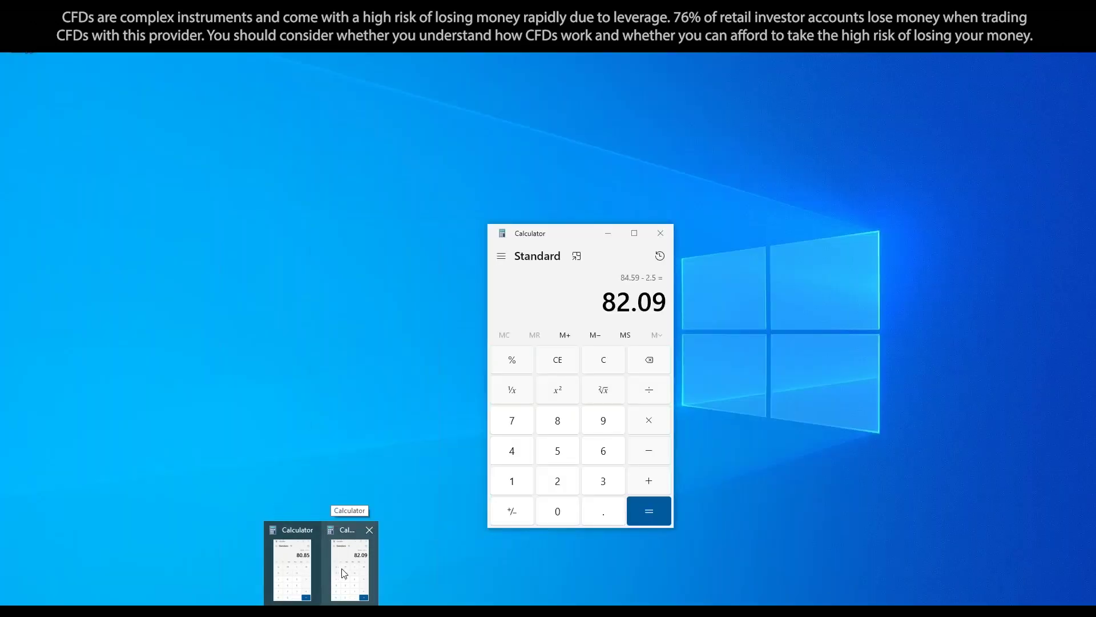
click(342, 568)
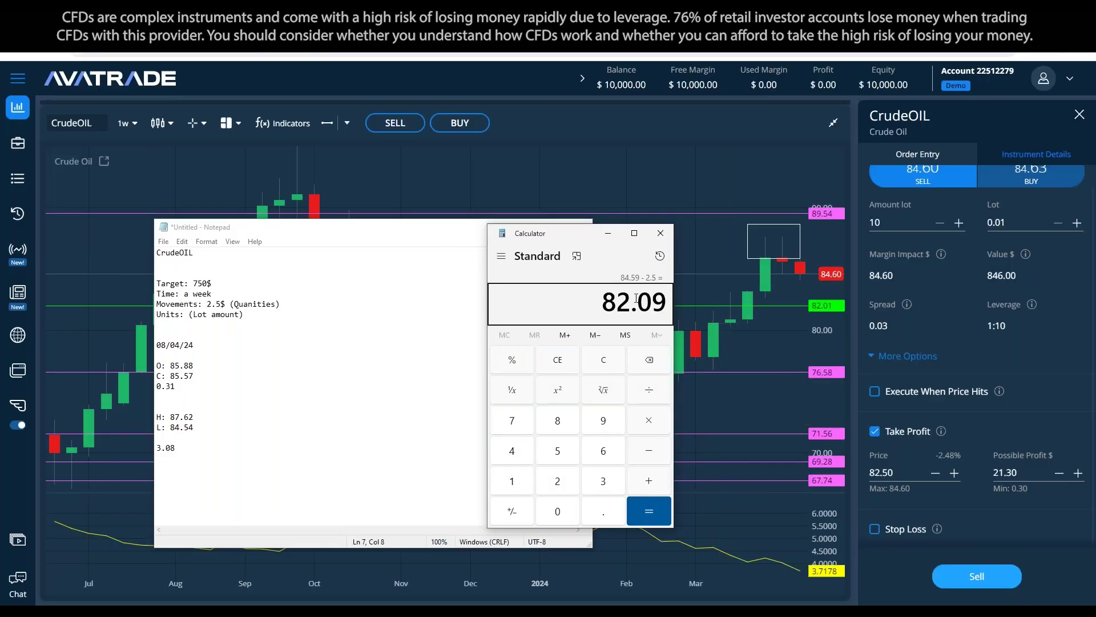
double_click(866, 471)
text(82.00)
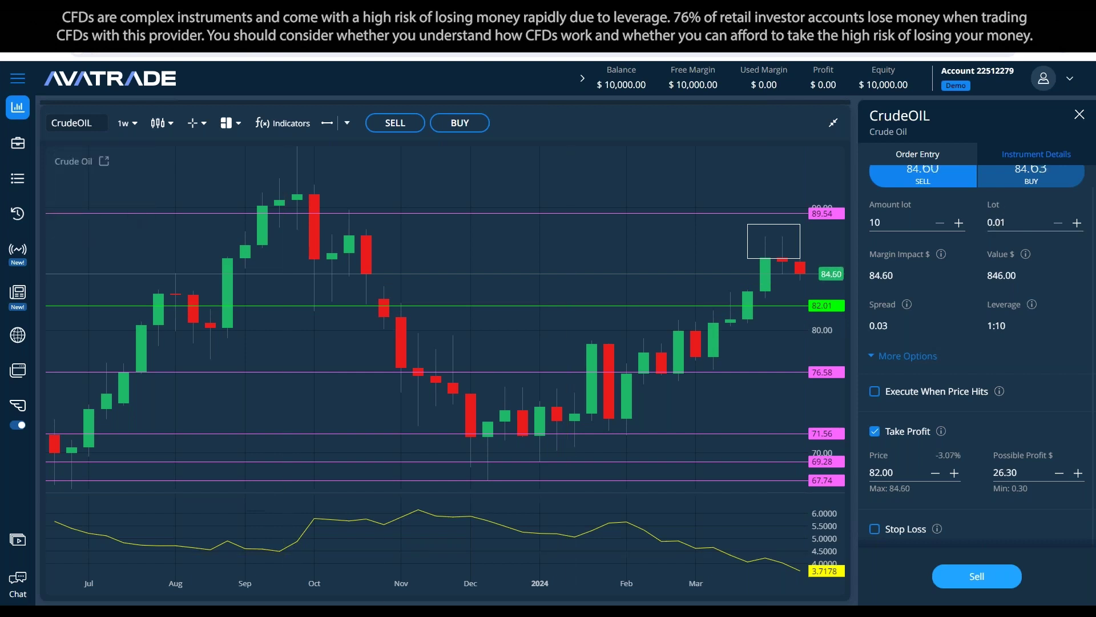
mouse_move(326, 586)
middle_click(354, 559)
key(alt+Tab)
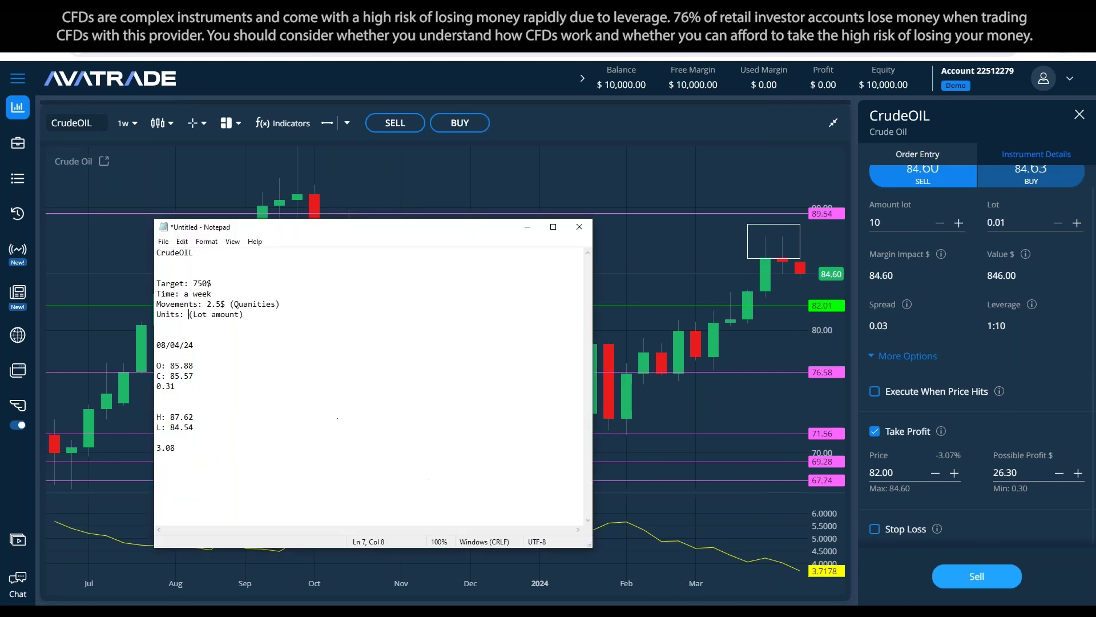
Step: Raise the sell order's lot size to 0.11 with seven increments
scroll(1069, 285, up, 1)
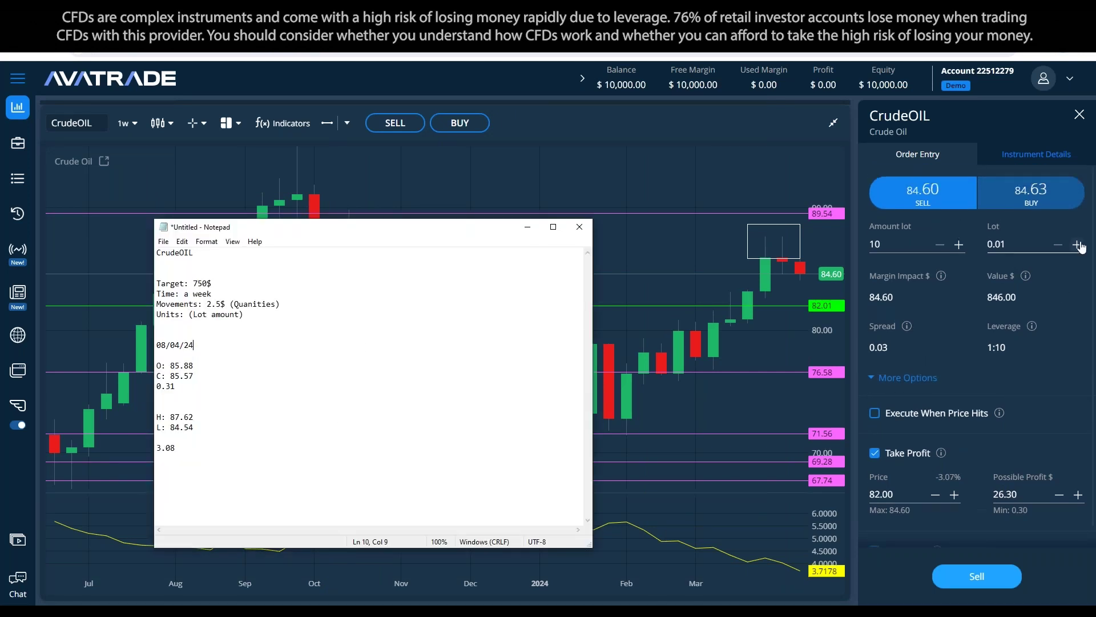
click(1076, 244)
click(1077, 244)
click(1077, 244)
click(1077, 245)
click(1076, 244)
click(1077, 244)
click(1077, 244)
click(1077, 244)
click(1077, 244)
click(1077, 244)
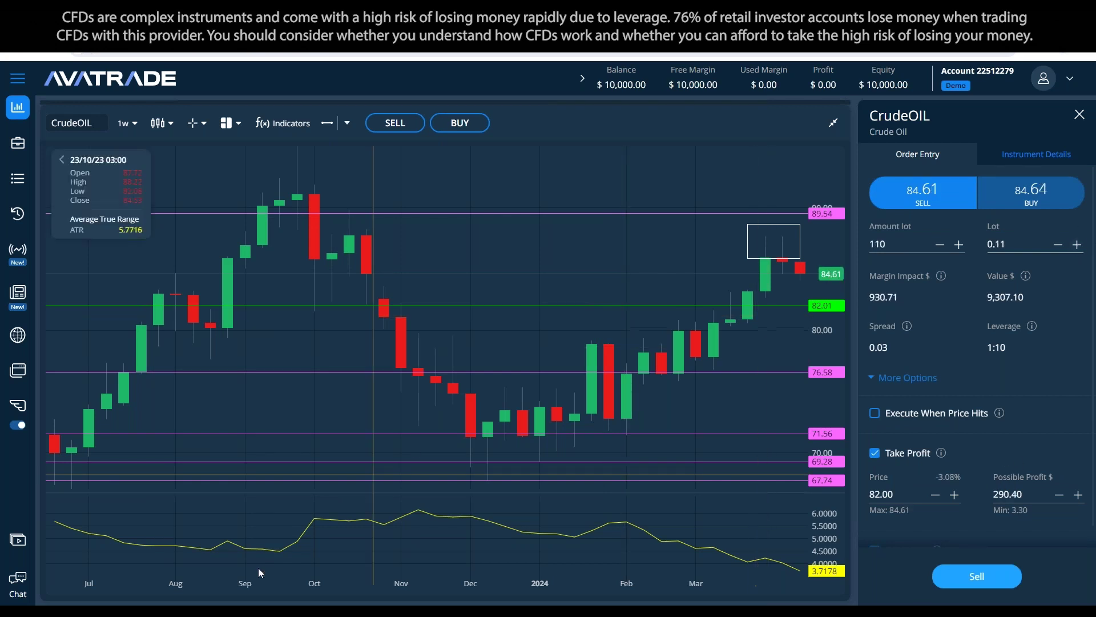
click(288, 610)
Step: Add the lines 'Target / movements = units' and '750 / 2.5' above the date in the notes
key(Up)
key(Up)
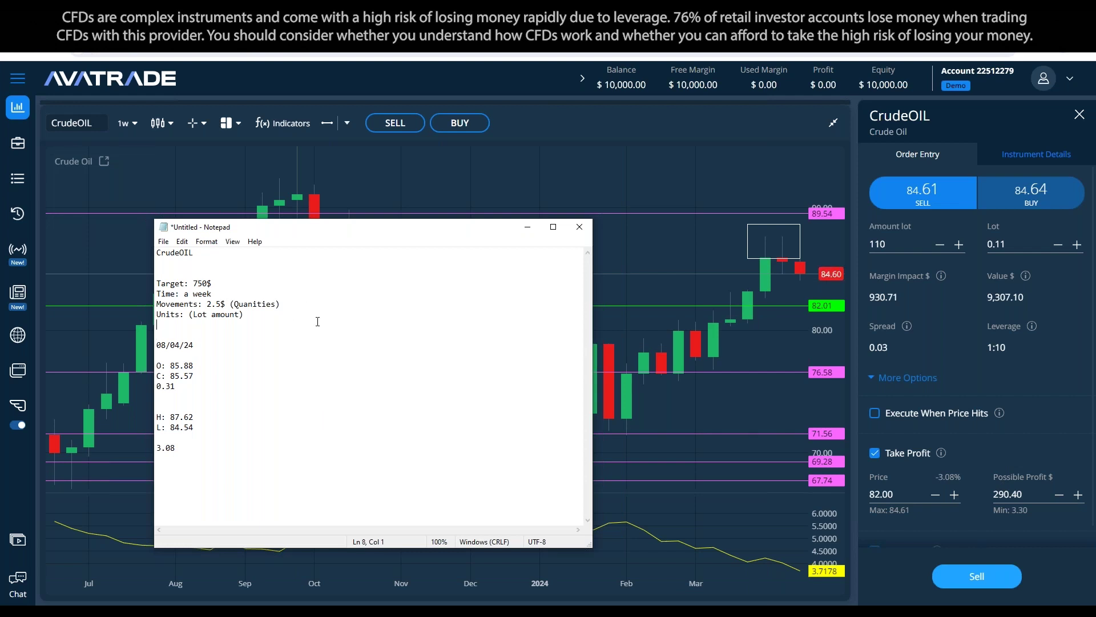
key(Return)
key(Return)
key(Return)
text(target /)
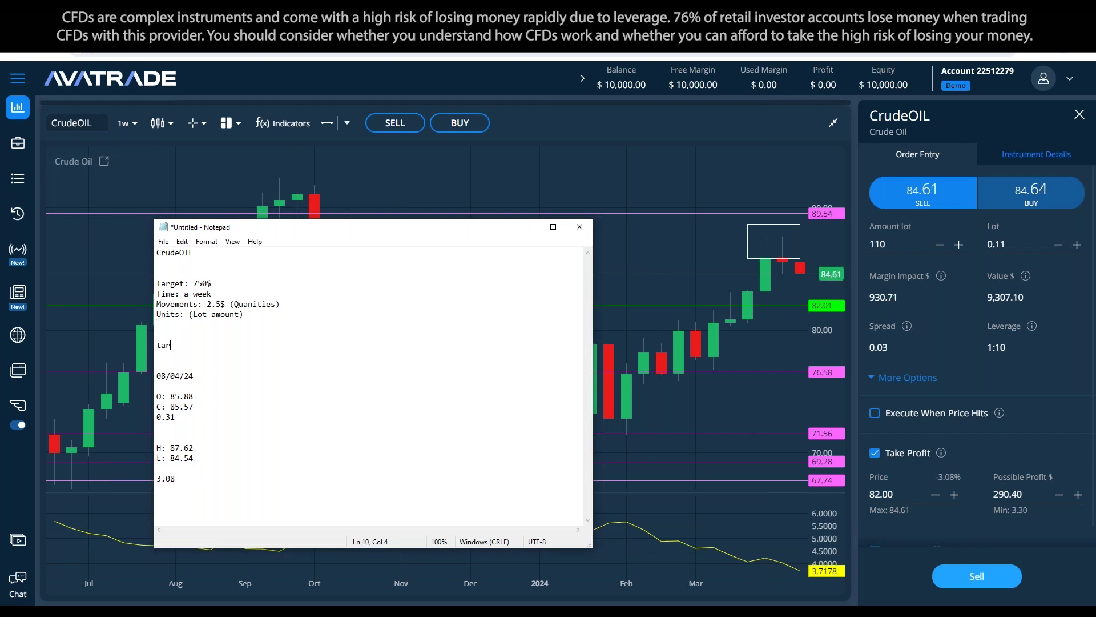
key(BackSpace)
key(BackSpace)
key(BackSpace)
key(BackSpace)
key(BackSpace)
key(BackSpace)
key(BackSpace)
key(BackSpace)
key(BackSpace)
text(Targ)
text(et / )
text(movements )
text( = uniot)
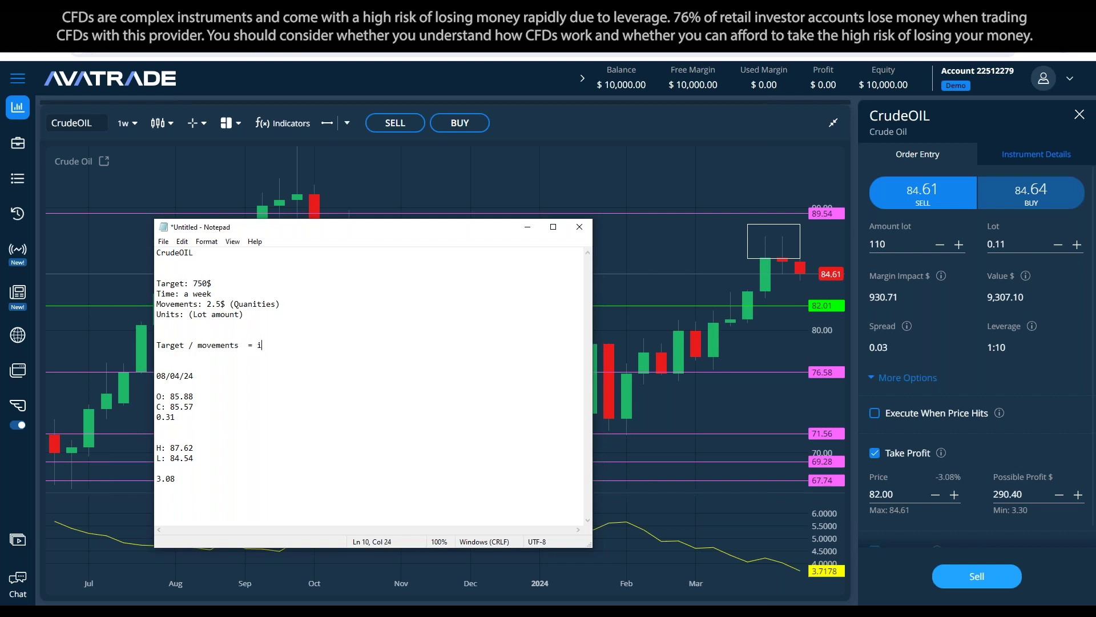
text(s)
key(BackSpace)
key(BackSpace)
key(BackSpace)
text(ts)
key(Return)
key(Return)
text(750 / 2.5)
Step: Compute 750 ÷ 2.5 in Calculator, record 300 as the units, and close Calculator
key(alt+Tab)
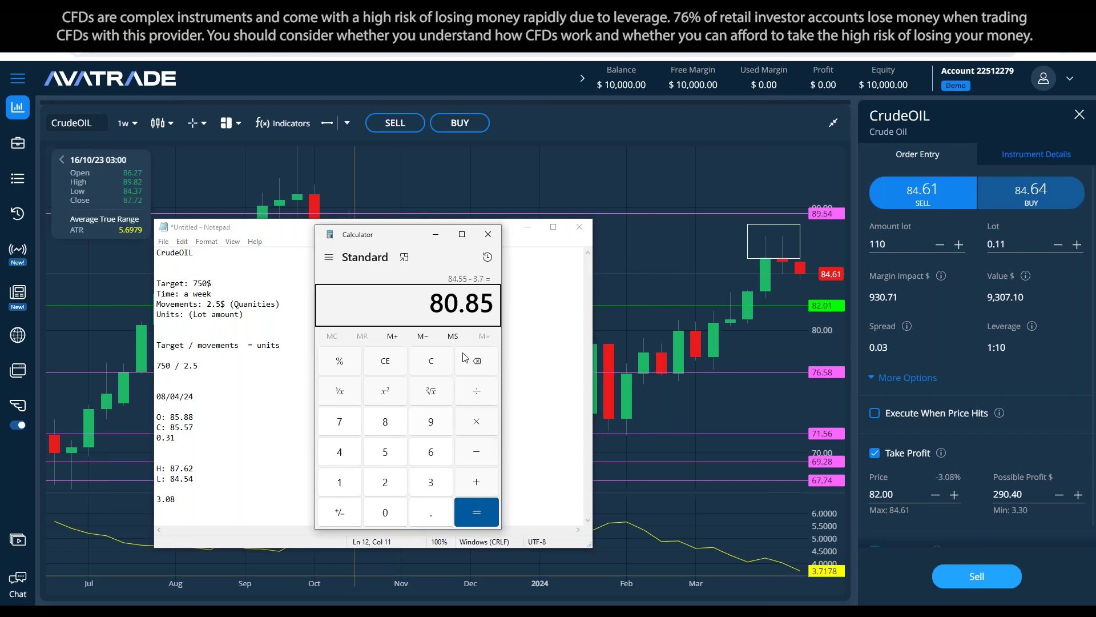
click(432, 363)
text(750 / )
text(2.5)
key(Return)
drag(392, 234, 601, 239)
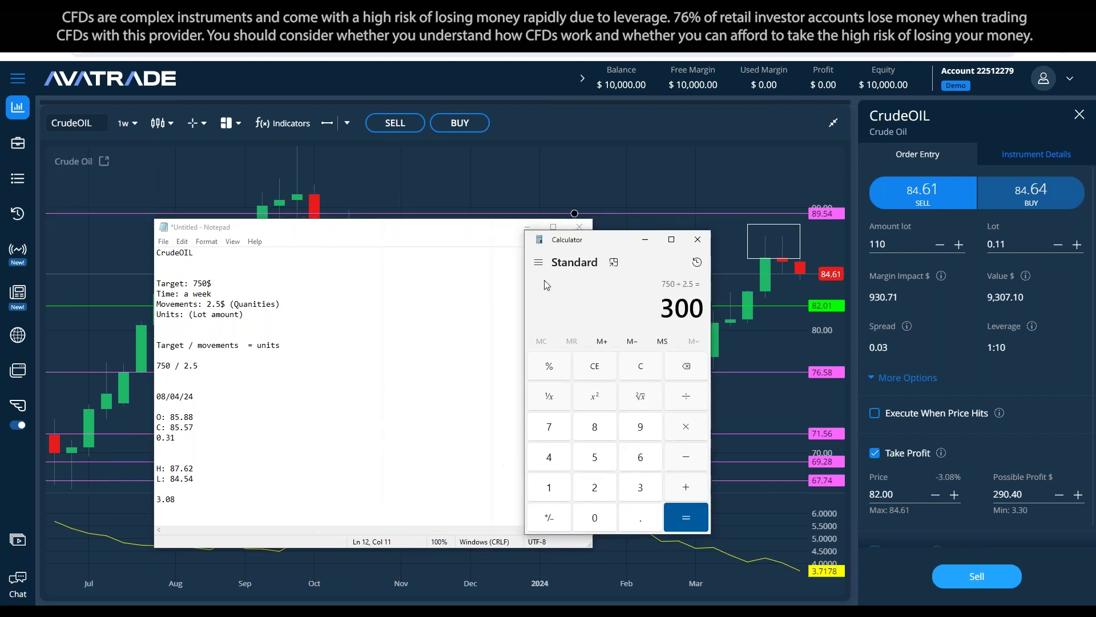
click(189, 314)
text(300)
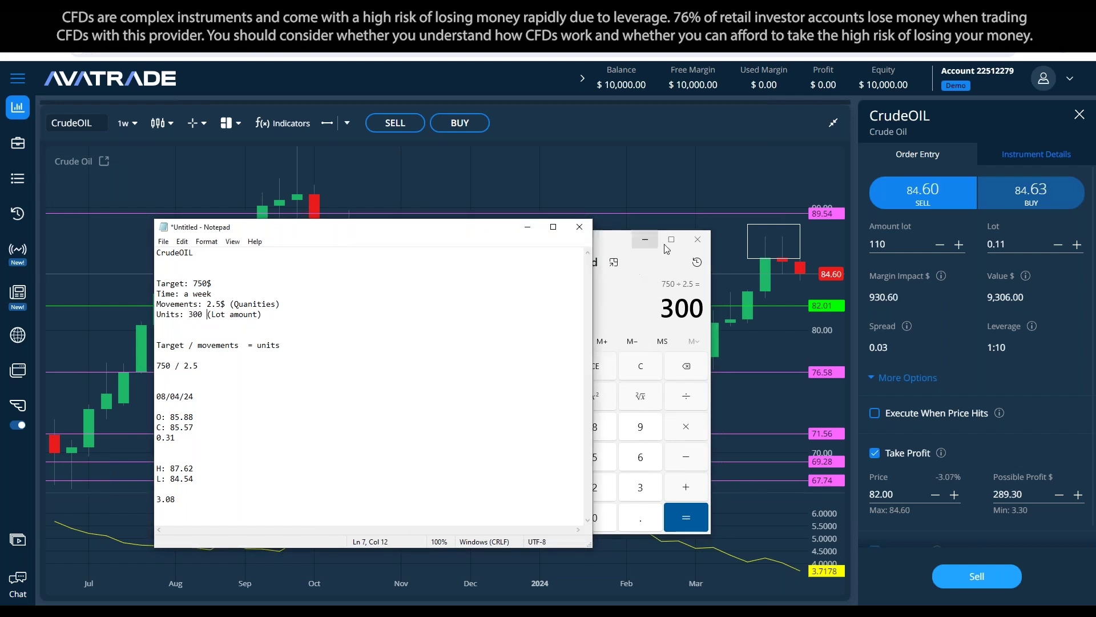
click(698, 239)
Step: Set the Crude Oil sell ticket's Amount to 300
double_click(880, 241)
text(300)
click(1013, 366)
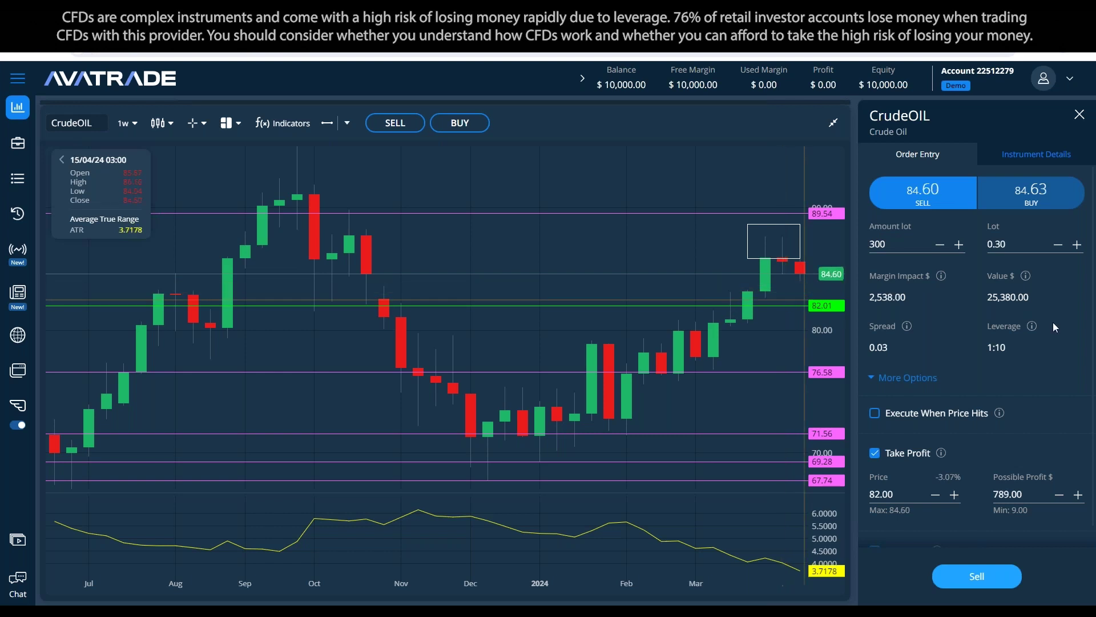
Step: Re-enter 789.00 as the possible profit on the 300-unit Crude Oil sell ticket
scroll(971, 280, down, 1)
click(1022, 472)
text(789.00)
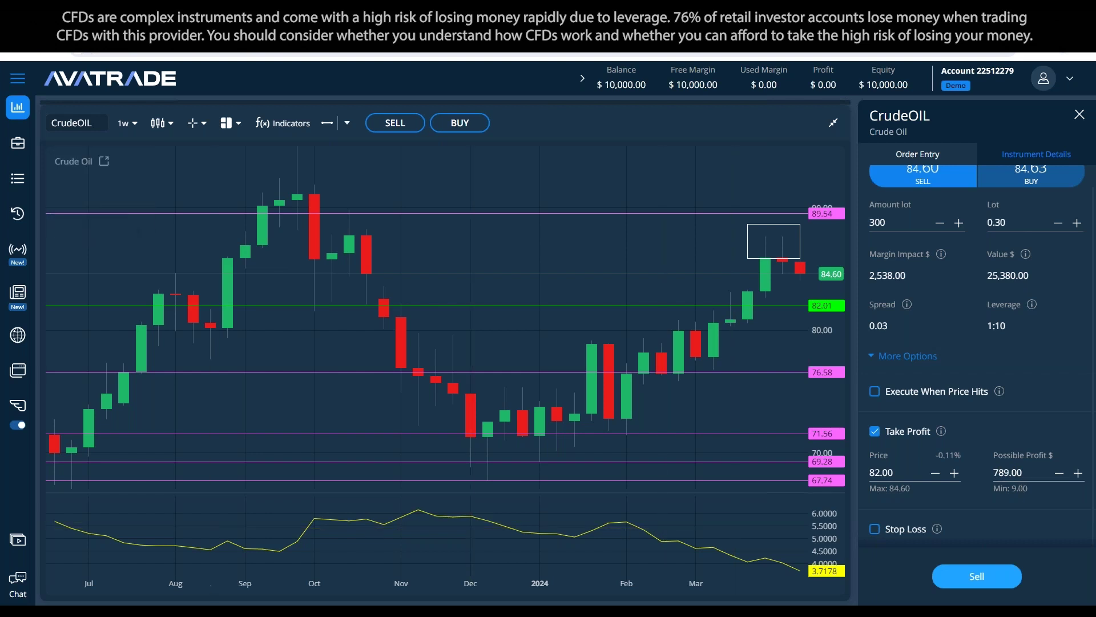
key(alt+Tab)
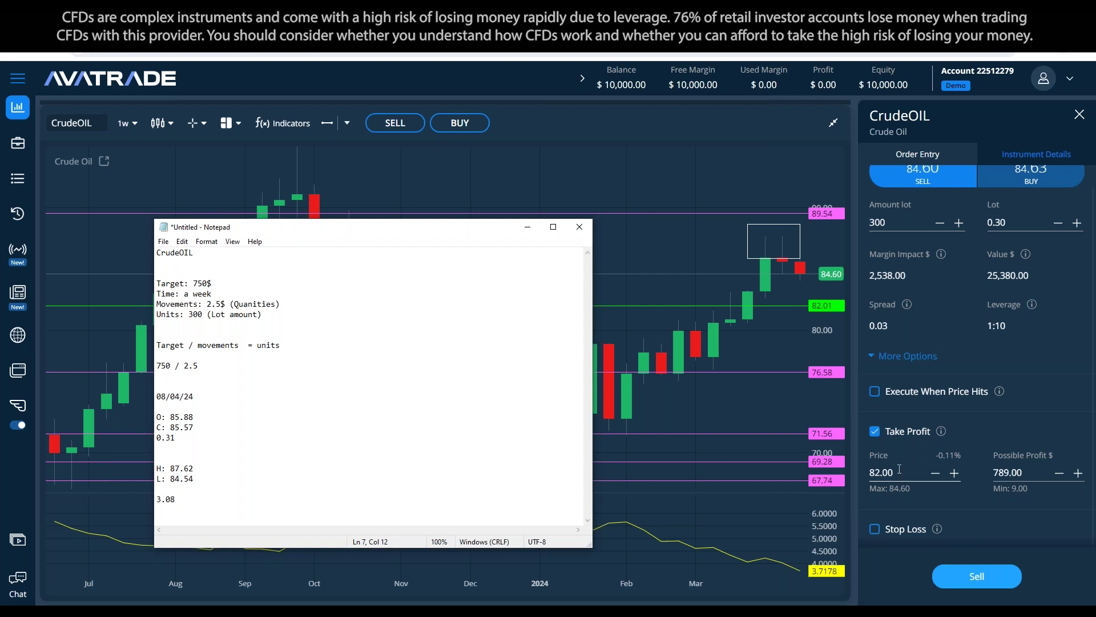
Step: Change the Crude Oil take profit price to 82.10
click(929, 471)
key(BackSpace)
key(BackSpace)
text(10)
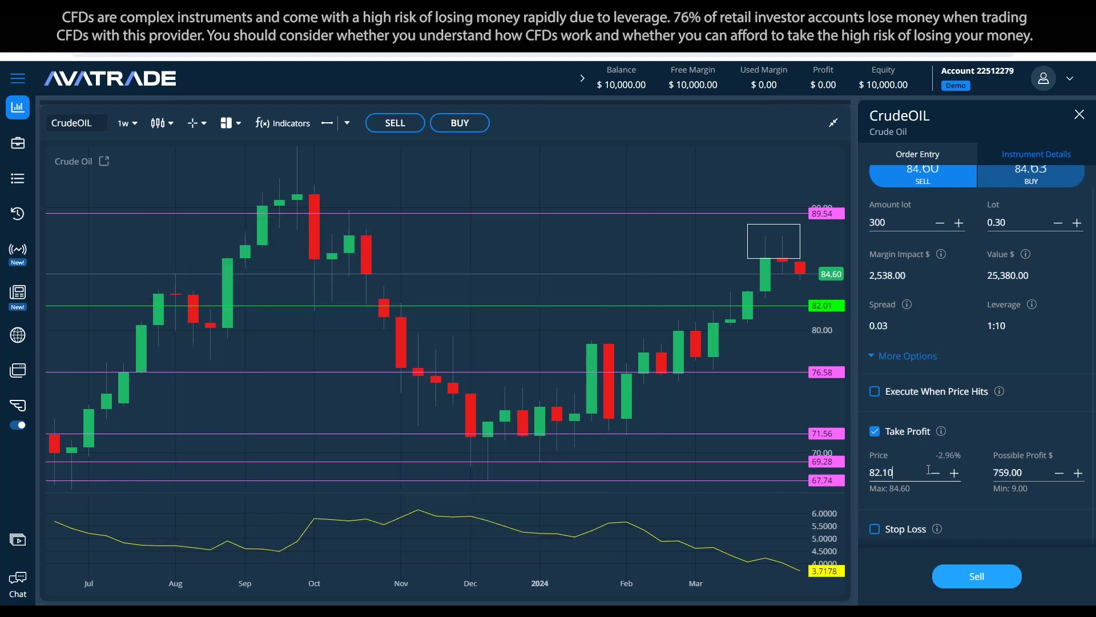
click(1035, 438)
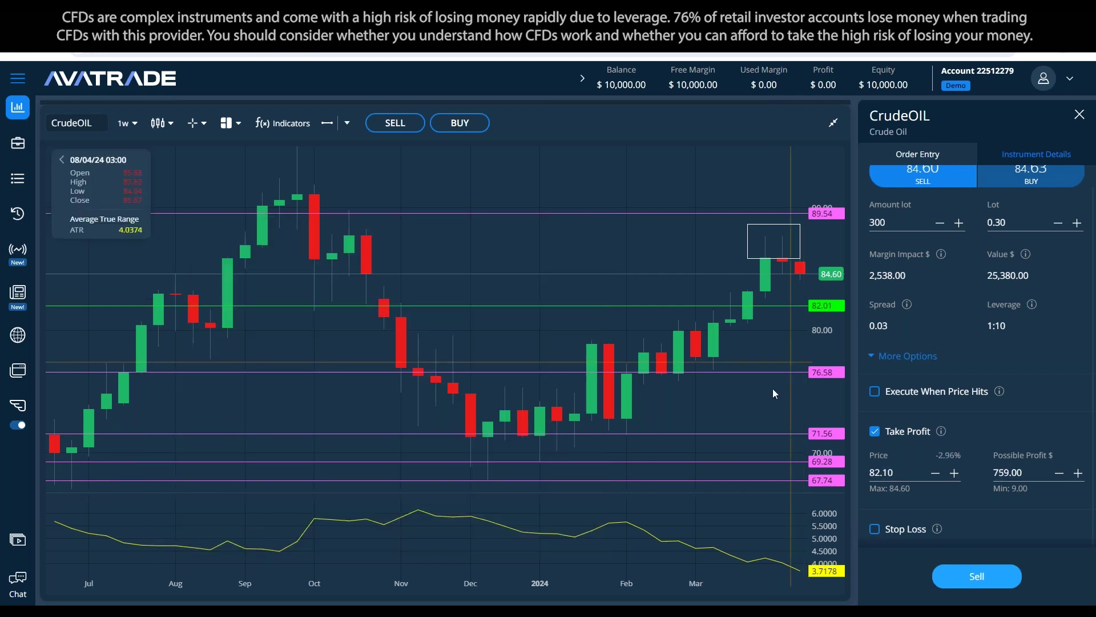
Step: Delete the calculation lines from 750 / 2.5 through 3.08 in the notes
key(alt+Tab)
click(281, 331)
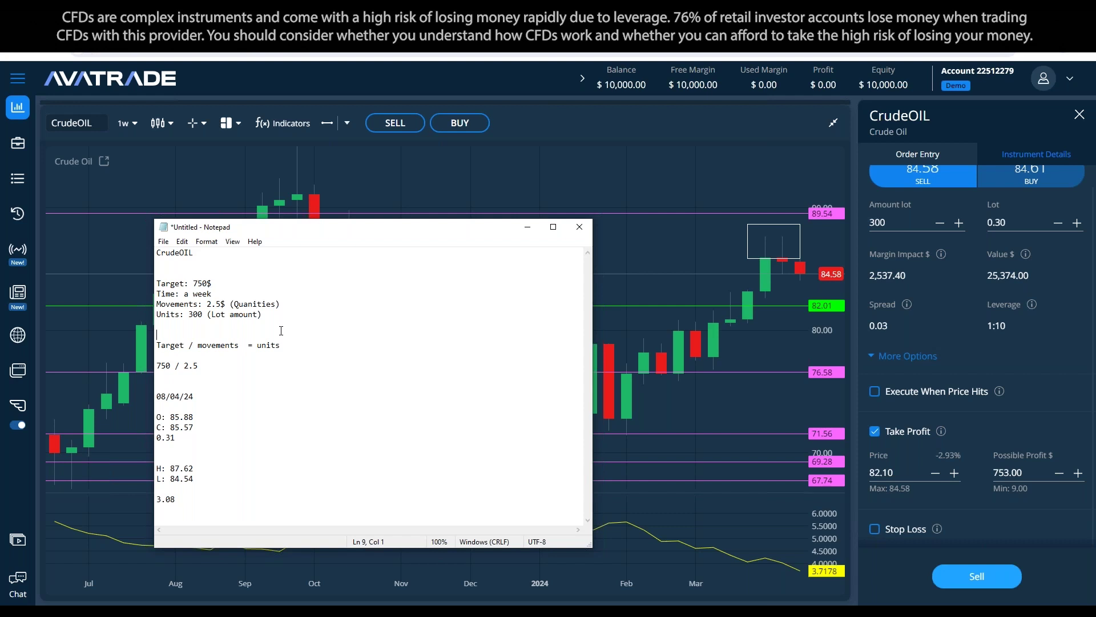
drag(180, 499, 120, 333)
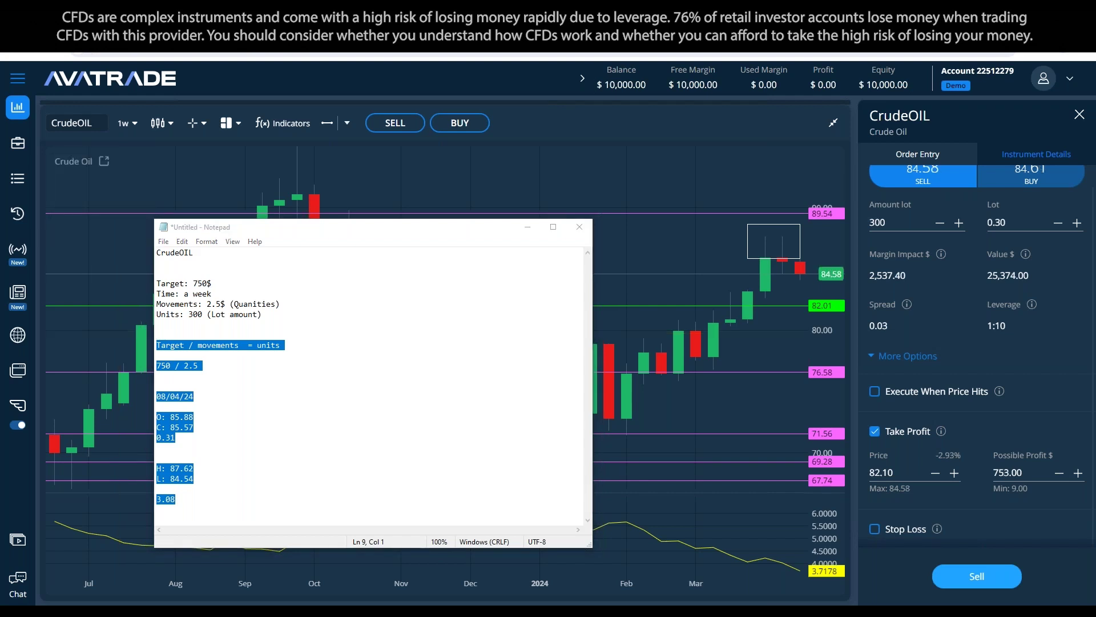
drag(176, 501, 152, 366)
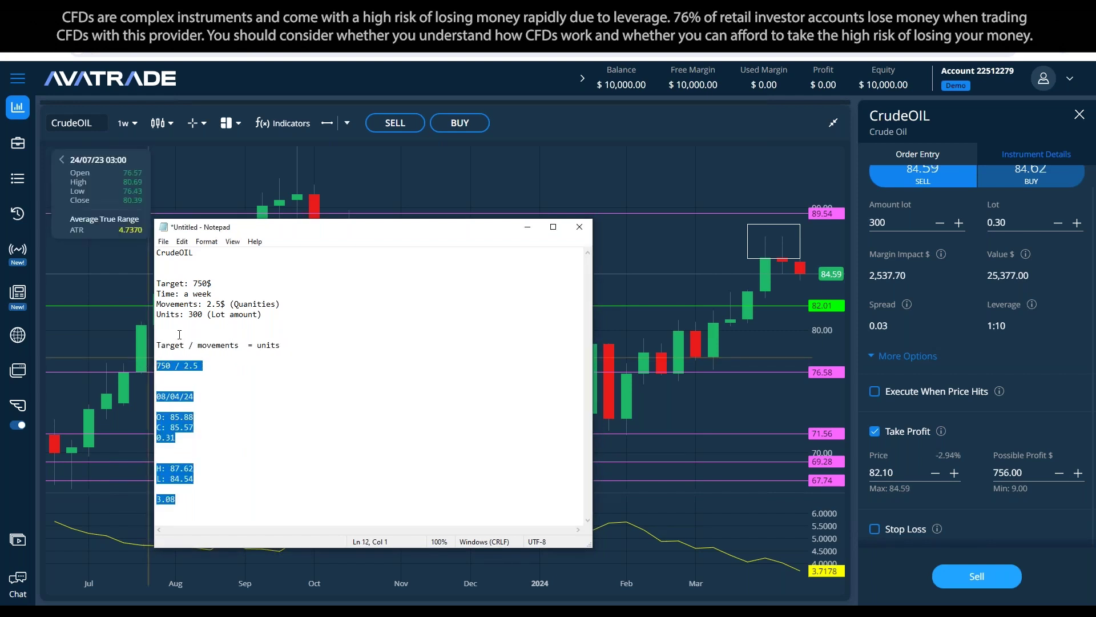
key(BackSpace)
Step: Add 'TP: 82.1 (possible profit 750$)' and an empty 'SL:' line, then minimize Notepad
text(TP )
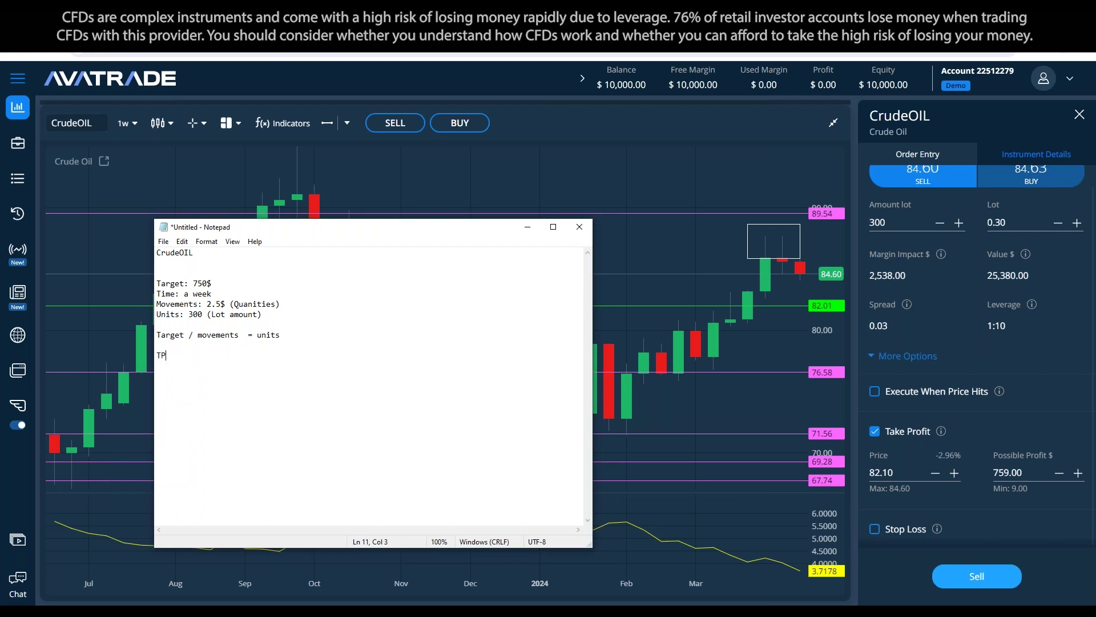
text(SL:)
key(Up)
text(: 82.1 (possible profi)
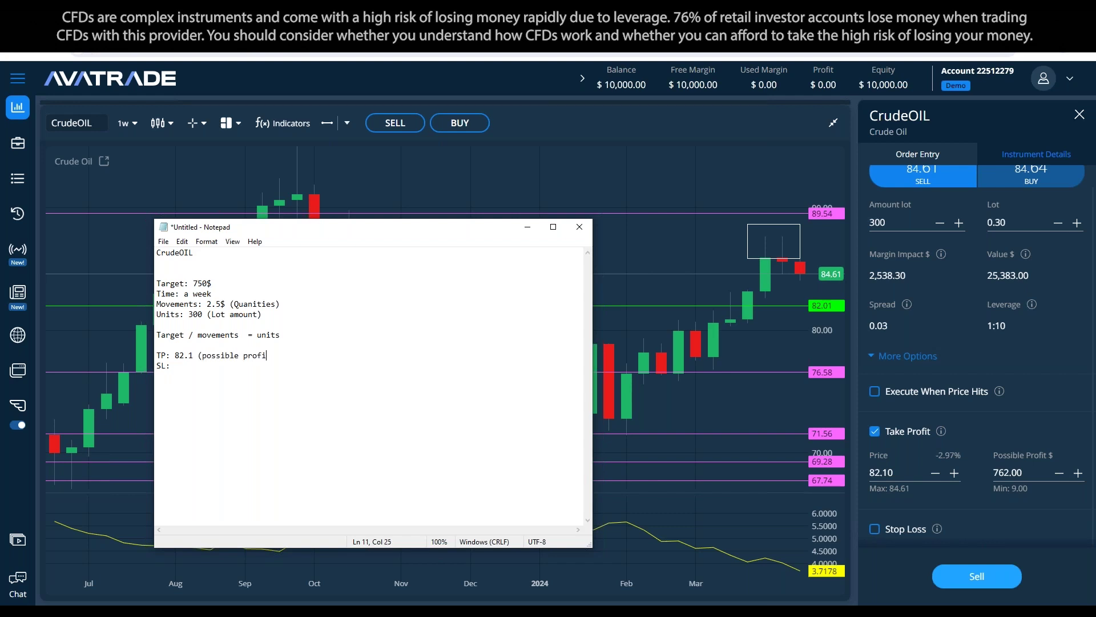
text(t 750$))
drag(313, 360, 114, 358)
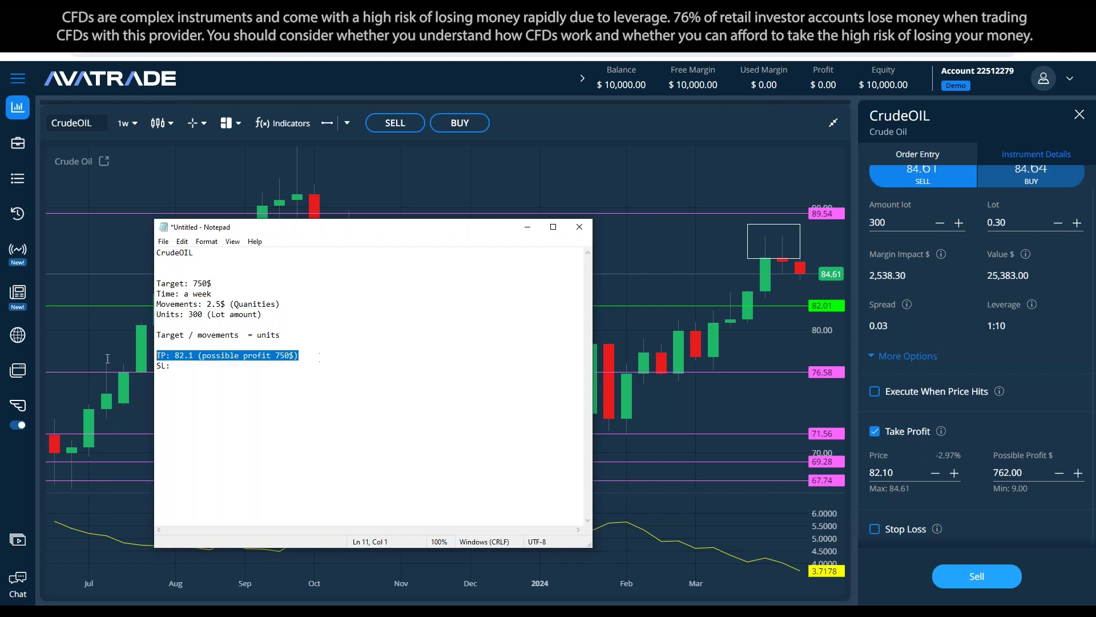
click(366, 401)
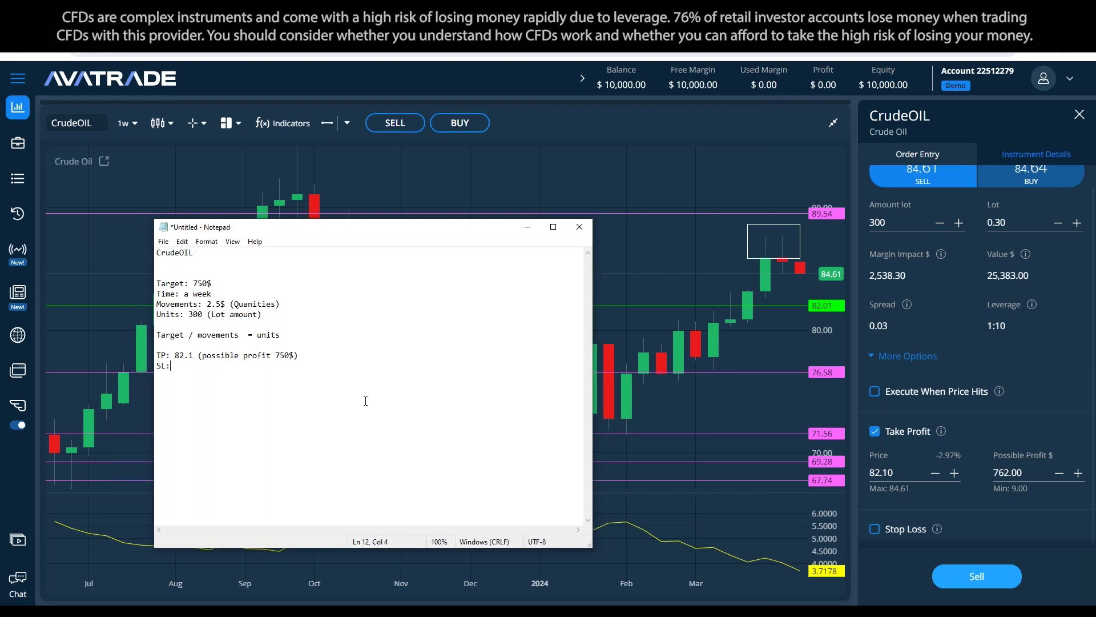
click(527, 227)
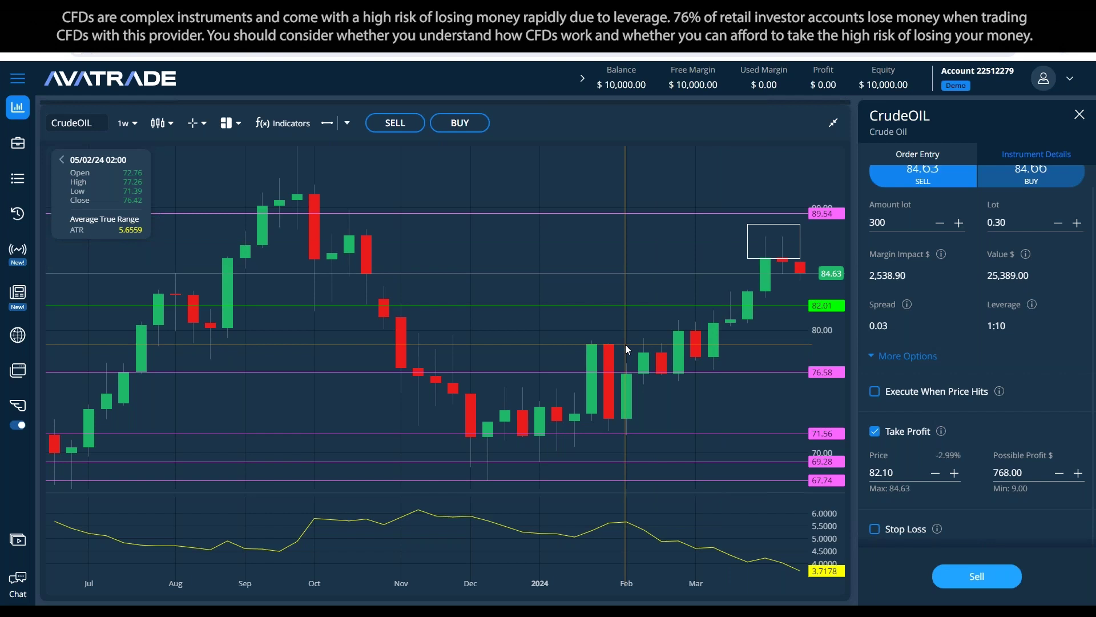
key(XF86Calculator)
Step: Compute 84.6 + 2.5 and lower the 89.54 level line to about 87.11
text(84)
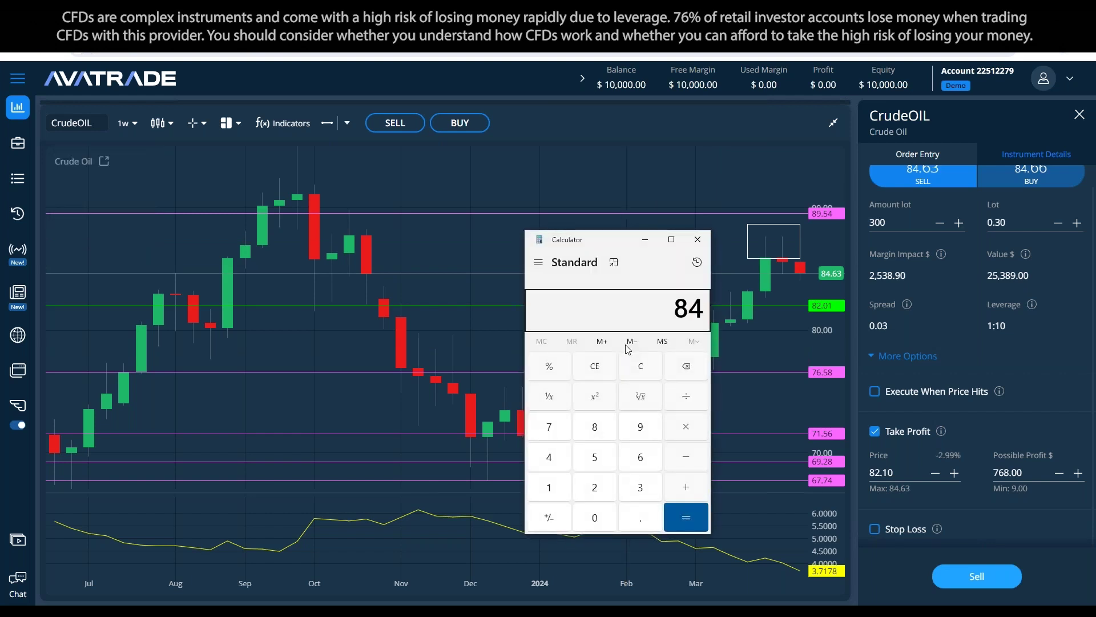
text(.6)
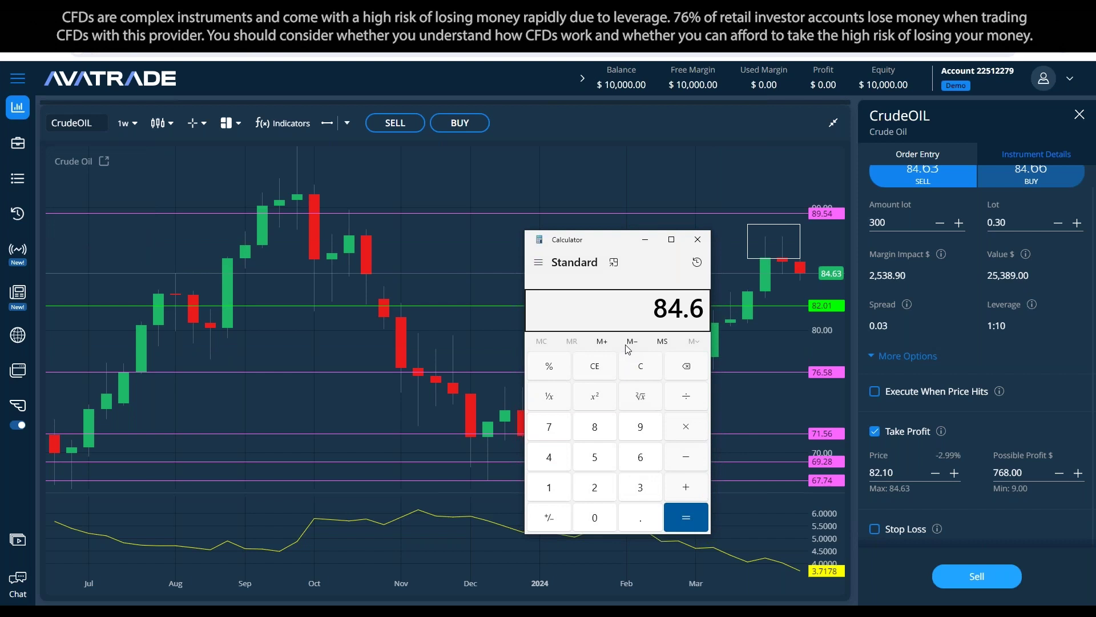
text( + 2.5)
key(Return)
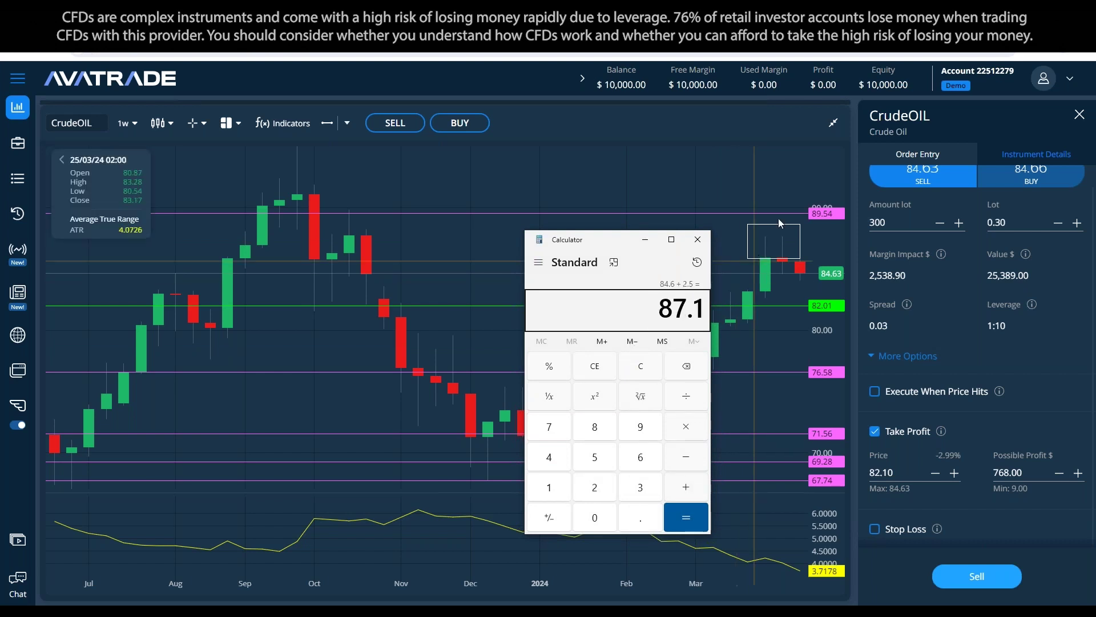
drag(747, 212, 743, 234)
key(alt+Tab)
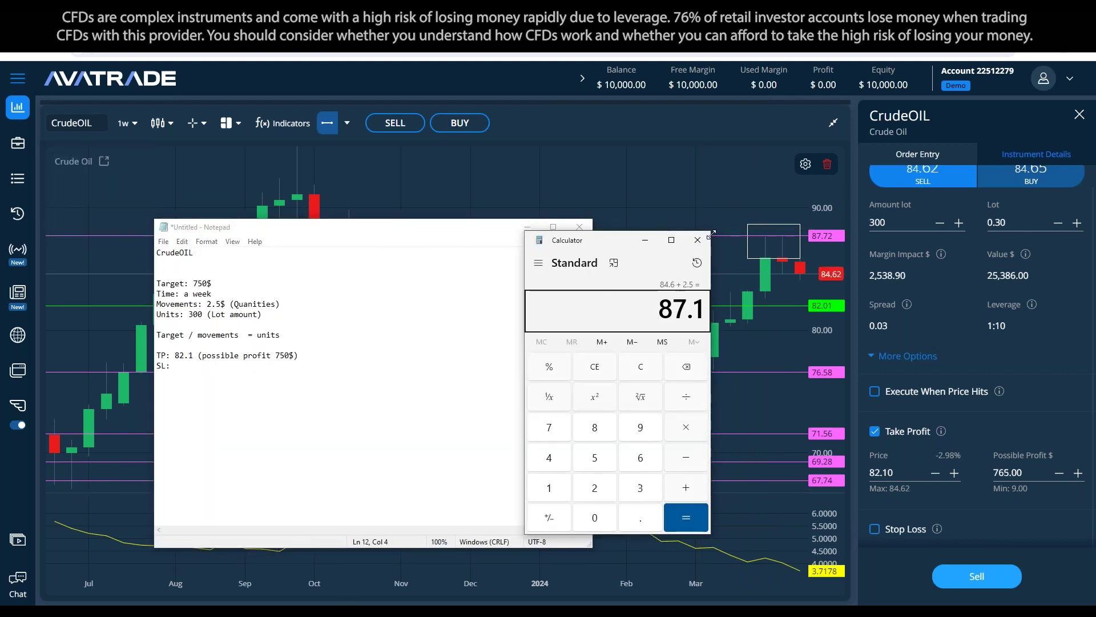
click(709, 236)
drag(706, 235, 702, 243)
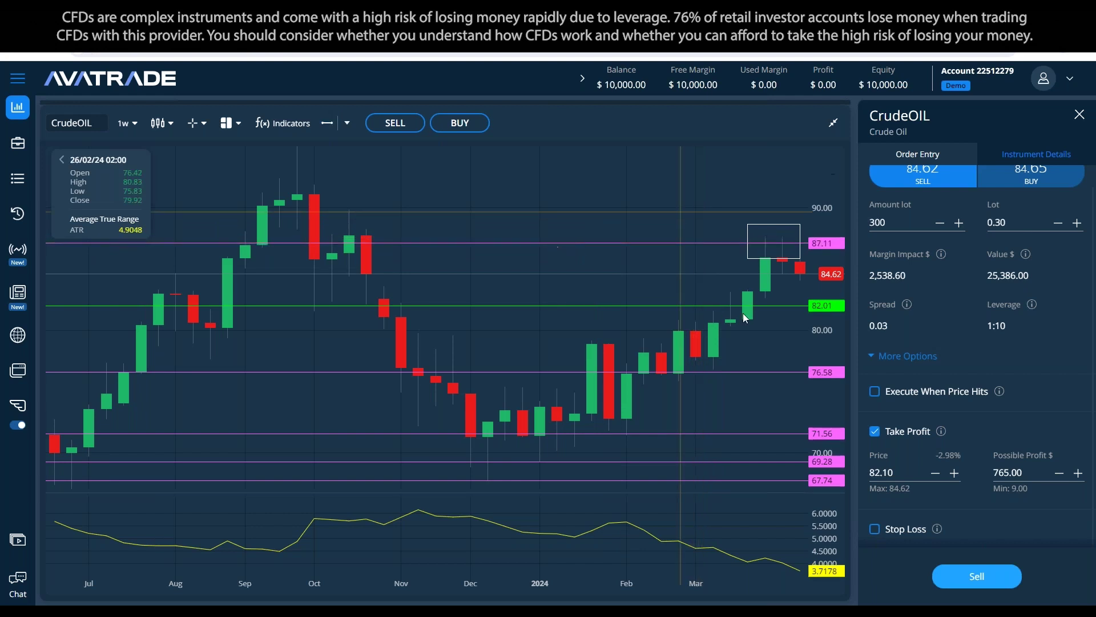
Step: Enable a stop loss at 87.10 on the Crude Oil order and return to the notes
click(879, 527)
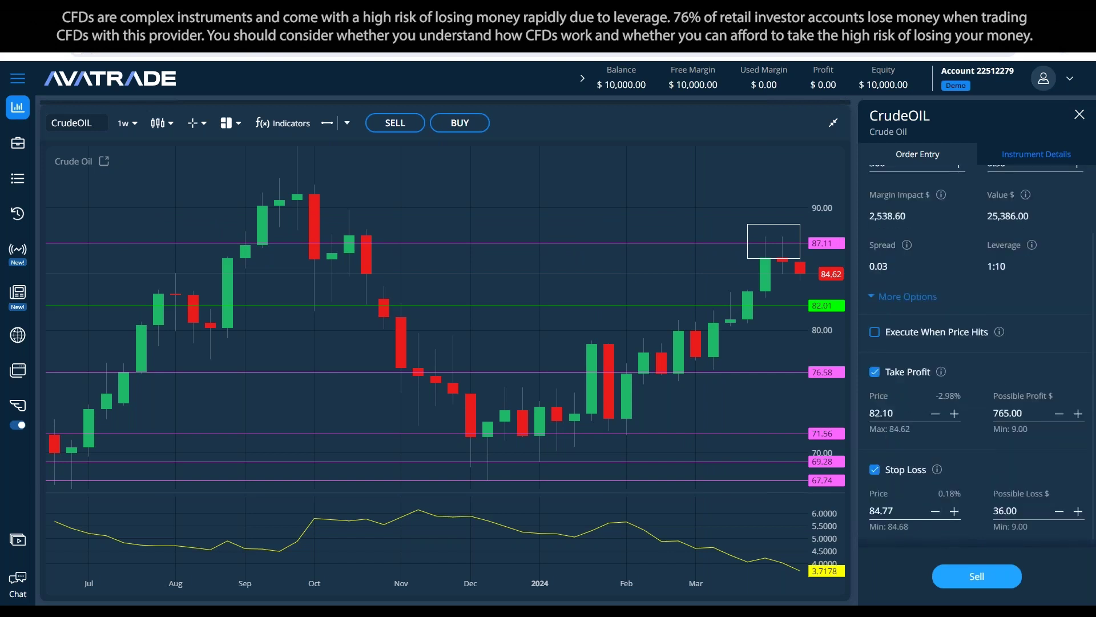
text(87.1)
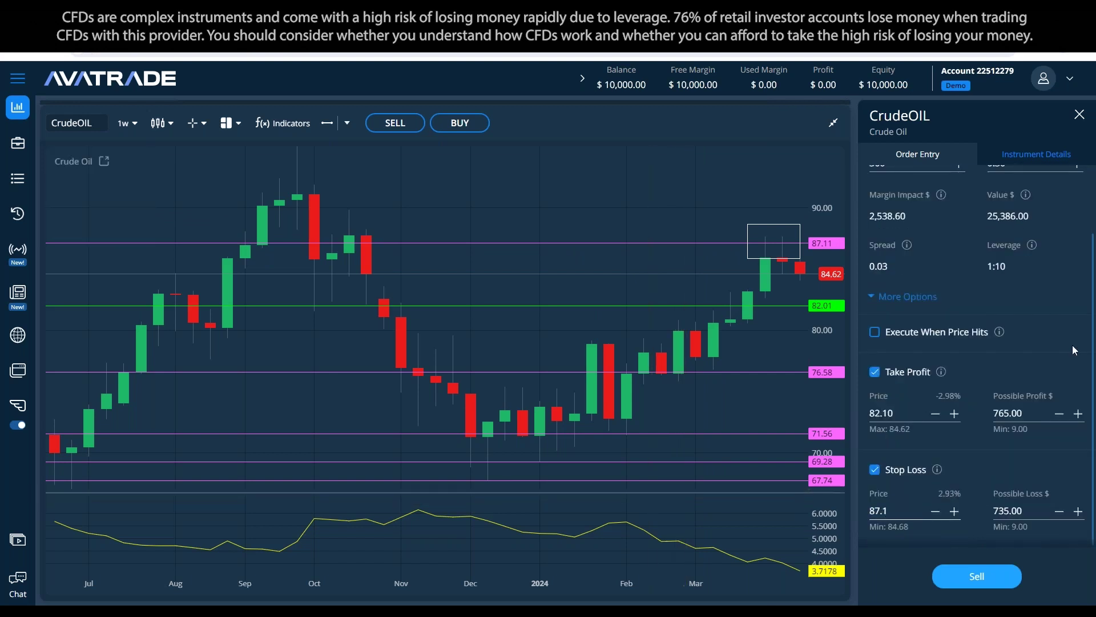
click(1074, 350)
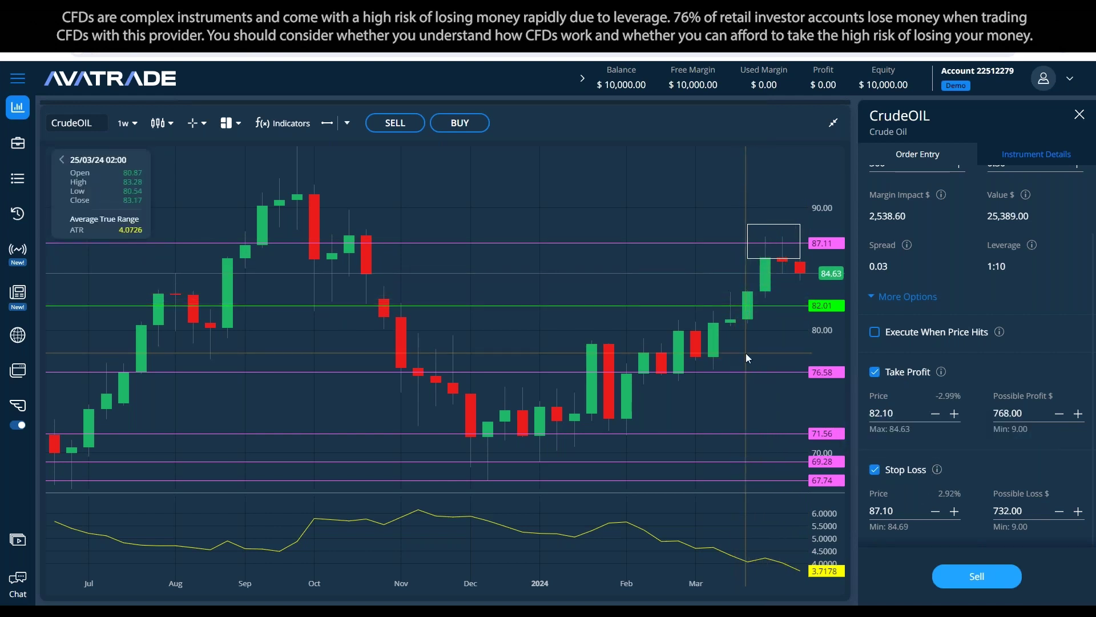
scroll(980, 313, up, 2)
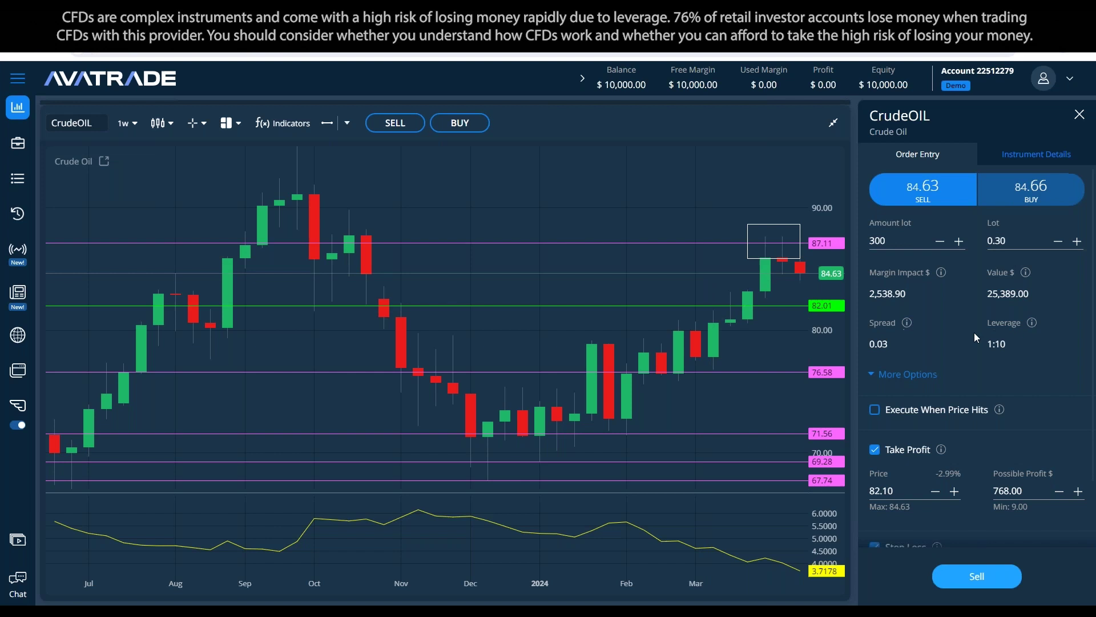
scroll(965, 366, down, 2)
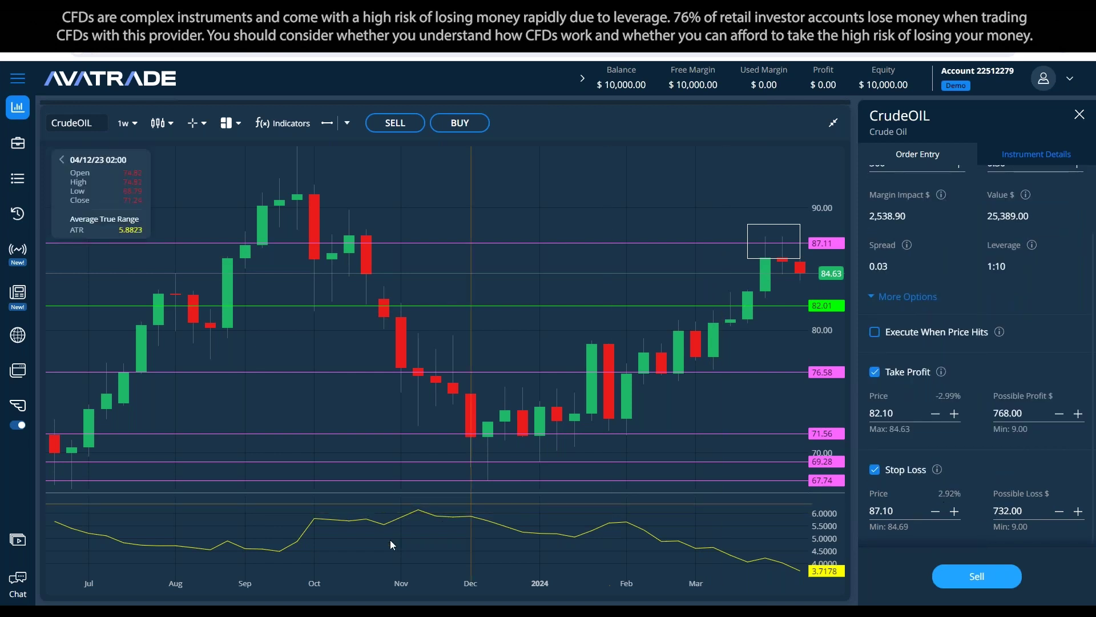
key(alt+Tab)
click(311, 373)
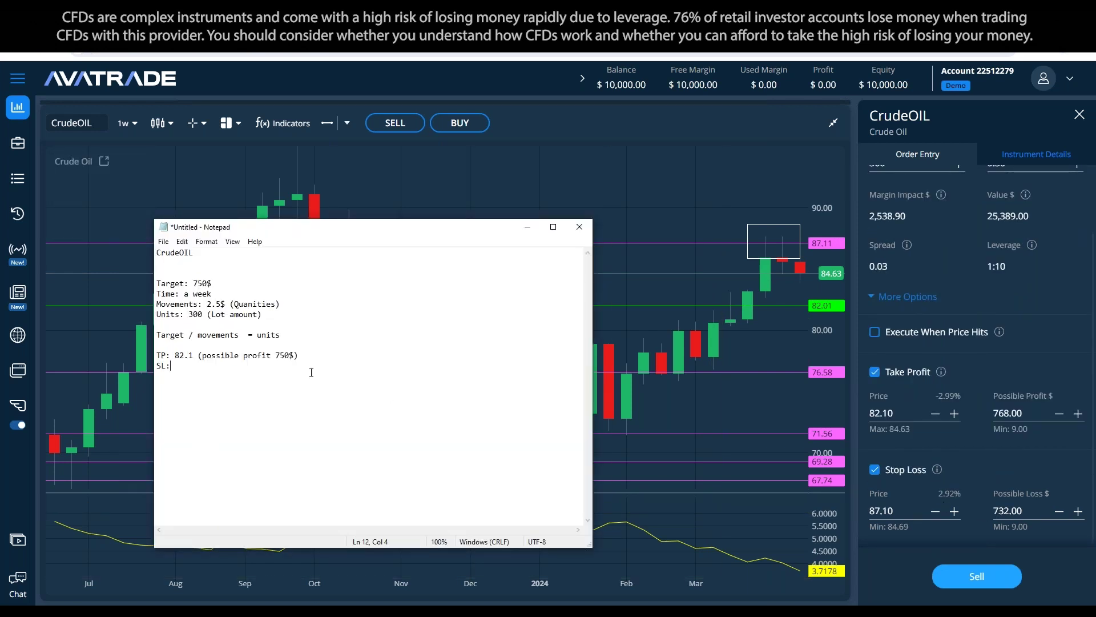
Step: Complete the stop-loss line as 'SL: 87.1 (possible loss 750$)'
text(87)
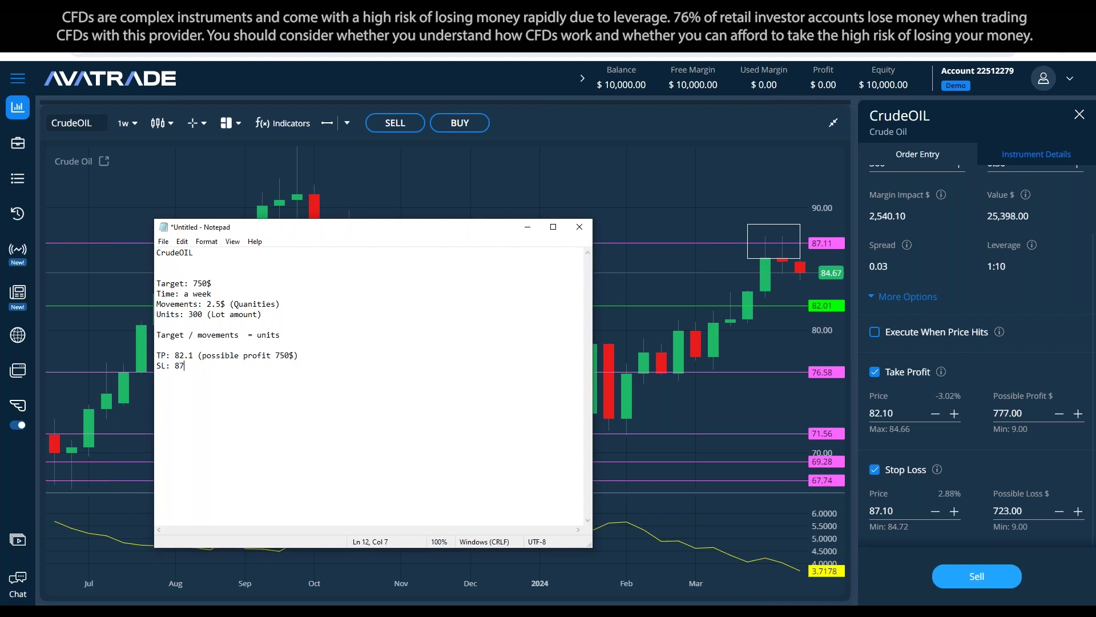
text(.1 (possible))
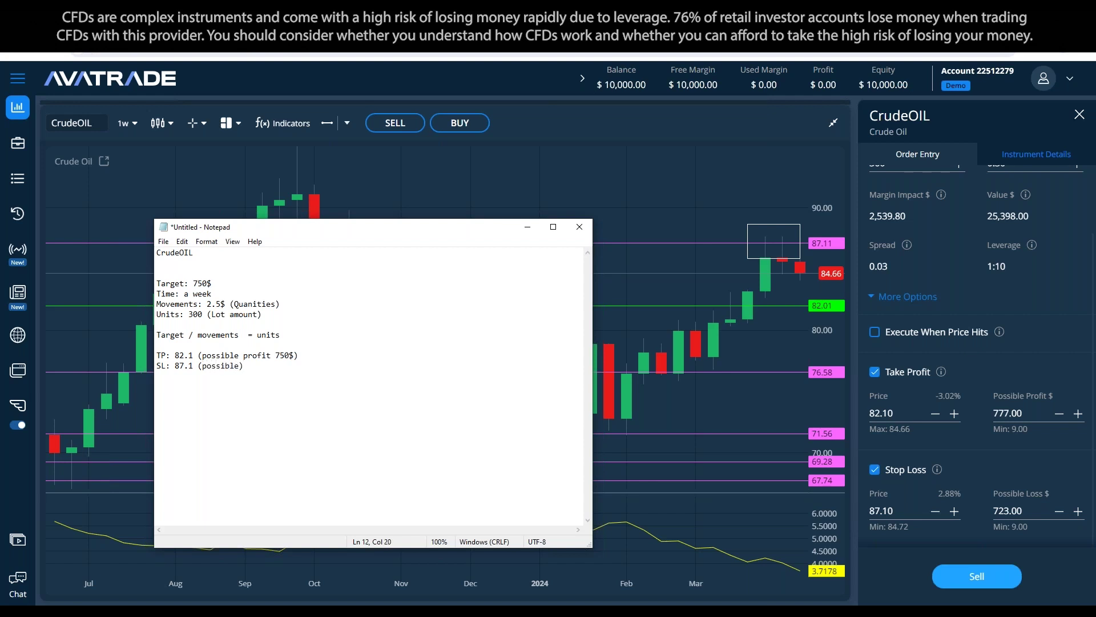
key(BackSpace)
text(loss: 750$))
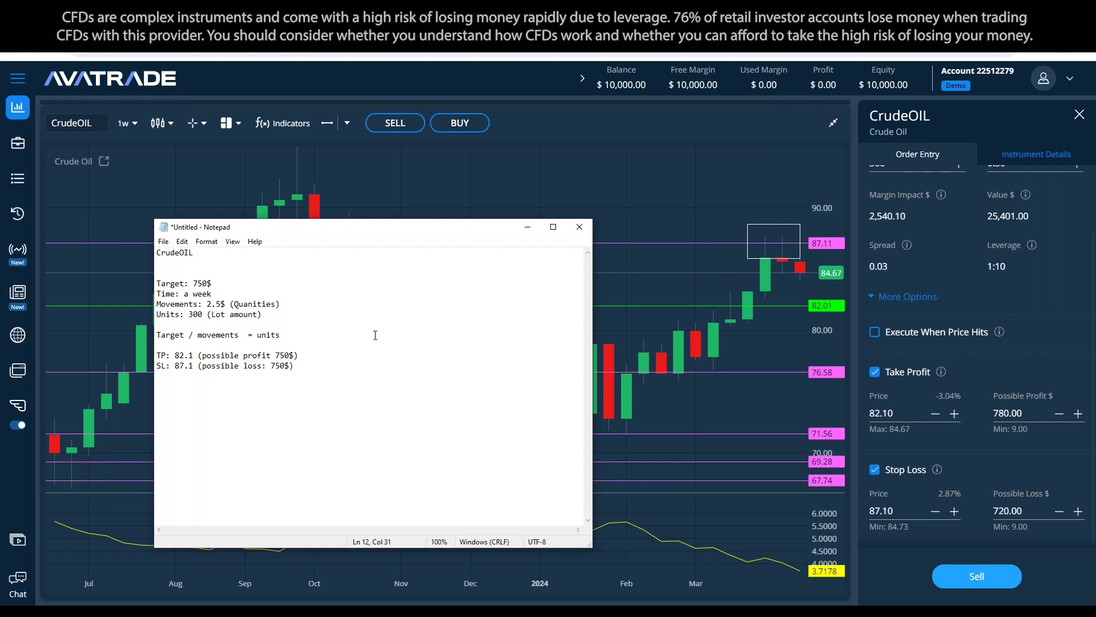
key(Left)
key(Left)
key(Left)
key(Left)
key(Left)
key(Left)
key(BackSpace)
Step: Add the formula line 'Price per unit x Units (Quantities) = Value'
key(End)
key(Return)
key(Return)
text(Pr)
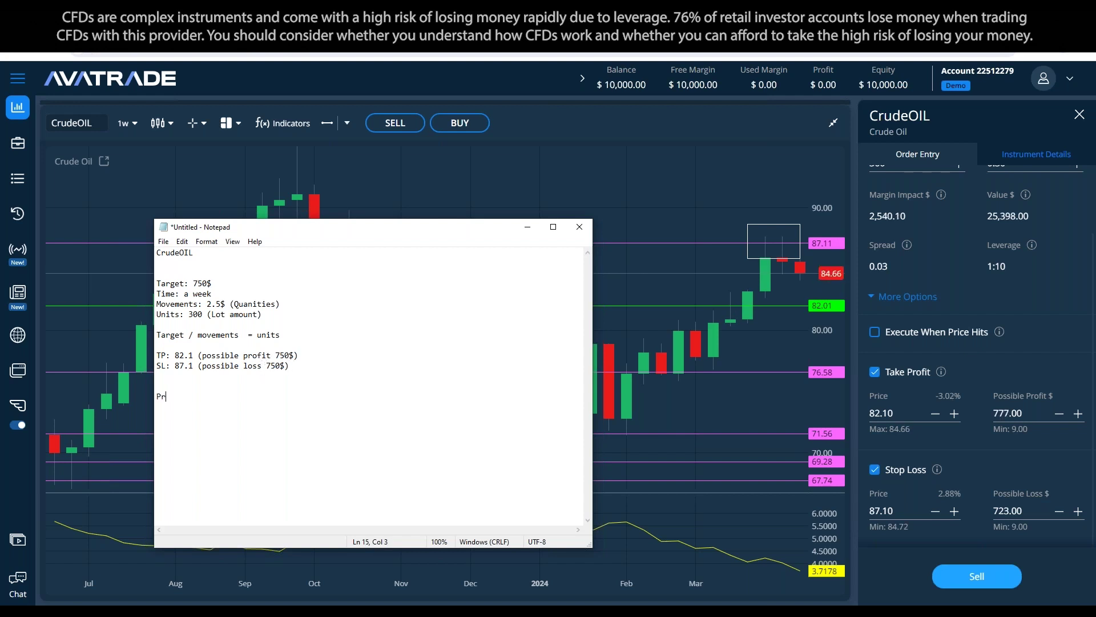
text(ice per unit x Units (Quantities))
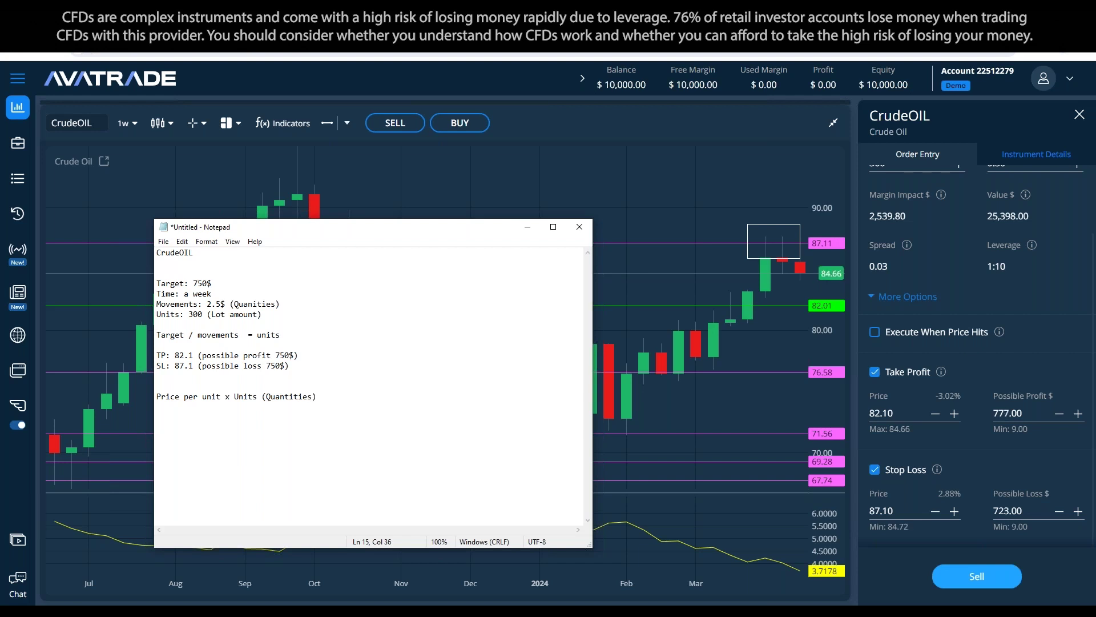
text( = Value)
Step: Add the example '84.66 x 300 = 25,400', checking 84.6 × 300 in Calculator
key(Return)
scroll(981, 359, up, 2)
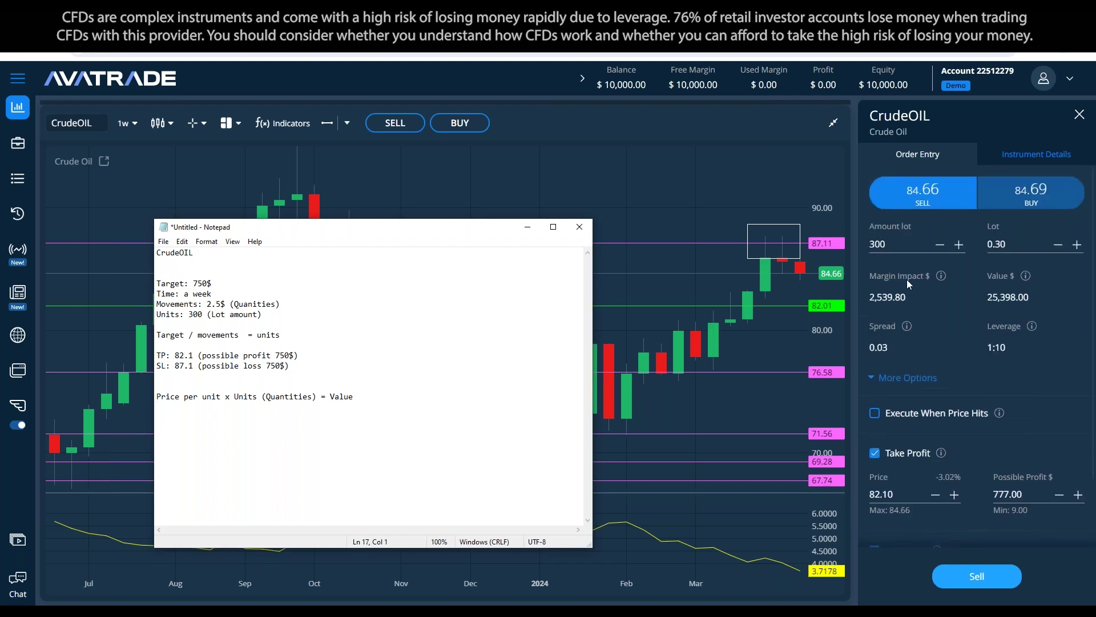
text(300)
key(BackSpace)
key(BackSpace)
key(BackSpace)
text(84.66 x300)
click(189, 417)
key(End)
text(= 25,400)
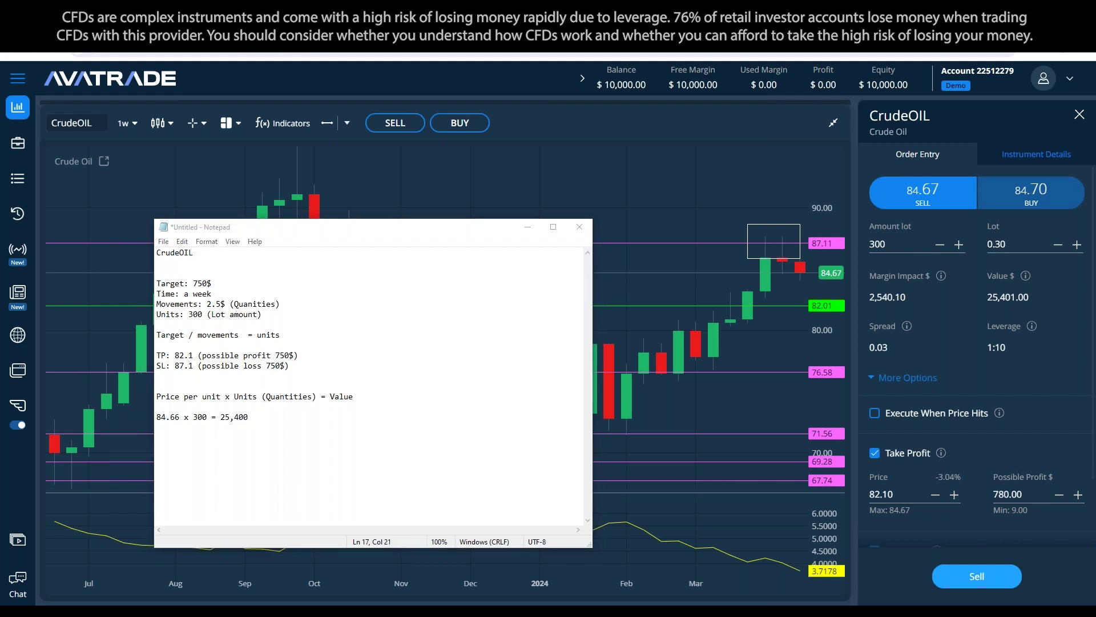
text(84.6)
text(*300)
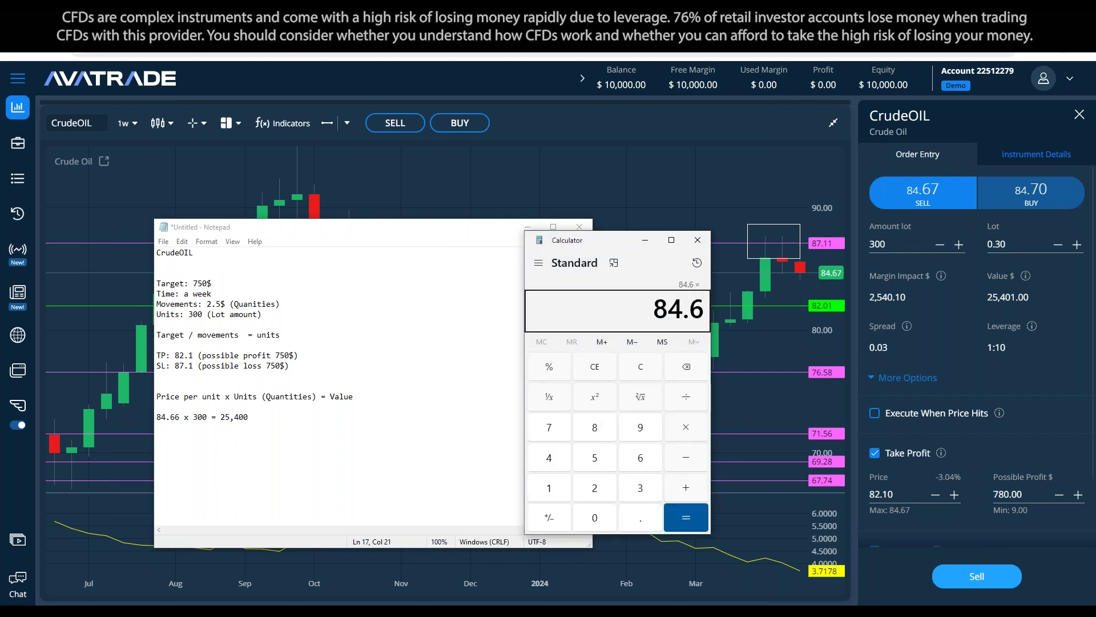
key(Return)
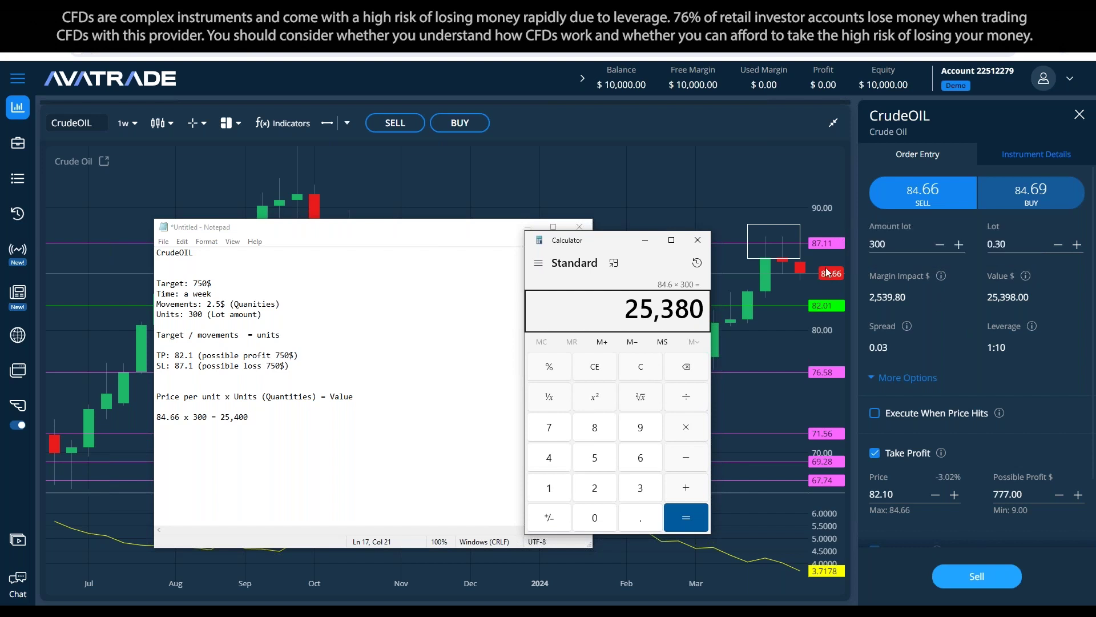
click(254, 409)
key(Delete)
Step: Add a '--' separator and the line 'Leverage : (Multiples buying and selling)'
key(Down)
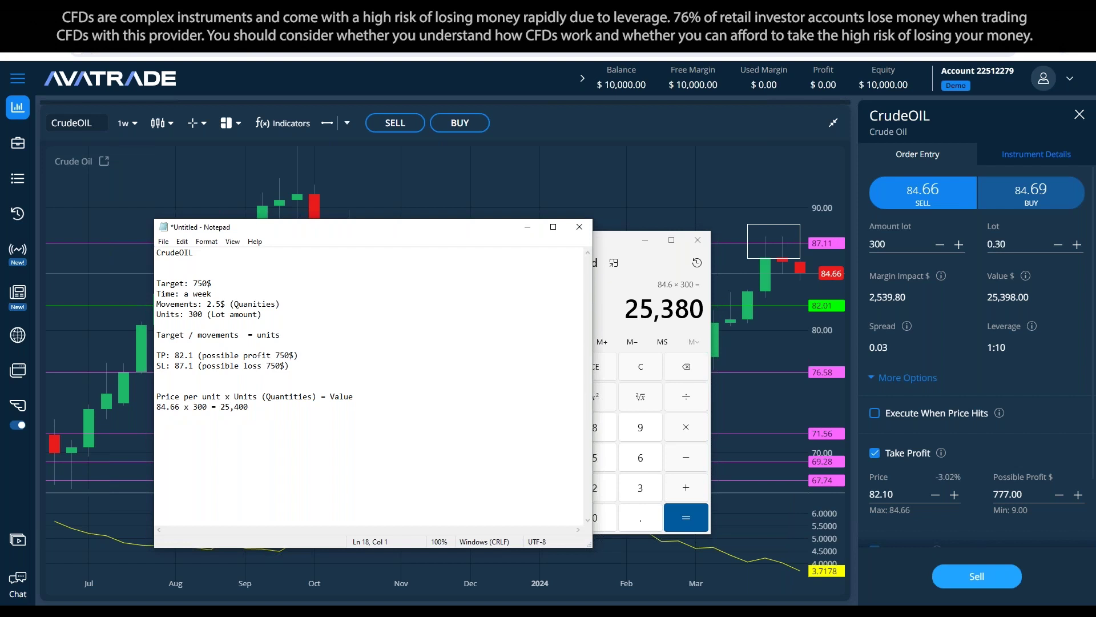
text(--)
key(Return)
text(Leverage : : (Multiples buying an)
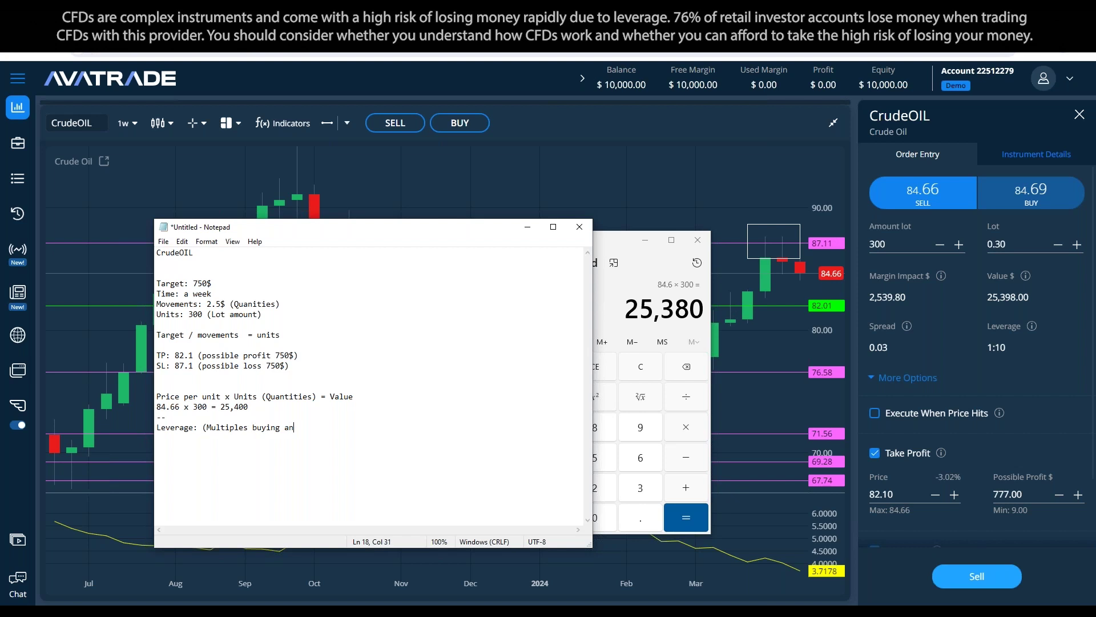
text(d selling))
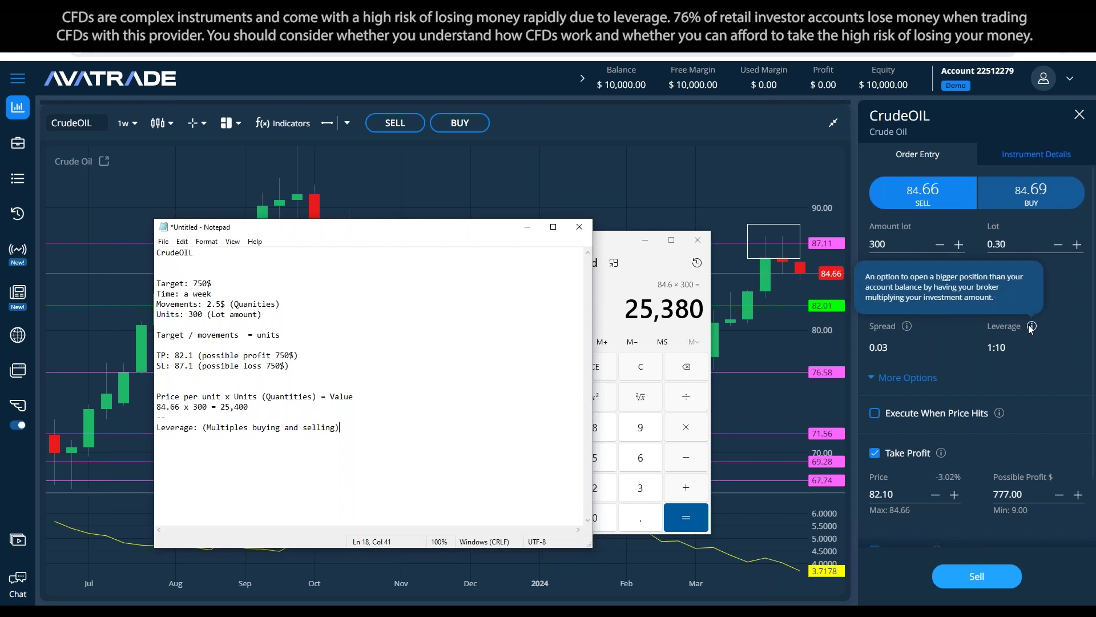
Step: Enter 1:10 as the leverage and add the line 'Value / Leverage = Margin impact'
click(202, 427)
text(1:10)
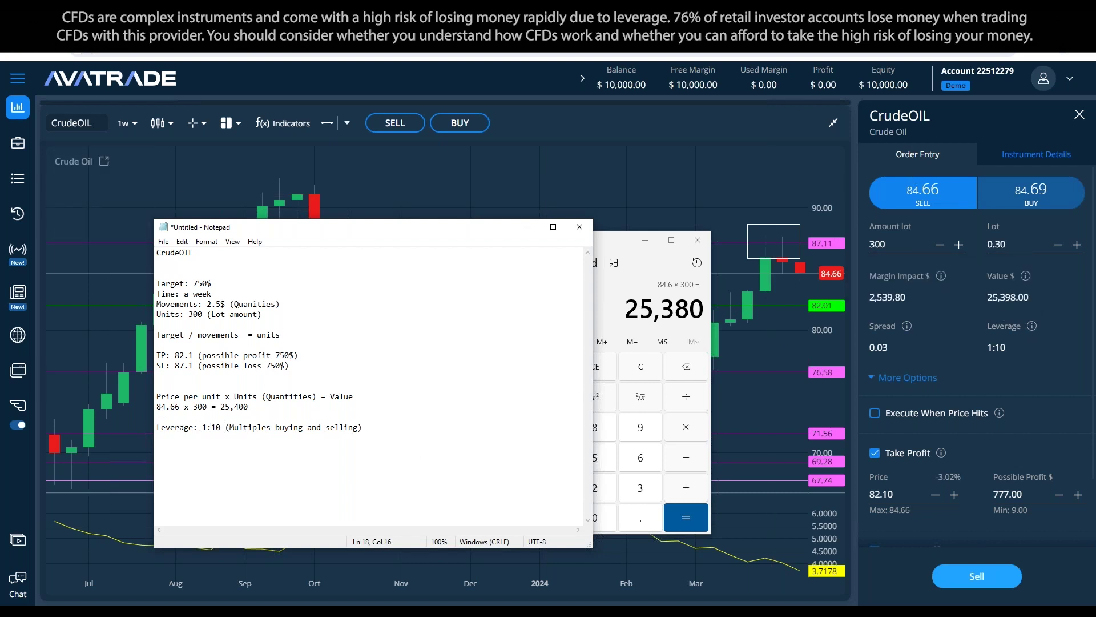
click(372, 439)
mouse_move(1026, 278)
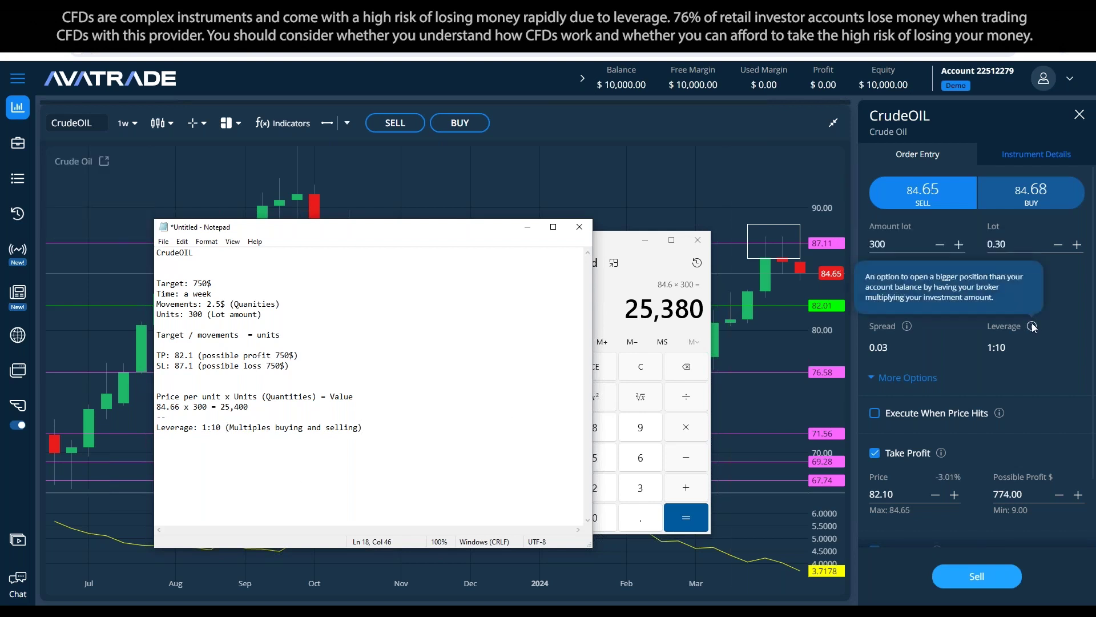
key(Return)
key(Return)
text(Value / Leverage = Margin impact)
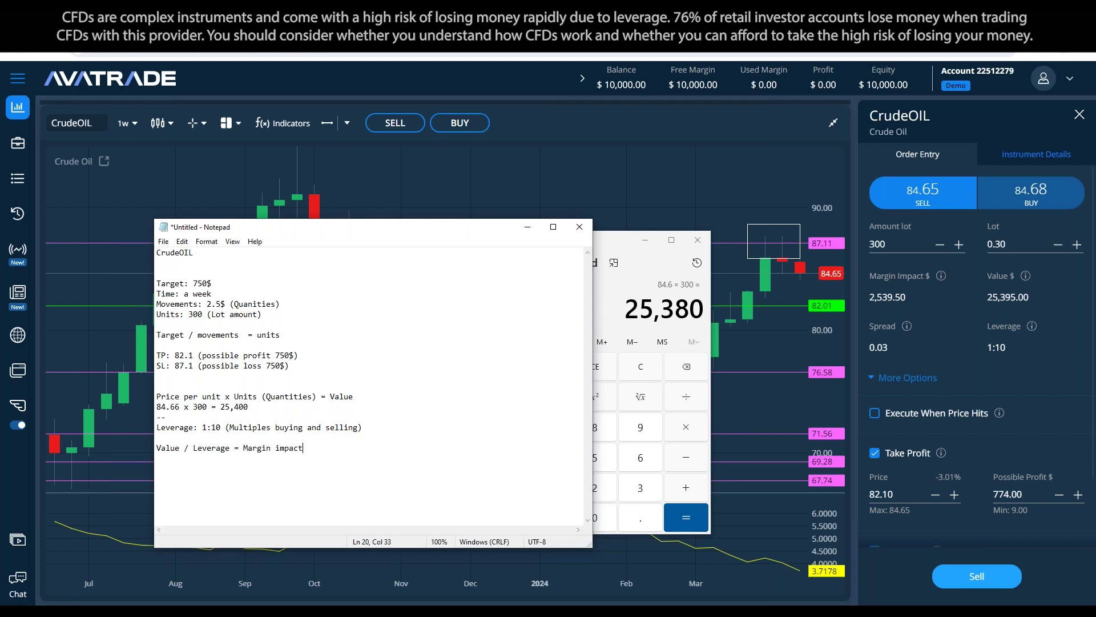
Step: Append '(Necessary amount to open the position)' to the margin formula line
key(Return)
text(Margin impact:)
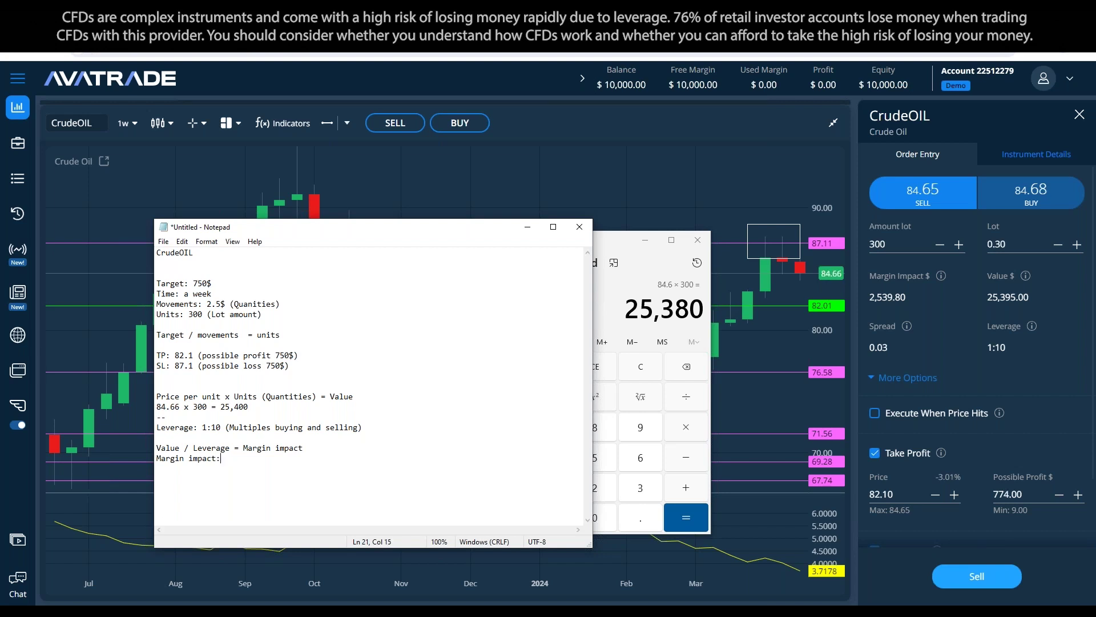
click(382, 447)
text((Necessa)
text(ry amount to open )
text(t)
key(BackSpace)
text(open the )
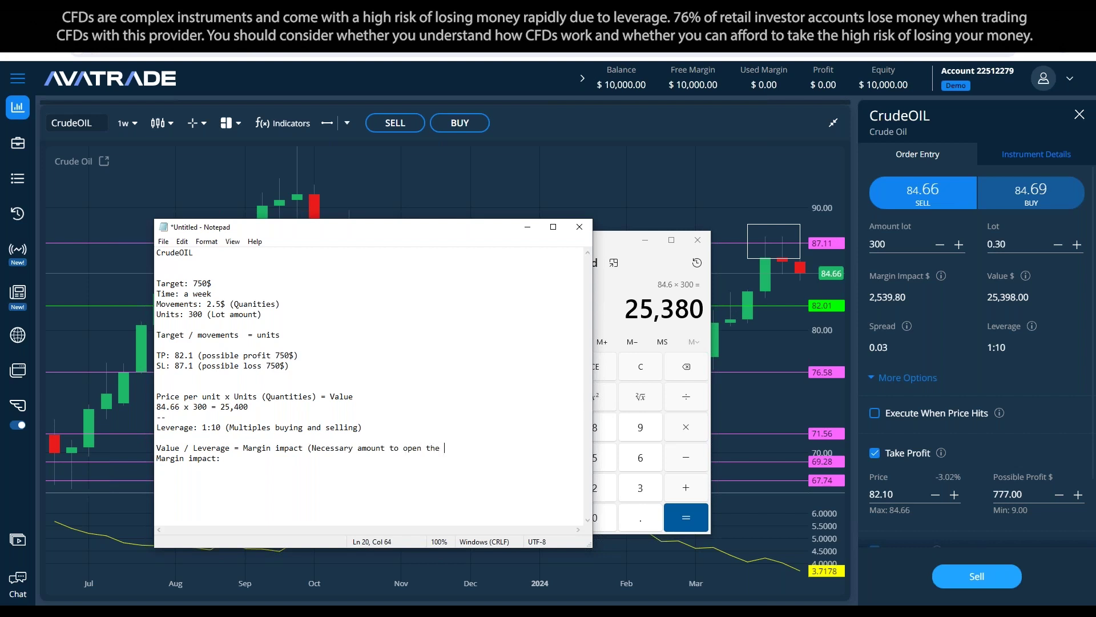
text(position))
Step: Replace the 'Margin impact:' label with the example '25,400 / 10 = 2,540'
click(220, 458)
drag(221, 457, 138, 455)
key(BackSpace)
text(25,400 /)
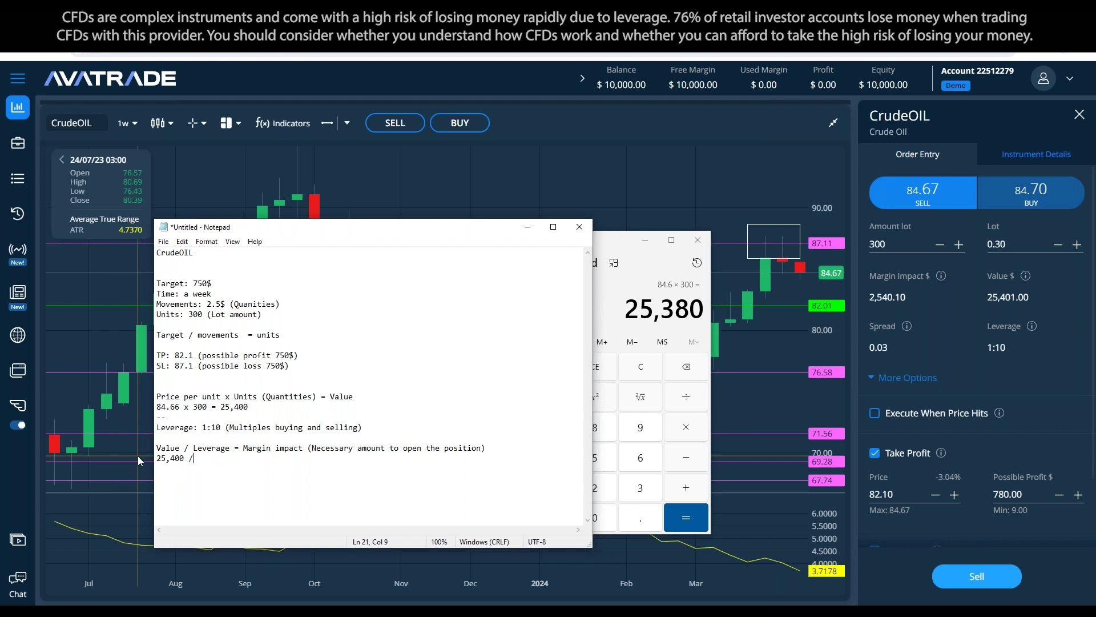
text( 10 =)
mouse_move(1032, 328)
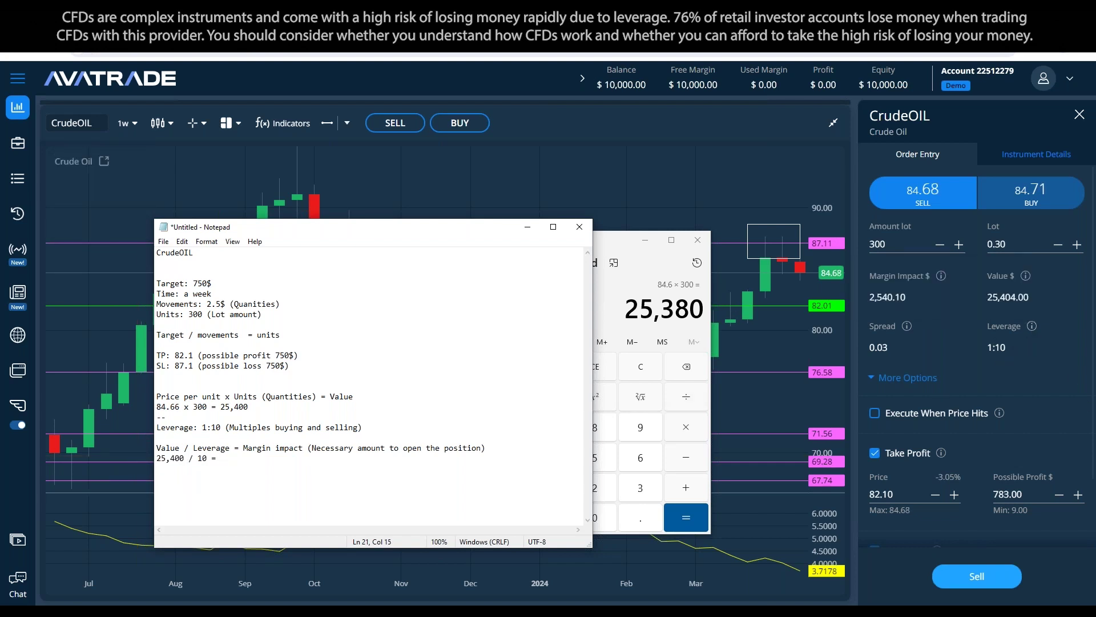
text(25)
key(BackSpace)
text(,540)
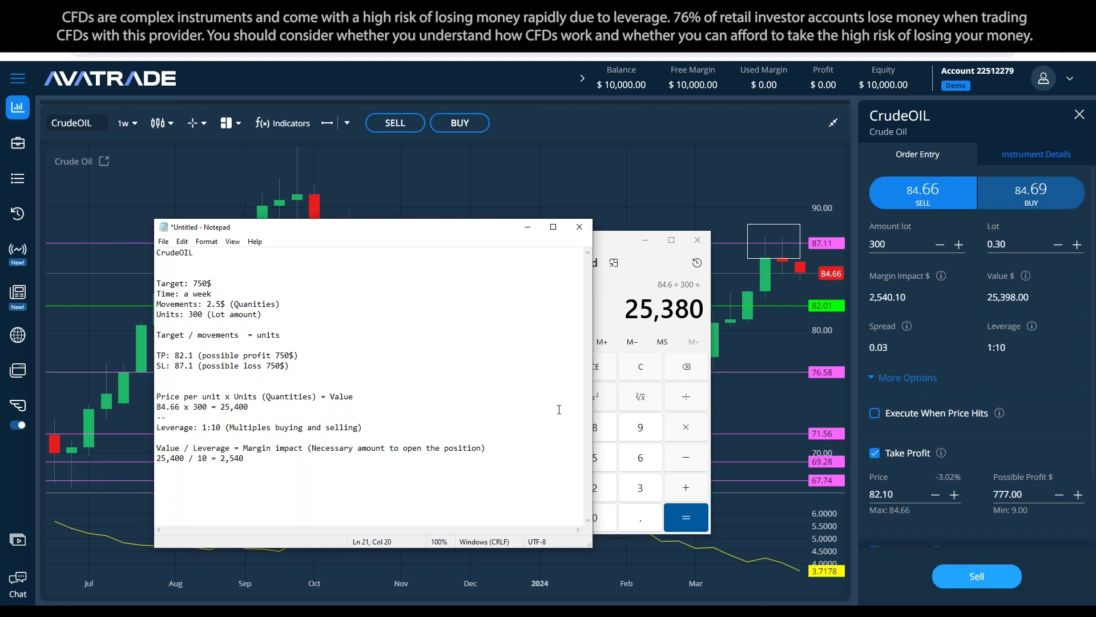
mouse_move(942, 279)
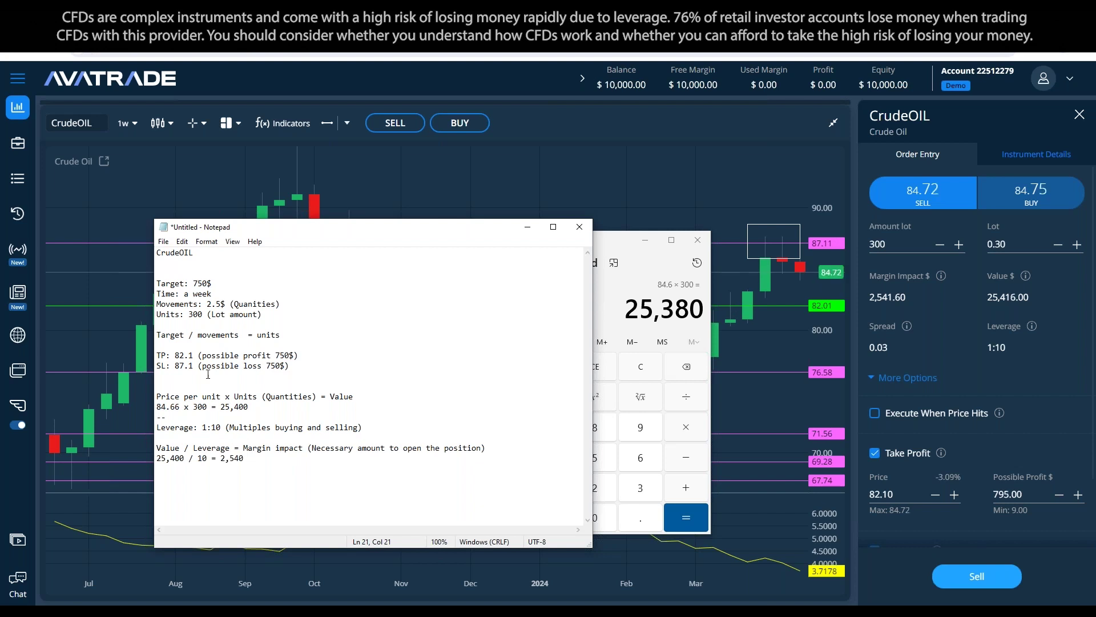
Step: Review the plan by highlighting the 'Time: a week' and 'Units: 300' lines
drag(210, 283, 153, 294)
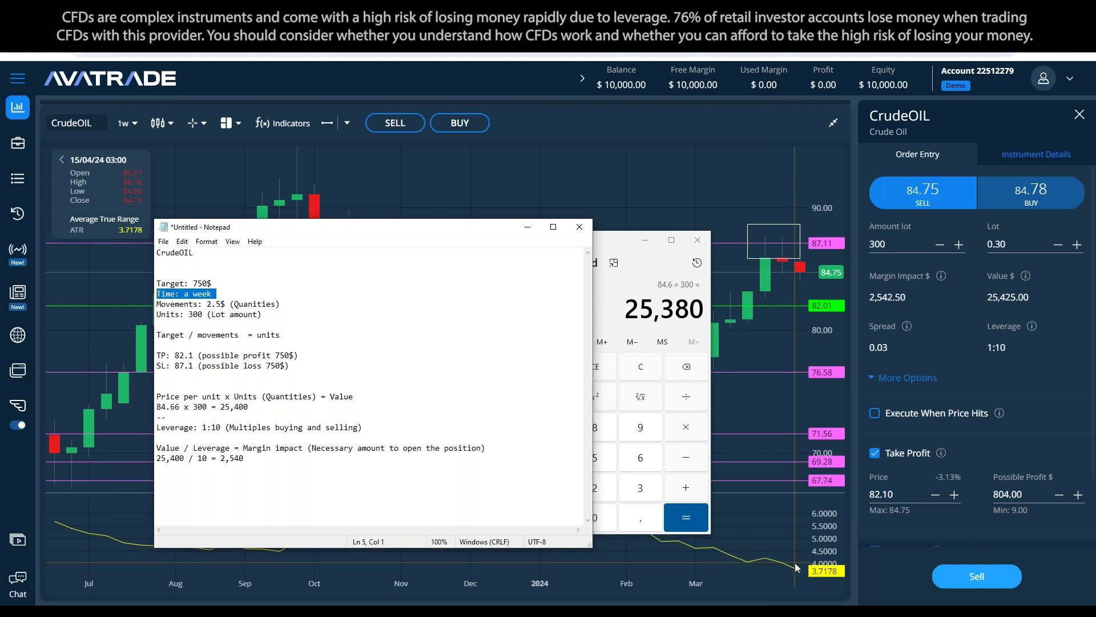
key(Down)
key(End)
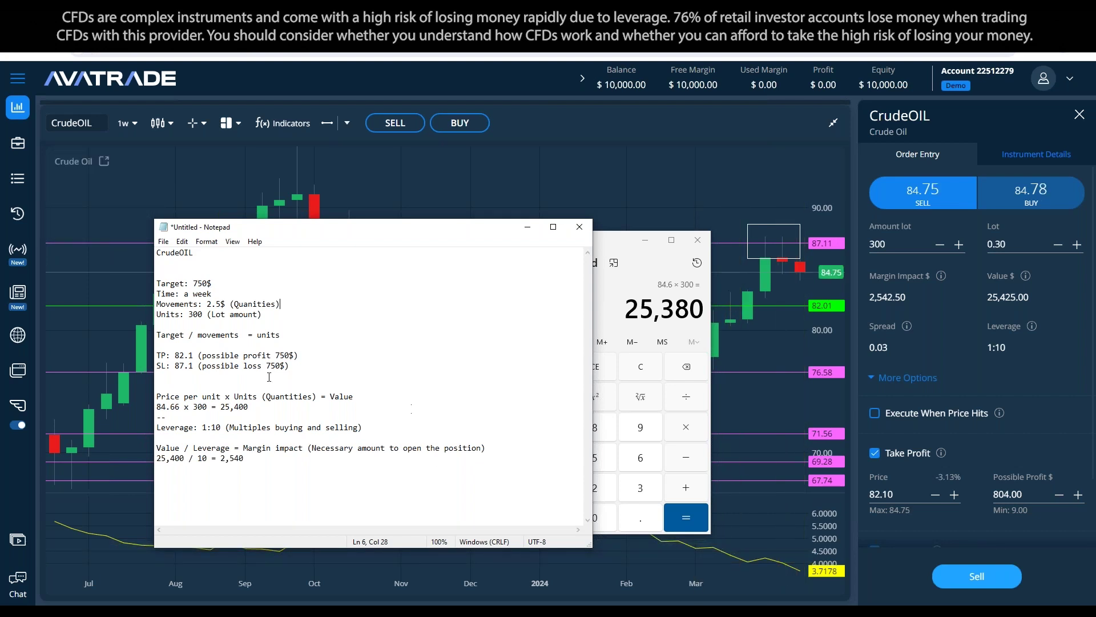
drag(262, 315, 248, 336)
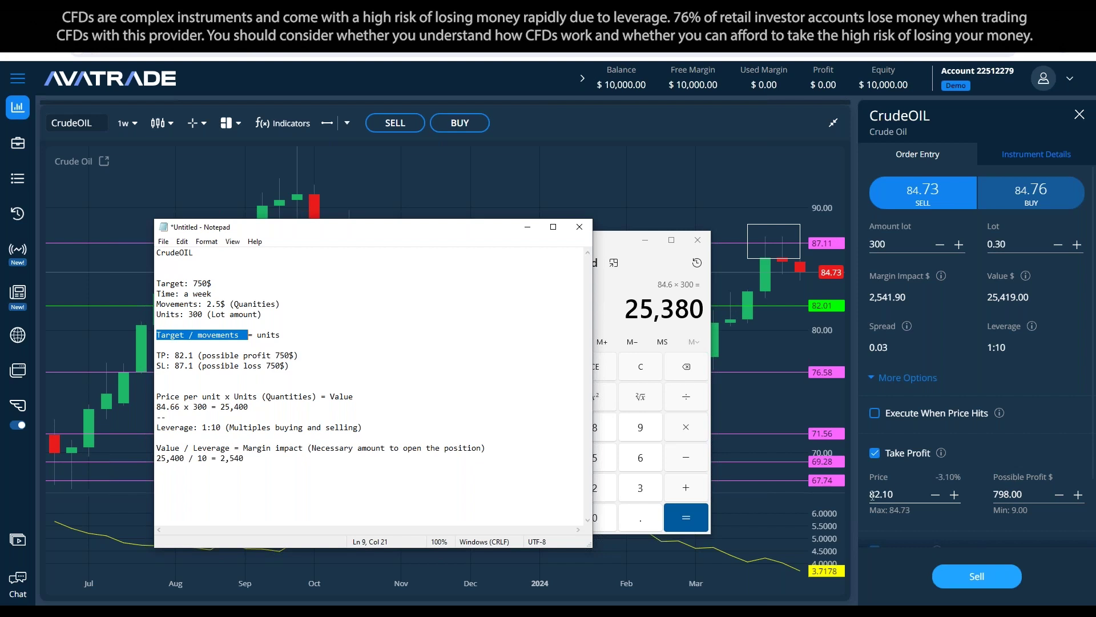
Step: Adjust the Take Profit price to 82.00 with the minus and plus buttons
click(935, 494)
click(935, 494)
click(935, 495)
click(936, 494)
click(954, 495)
click(955, 494)
click(955, 494)
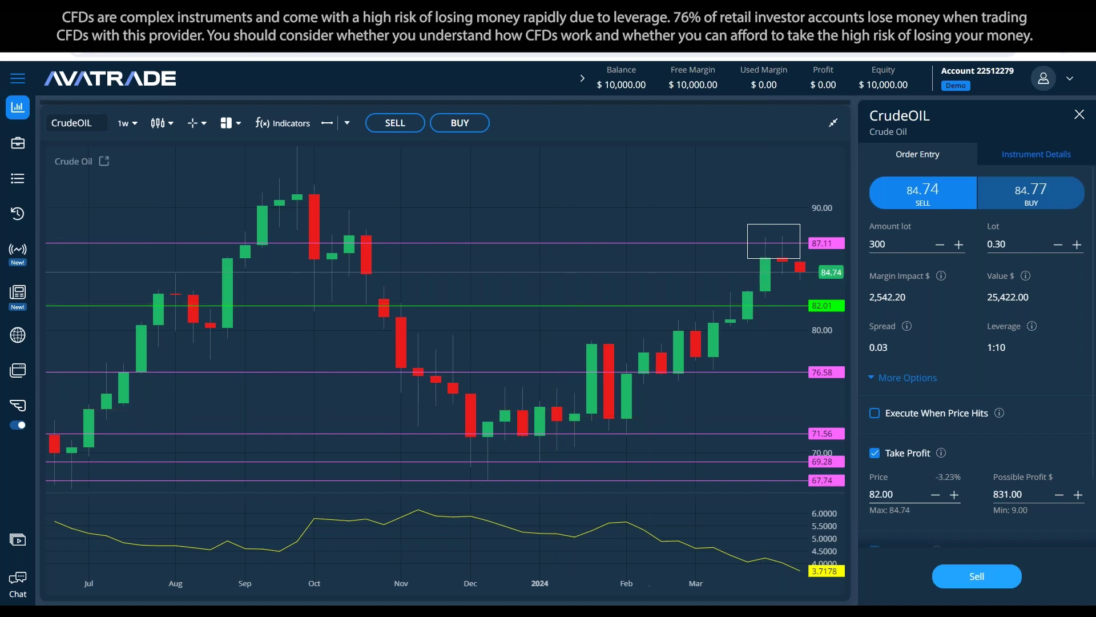
Step: Back in the notes, review the Target-to-SL lines and add a blank line below SL
key(alt+Tab)
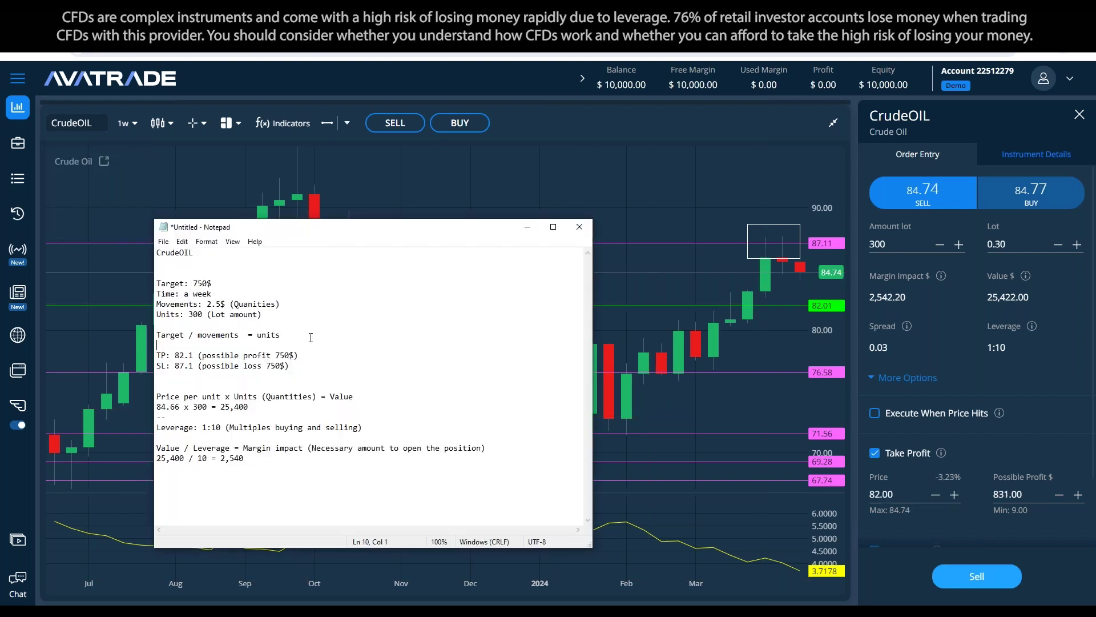
drag(319, 317, 156, 284)
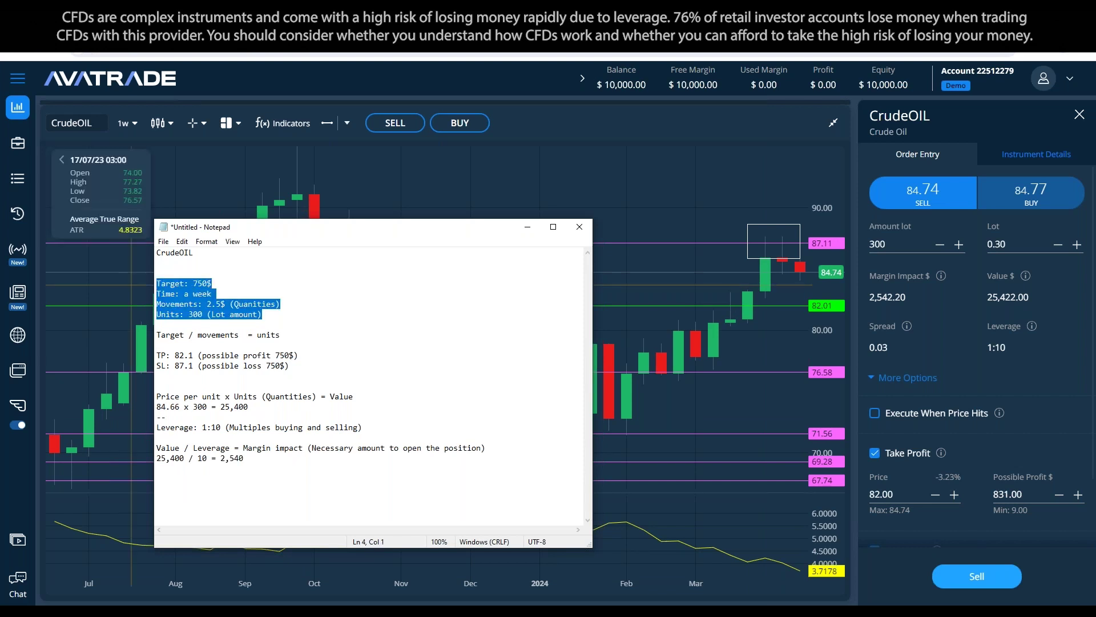
click(366, 396)
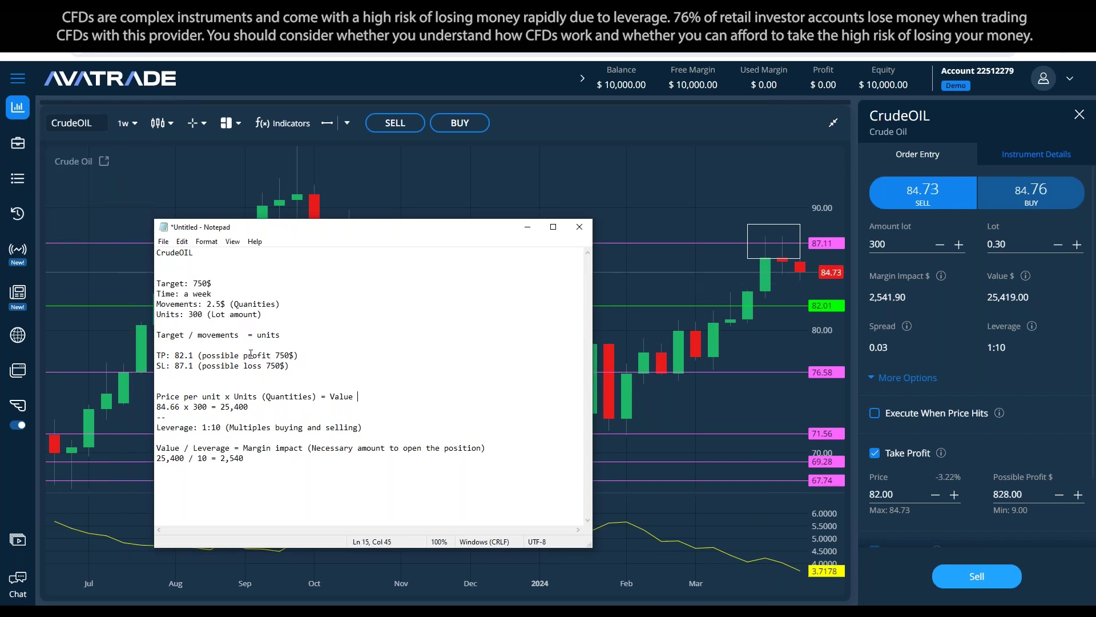
drag(290, 366, 157, 355)
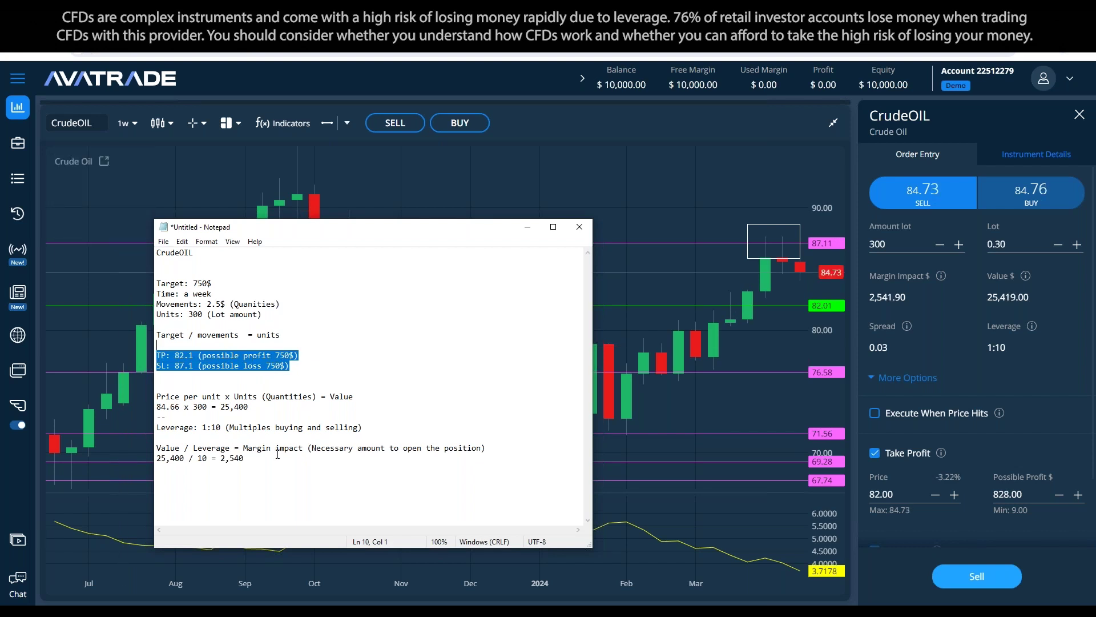
click(340, 370)
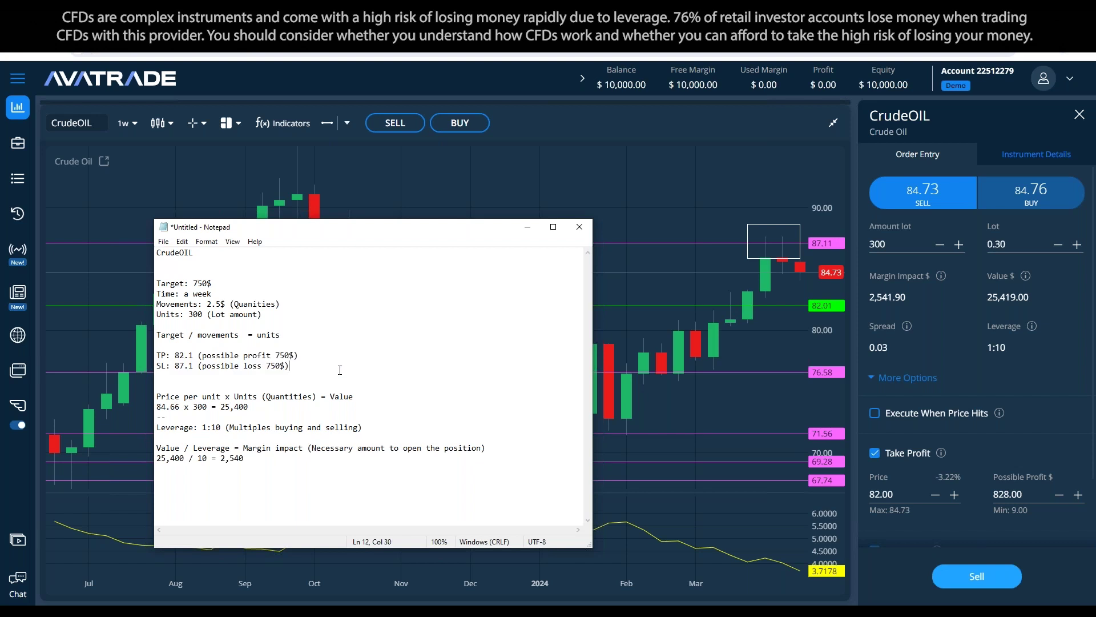
key(Return)
key(Return)
key(Return)
key(Return)
key(BackSpace)
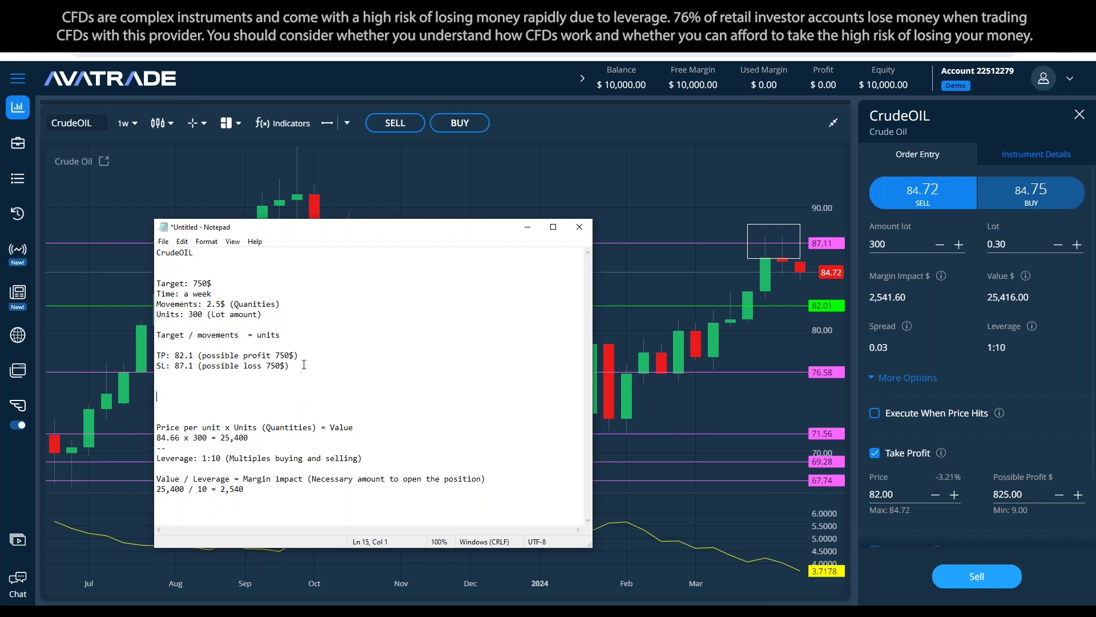
drag(156, 355, 300, 355)
Step: Note the risk as '10,000 - 750$ = 7.5%' and ask 'How do i adjust 7.5% to 5% ?'
click(272, 398)
text(10,000 - 750$ = 7.5%)
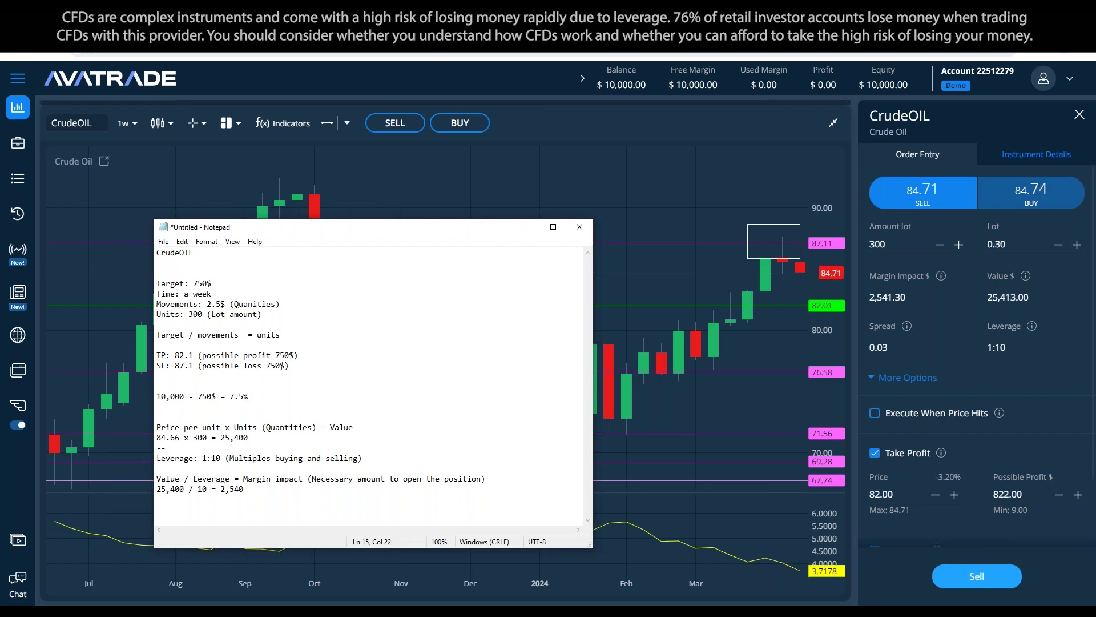
key(Return)
key(Return)
text(9)
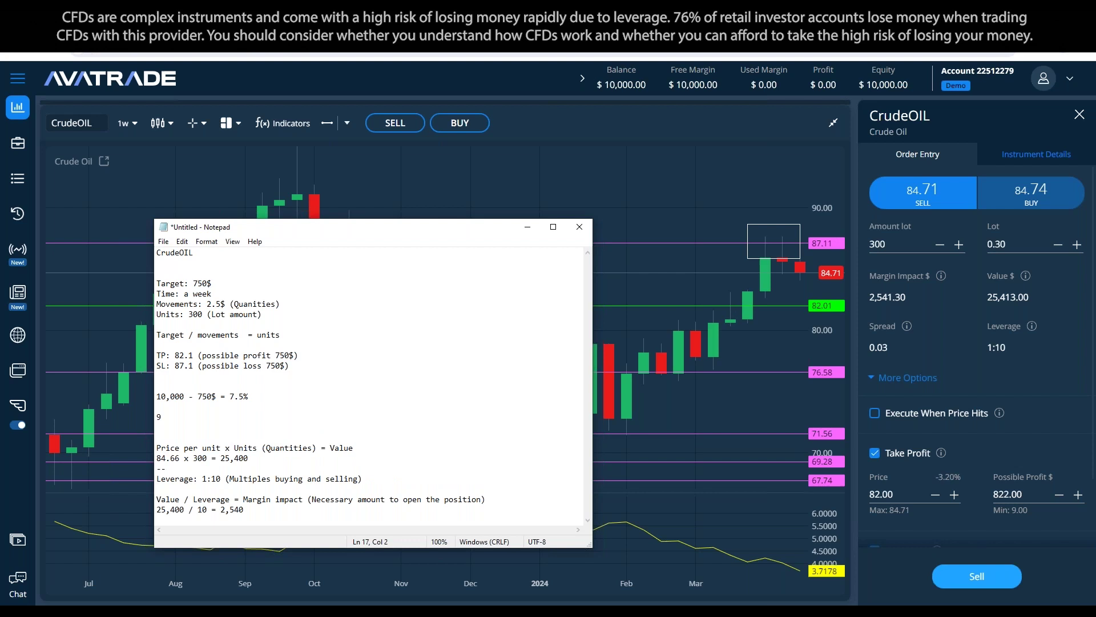
text(250$)
key(shift+Home)
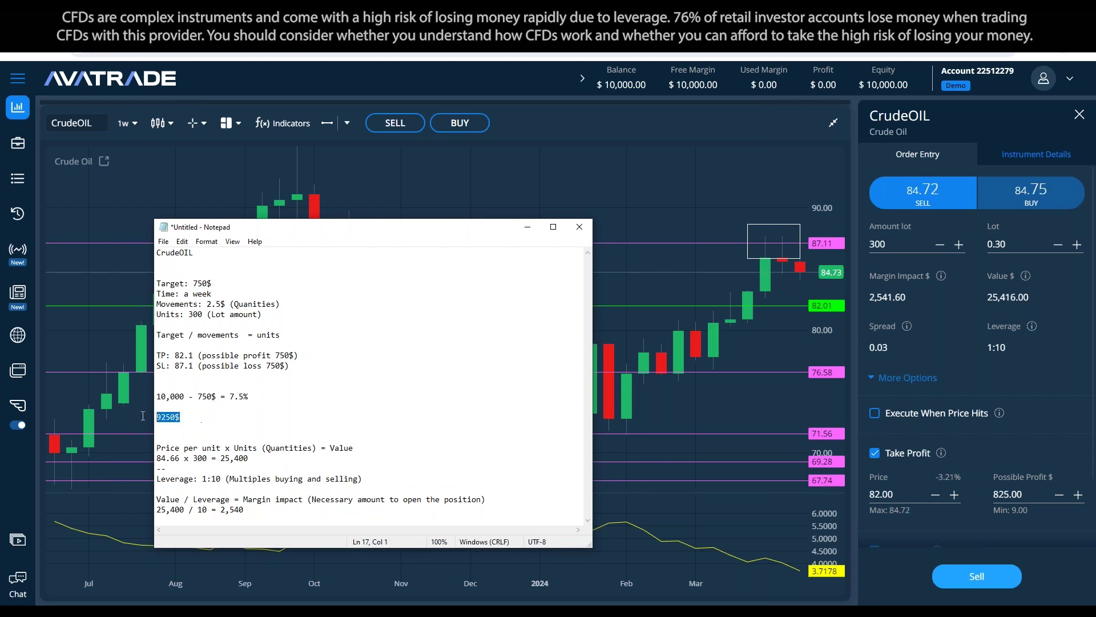
key(BackSpace)
key(BackSpace)
key(BackSpace)
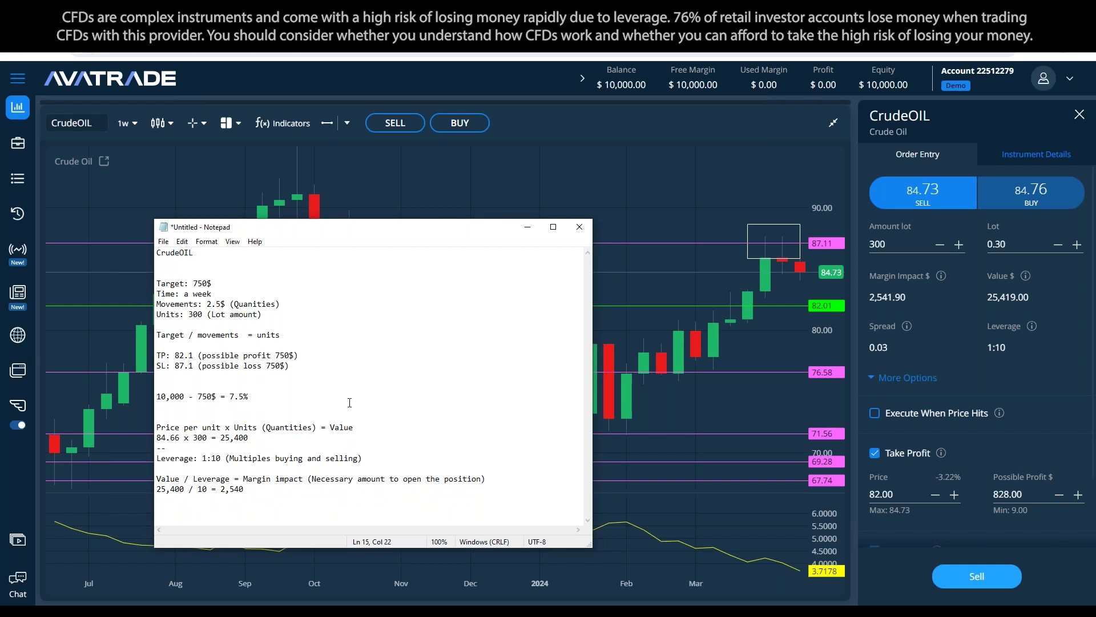
key(Return)
key(Return)
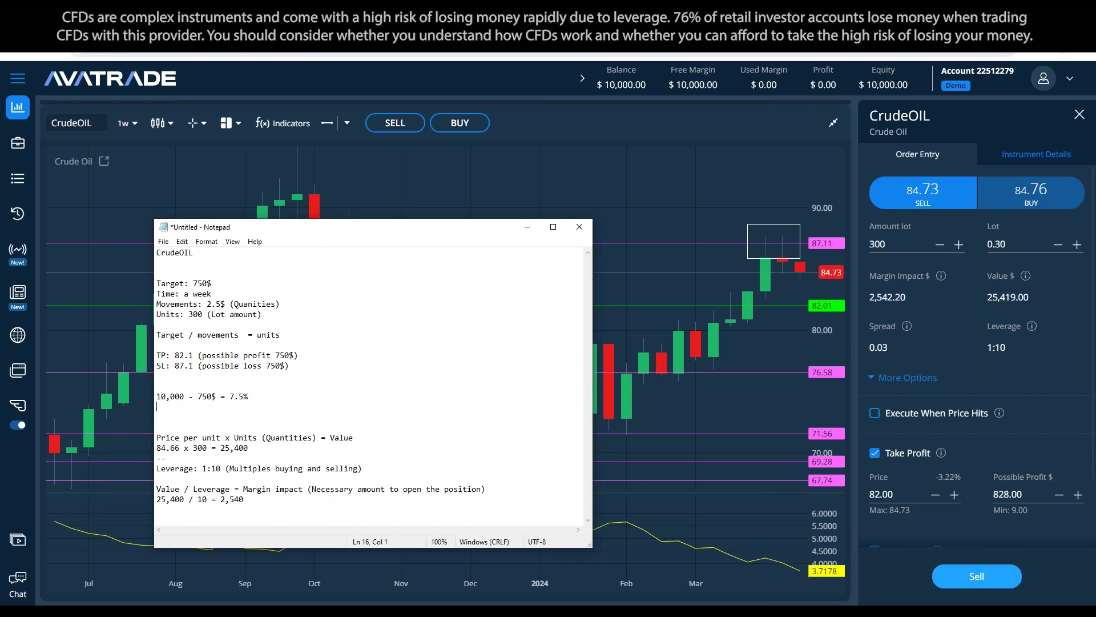
text(How do i )
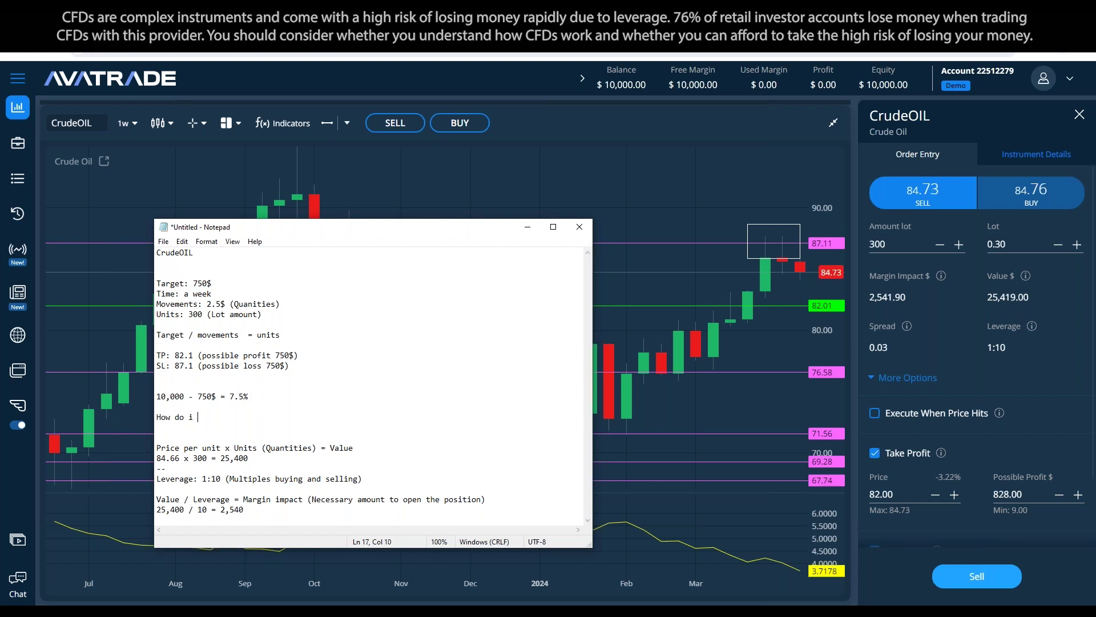
text(adjust 7.5% to 5% ?)
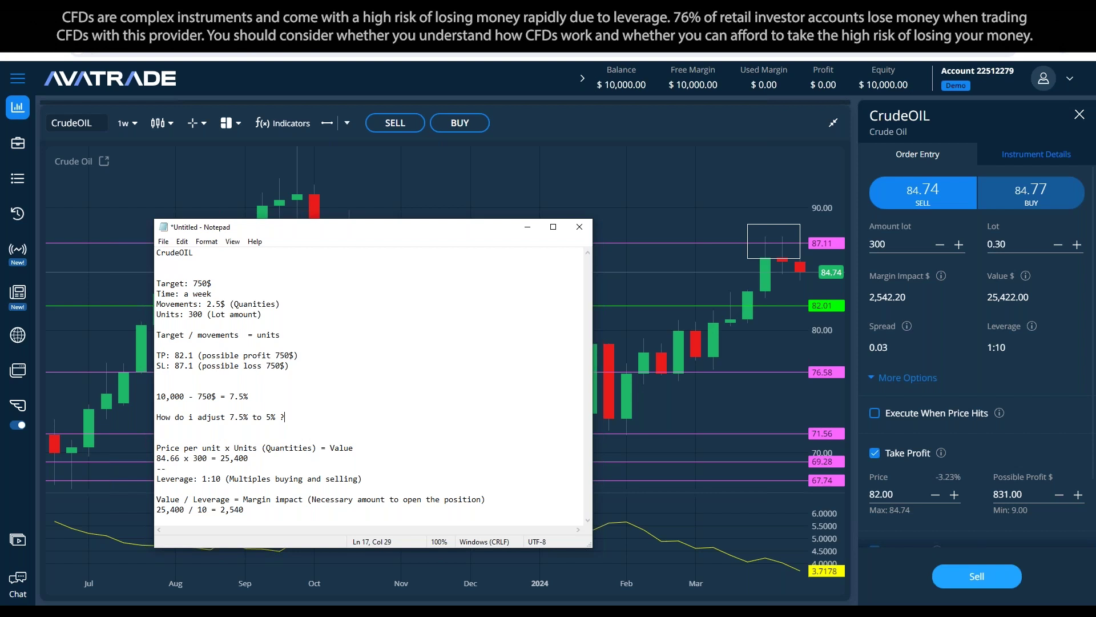
Step: Step the Crude Oil stop loss from 87.18 to 86.44, risking about 500.00
scroll(998, 399, down, 2)
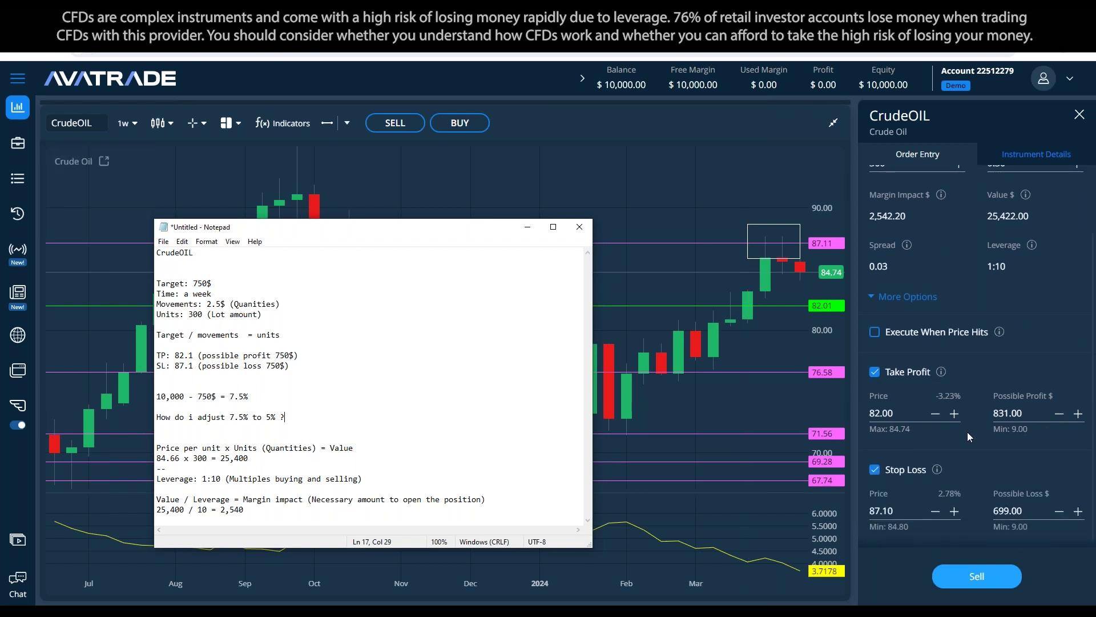
click(936, 511)
click(936, 511)
click(936, 512)
click(936, 512)
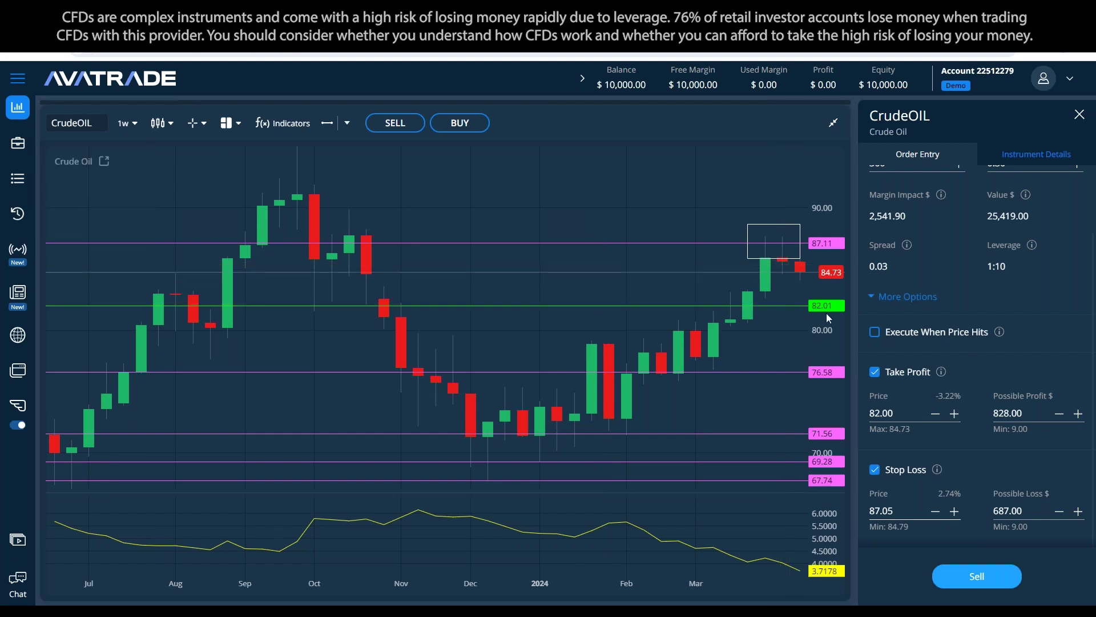
click(955, 512)
click(955, 512)
click(955, 511)
click(954, 512)
click(955, 512)
click(954, 511)
click(955, 512)
click(954, 512)
click(954, 512)
click(955, 511)
click(954, 512)
click(954, 511)
scroll(965, 472, up, 3)
scroll(965, 472, down, 3)
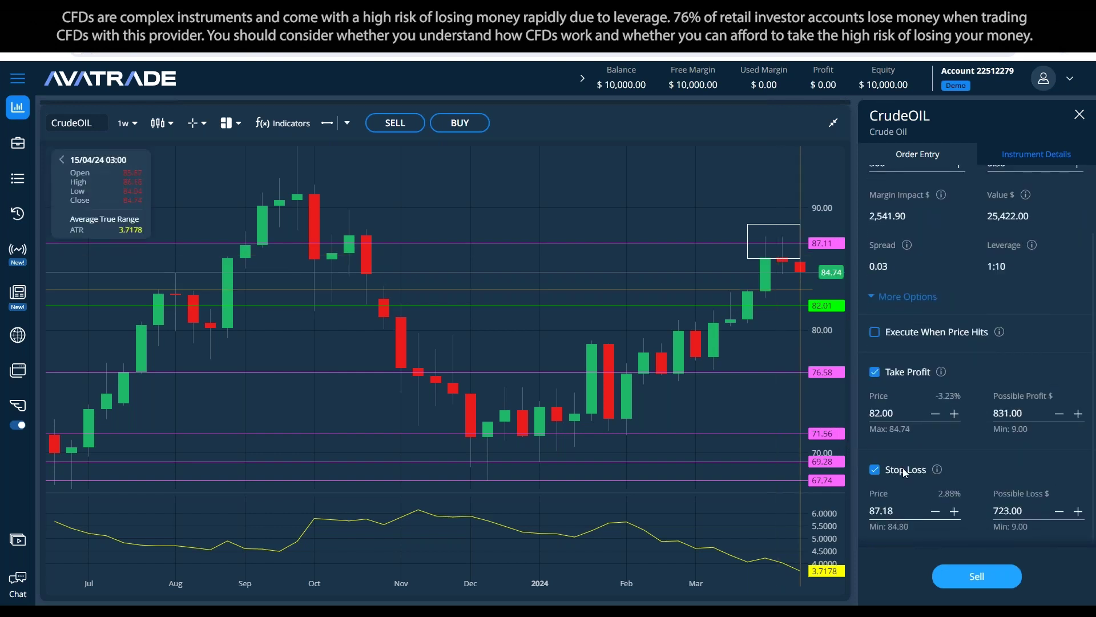
click(935, 511)
click(935, 511)
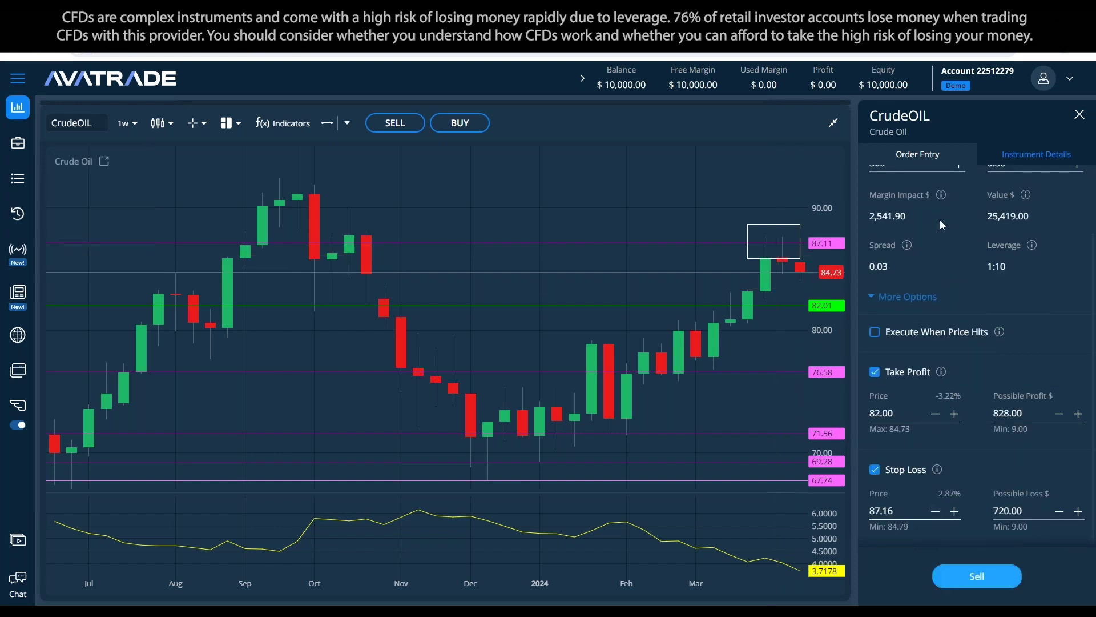
click(772, 242)
click(772, 266)
click(934, 511)
click(934, 511)
click(935, 511)
click(935, 511)
click(934, 511)
click(935, 511)
click(935, 511)
click(935, 511)
click(935, 511)
click(935, 511)
click(935, 512)
click(935, 512)
click(935, 512)
click(935, 512)
click(935, 512)
click(935, 512)
click(935, 512)
click(936, 512)
click(935, 513)
click(935, 512)
click(935, 513)
click(935, 512)
click(936, 512)
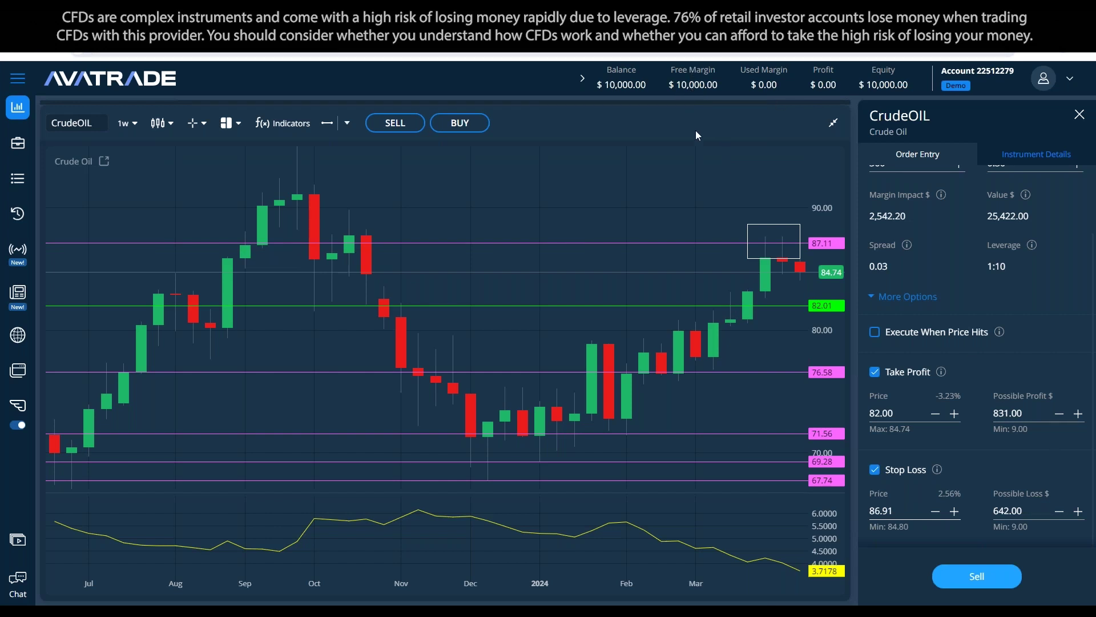
click(936, 513)
click(937, 513)
click(936, 513)
click(936, 512)
click(936, 513)
click(936, 513)
click(936, 512)
click(936, 512)
click(936, 512)
click(936, 512)
double_click(936, 513)
click(936, 513)
click(936, 512)
click(936, 513)
double_click(937, 513)
double_click(936, 512)
click(937, 513)
double_click(936, 513)
double_click(936, 513)
click(936, 513)
click(937, 513)
double_click(936, 513)
double_click(936, 513)
double_click(936, 513)
double_click(936, 512)
click(937, 512)
double_click(936, 513)
click(936, 513)
click(937, 513)
click(937, 513)
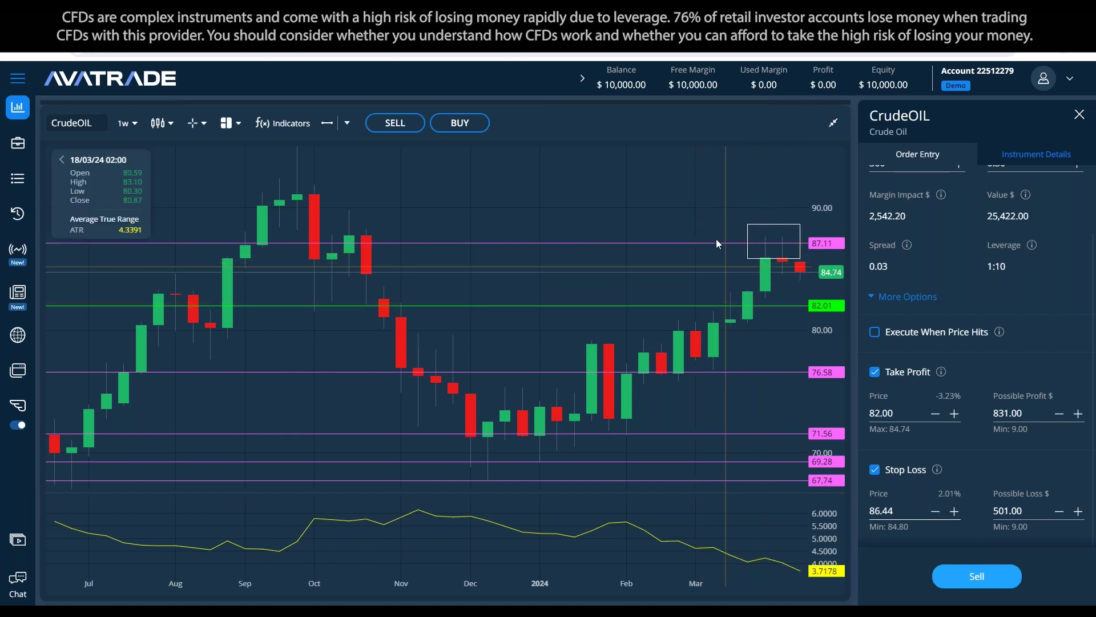
Step: Drag the 87.11 chart line down to about 86.50
drag(711, 243, 711, 251)
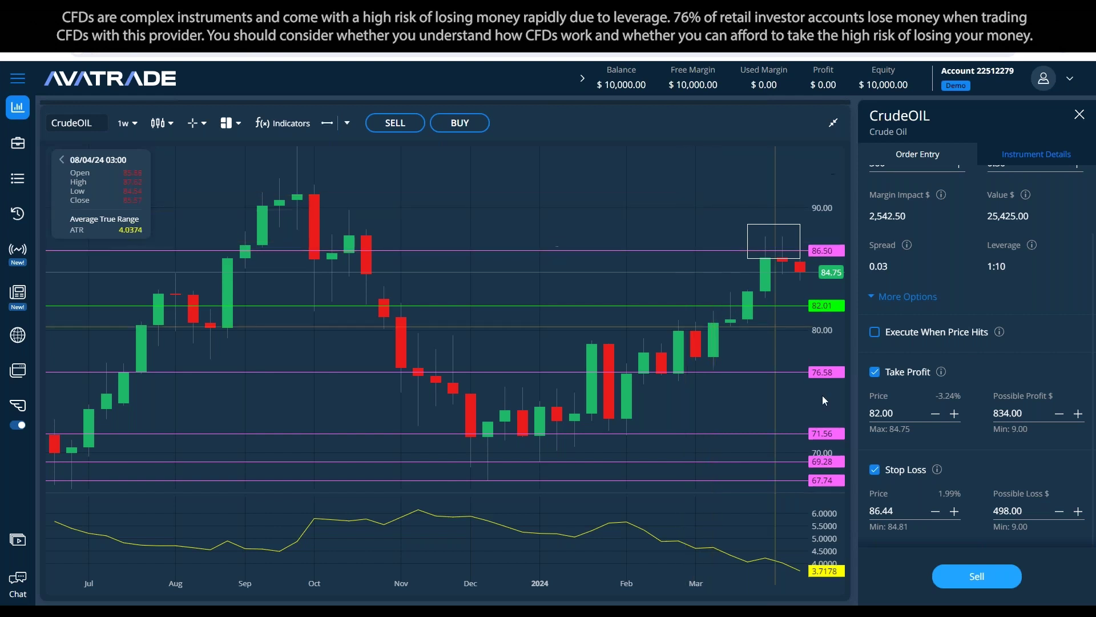
scroll(1045, 389, up, 3)
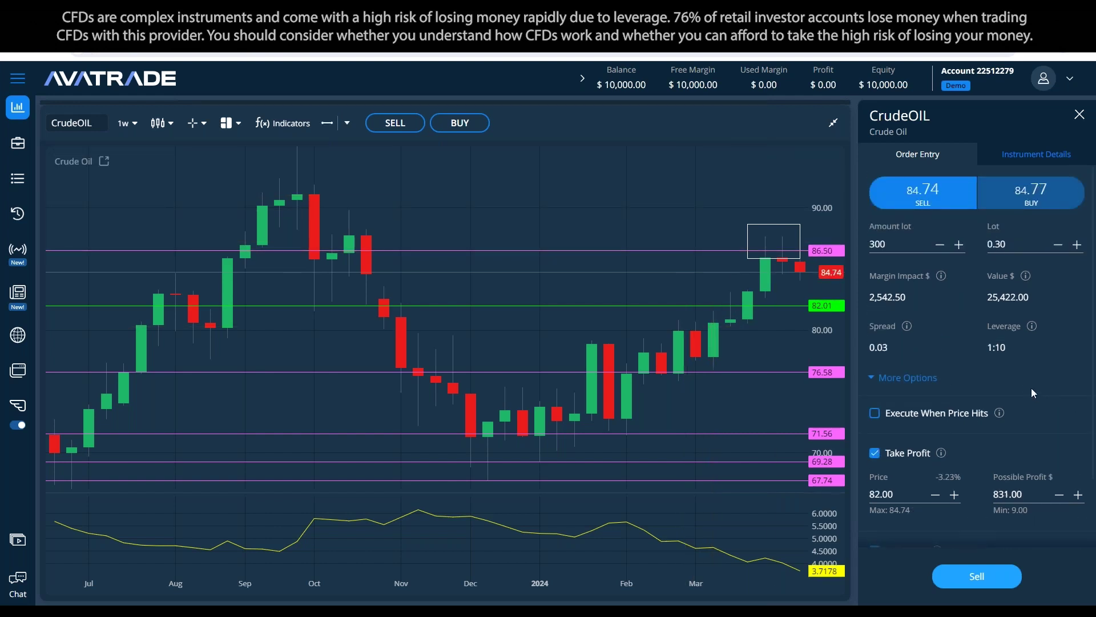
scroll(1031, 388, down, 3)
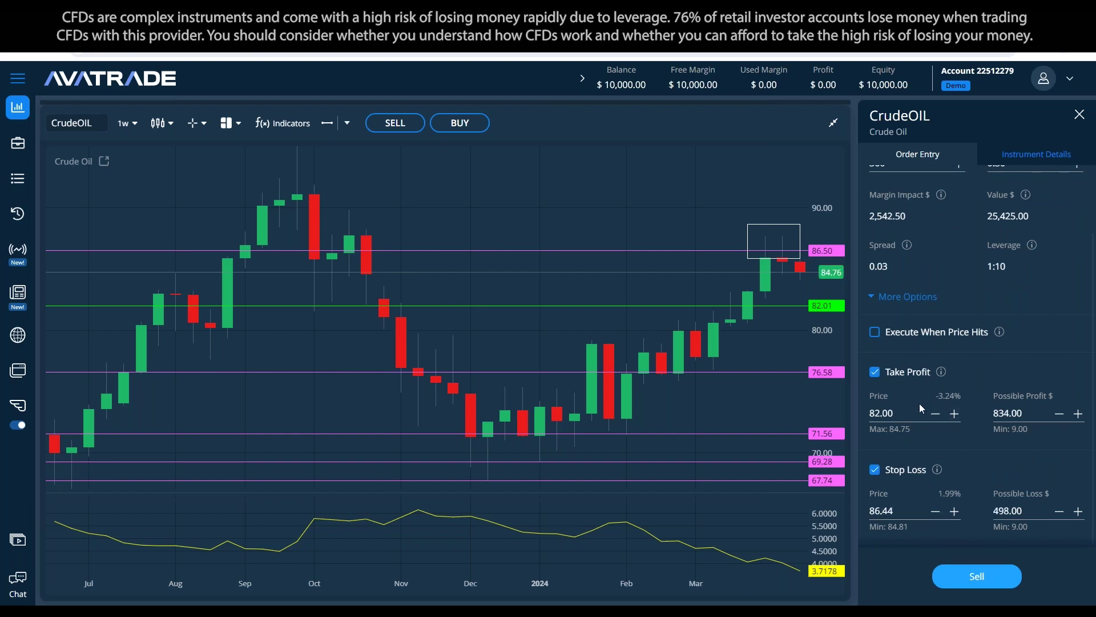
scroll(919, 268, up, 2)
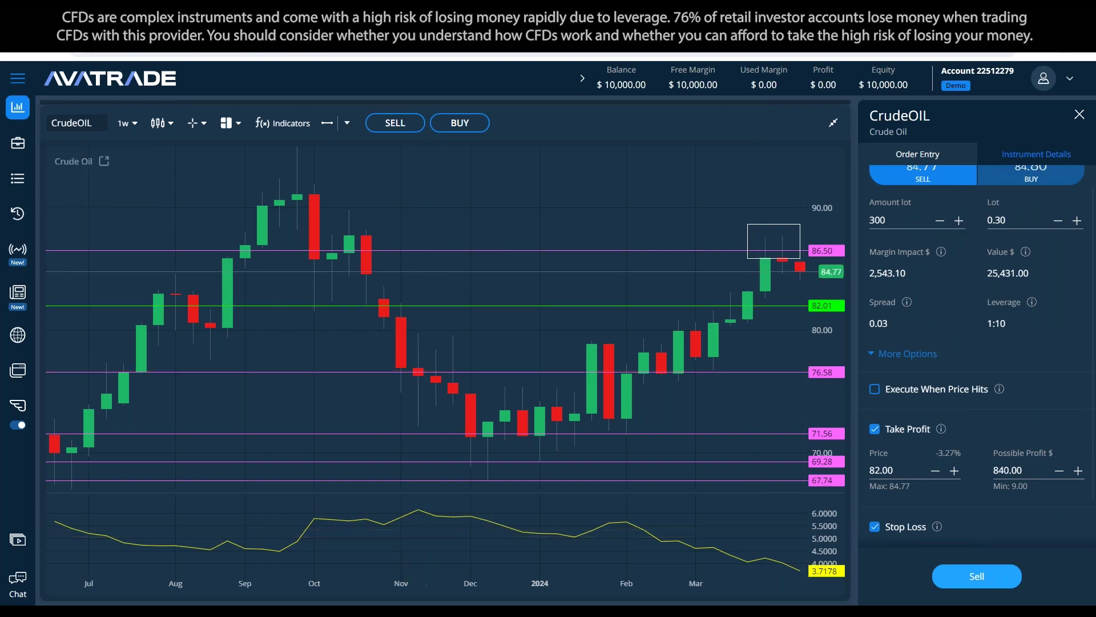
Step: Add the note 'Either closer SL, or lot size adjustment.' below the question
key(alt+Tab)
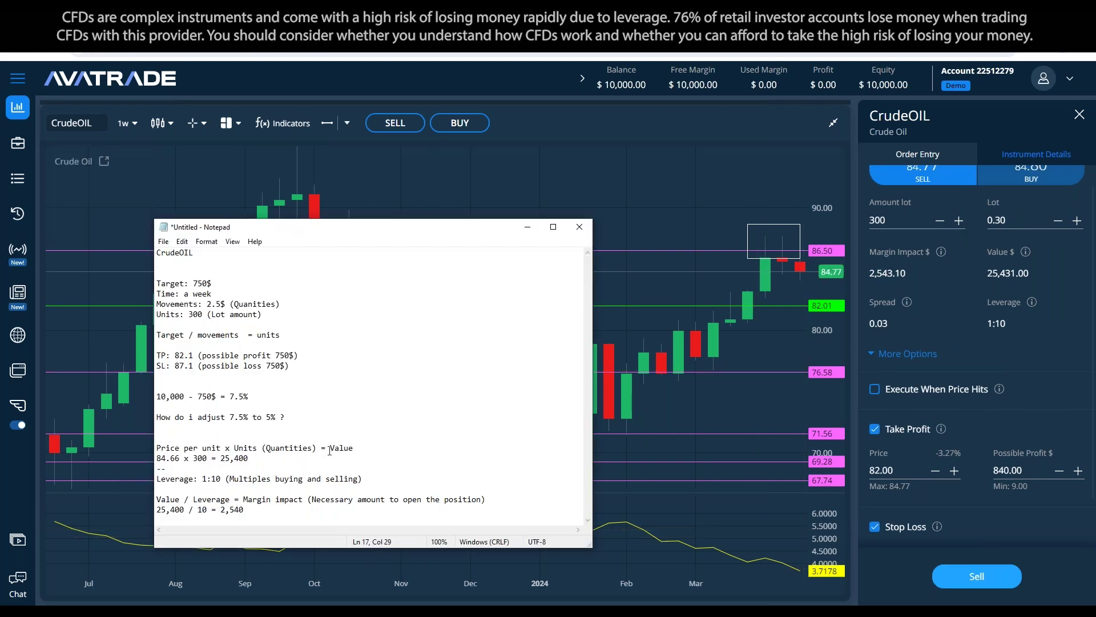
key(Return)
key(Return)
text(Either )
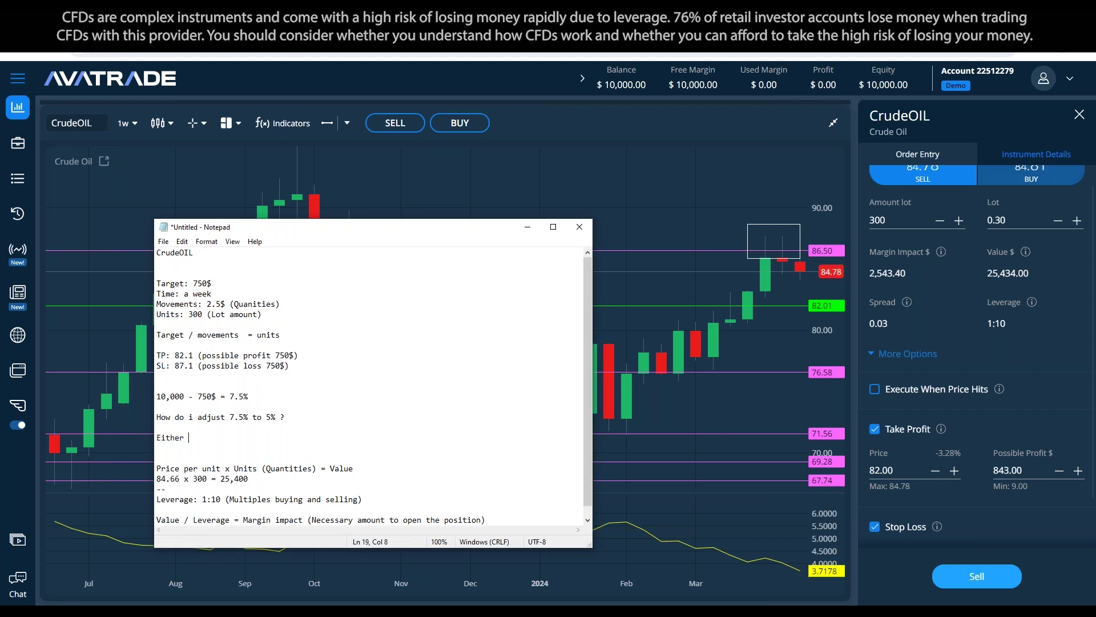
text(closer T)
key(BackSpace)
text(SL, or lot size adjustment.)
key(Delete)
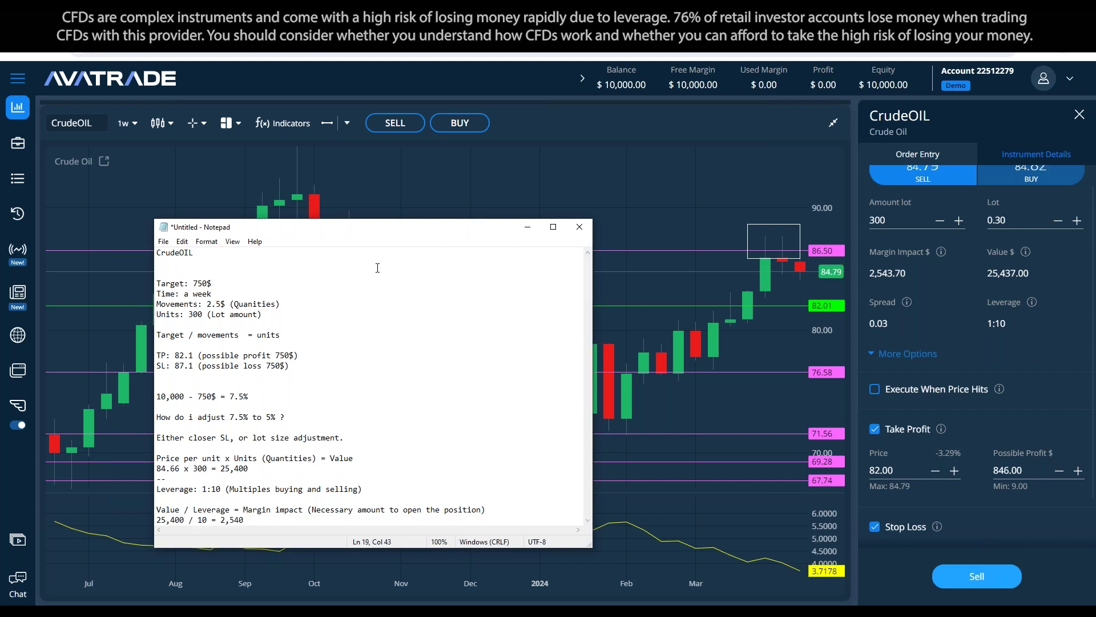
Step: Move the Notepad window higher, enlarge it, and review the Target: 750$ line
drag(408, 224, 407, 175)
drag(595, 500, 597, 530)
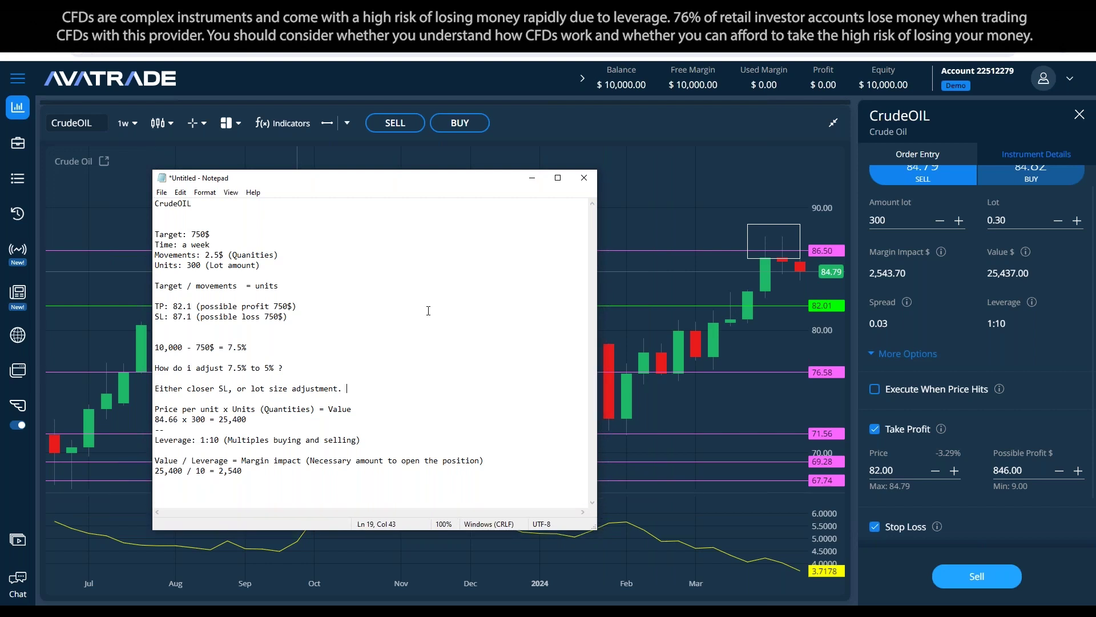
drag(321, 460, 145, 231)
click(275, 297)
drag(234, 229, 155, 234)
click(155, 275)
Step: Change the SL line to 86.5 with a possible loss of 500$
drag(183, 316, 174, 316)
text(86)
drag(187, 316, 192, 317)
text(5)
click(291, 368)
drag(265, 316, 279, 315)
text(500)
scroll(985, 349, down, 1)
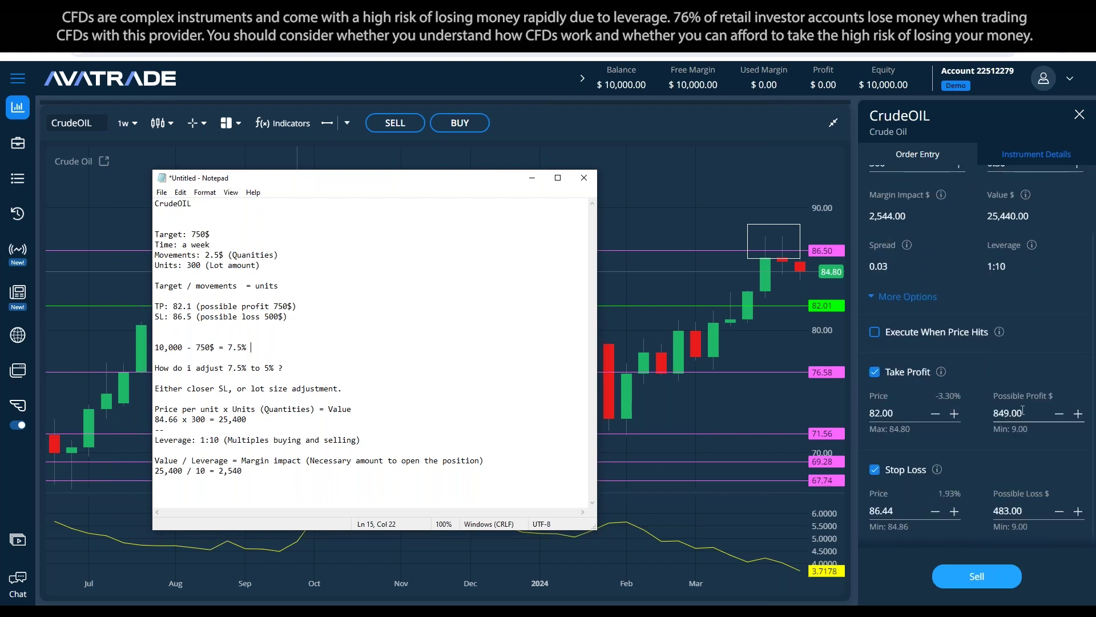
double_click(881, 412)
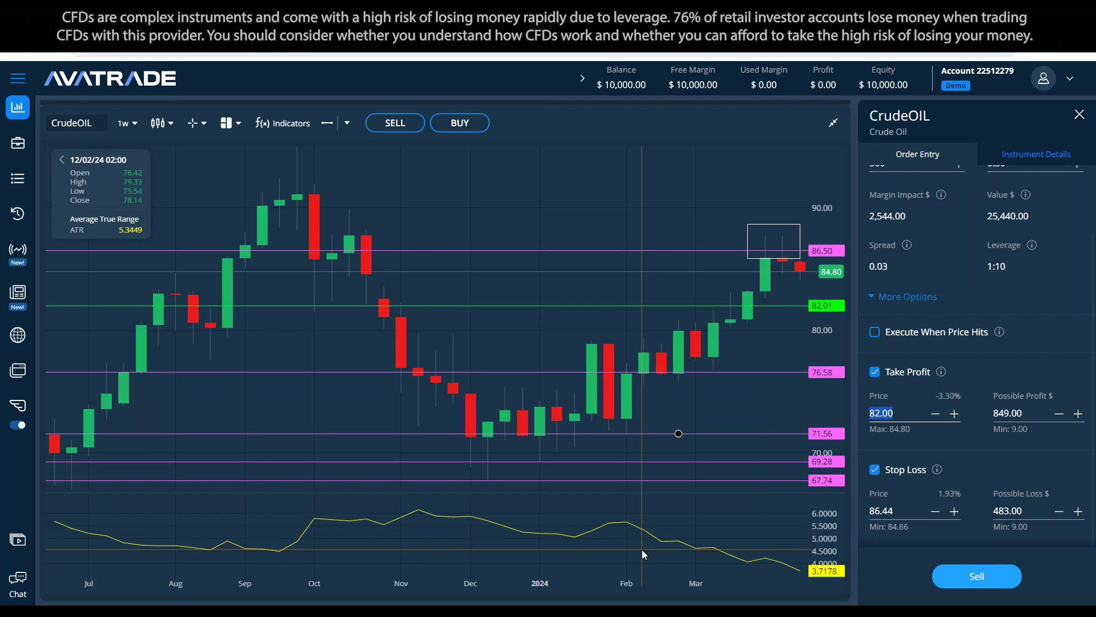
Step: Set the take profit to 82.30 (765.00 profit), put the notes beside the chart, close Calculator
text(82.30)
click(1028, 321)
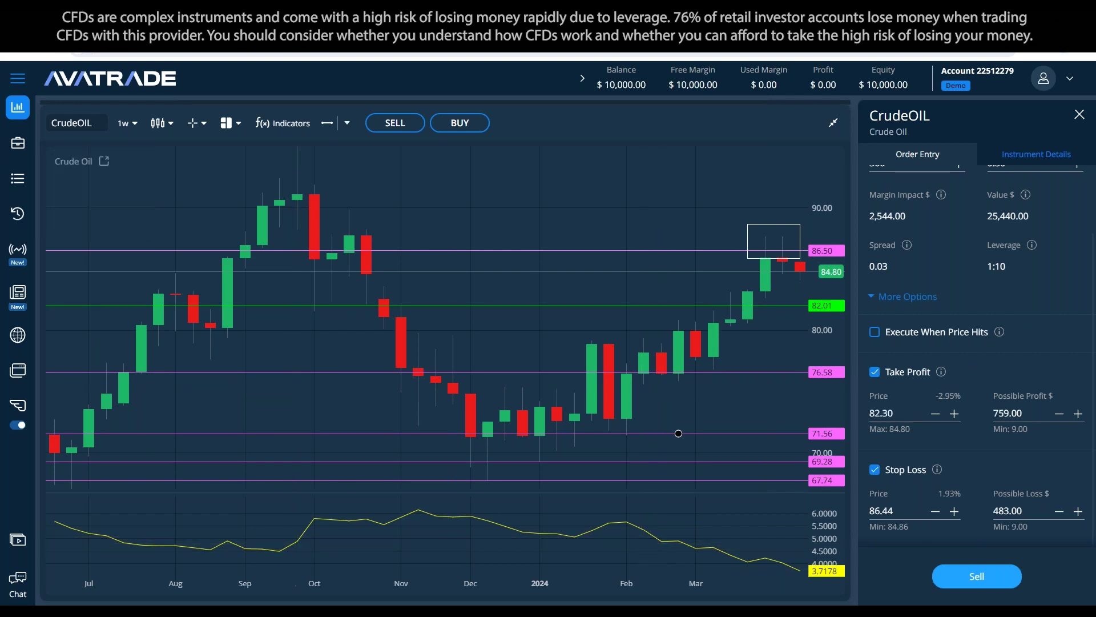
key(alt+Tab)
key(alt+Tab)
drag(375, 178, 347, 176)
drag(612, 241, 658, 221)
click(743, 220)
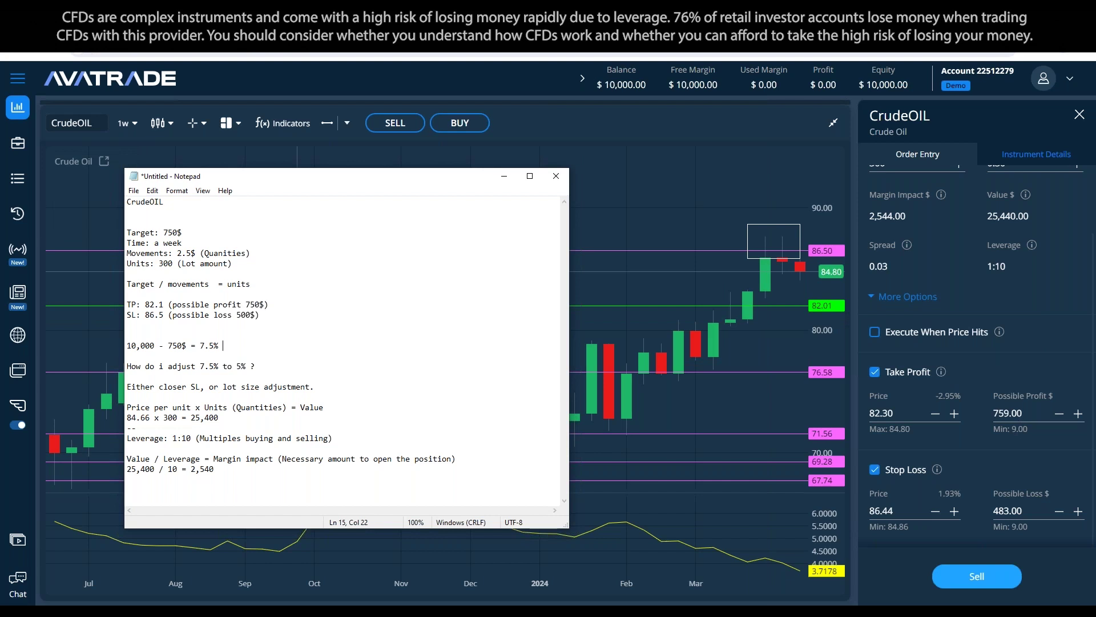
click(798, 242)
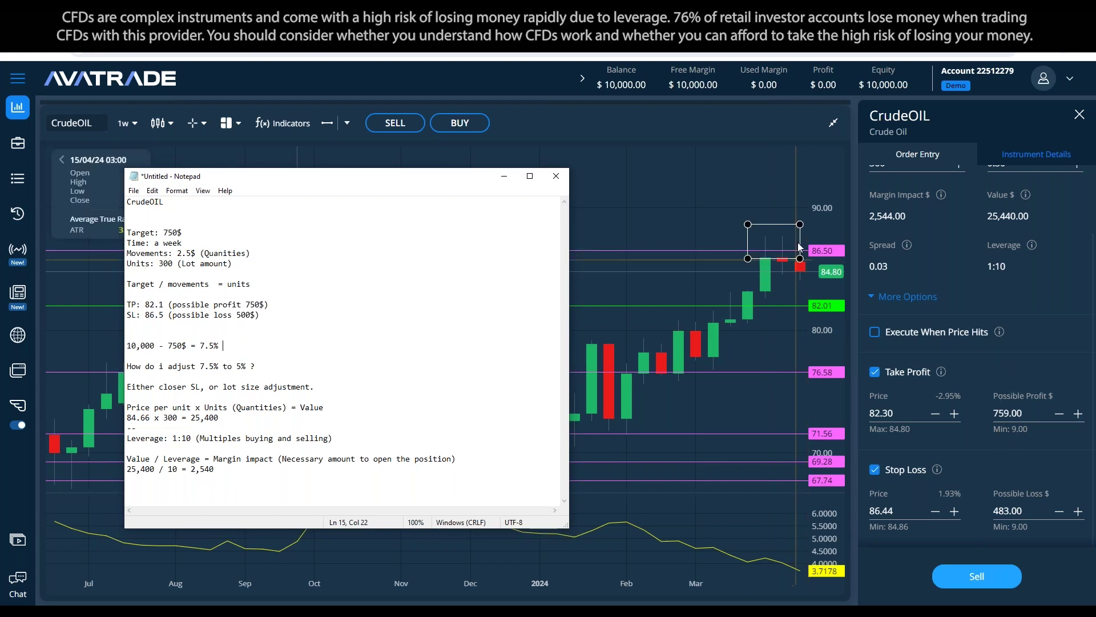
click(804, 342)
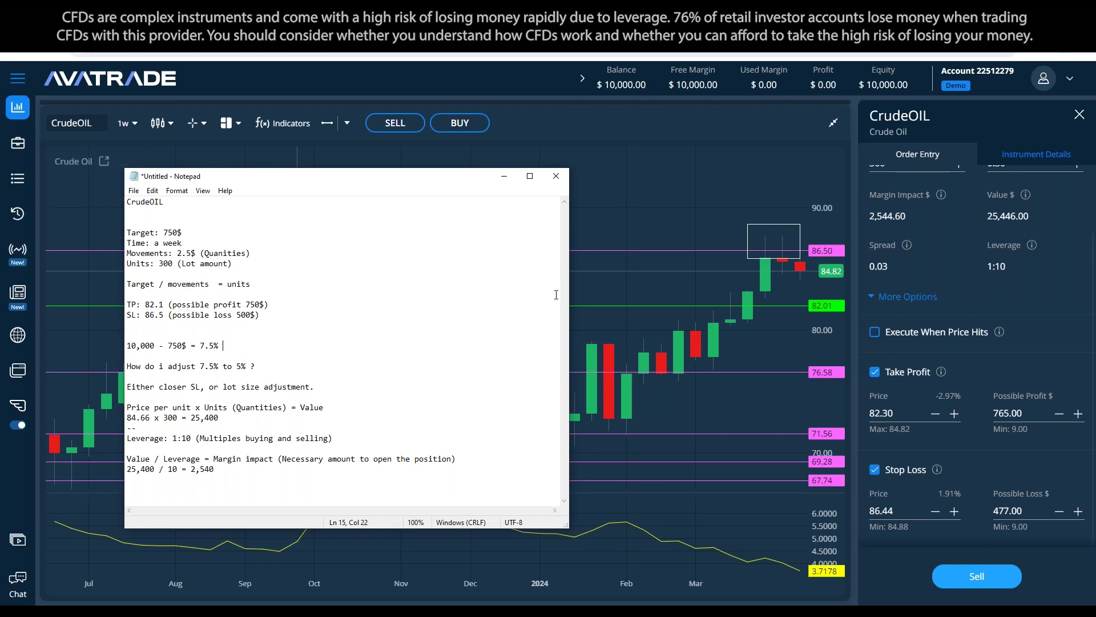
Step: Hide the notes, delete the chart rectangle and raise the upper line to 87.53
click(504, 176)
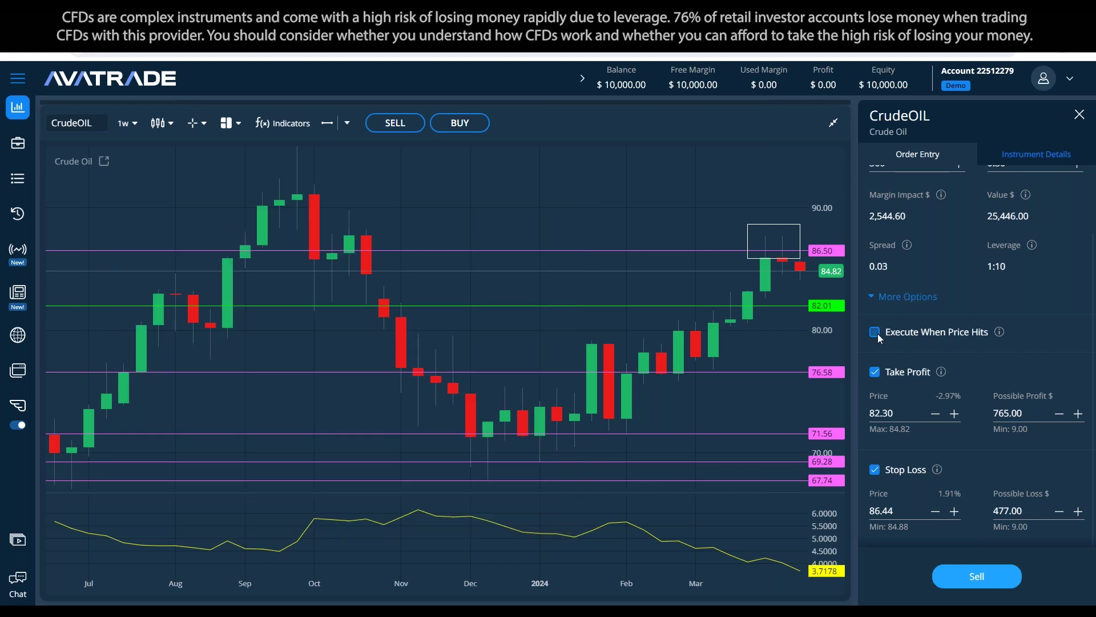
click(780, 225)
click(828, 166)
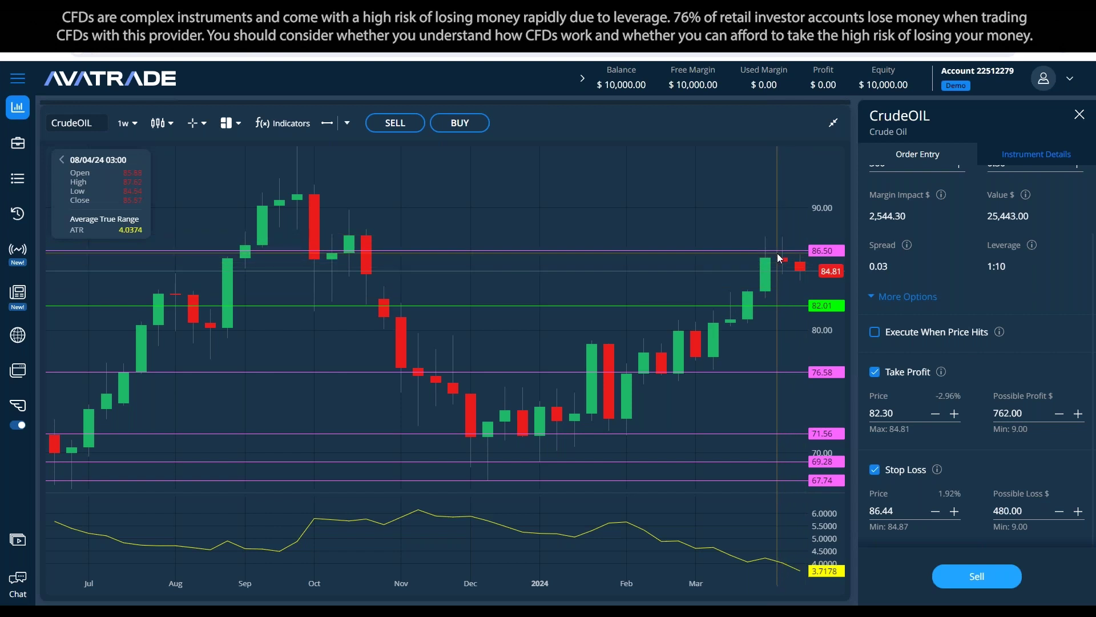
drag(778, 251, 791, 237)
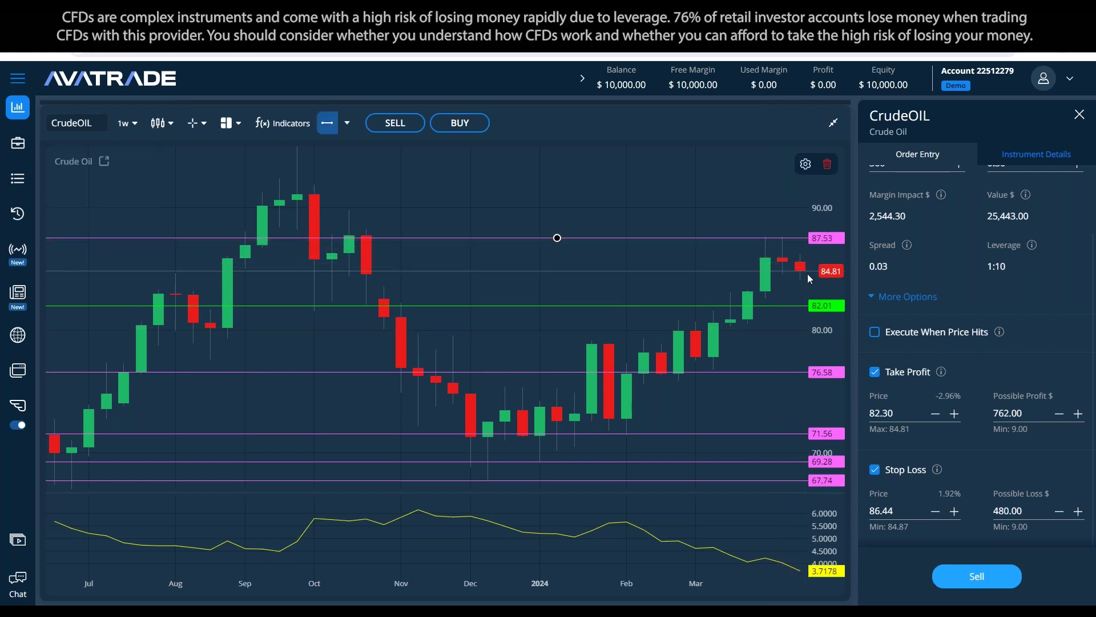
Step: Set the sell order to execute when price hits 87.50
click(876, 333)
click(890, 375)
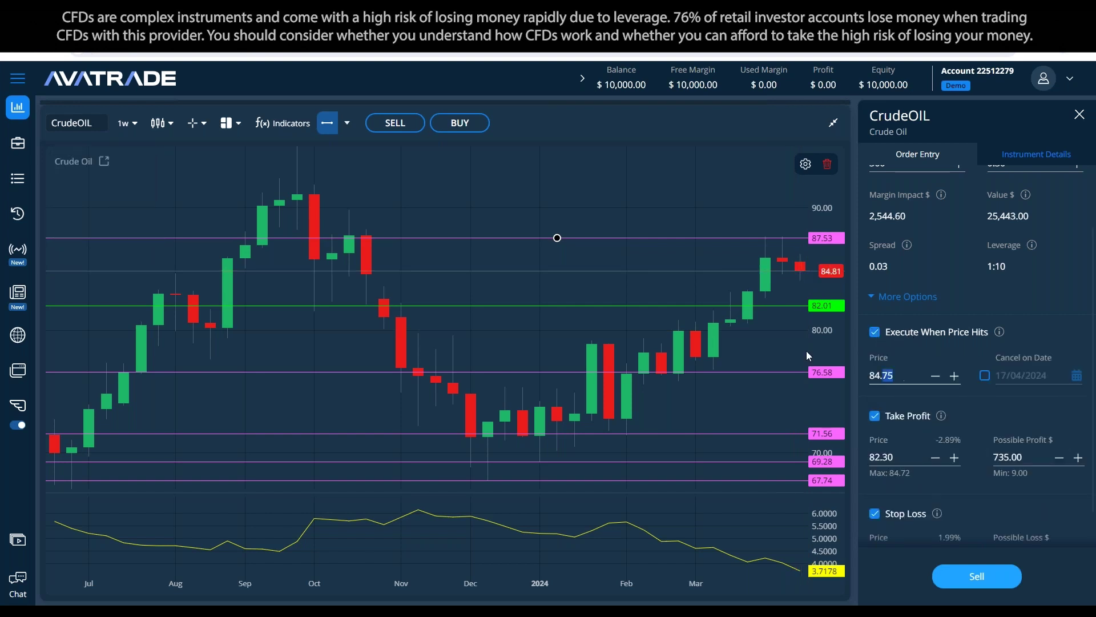
text(87.5)
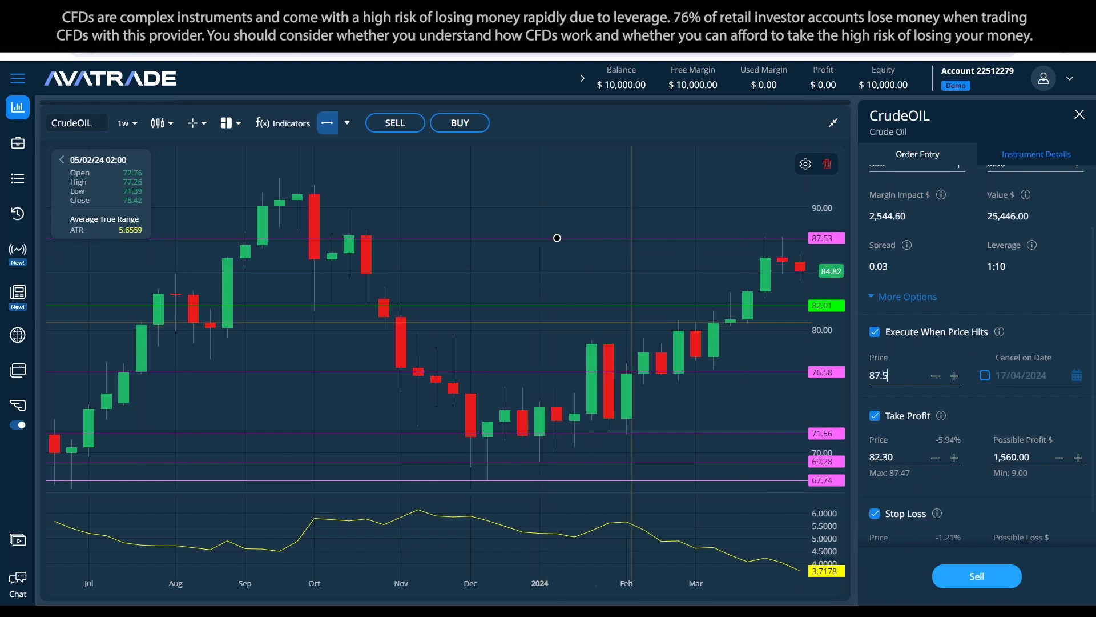
click(672, 342)
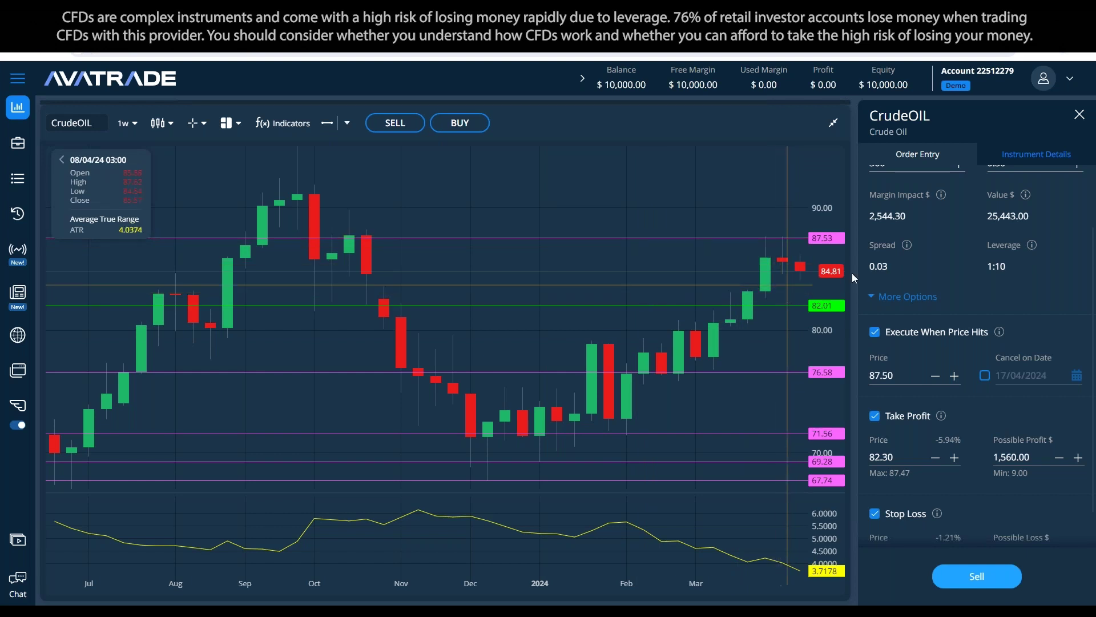
mouse_move(994, 338)
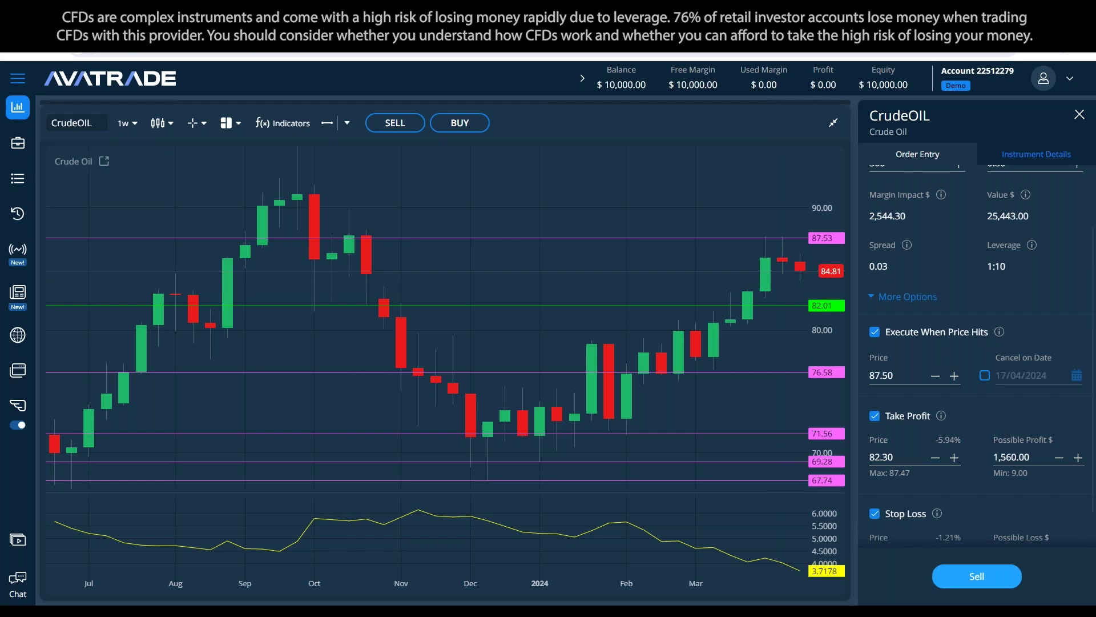
key(alt+Tab)
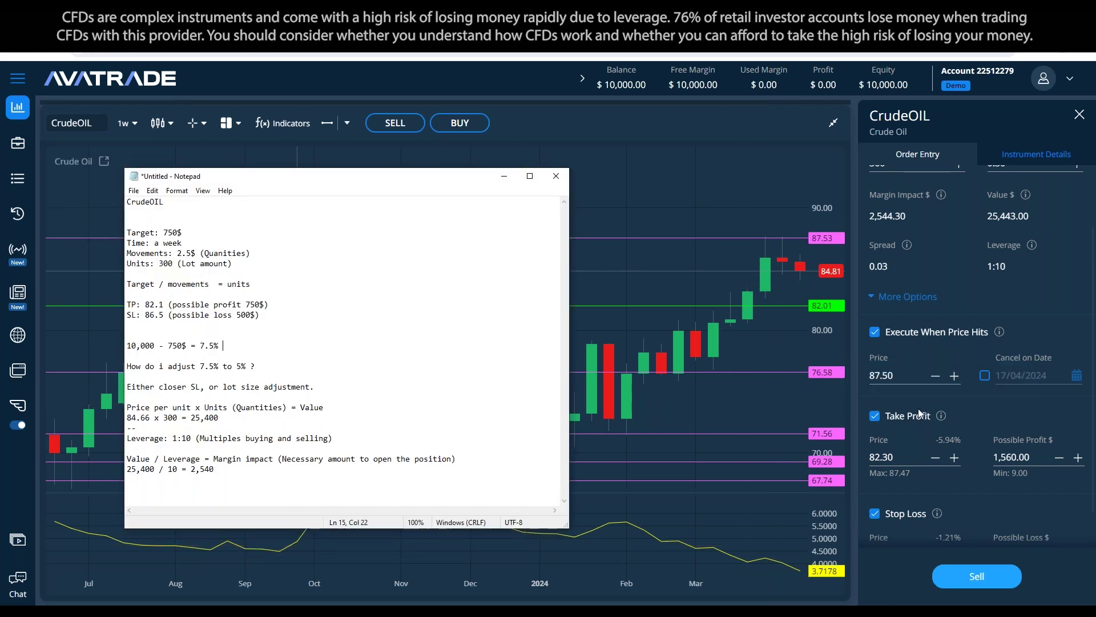
Step: Position the CrudeOIL notes up and right beside the sell ticket, cursor on the empty line
scroll(918, 408, down, 1)
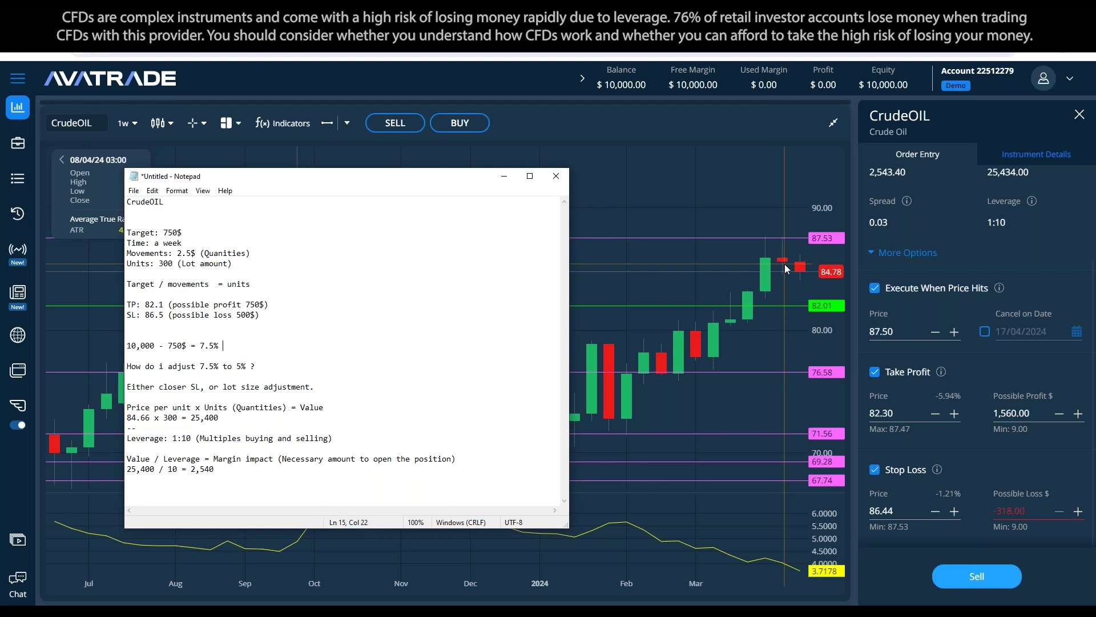
drag(336, 180, 459, 163)
click(451, 316)
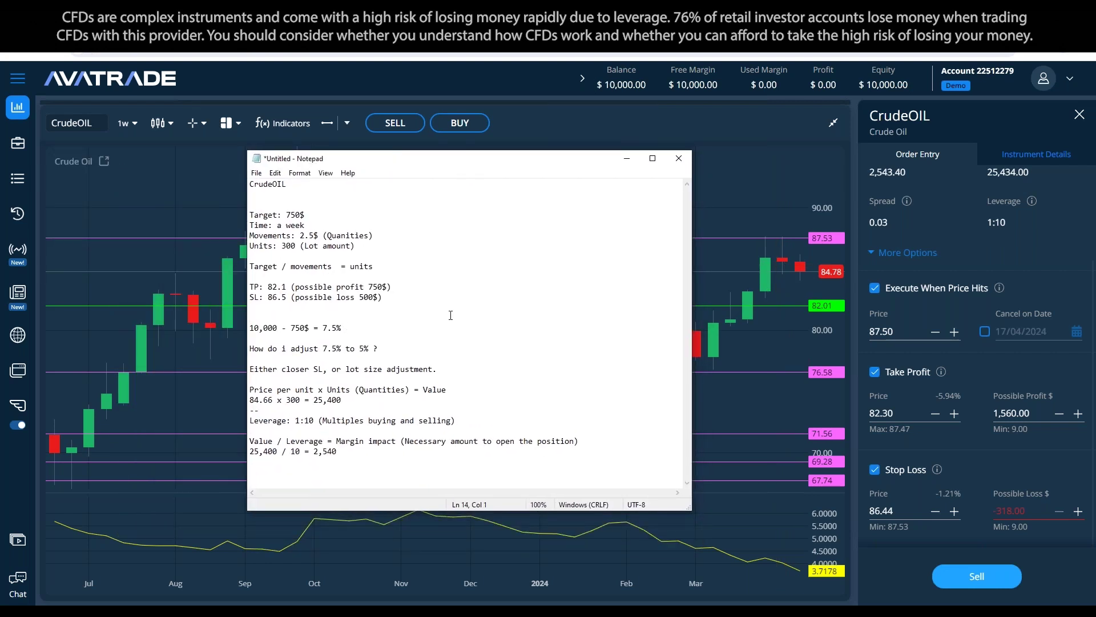